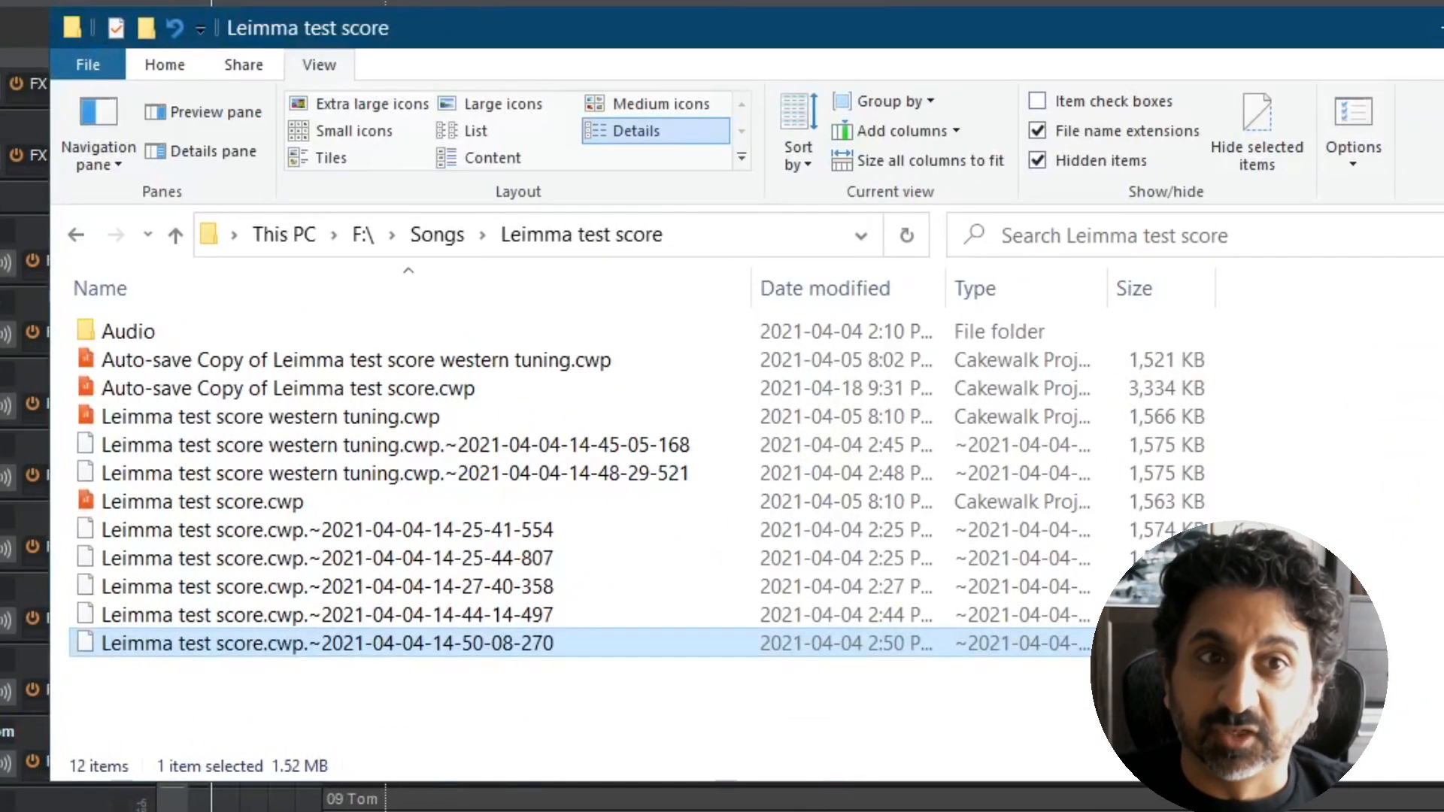
left_click(641, 669)
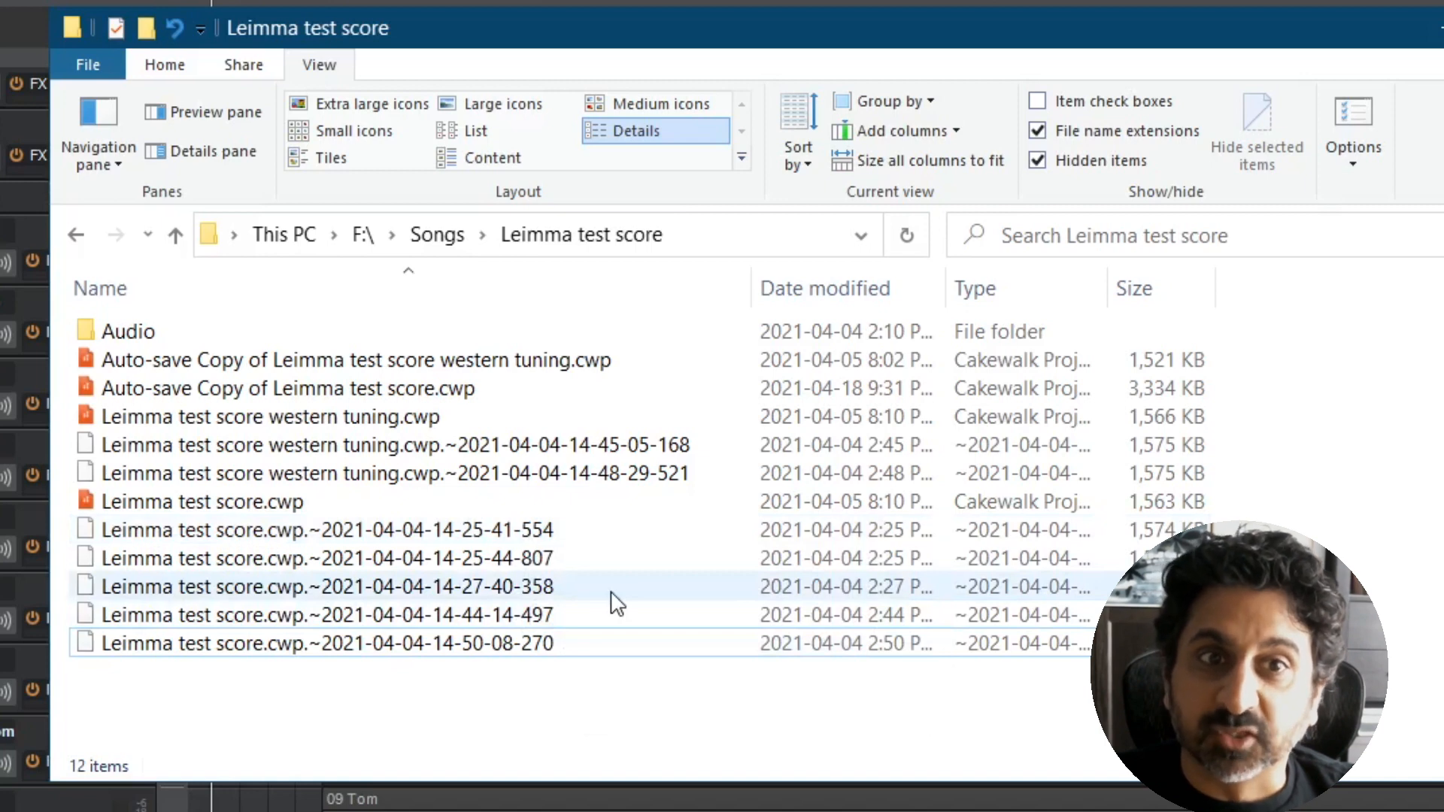
left_click(489, 392)
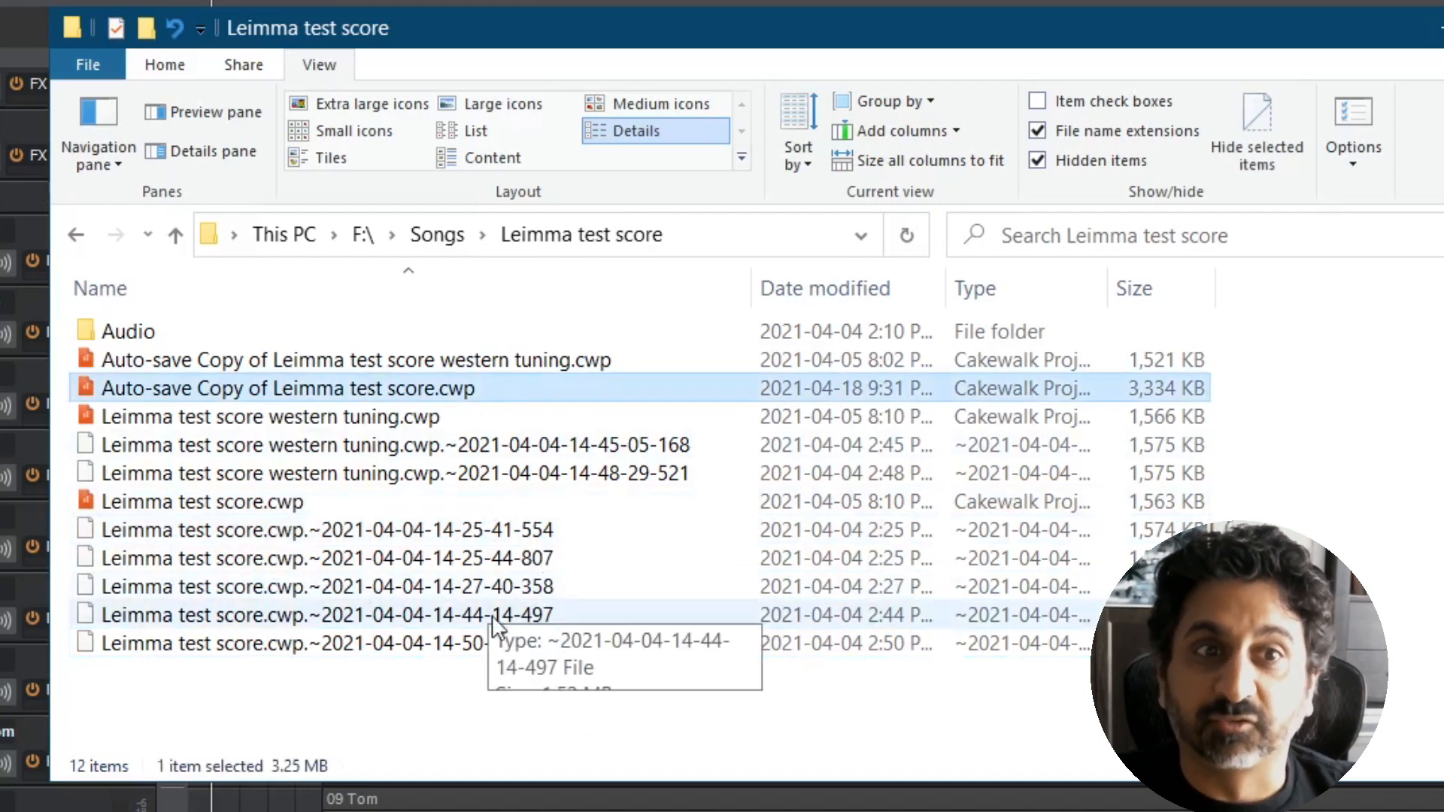
left_click(436, 645)
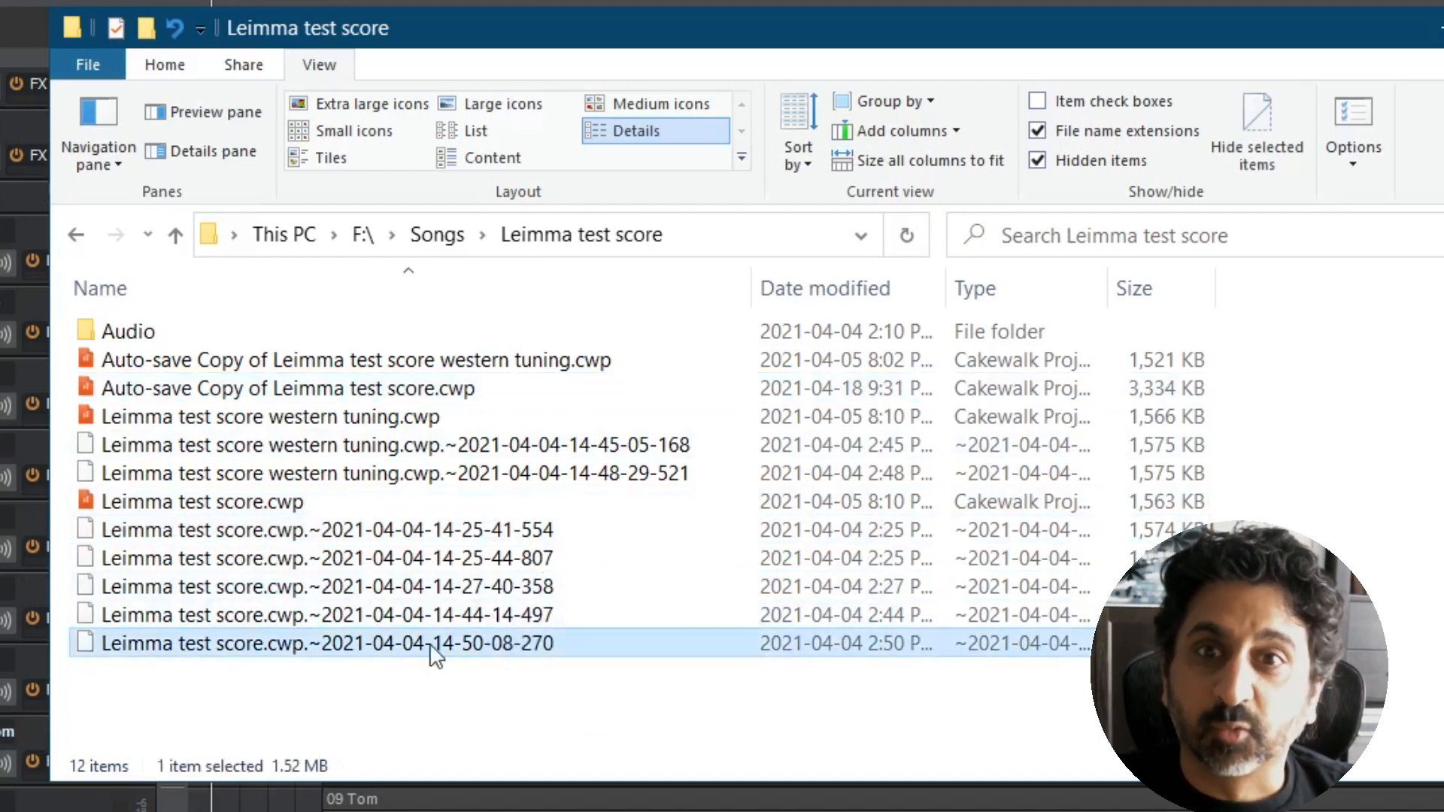
left_click(536, 646)
left_click(566, 644)
type(".cwp")
key("Return")
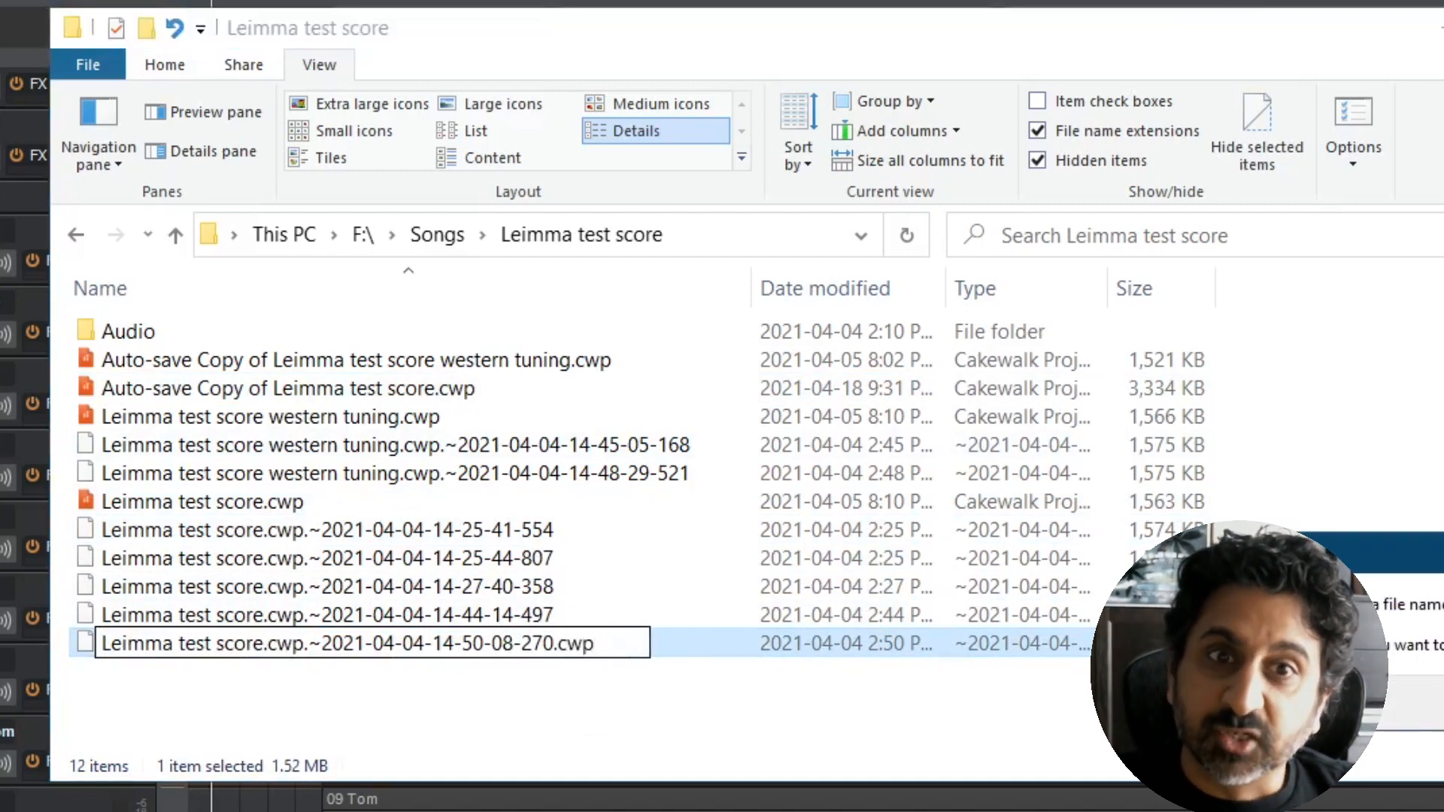
key("Return")
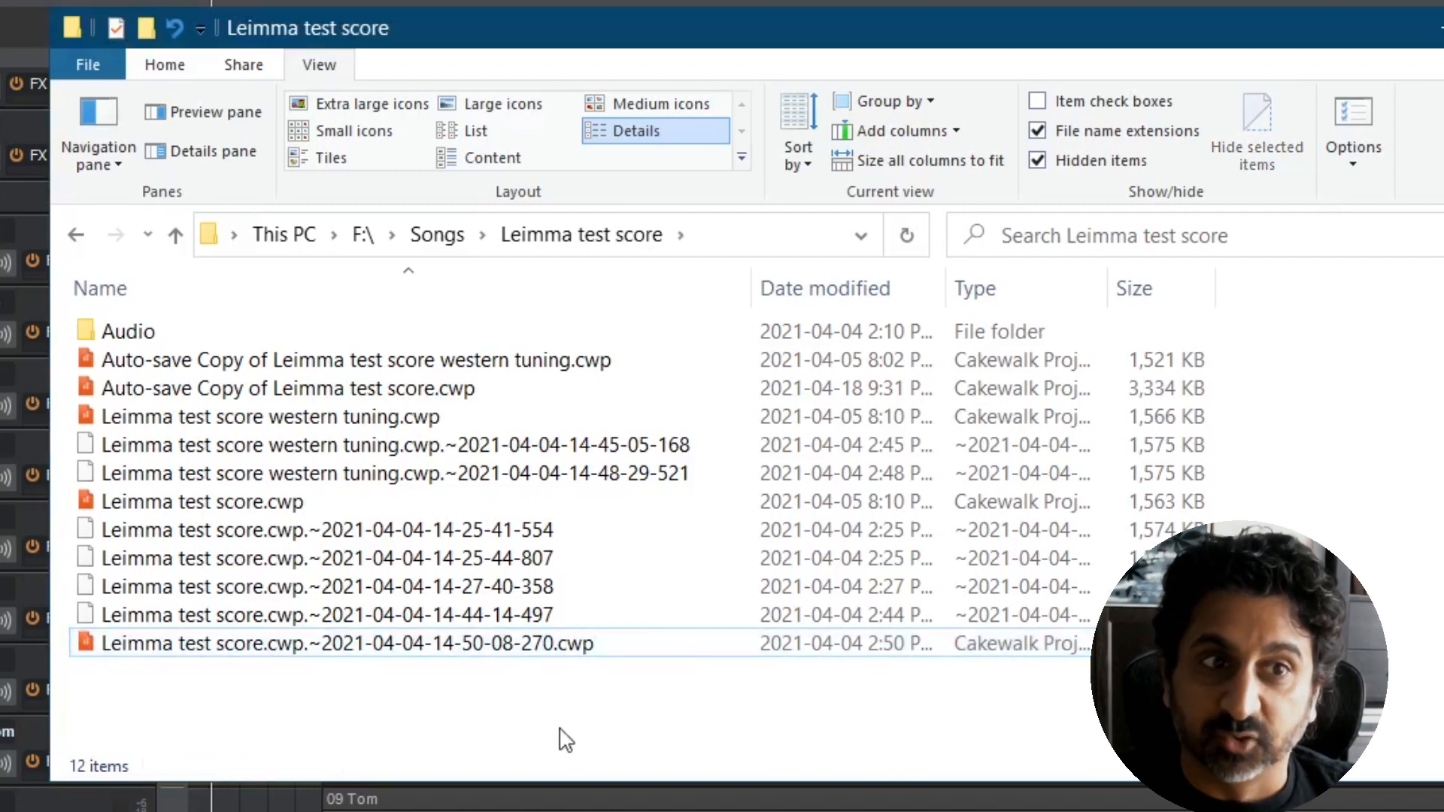
left_click(661, 686)
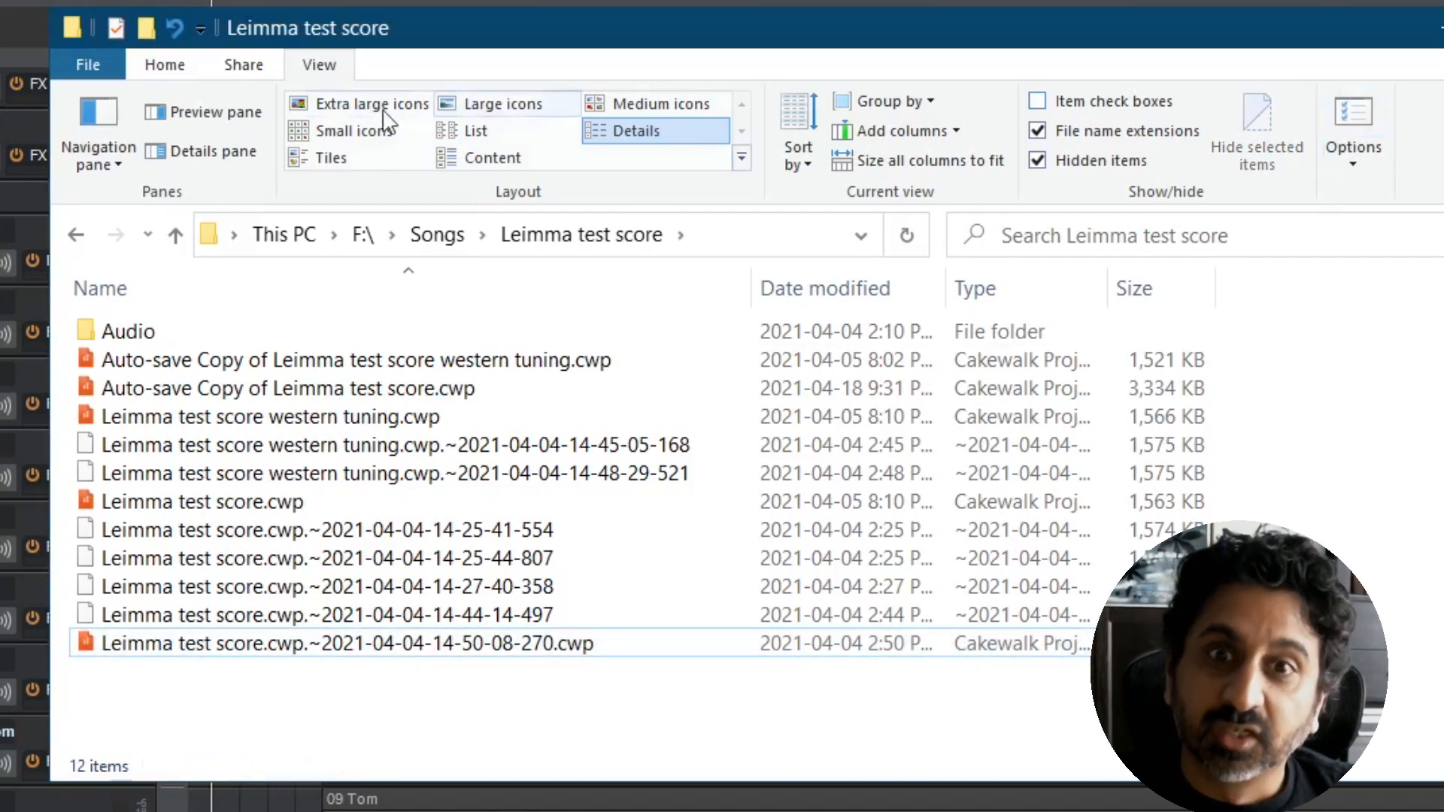
Step: Open the folder options for the project folder
left_click(1354, 128)
left_click(194, 356)
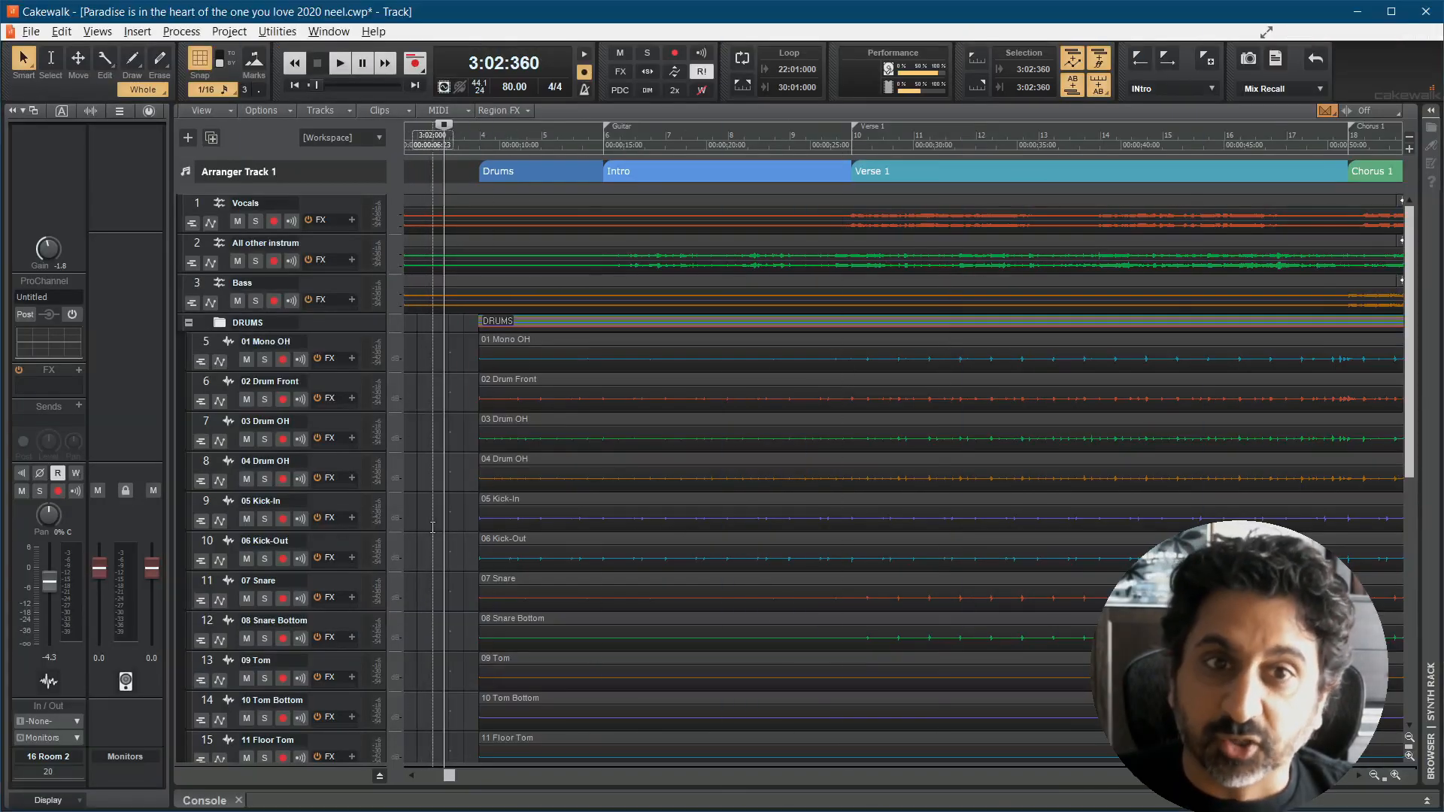
Step: Disable the Focusrite Input driver and the Monitors and Speakers output drivers in the project's audio device preferences
left_click(433, 528)
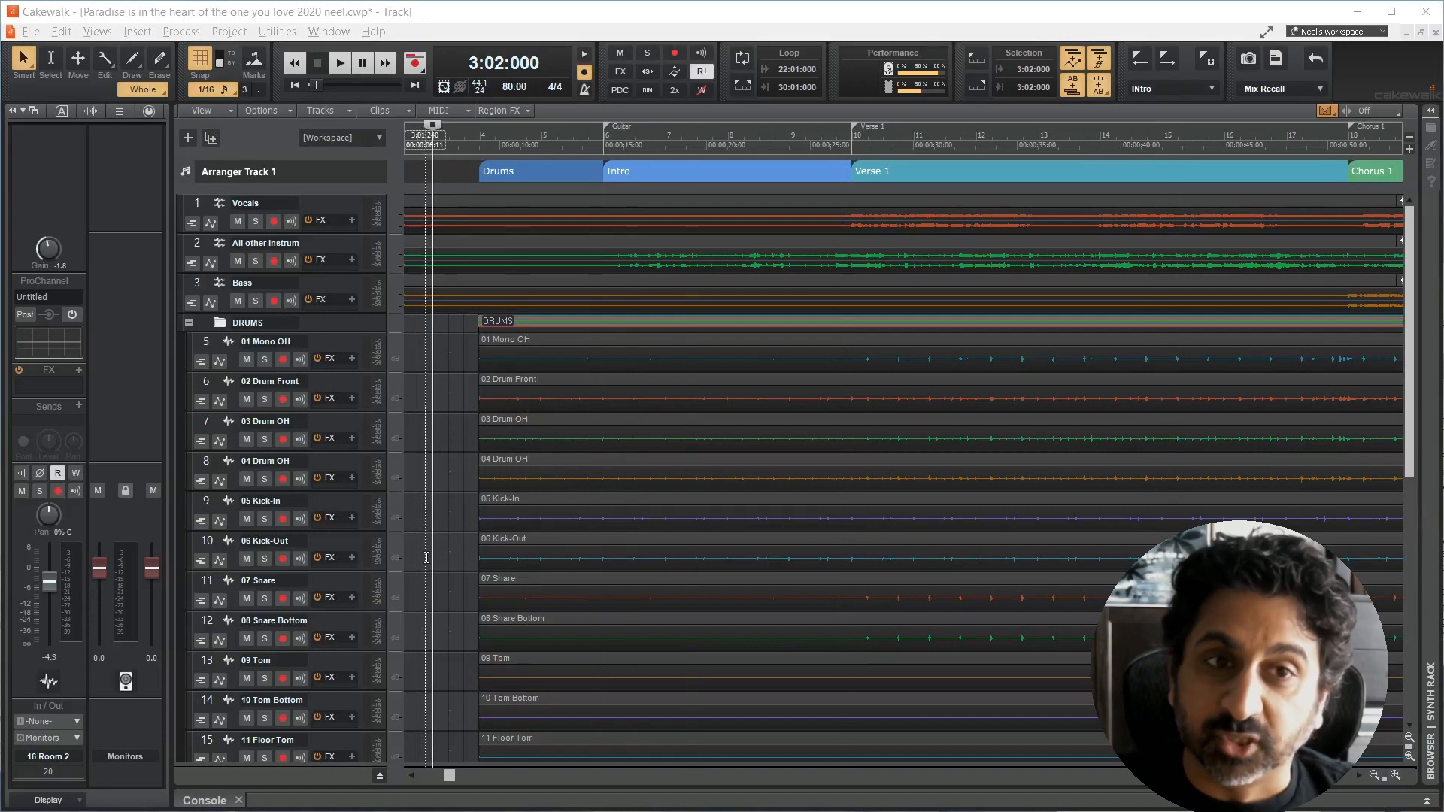
left_click(62, 32)
left_click(128, 304)
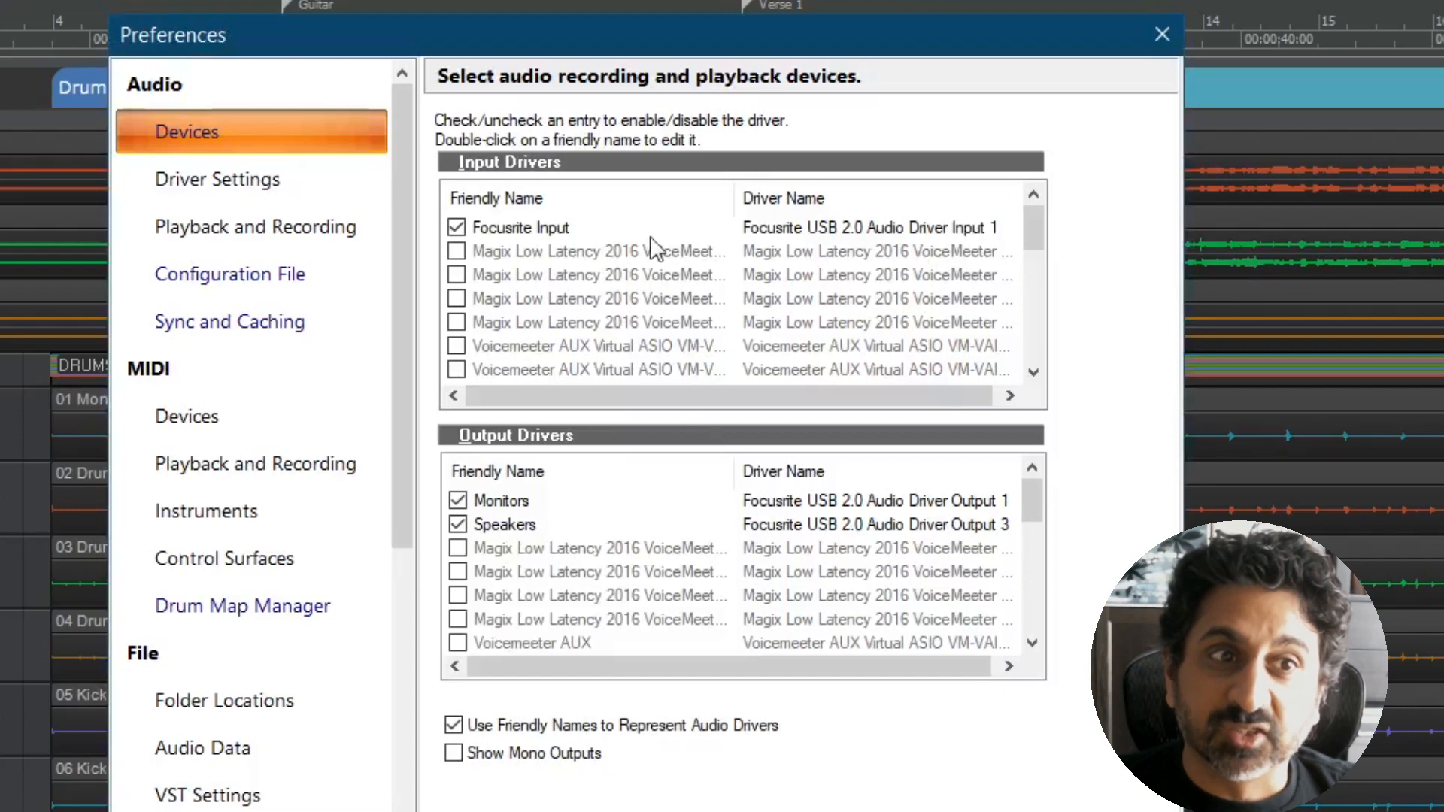
left_click(457, 227)
left_click(458, 500)
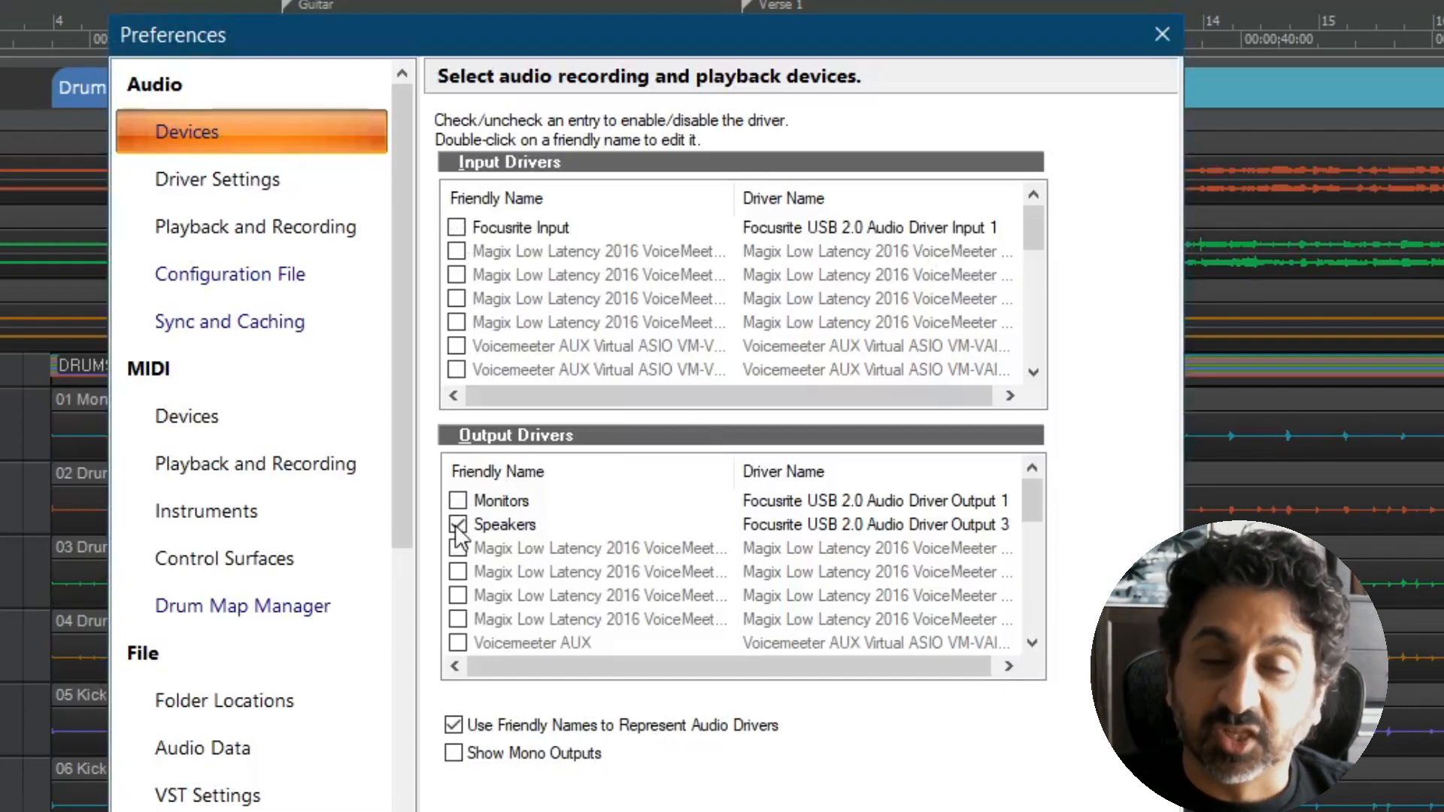
left_click(458, 524)
Step: Enable the first Voicemeeter AUX Virtual ASIO input driver and the Voicemeeter AUX output driver
left_click(456, 347)
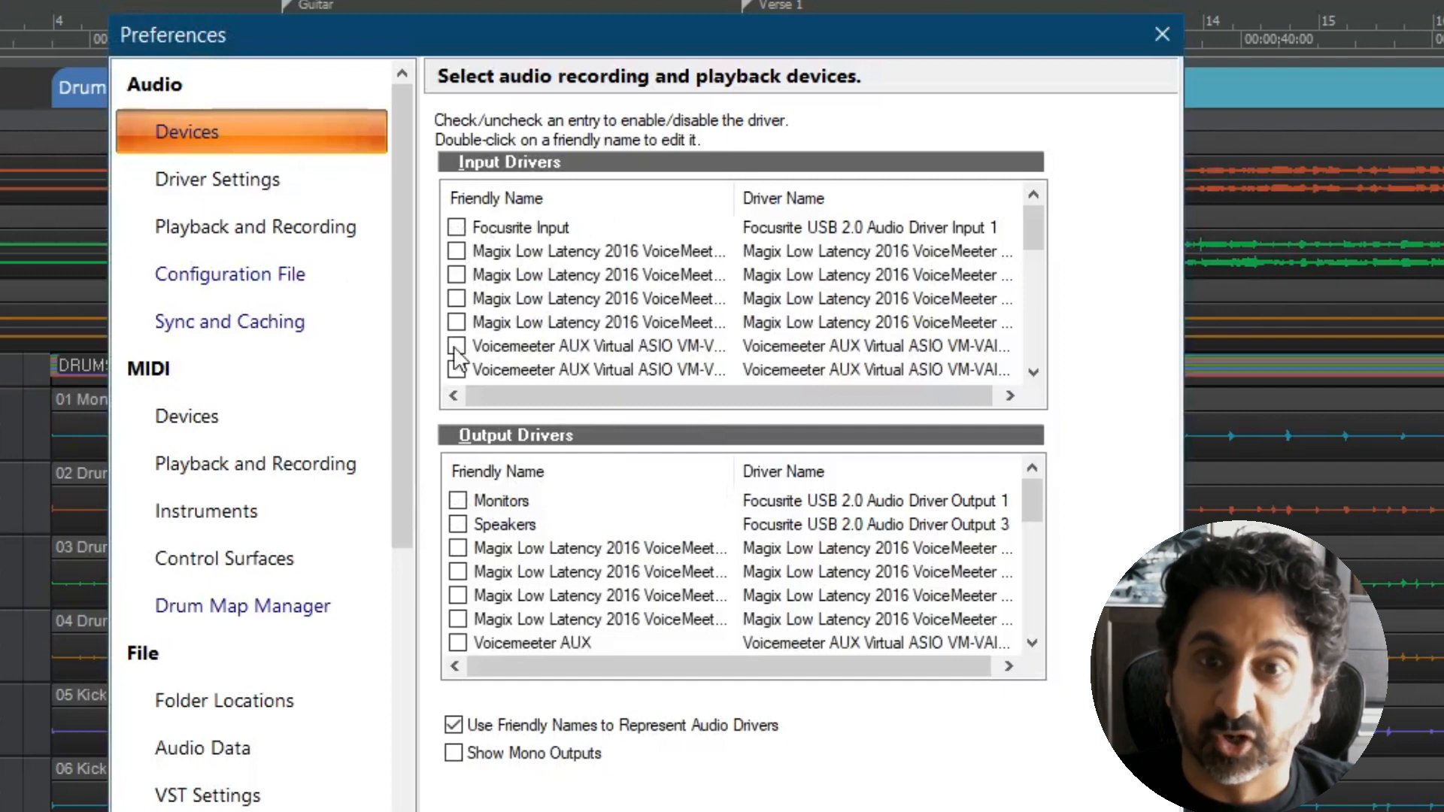
scroll(466, 369, "down", 1)
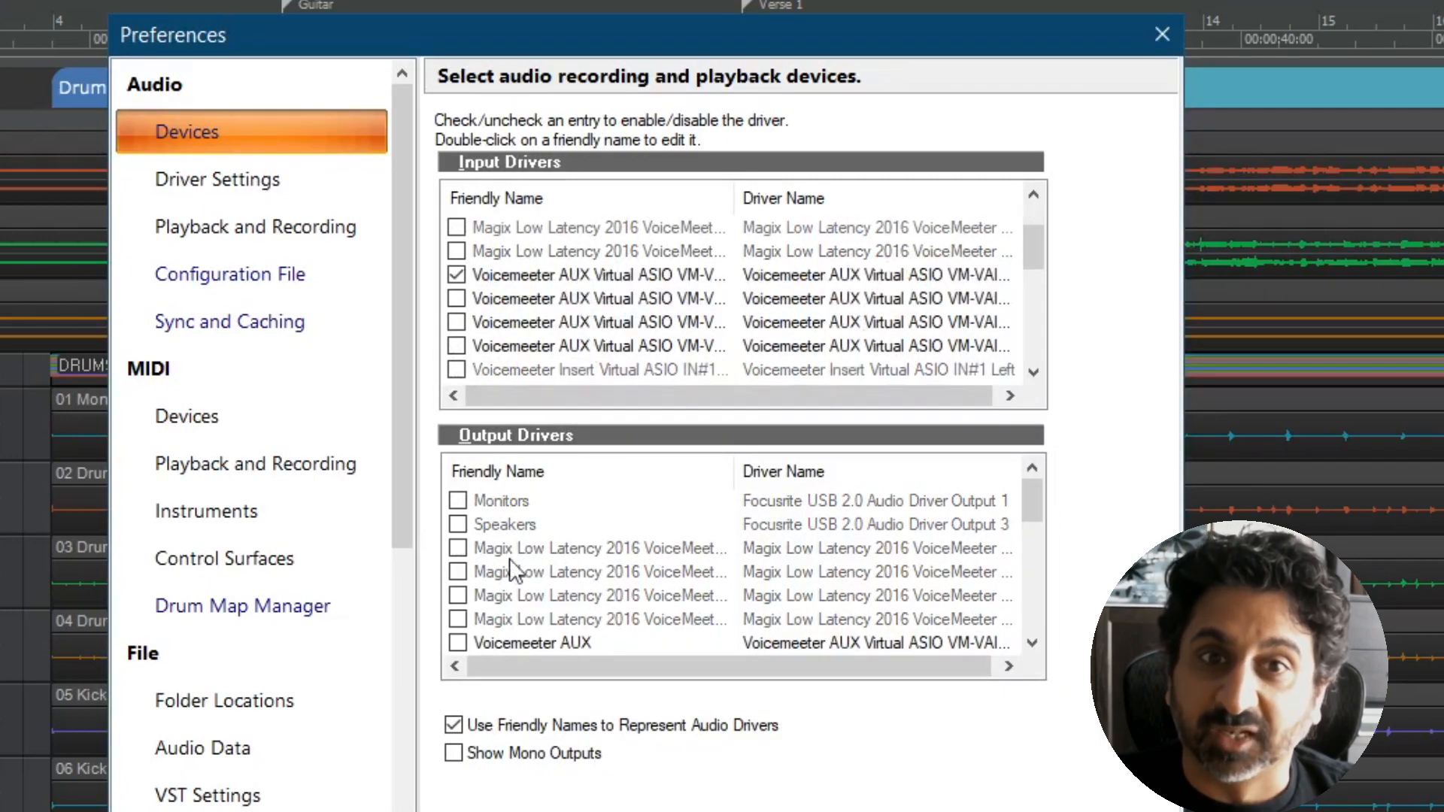
left_click(457, 643)
scroll(765, 599, "down", 2)
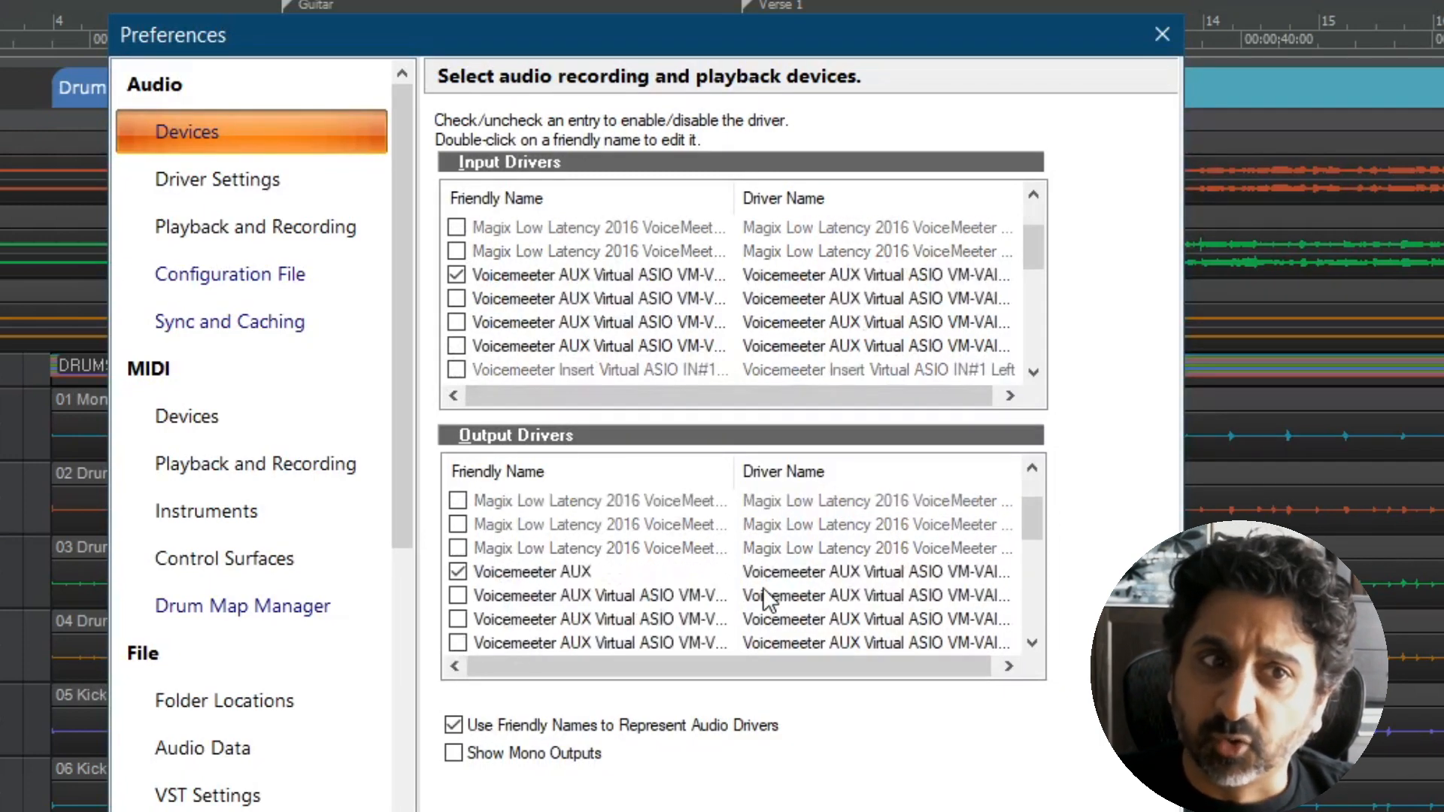
scroll(715, 599, "up", 1)
scroll(575, 489, "up", 1)
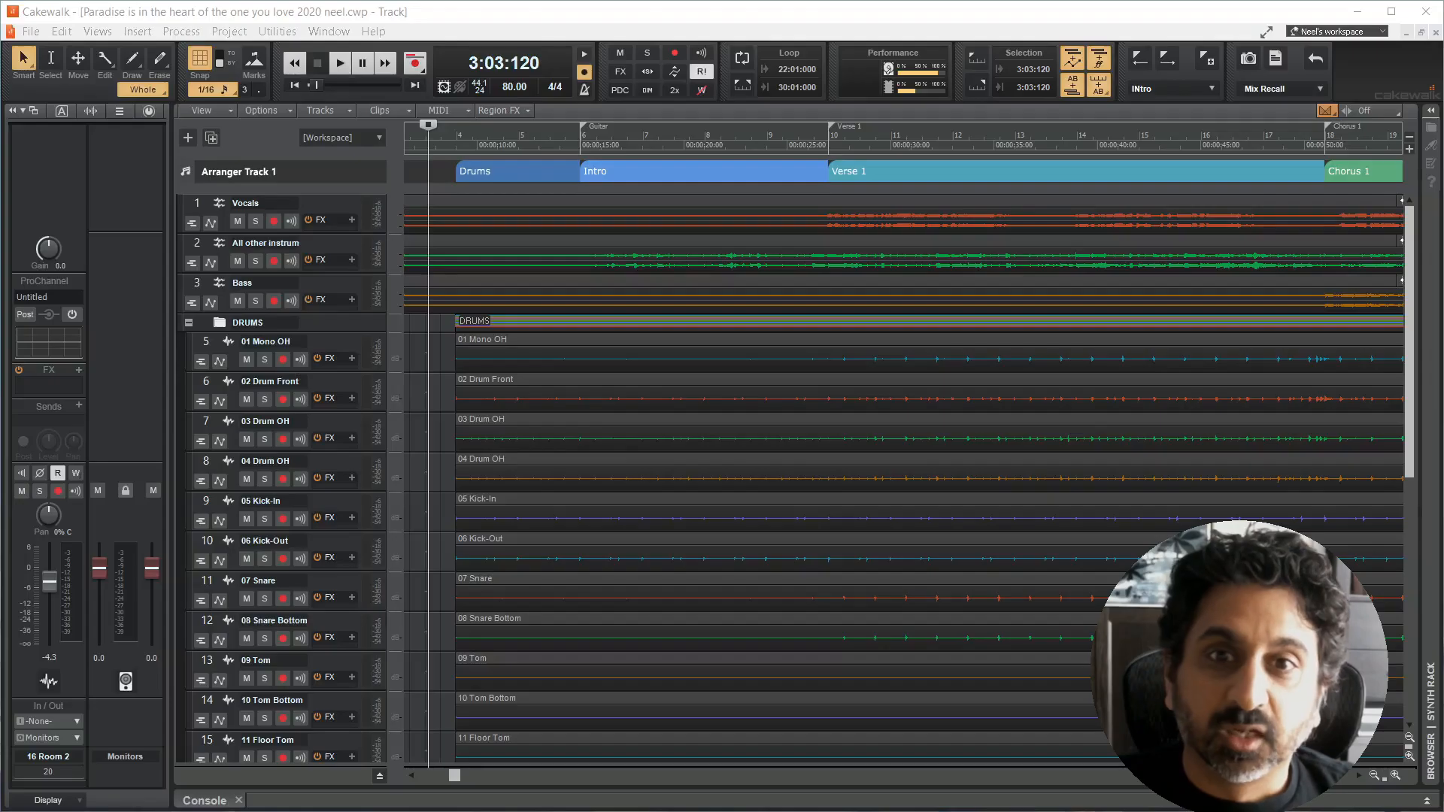
Step: Open the default folder locations for the program's file types in the preferences
left_click(437, 332)
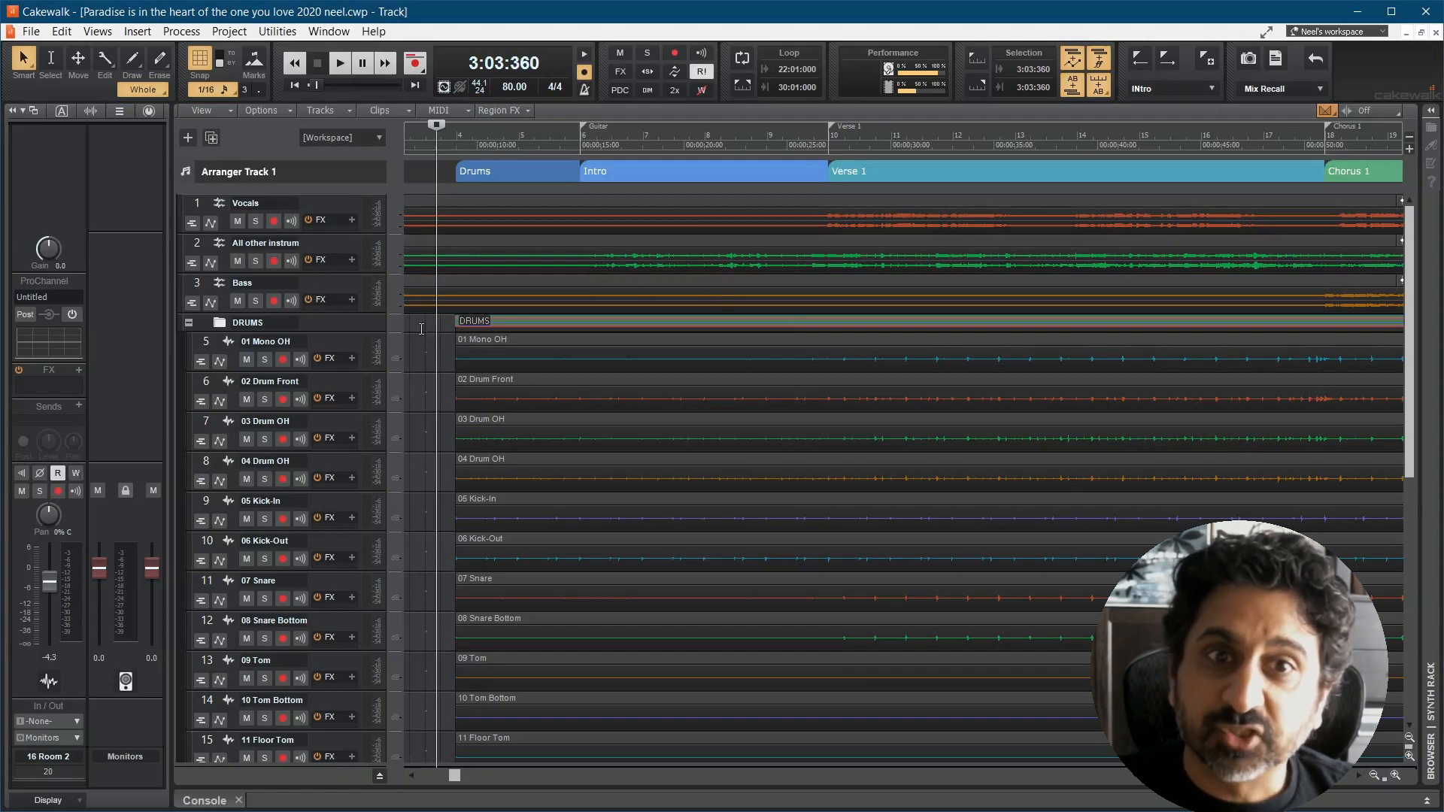
left_click(62, 31)
left_click(144, 310)
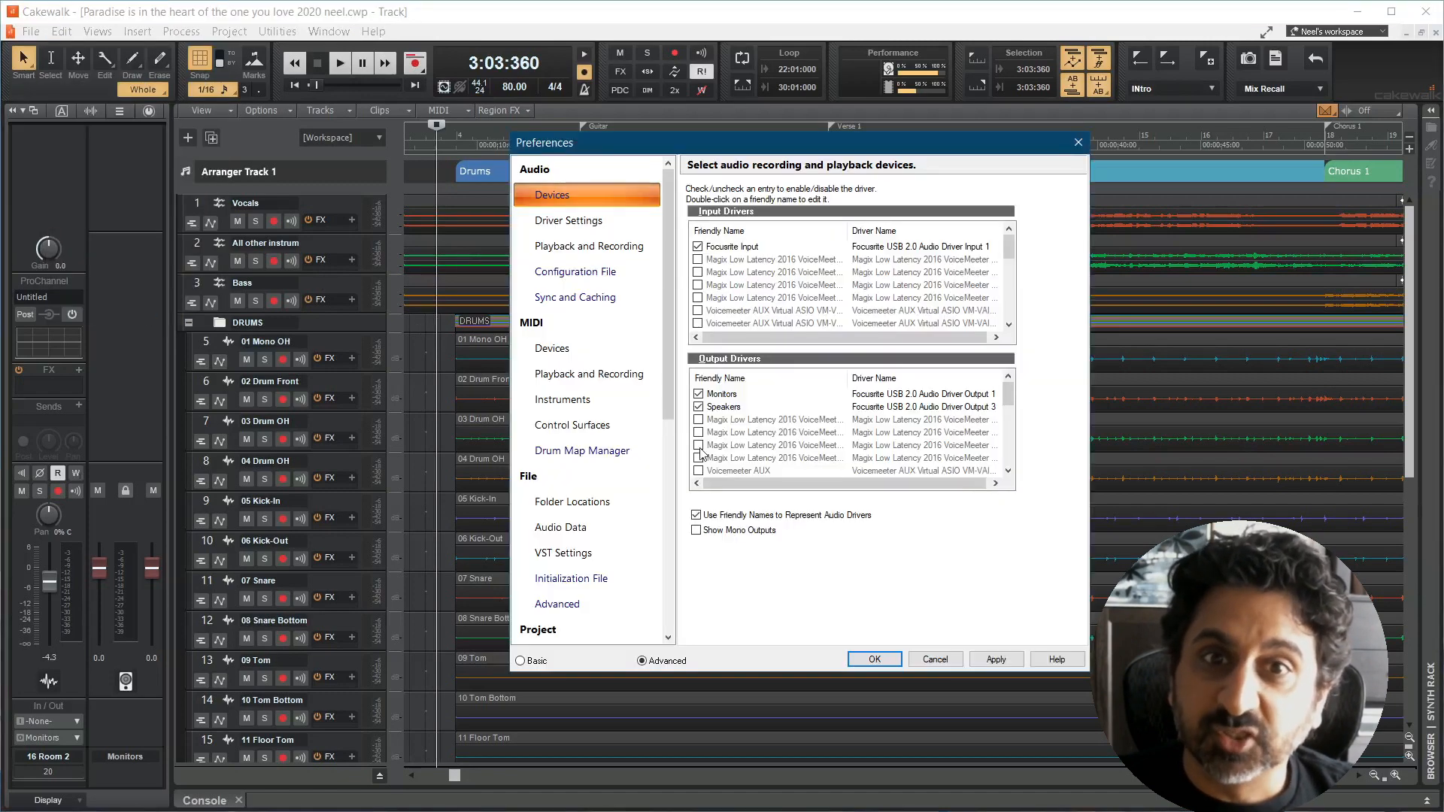
left_click(583, 506)
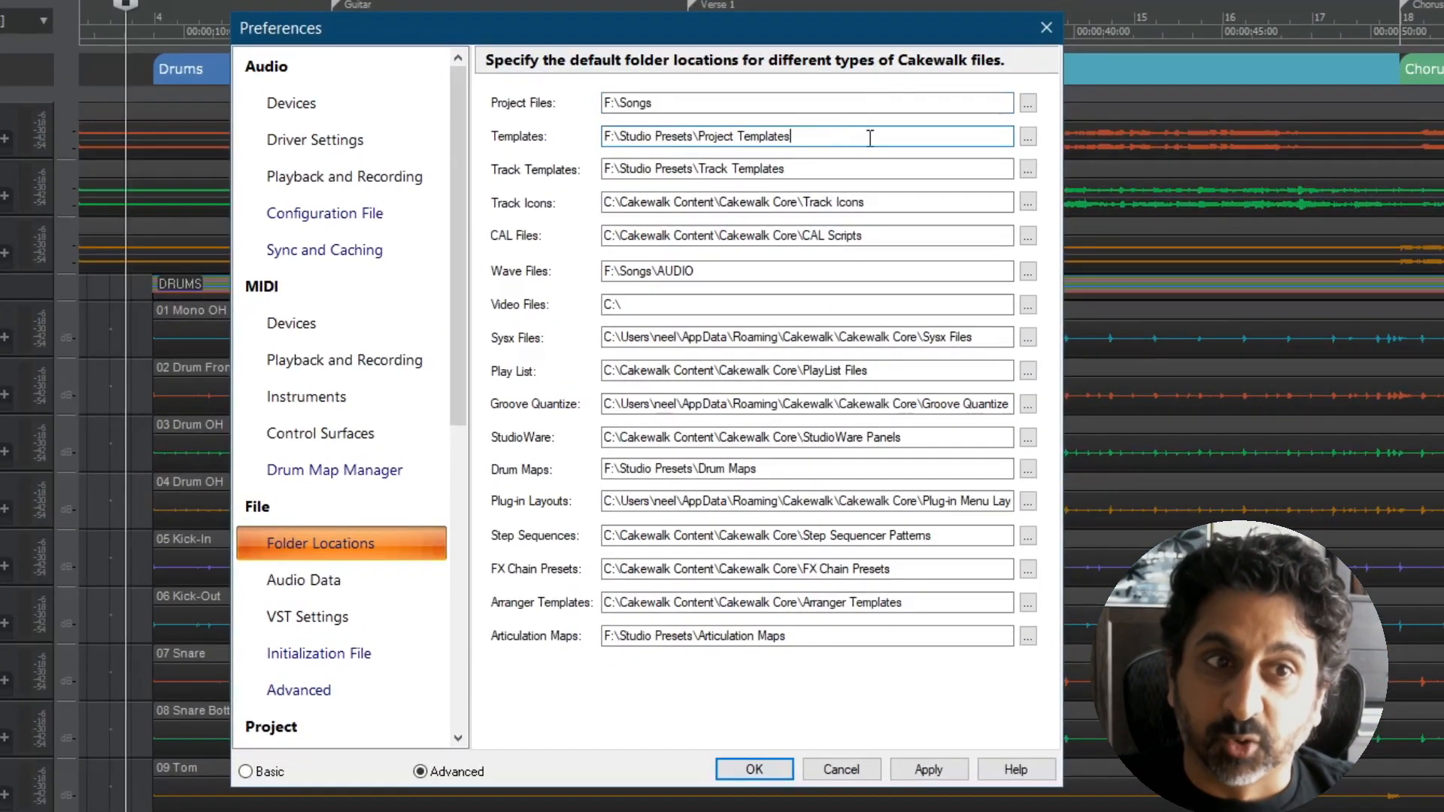
Step: Highlight in turn the folder paths for Templates, Track Templates, Drum Maps and Articulation Maps
double_click(835, 175)
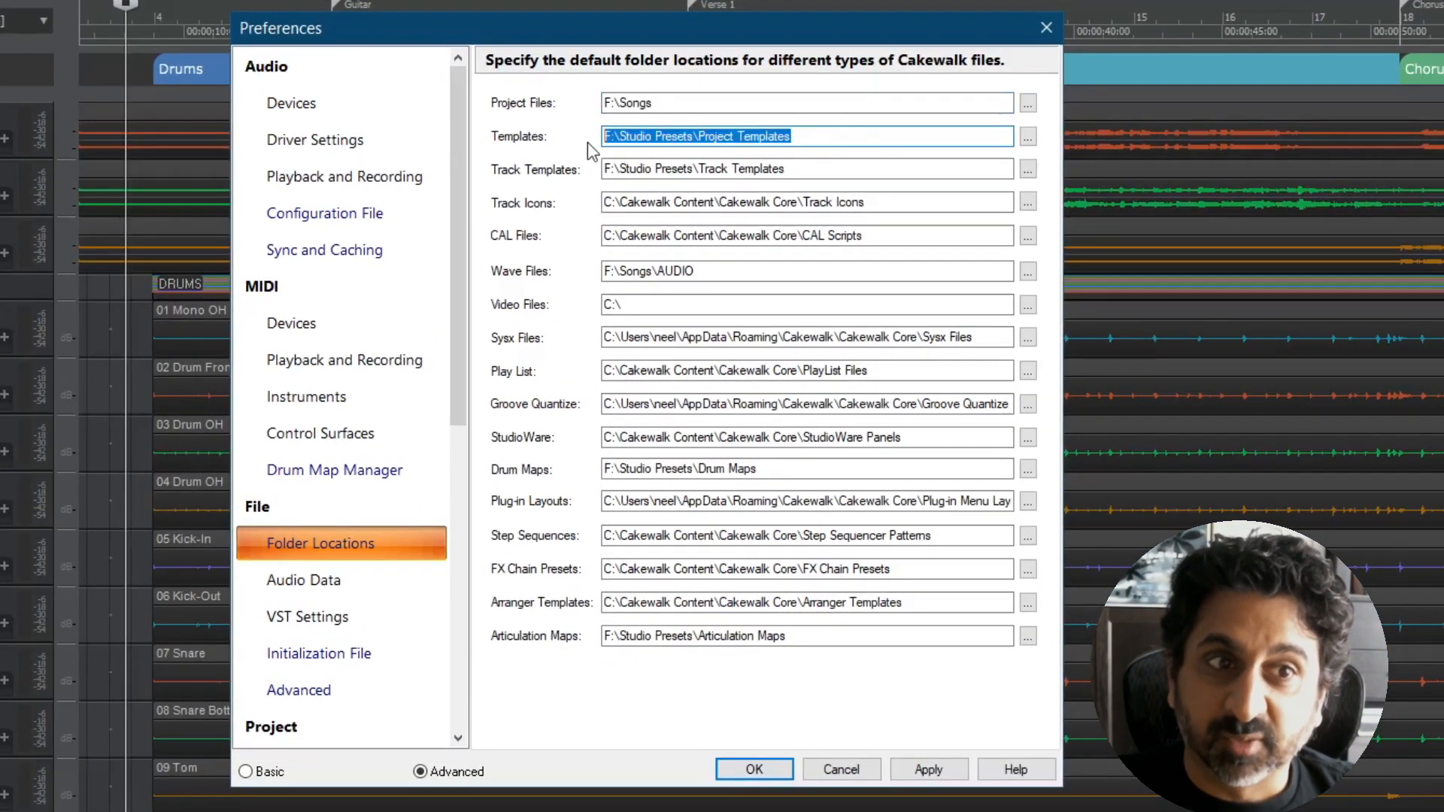
double_click(834, 170)
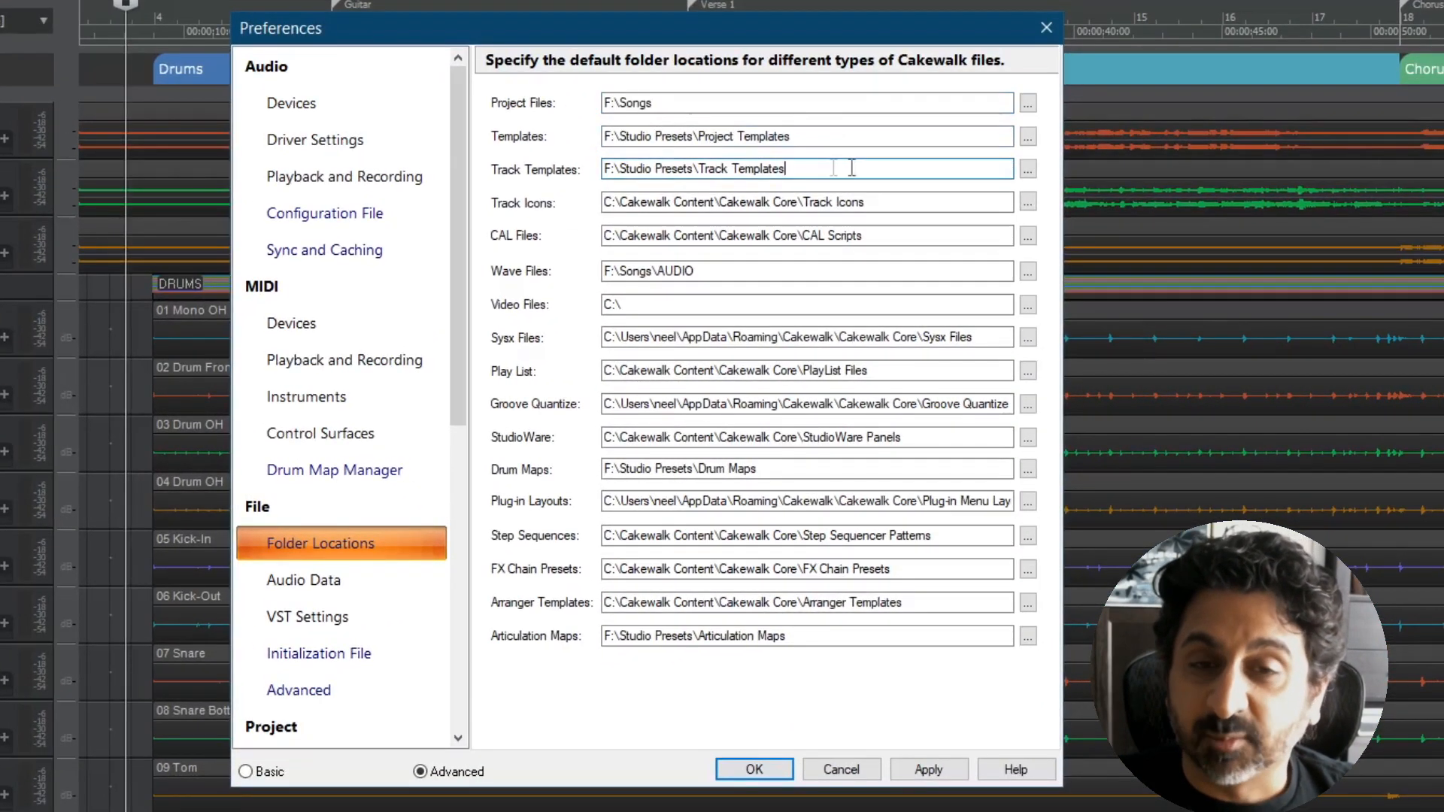
double_click(795, 471)
double_click(846, 638)
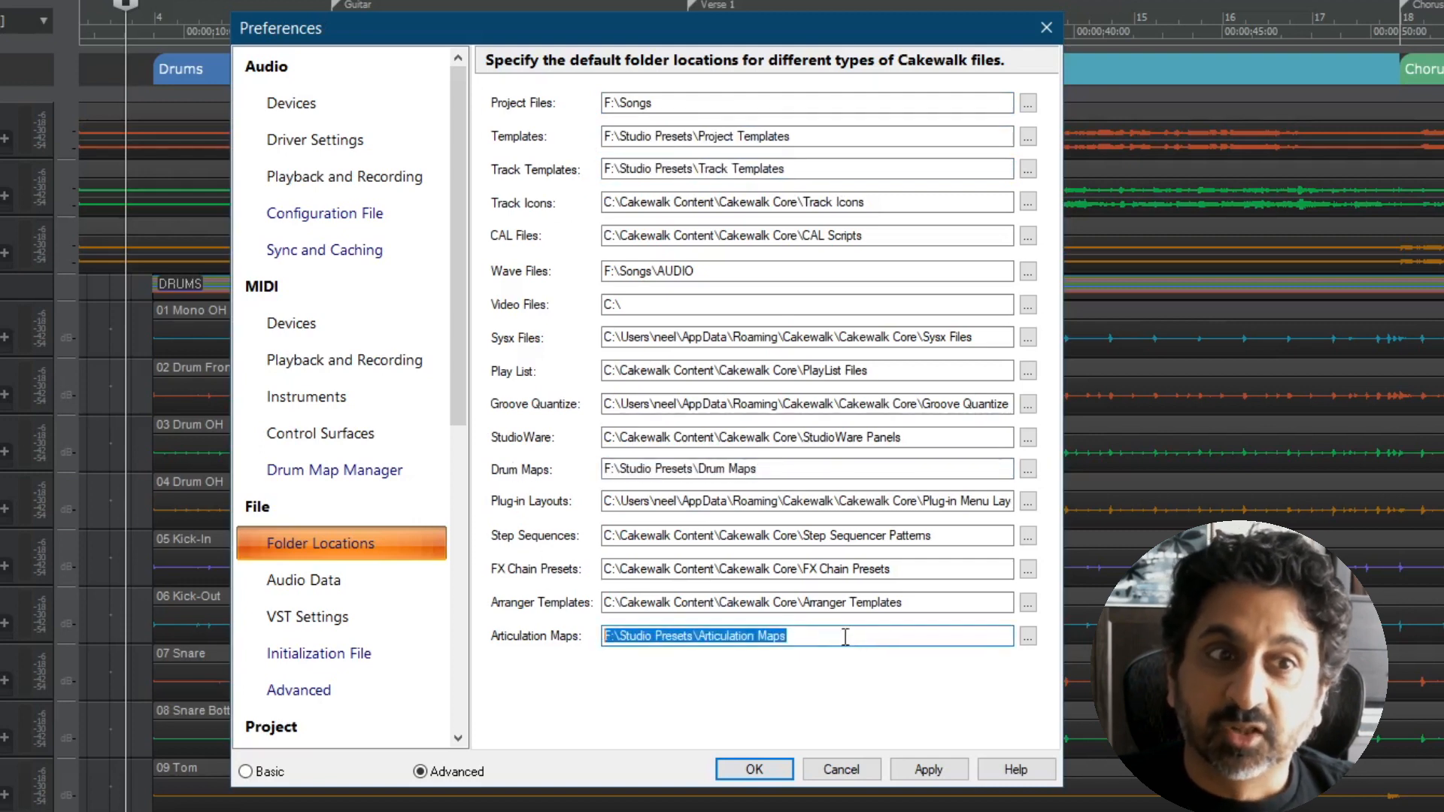
Step: Browse the folder tree for choosing an Articulation Maps location
left_click(1028, 636)
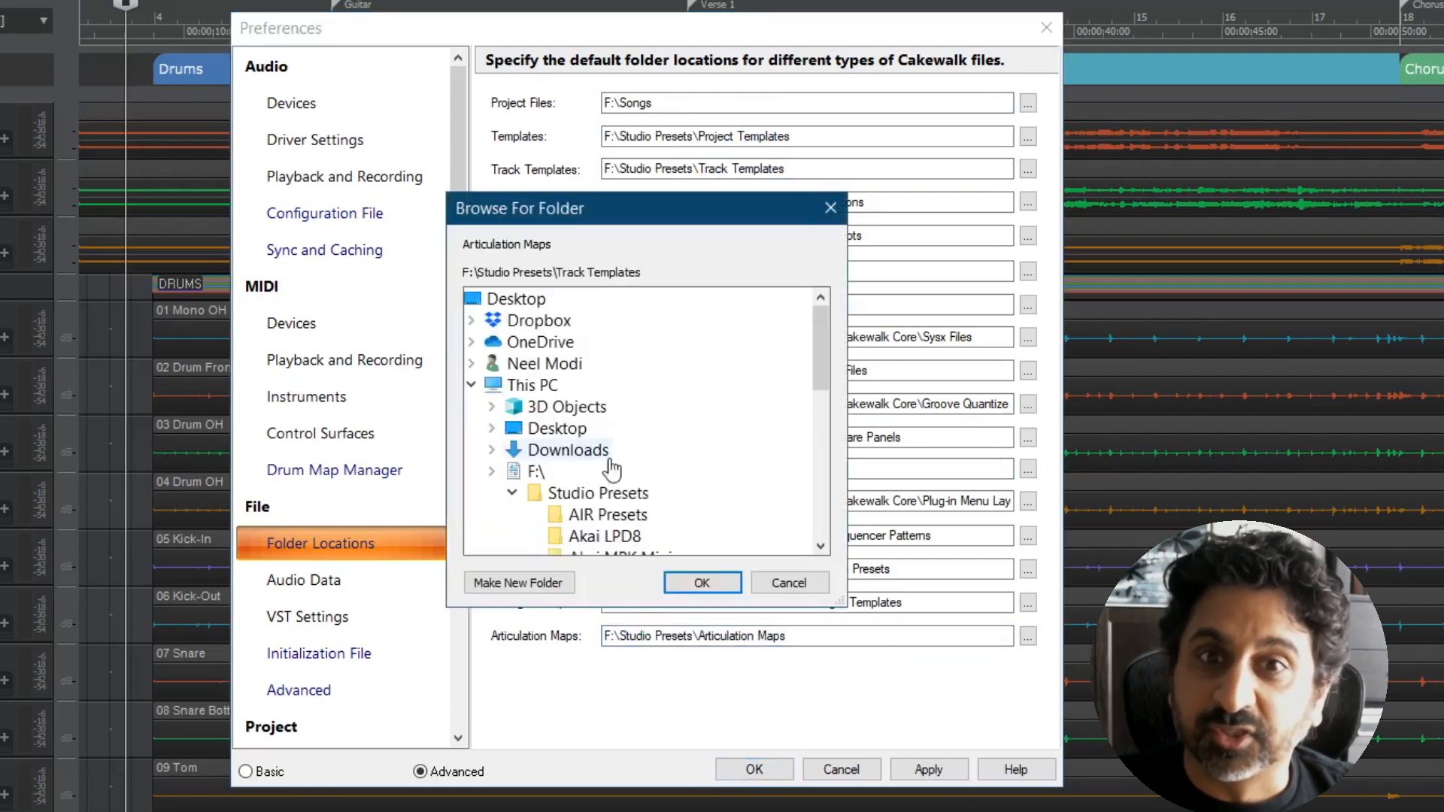
scroll(612, 469, "down", 5)
scroll(654, 542, "up", 4)
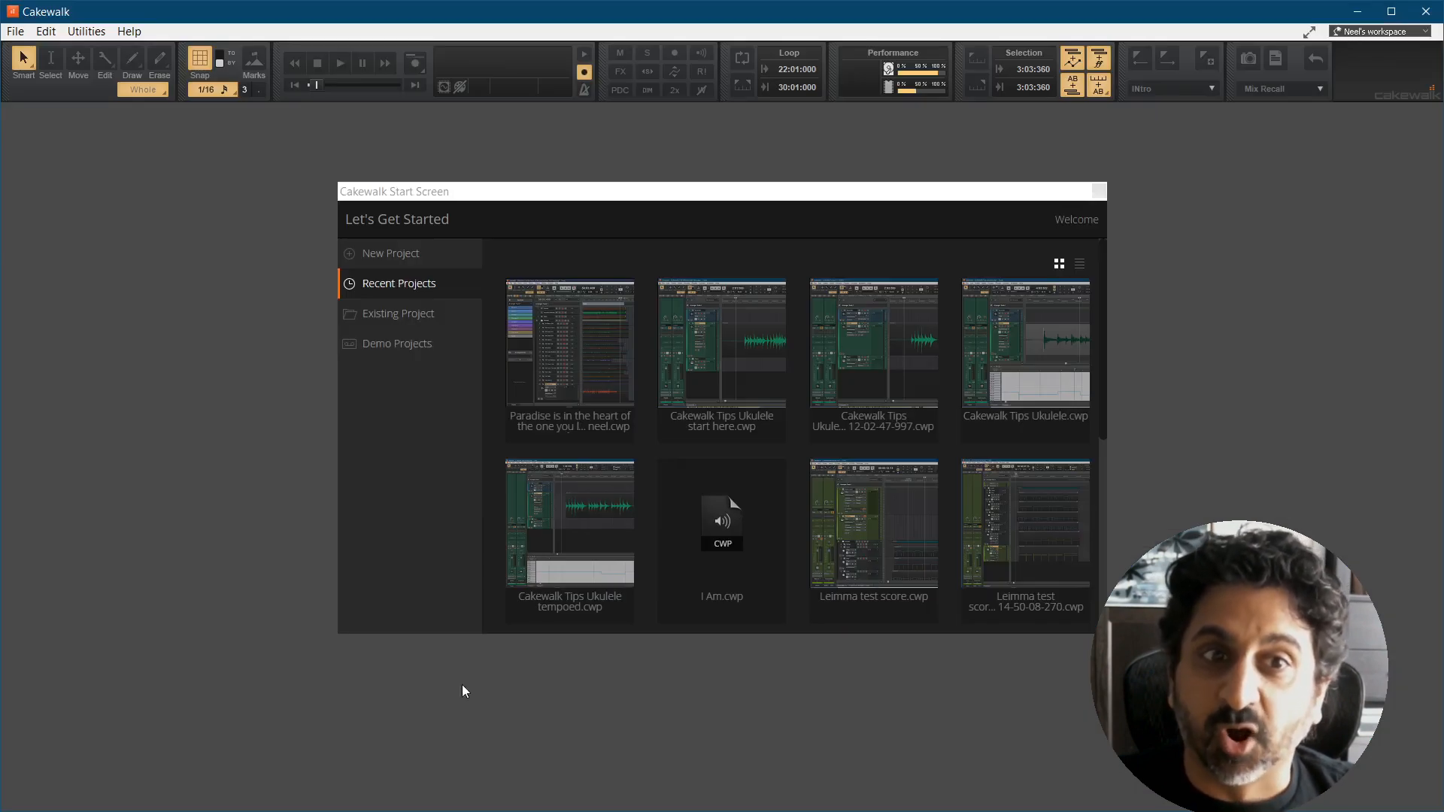
Step: Create a new project from the custom song template with the keyboard picture
left_click(379, 253)
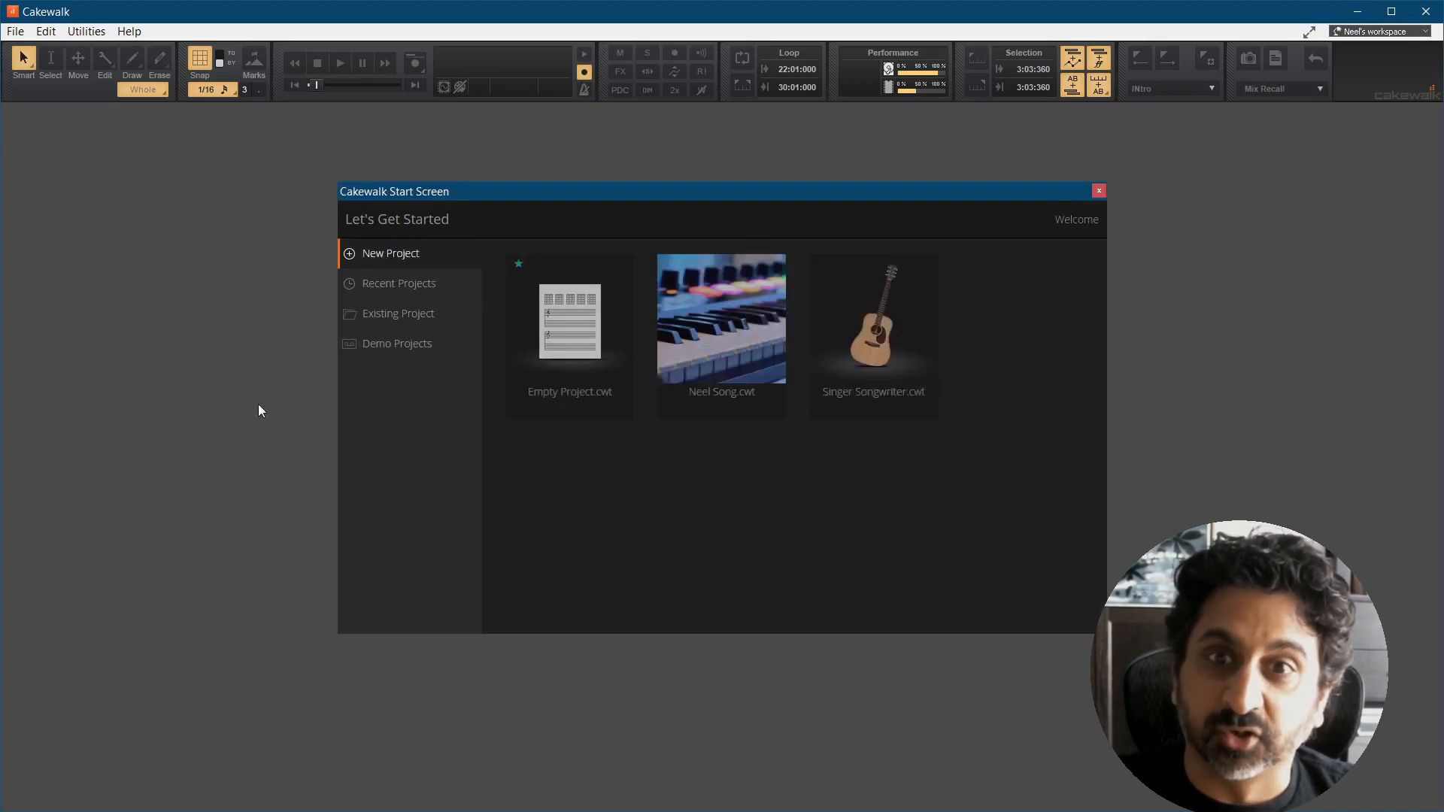
left_click(733, 396)
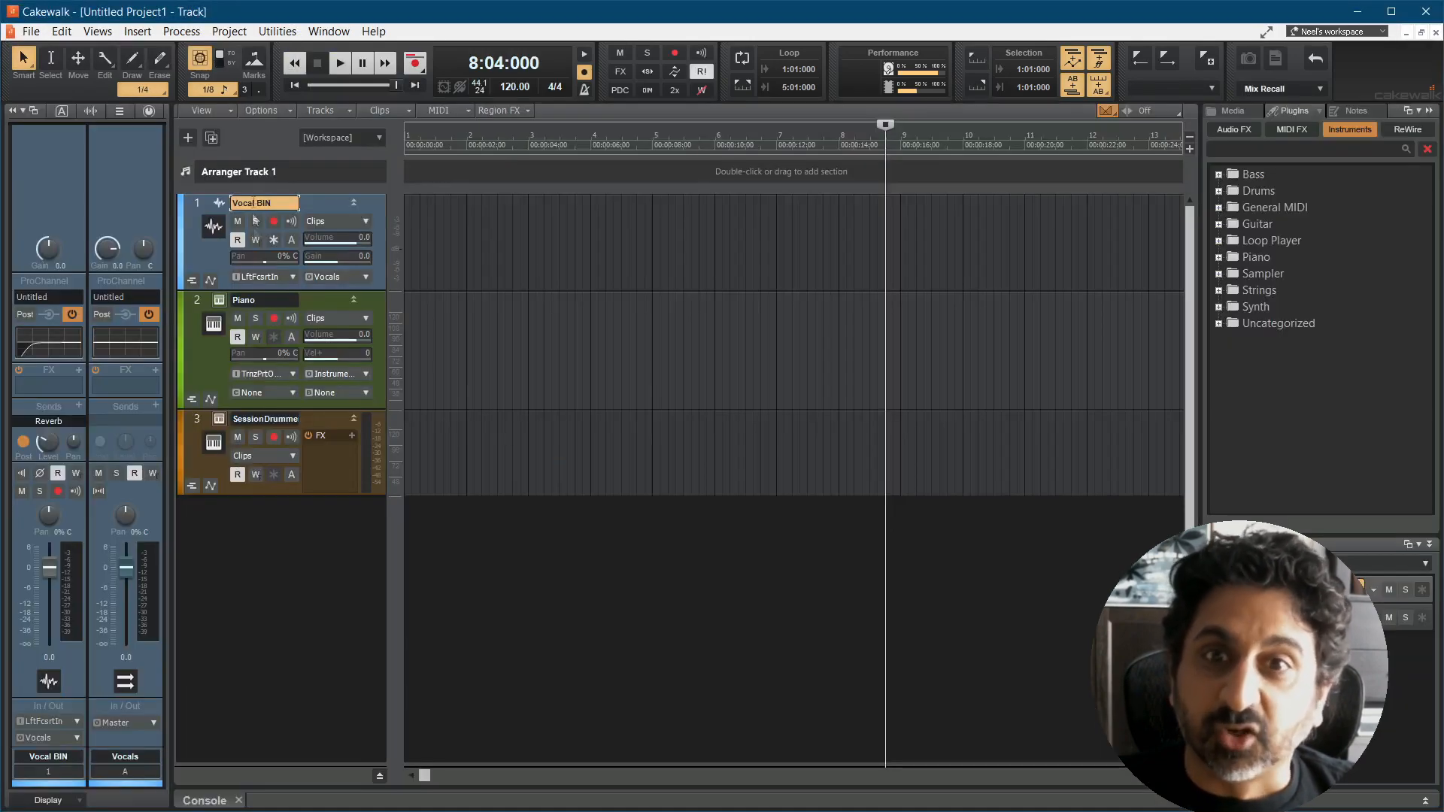
Step: View the Piano track's Kontakt instrument, close it, and open the SessionDrummer track's instrument
left_click(219, 300)
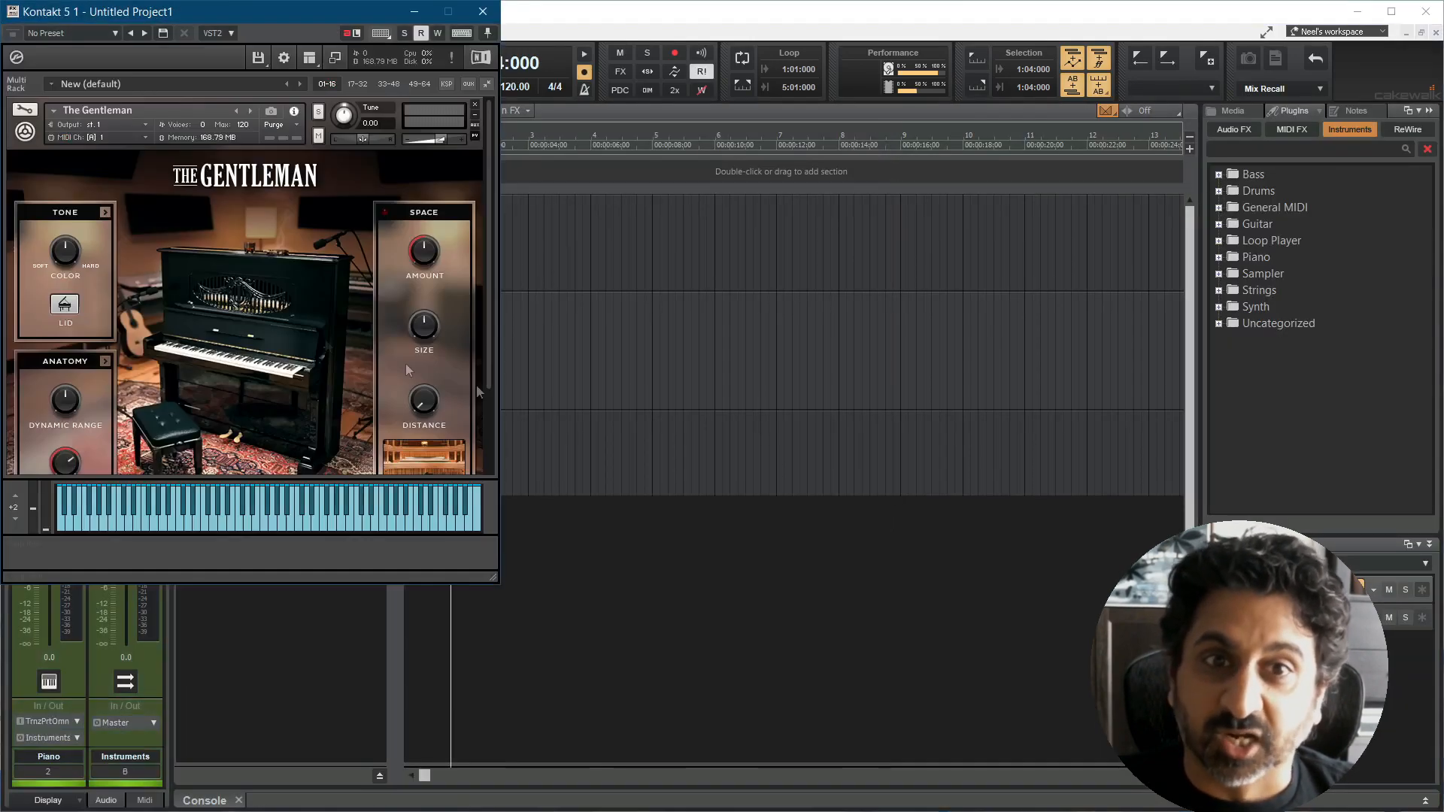
left_click_drag(309, 16, 773, 179)
left_click(946, 178)
left_click(219, 419)
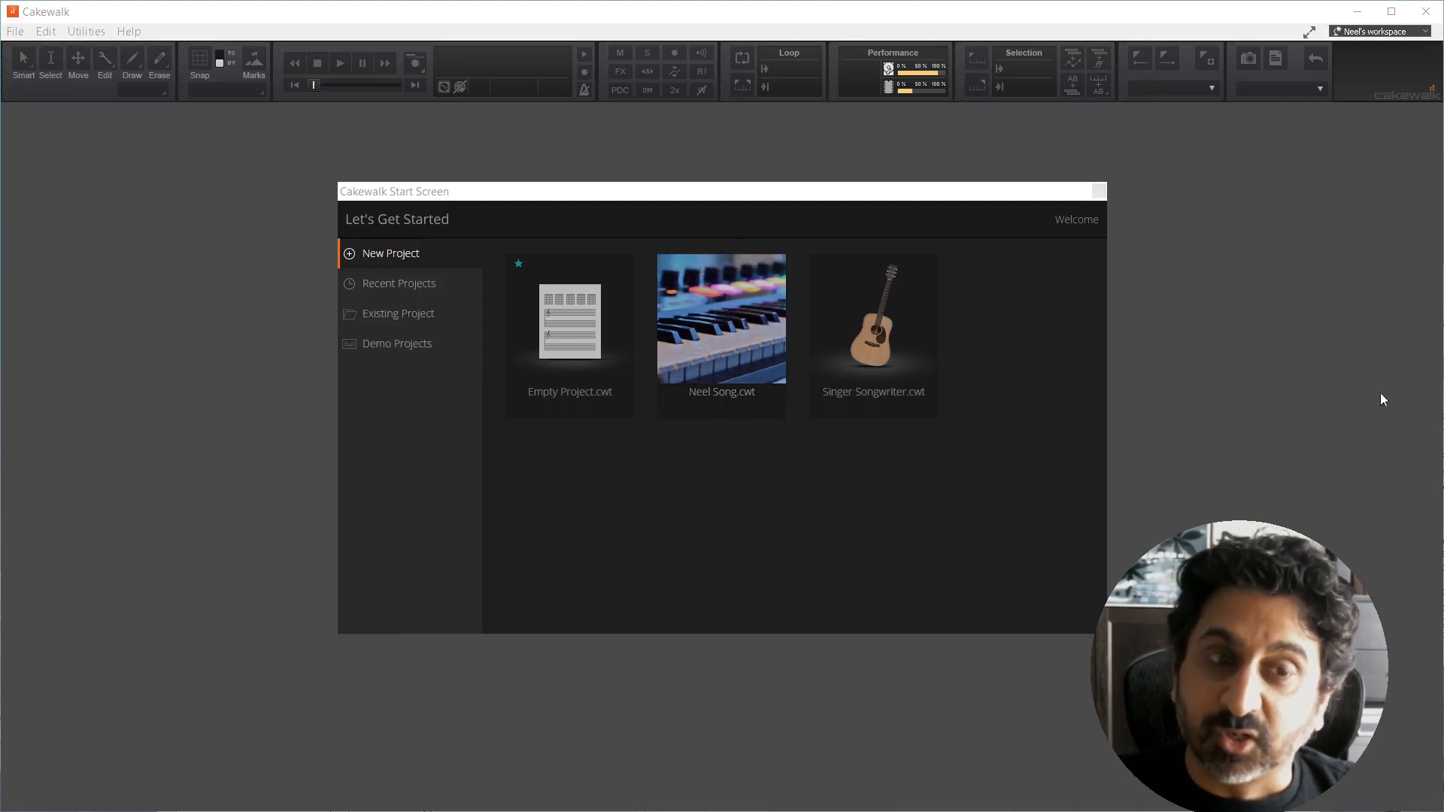
Step: Insert a track from the Air Tonight Pad.cwx template, and open and close its z3ta+ synth
left_click_drag(1443, 227, 865, 125)
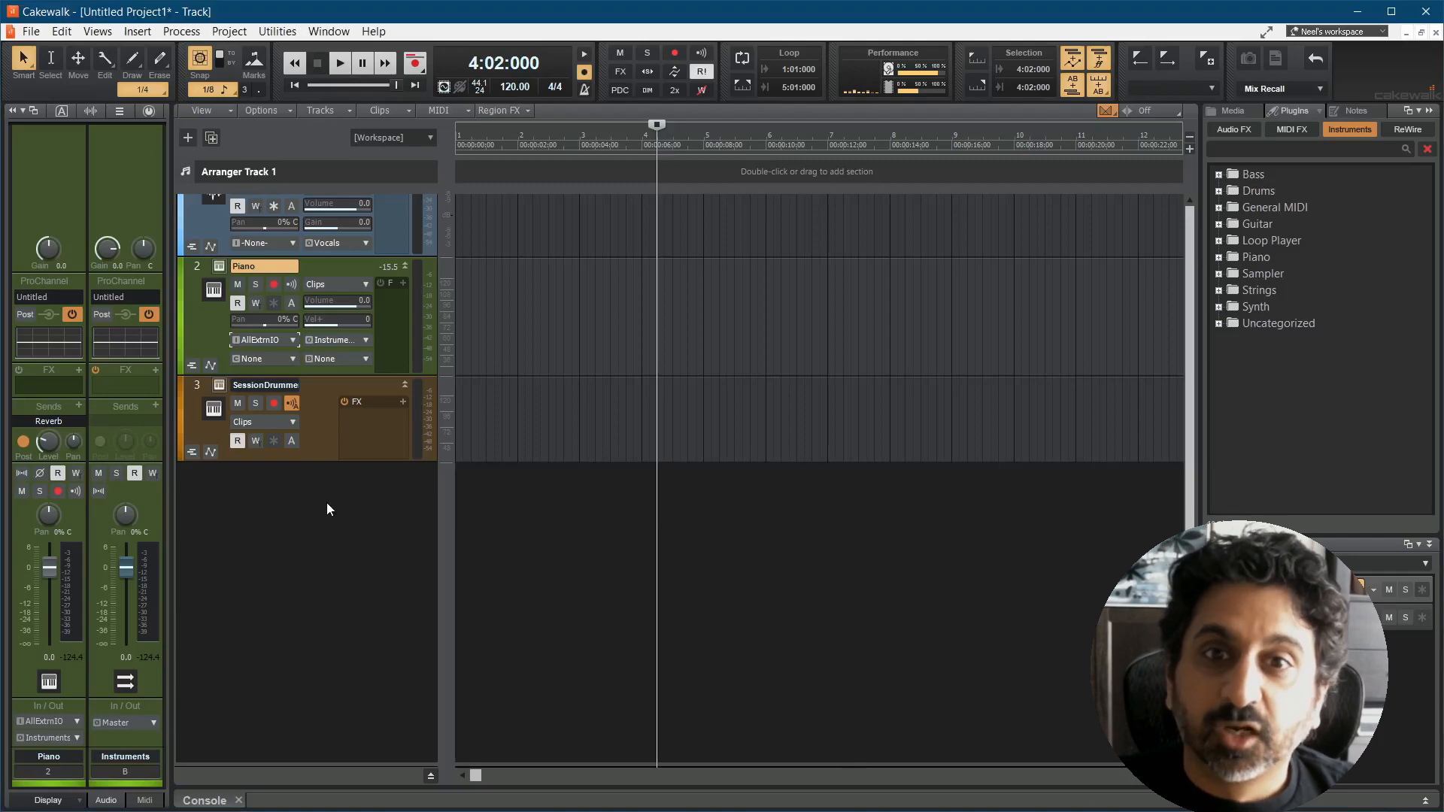
right_click(342, 504)
mouse_move(425, 625)
left_click(595, 625)
left_click(702, 319)
left_click(981, 685)
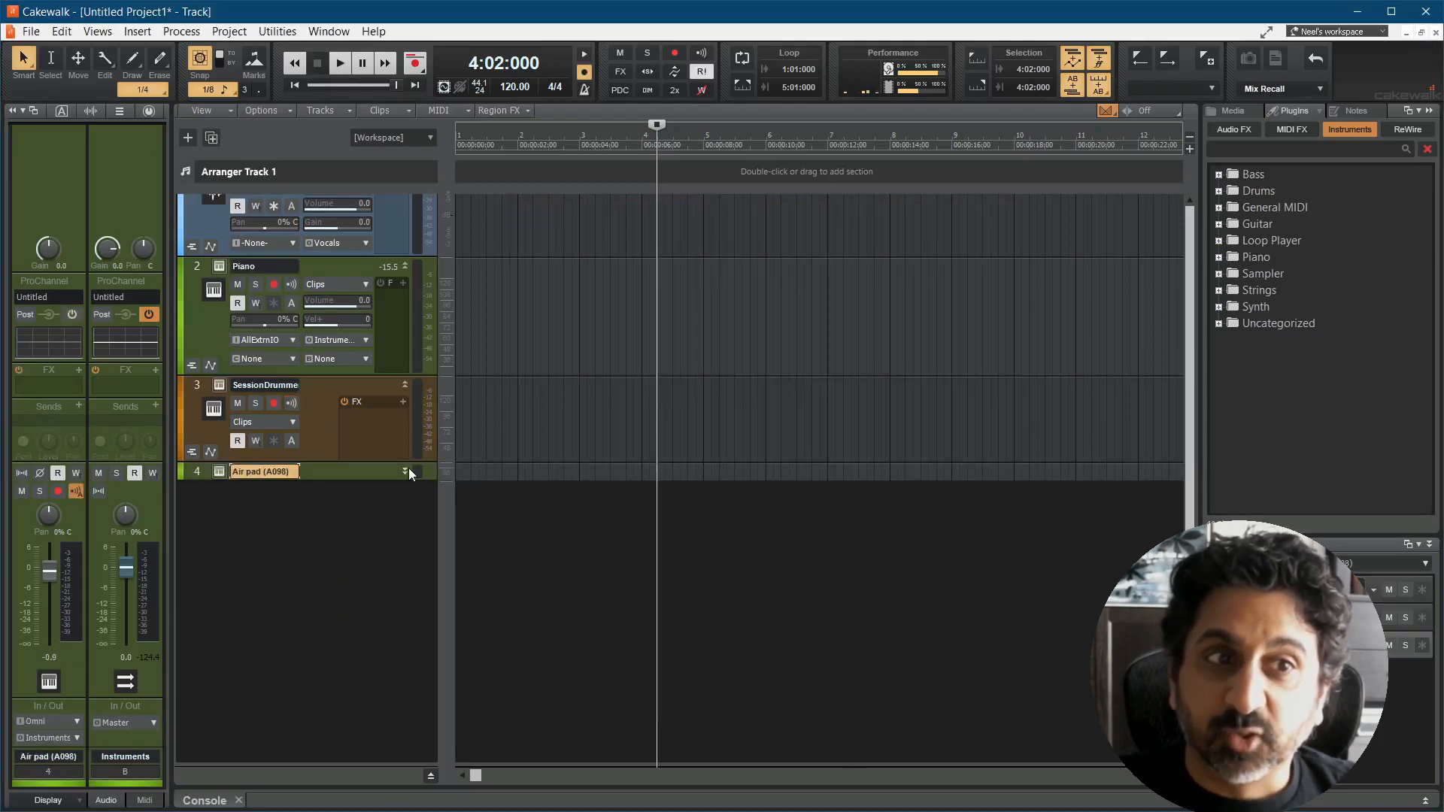
left_click(219, 472)
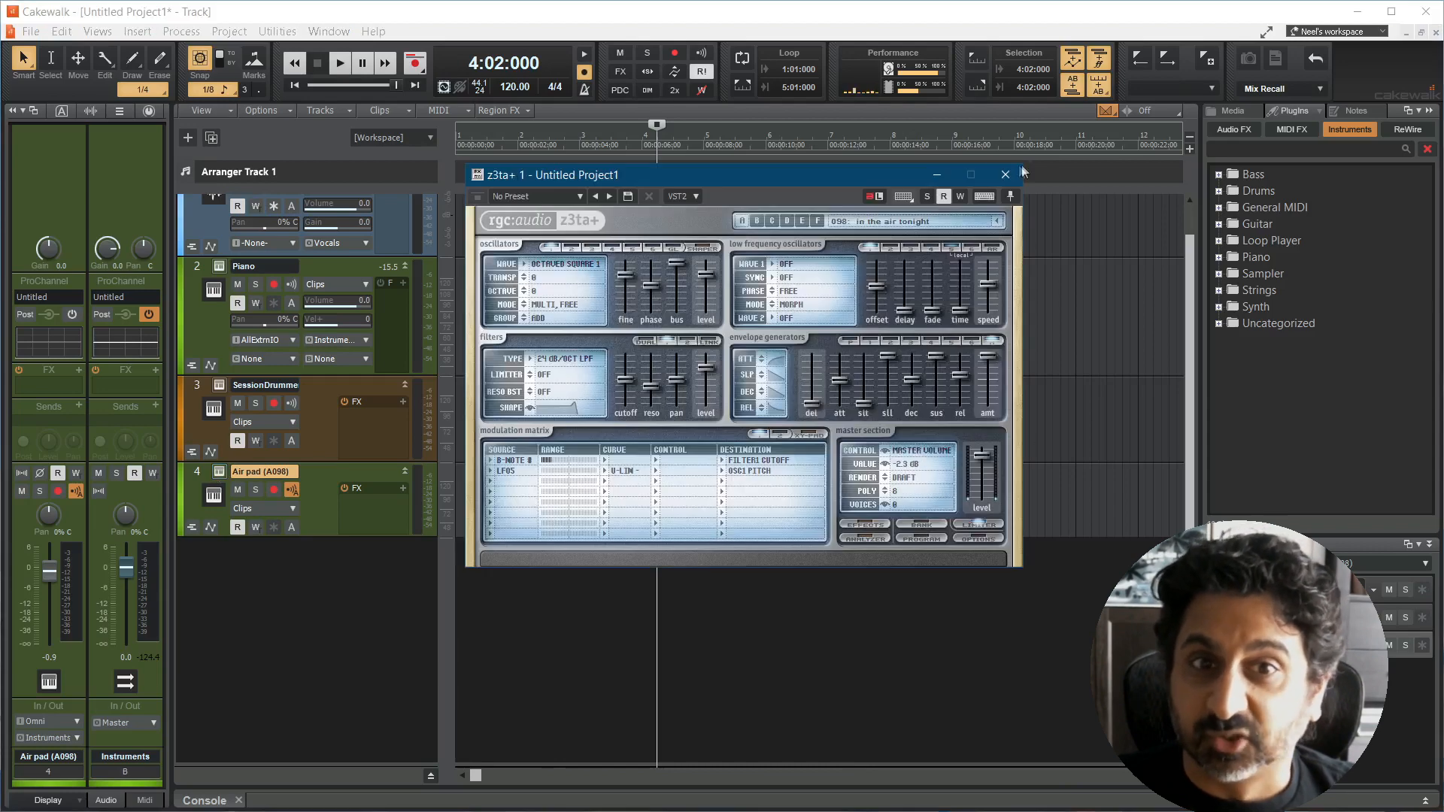
left_click(1005, 174)
Step: Insert the drum tracks from the Abbey Road 60s Drums multi-output track template
right_click(313, 569)
mouse_move(403, 696)
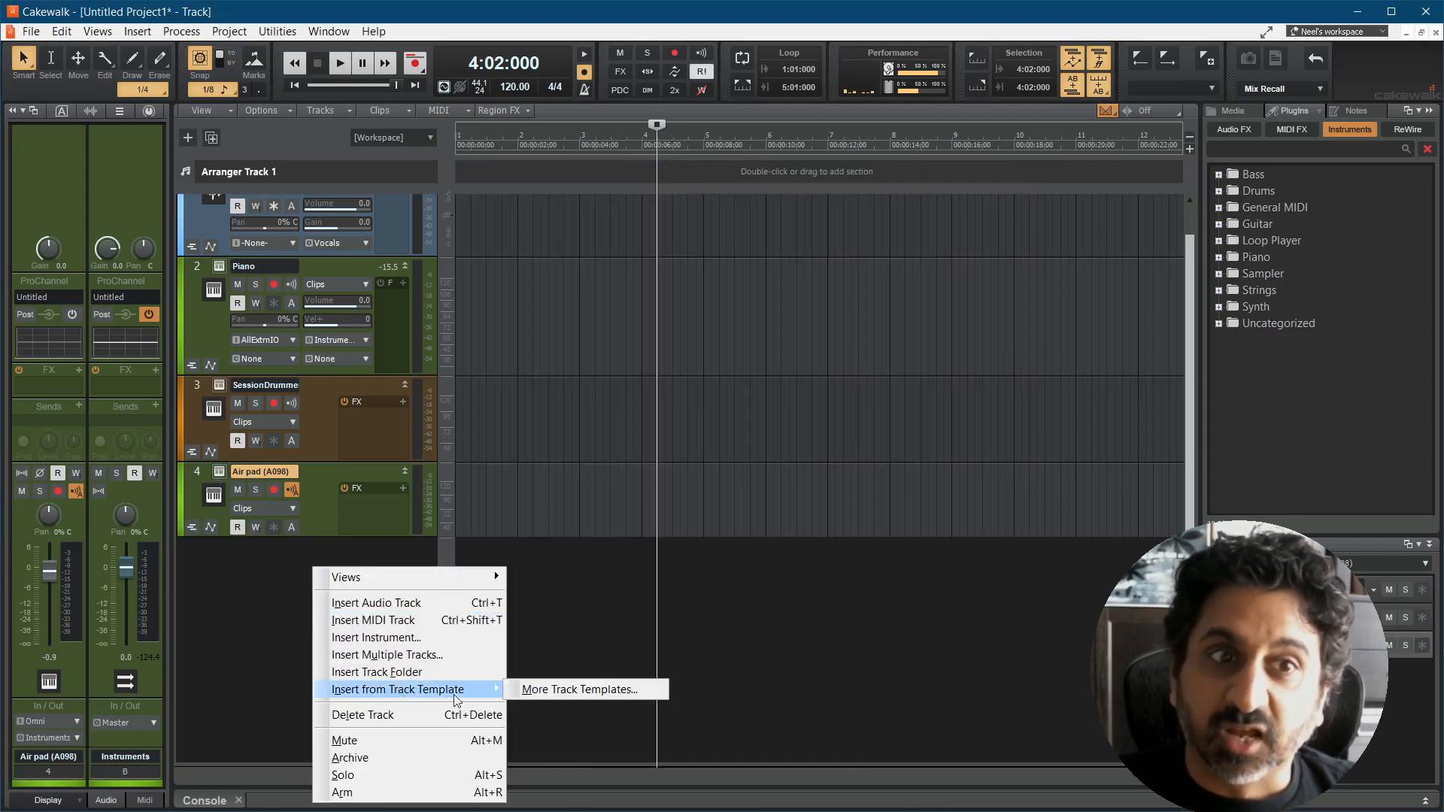
left_click(558, 691)
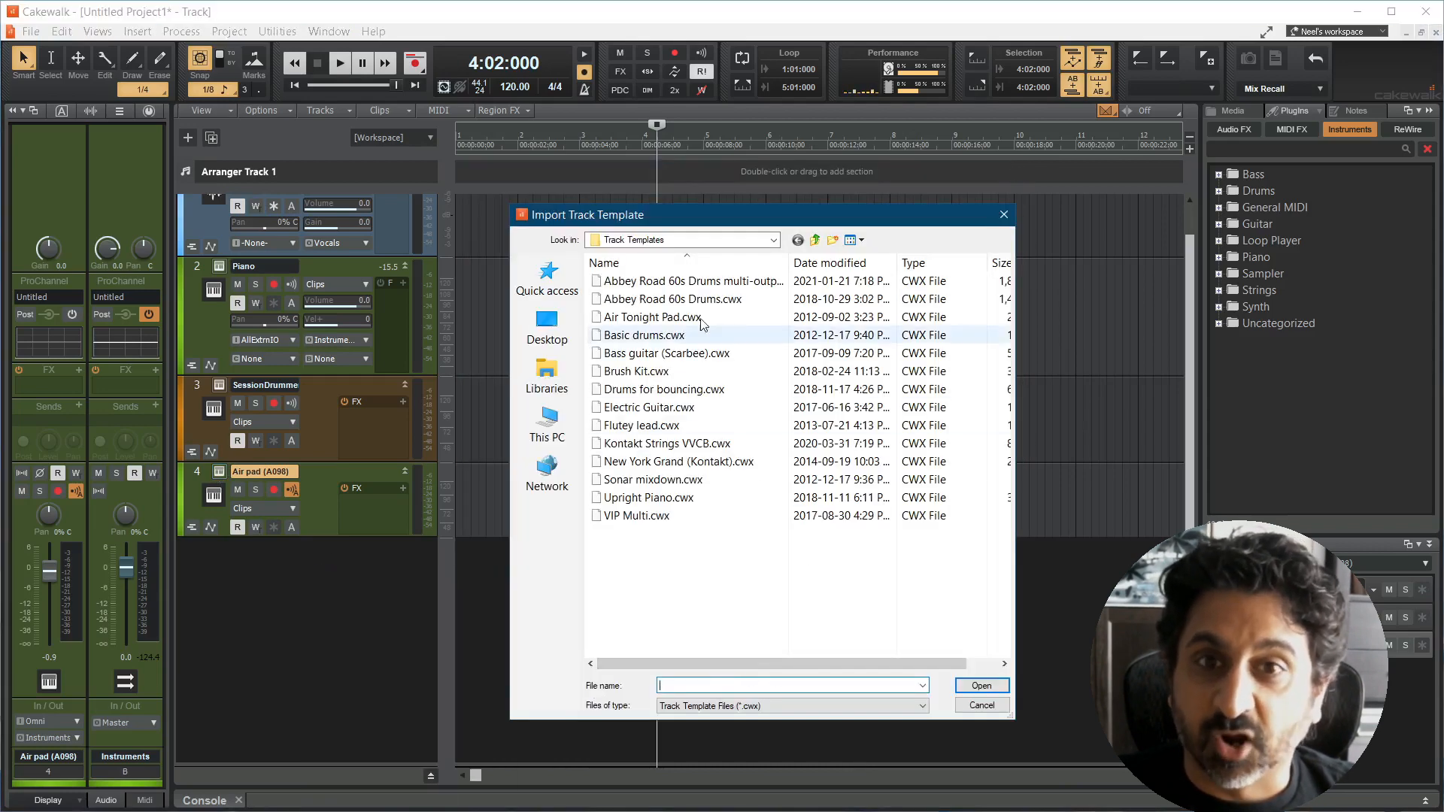
left_click(749, 283)
left_click(969, 687)
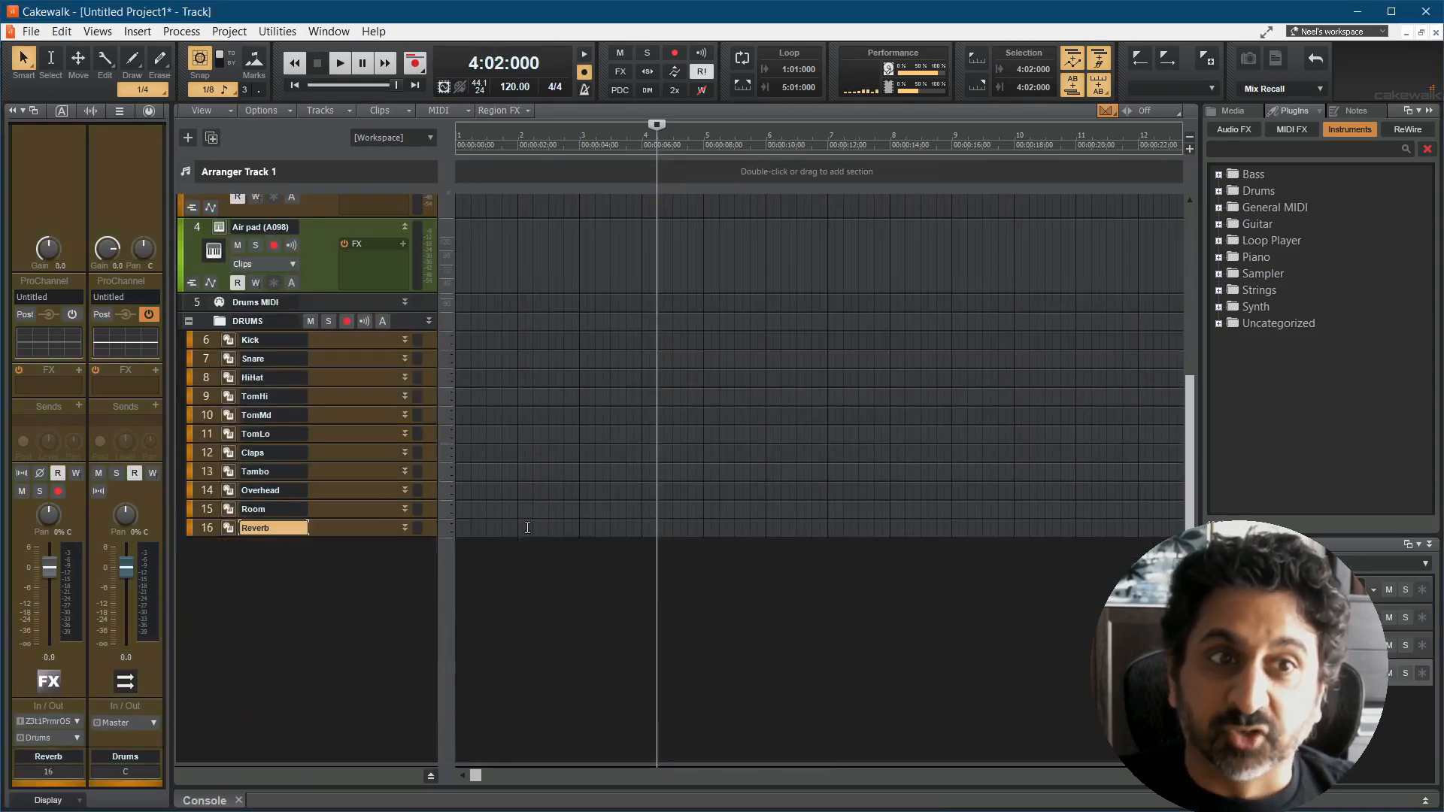
Step: Open the Kick track's Kontakt drum instrument, move its window clear, and play the selected groove
left_click(235, 342)
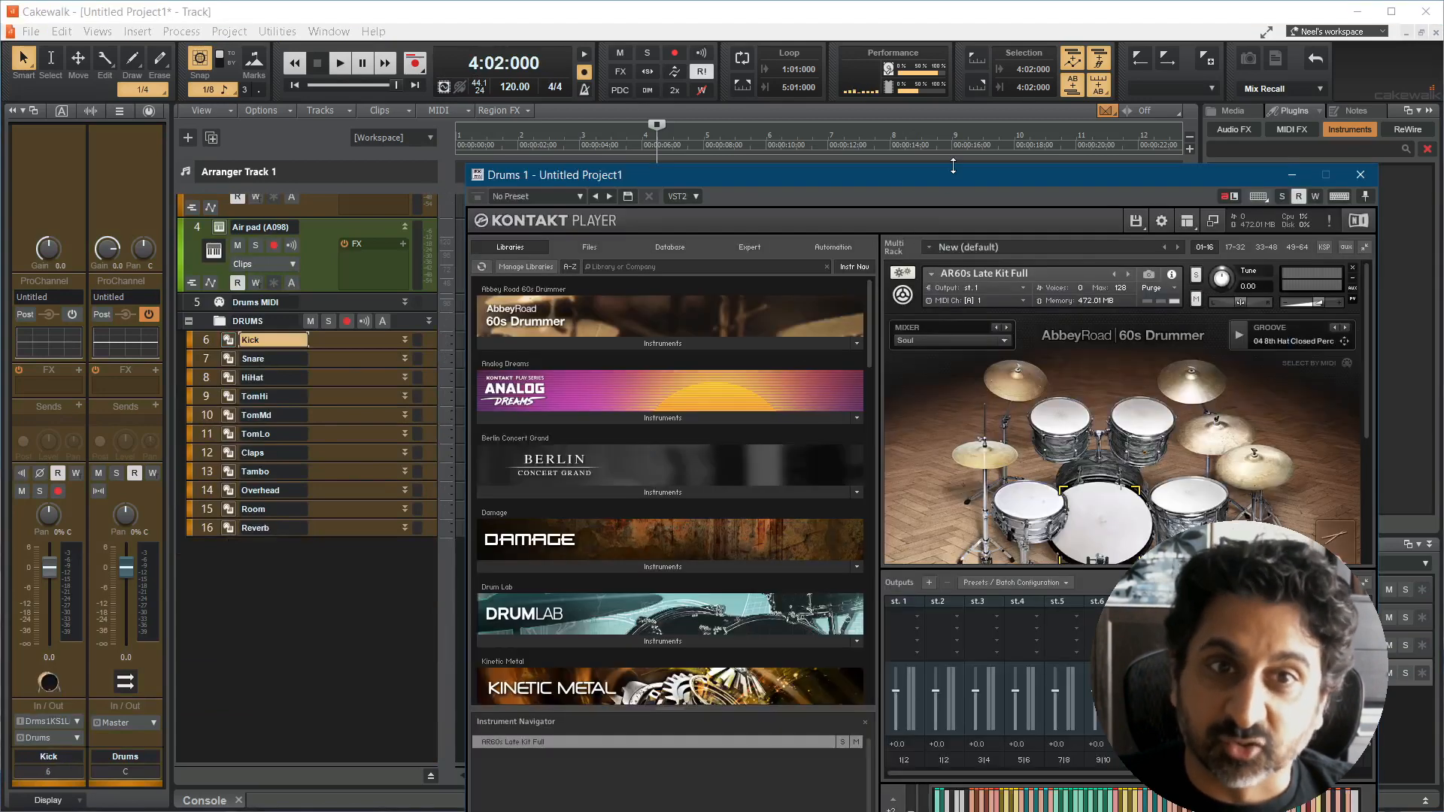
left_click_drag(969, 175, 823, 51)
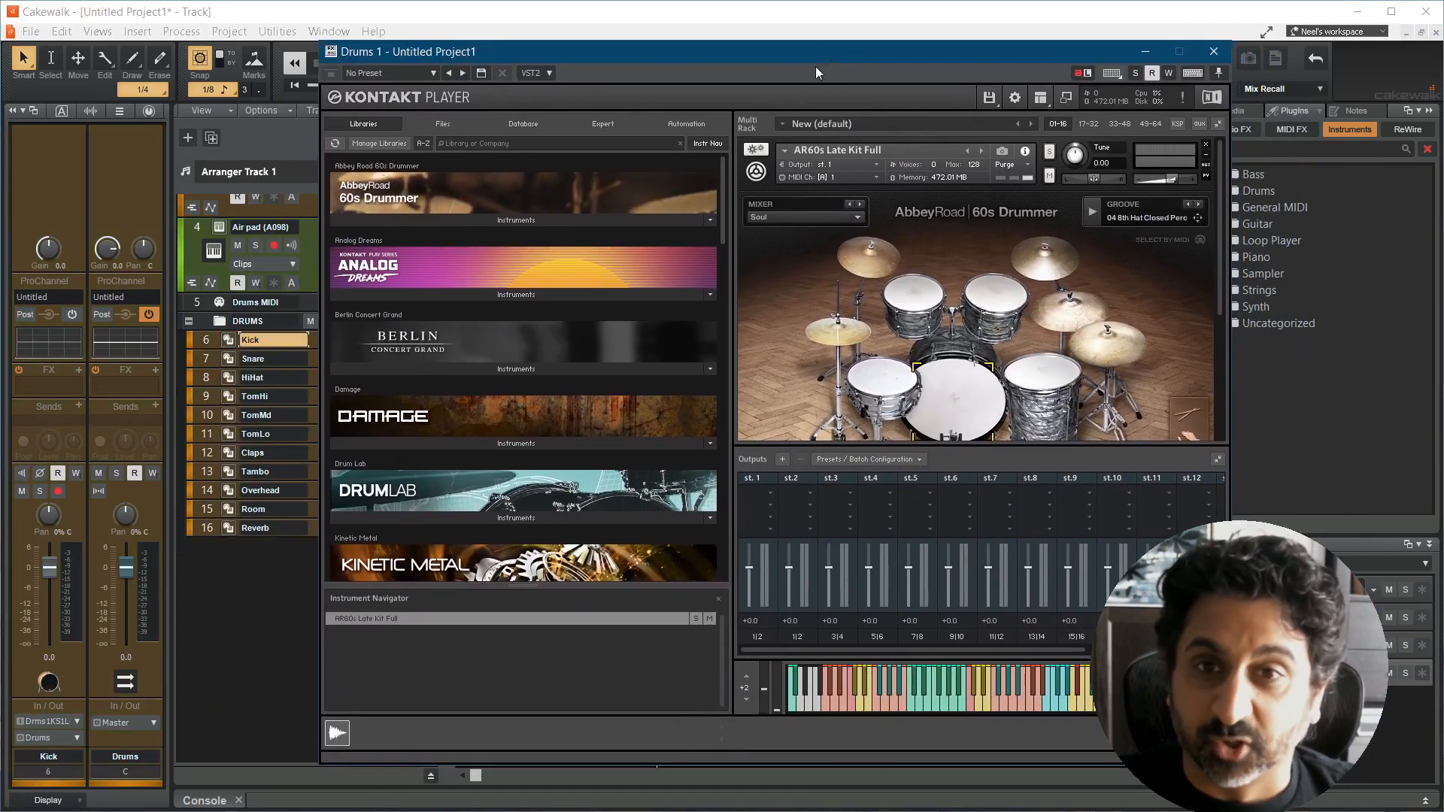
left_click(1096, 217)
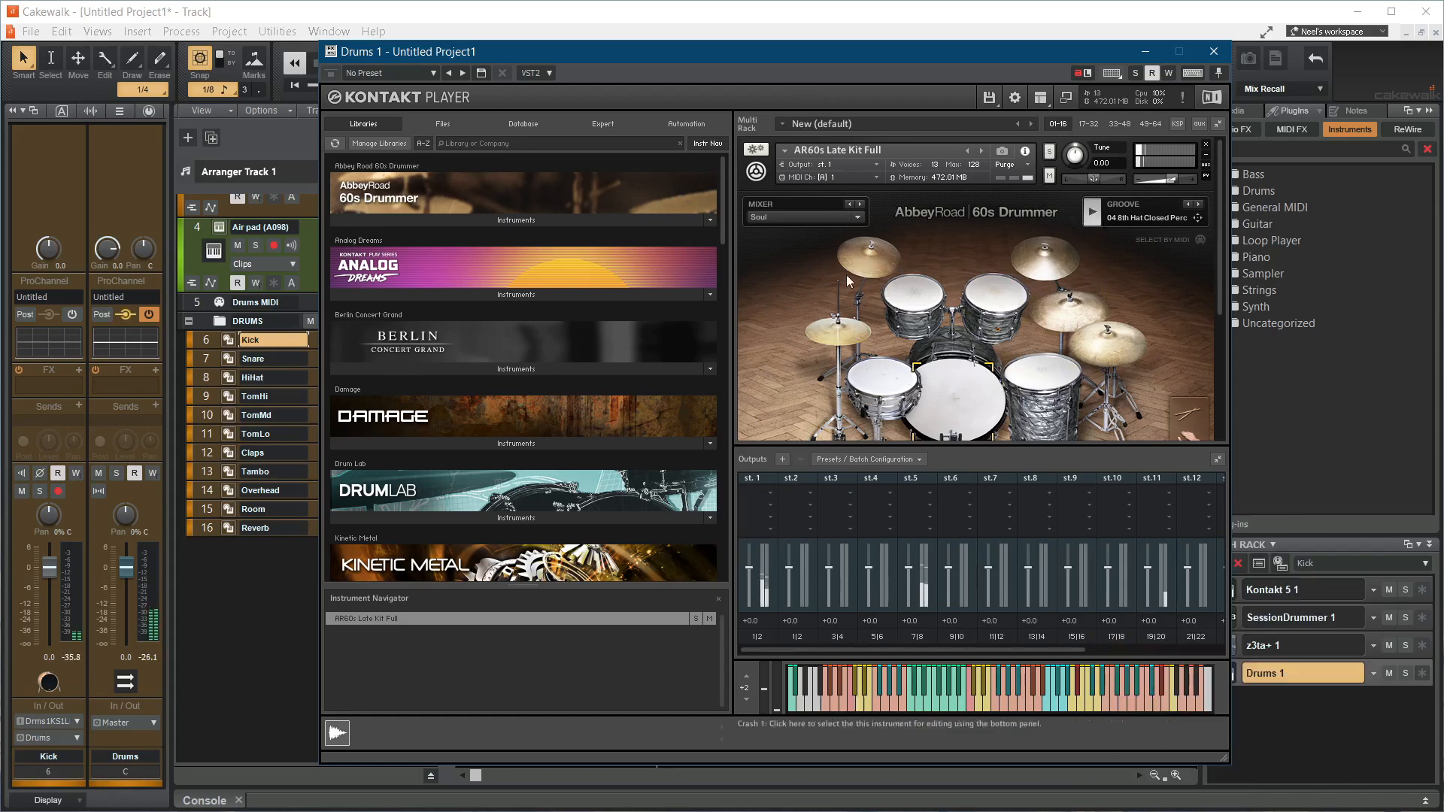
Step: Move the Drums 1 instrument window further aside
left_click_drag(940, 60, 1044, 65)
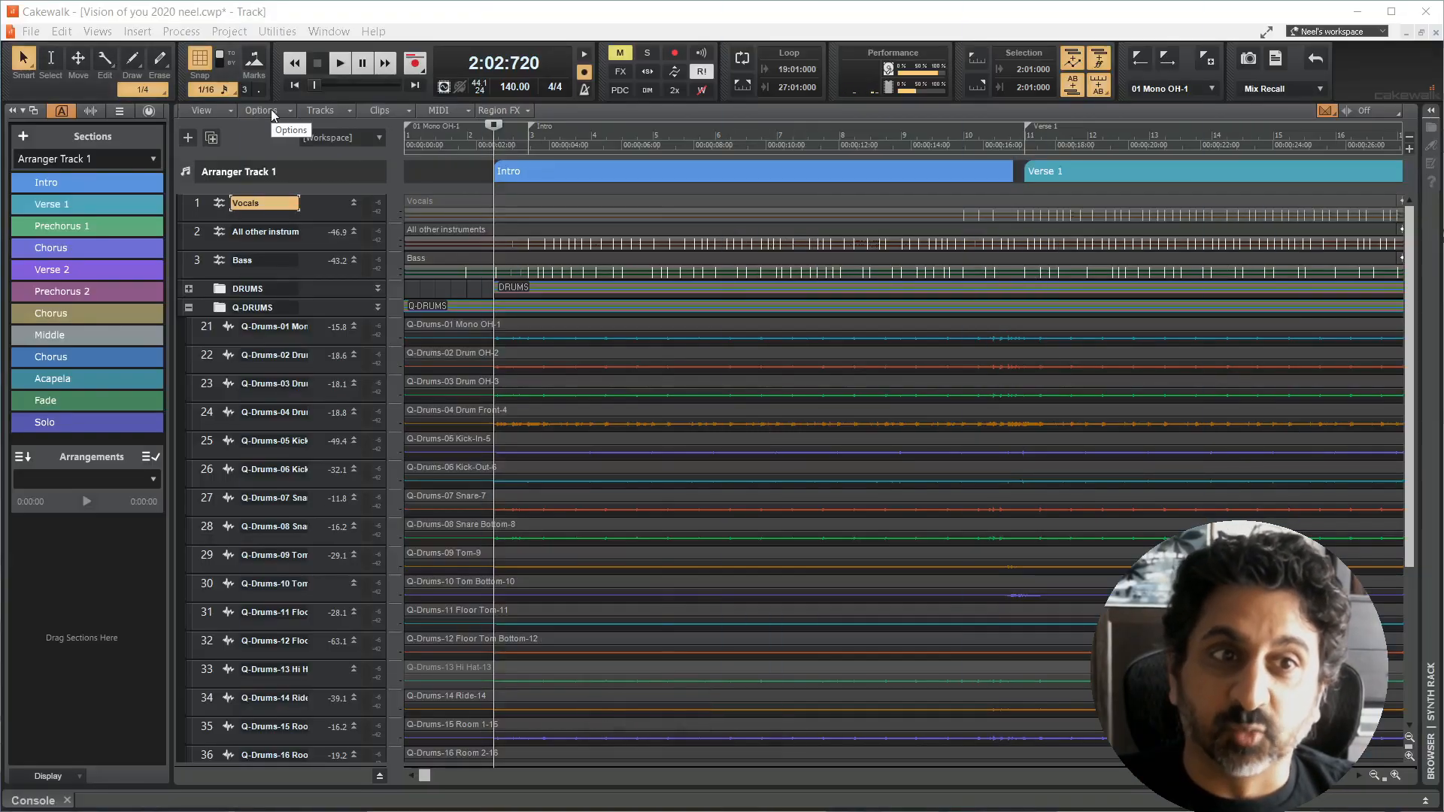
Step: Open the track view options to review the stop and rewind settings, and close them
left_click(271, 110)
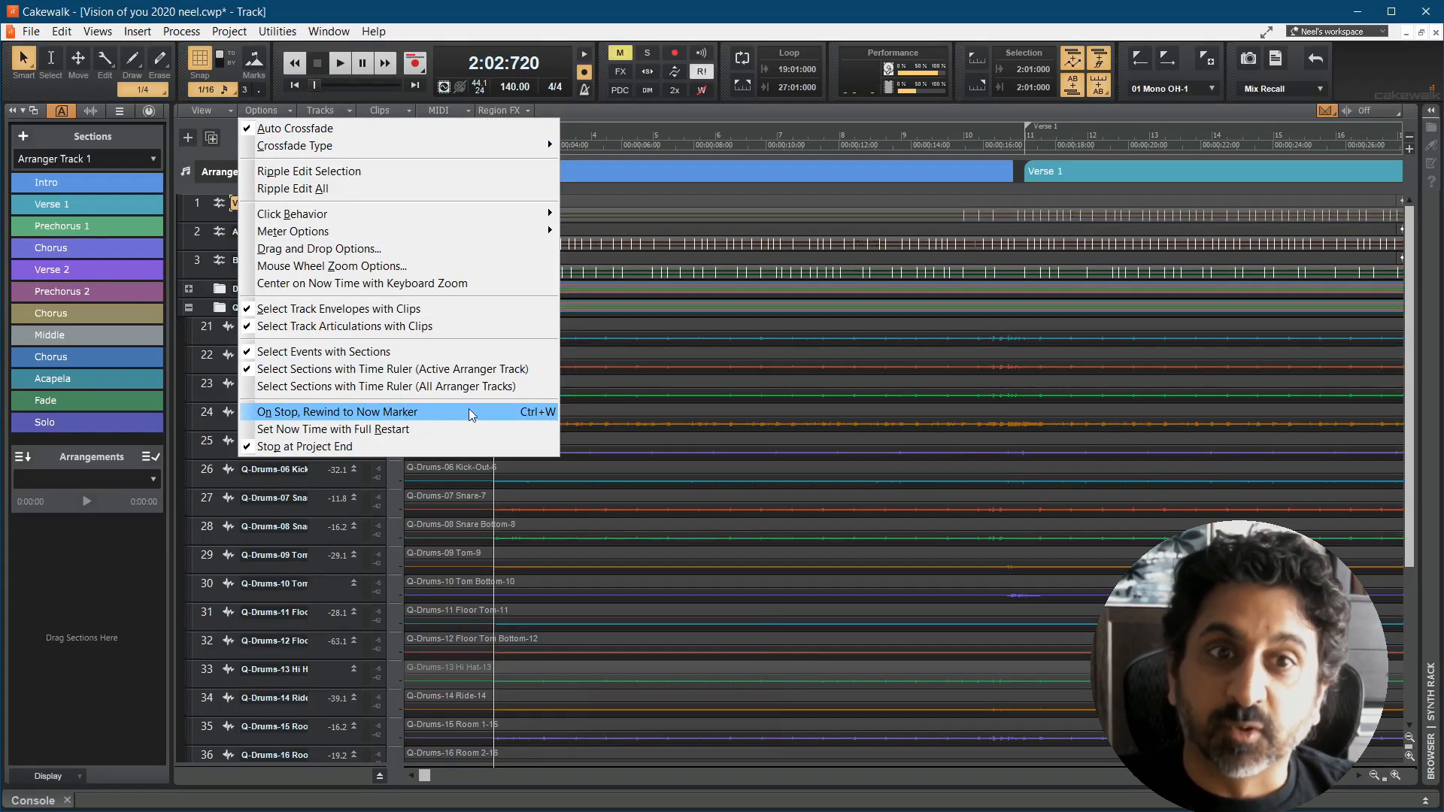
left_click(388, 5)
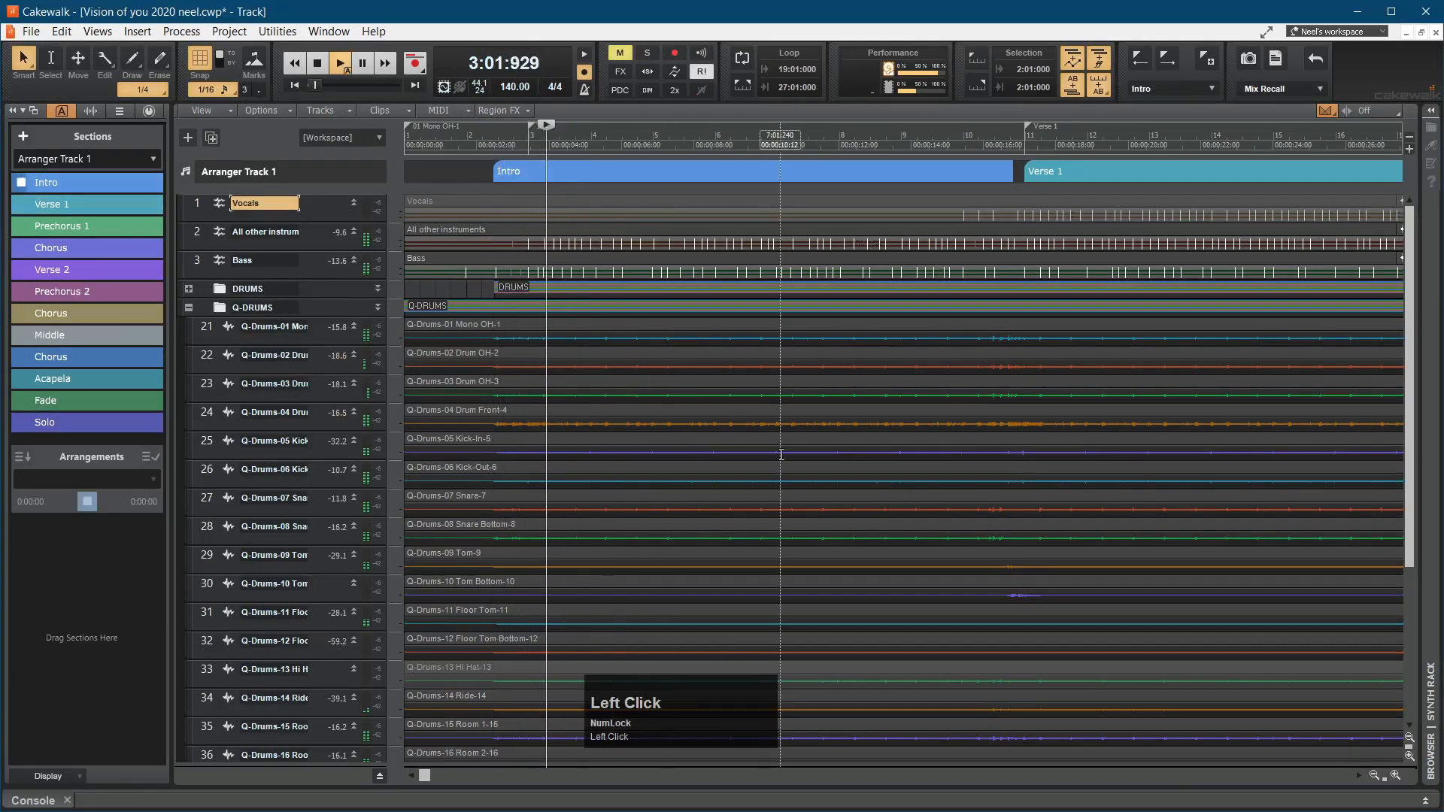
Step: Stop playback, then audition the Intro section from the arranger and pause it
key("space")
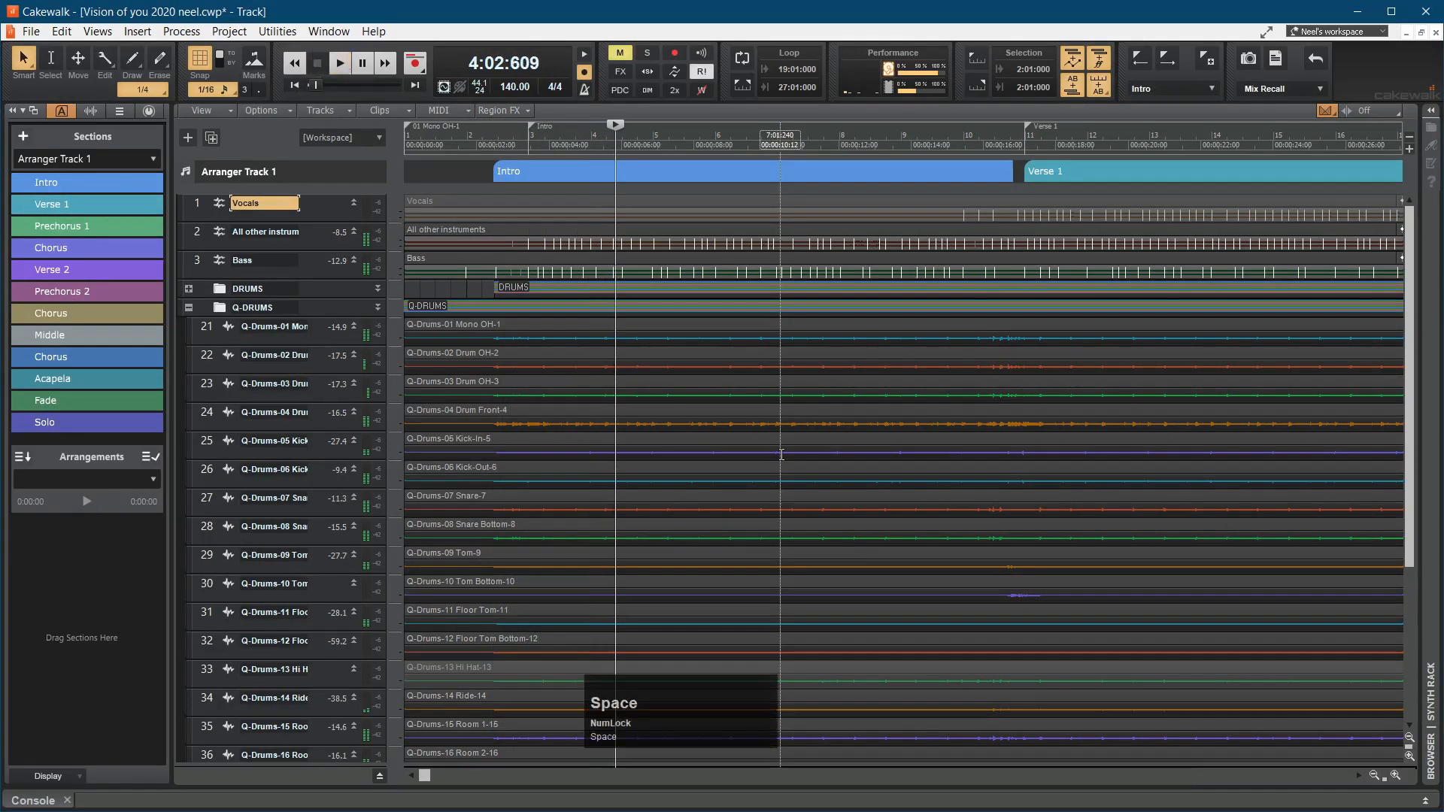
left_click(21, 183)
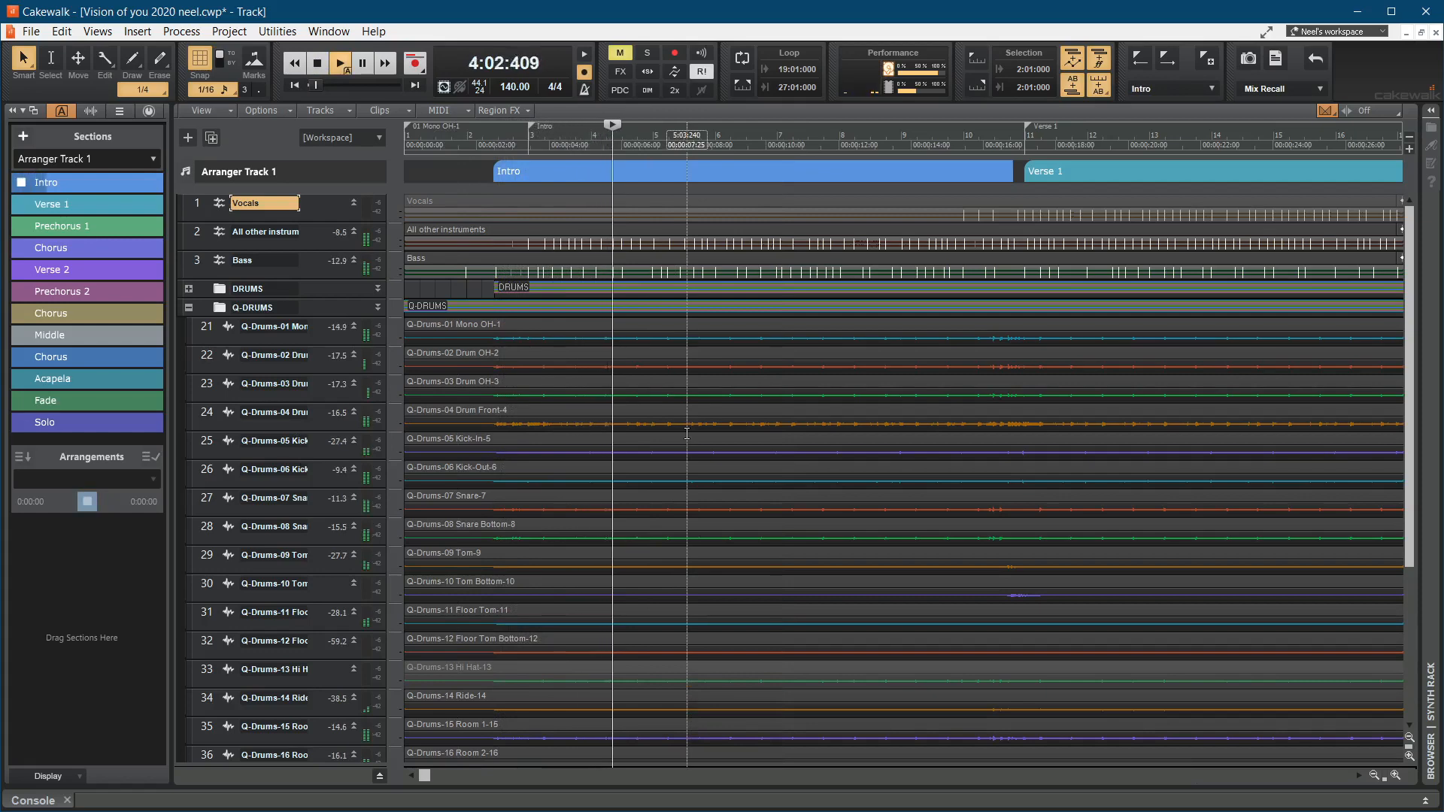
key("ctrl+space")
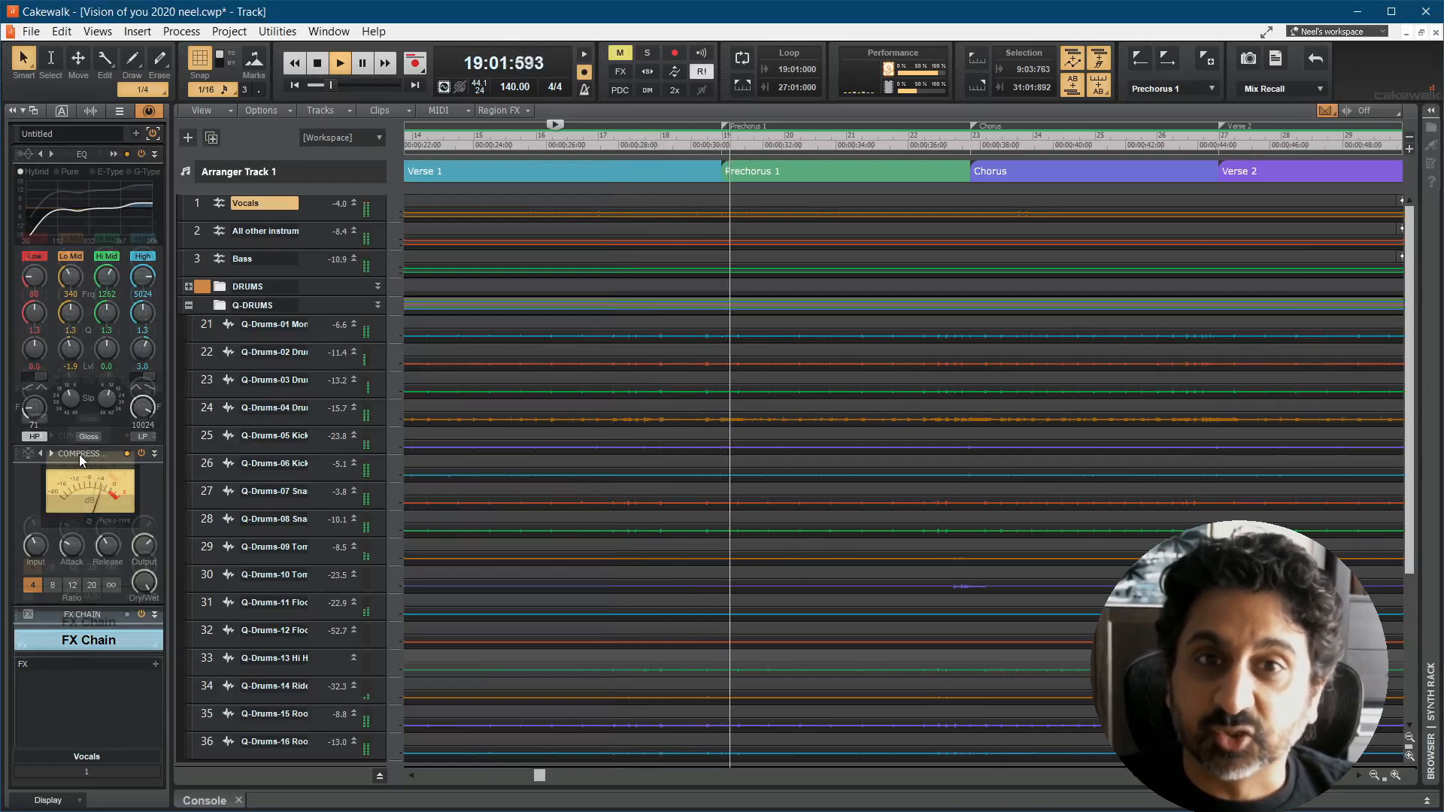
Step: Look through the Vocals track's ProChannel modules, and open and dismiss the Compressor module's options
scroll(80, 460, "down", 2)
scroll(79, 454, "up", 2)
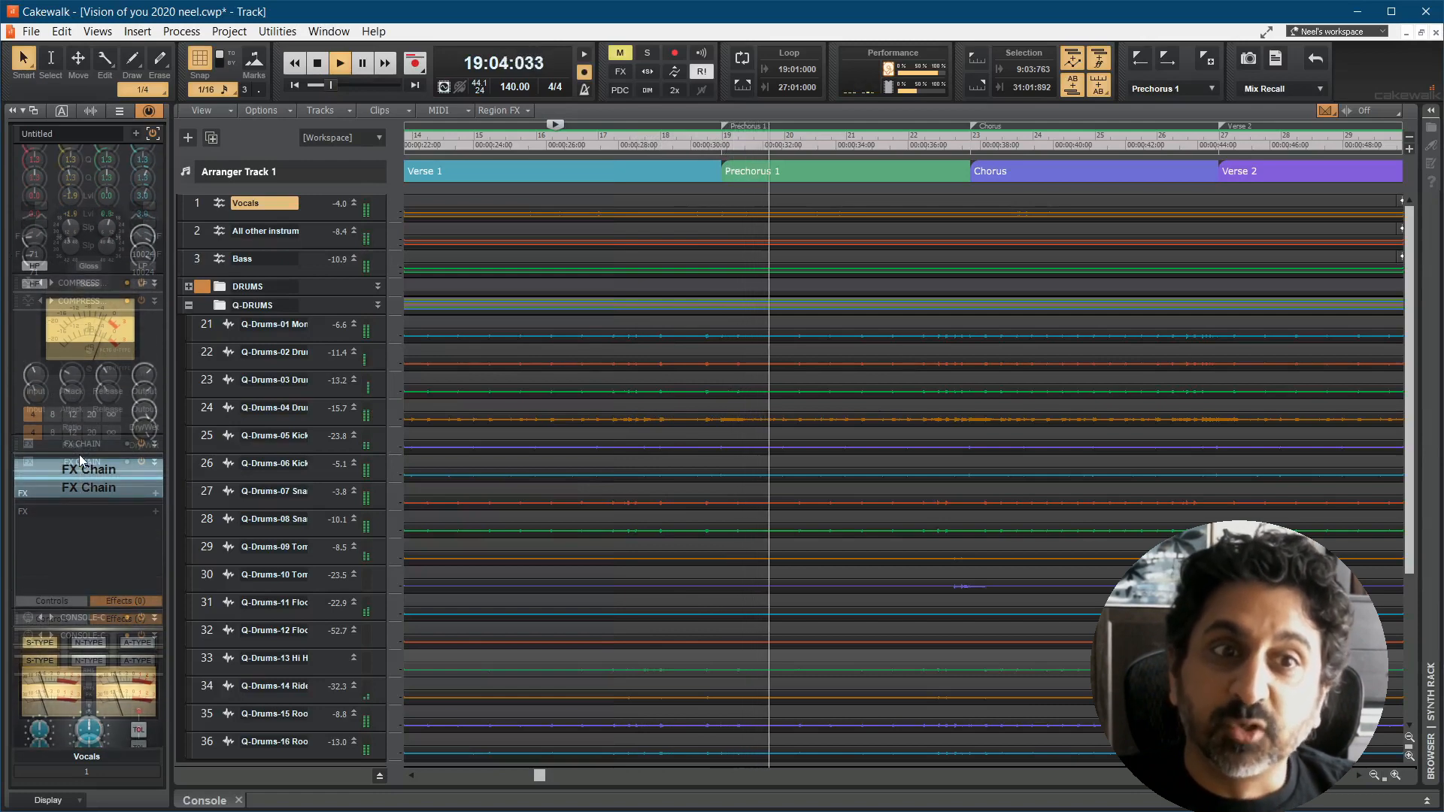
scroll(79, 455, "up", 2)
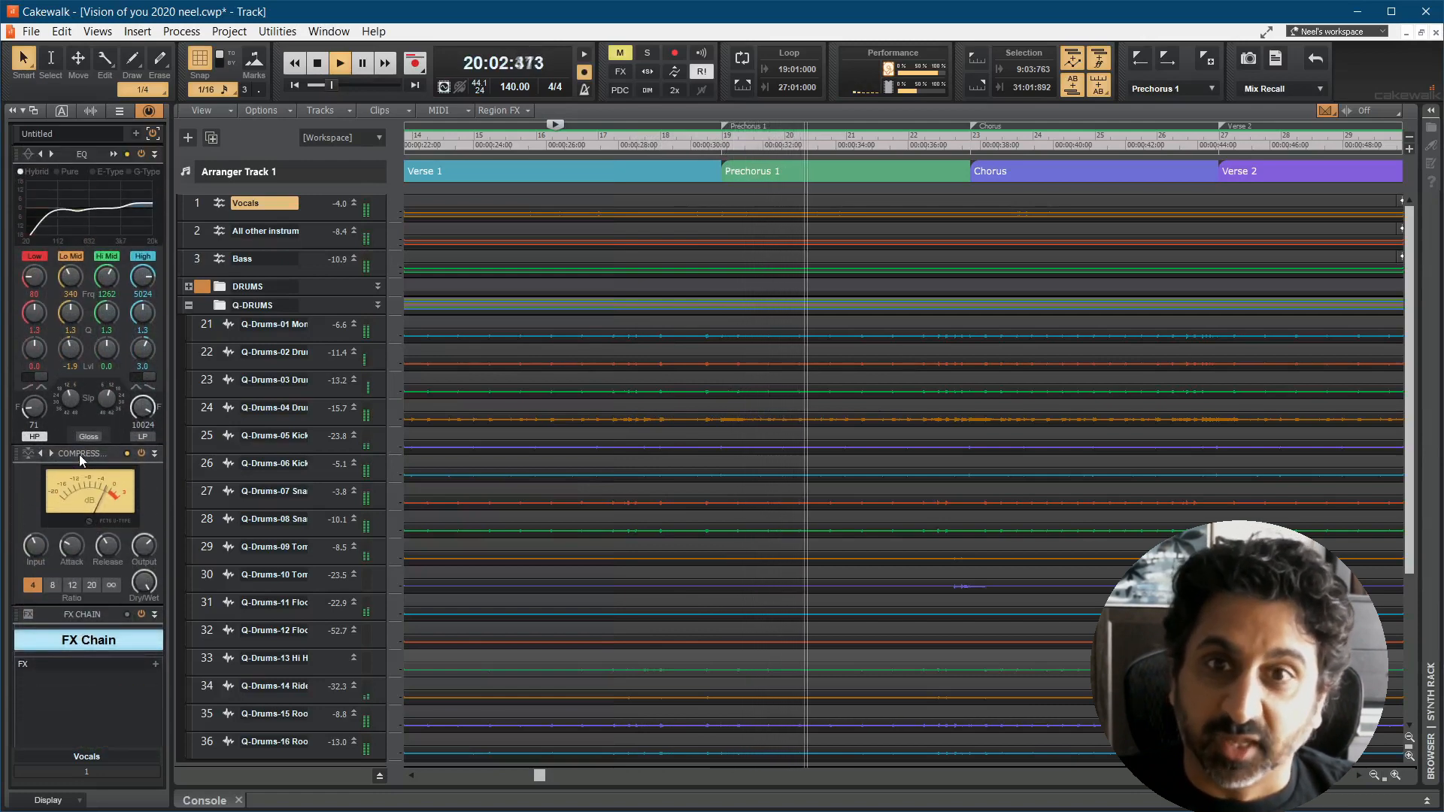
right_click(79, 454)
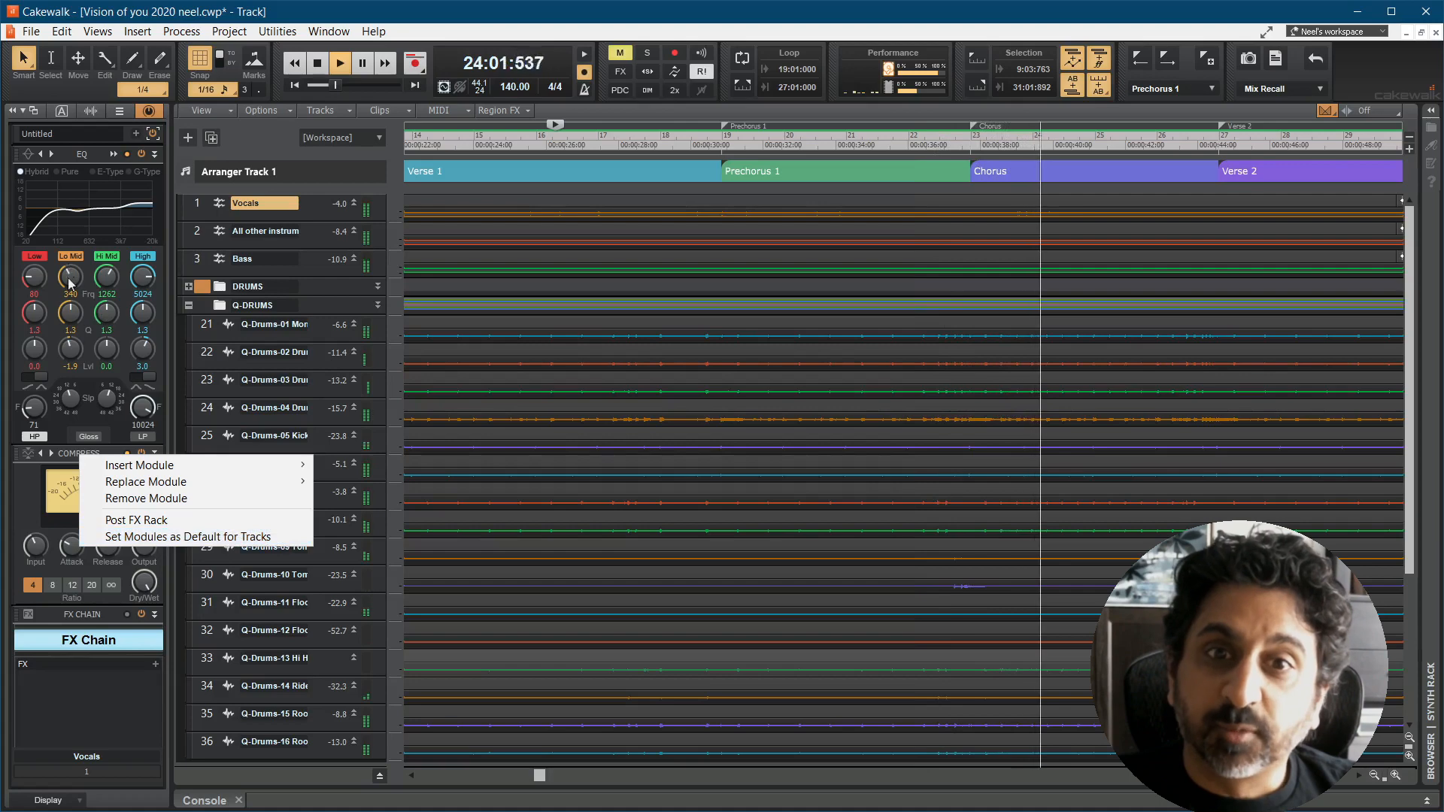
left_click(63, 461)
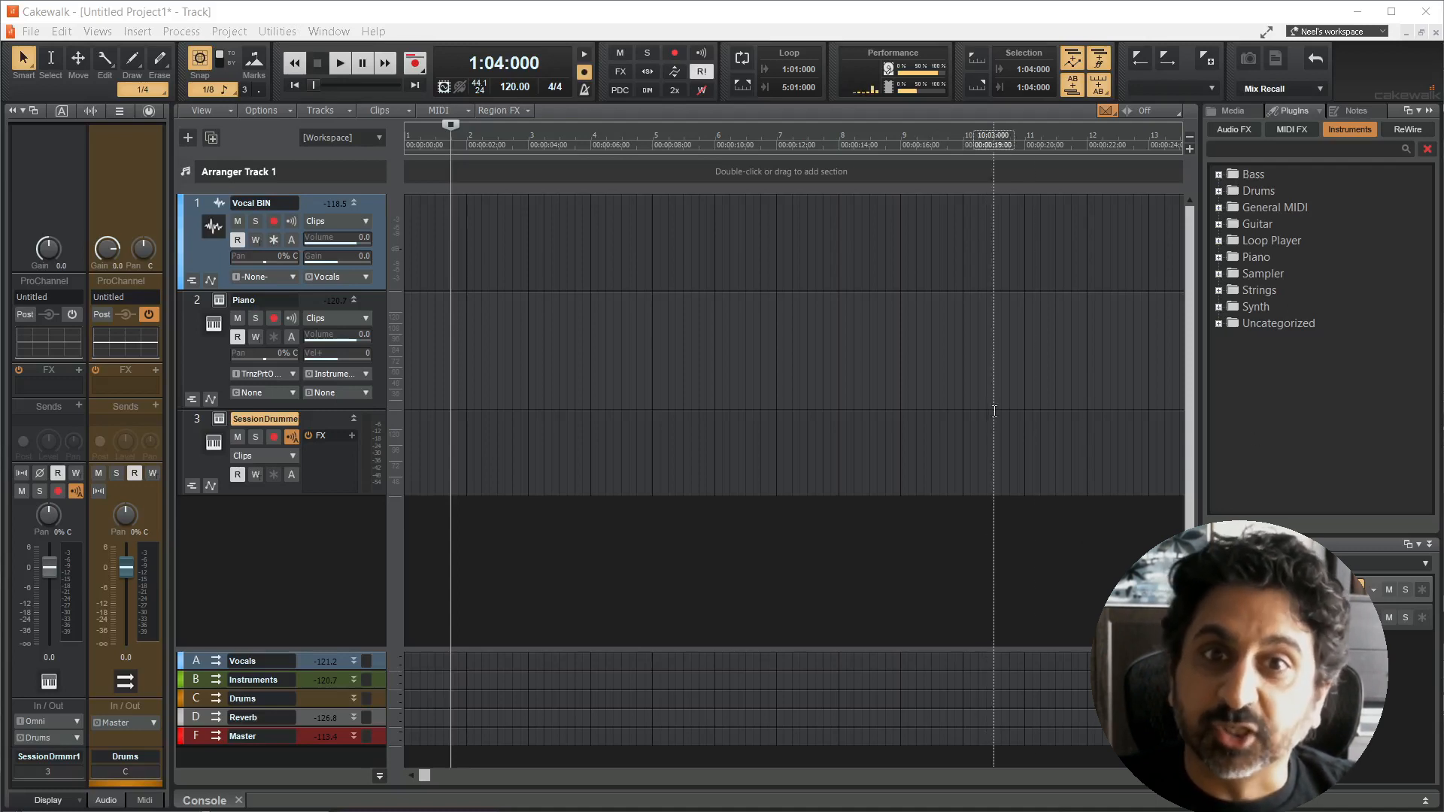
Step: Set the colors of the Piano and SessionDrummer tracks to Follow Bus
left_click(179, 355)
left_click(150, 333)
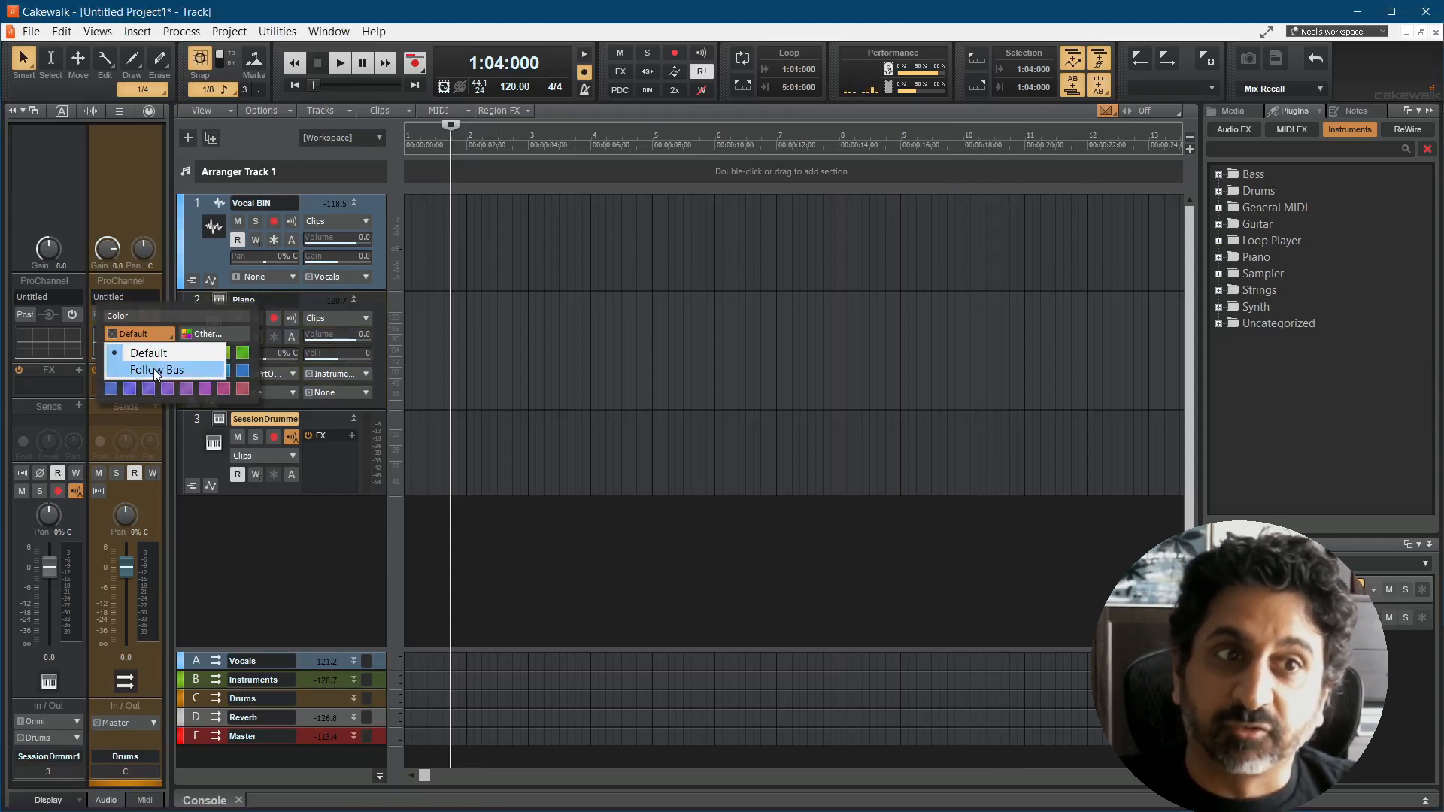
left_click(154, 368)
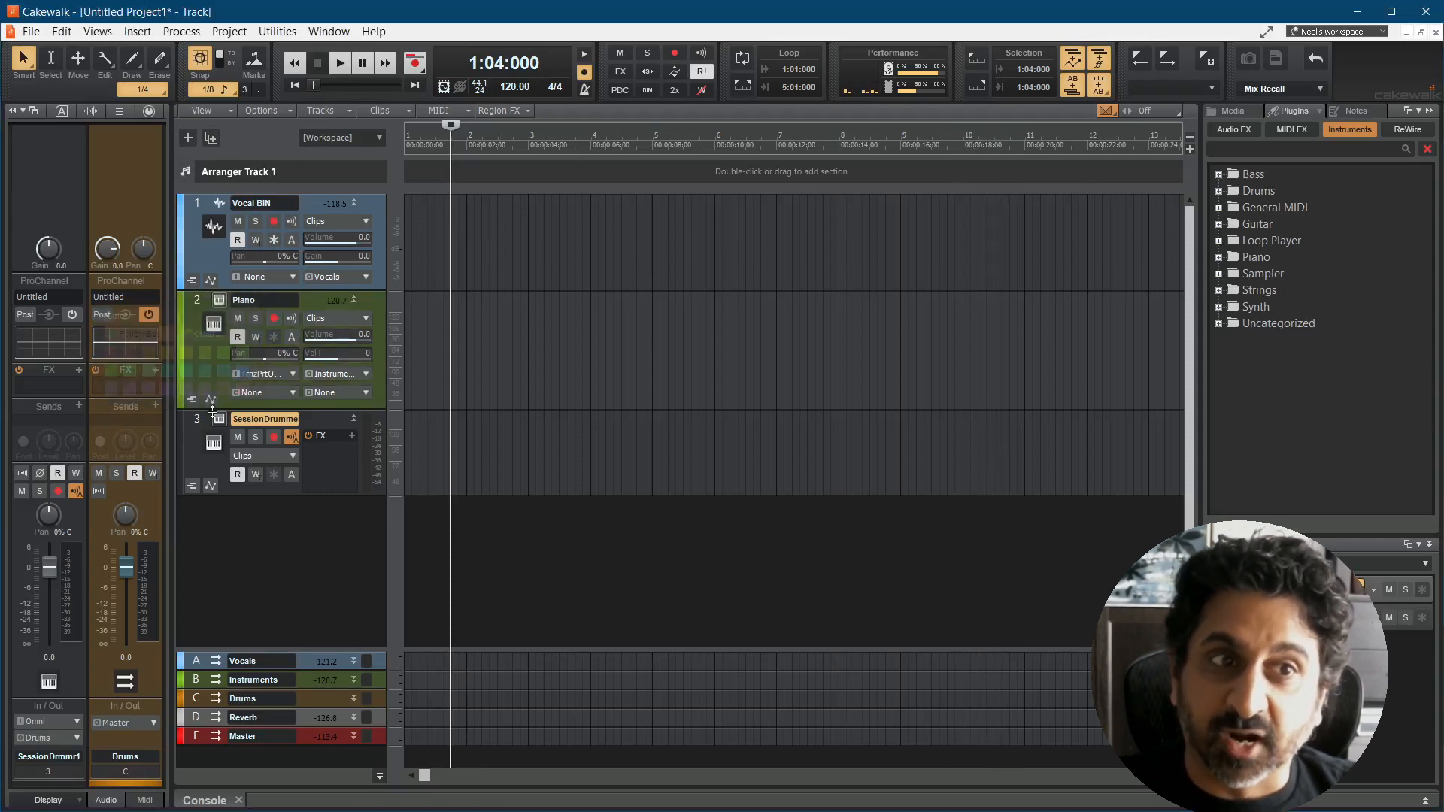
left_click(178, 447)
left_click(157, 427)
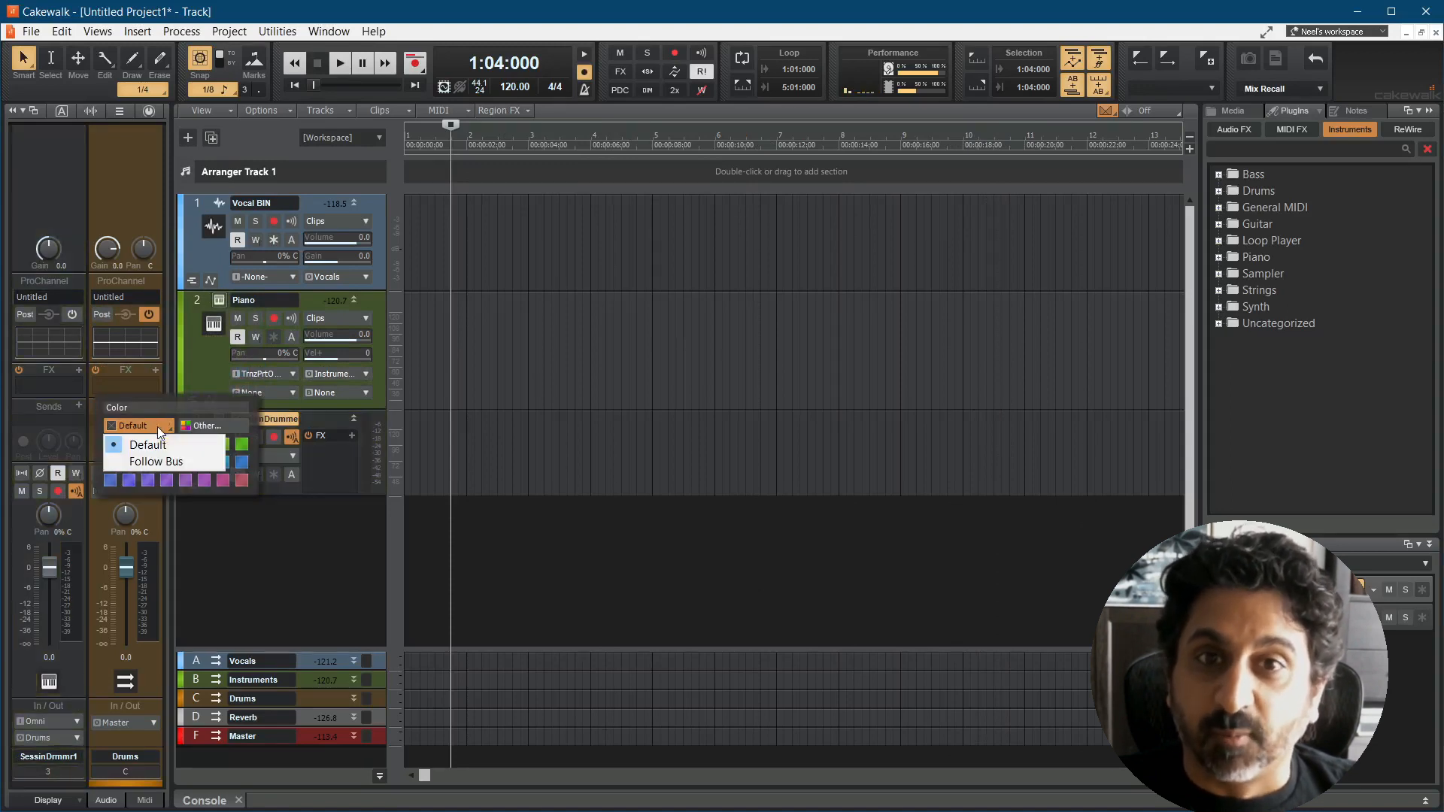
left_click(156, 461)
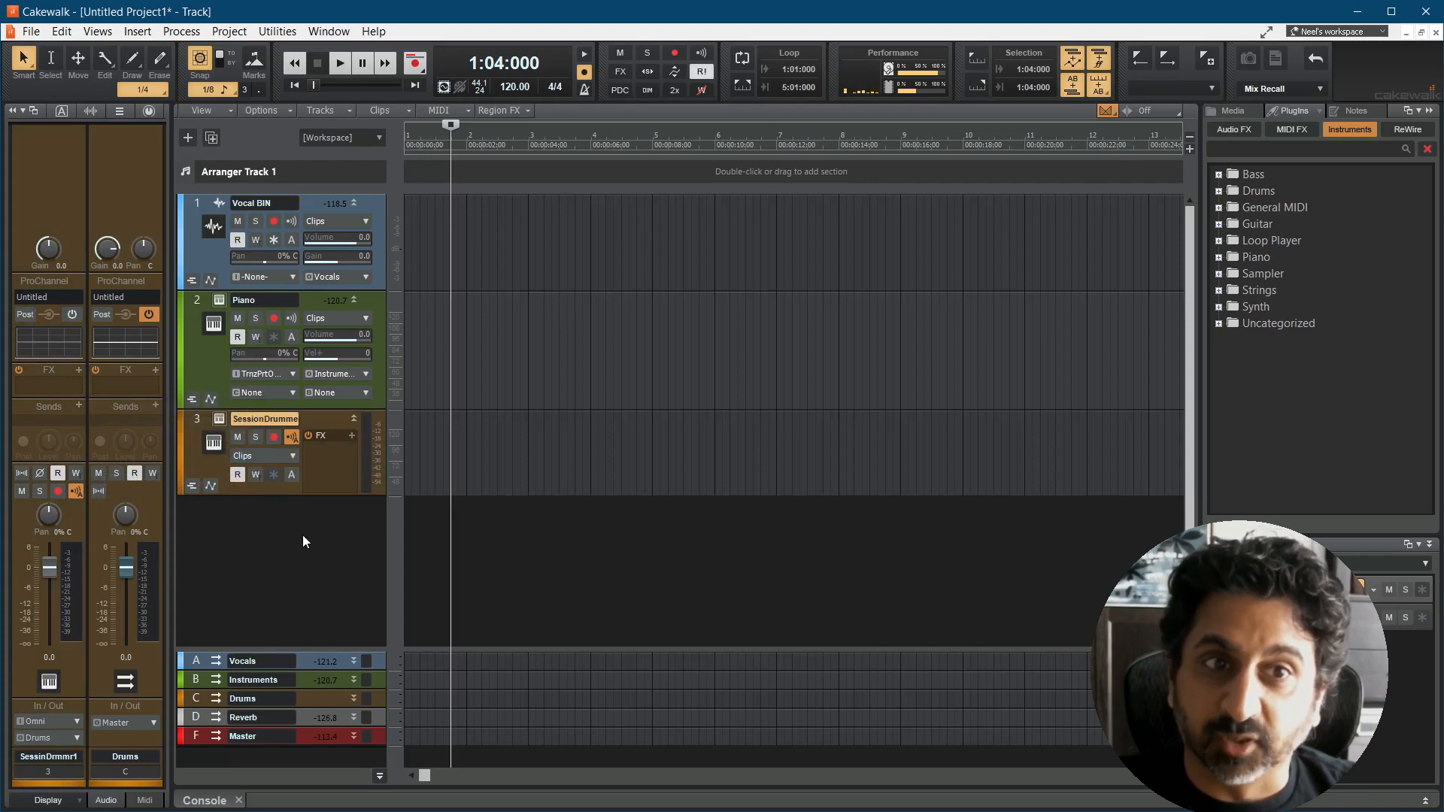
Step: Insert an audio track below the SessionDrummer track and choose a different output bus for it
right_click(267, 534)
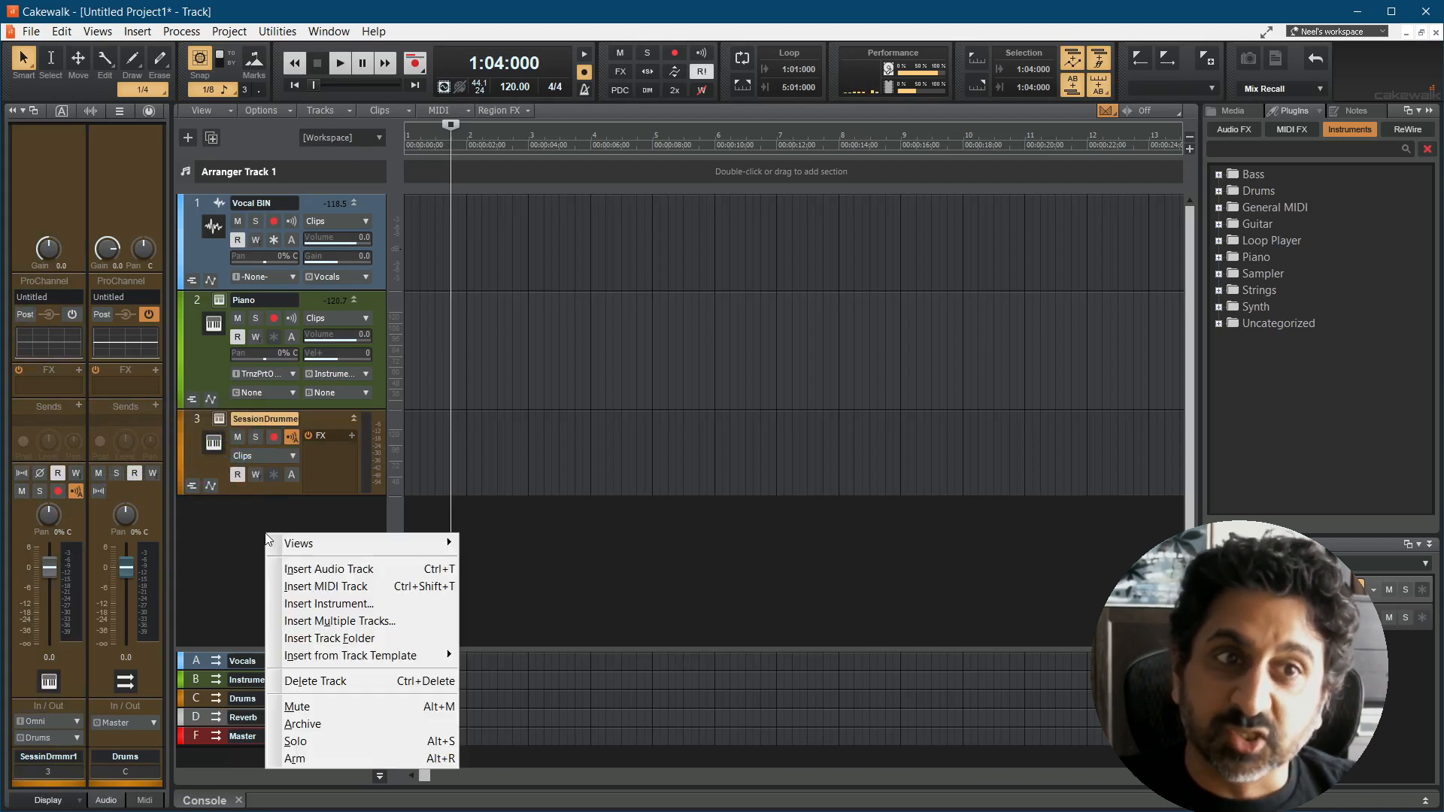
left_click(311, 569)
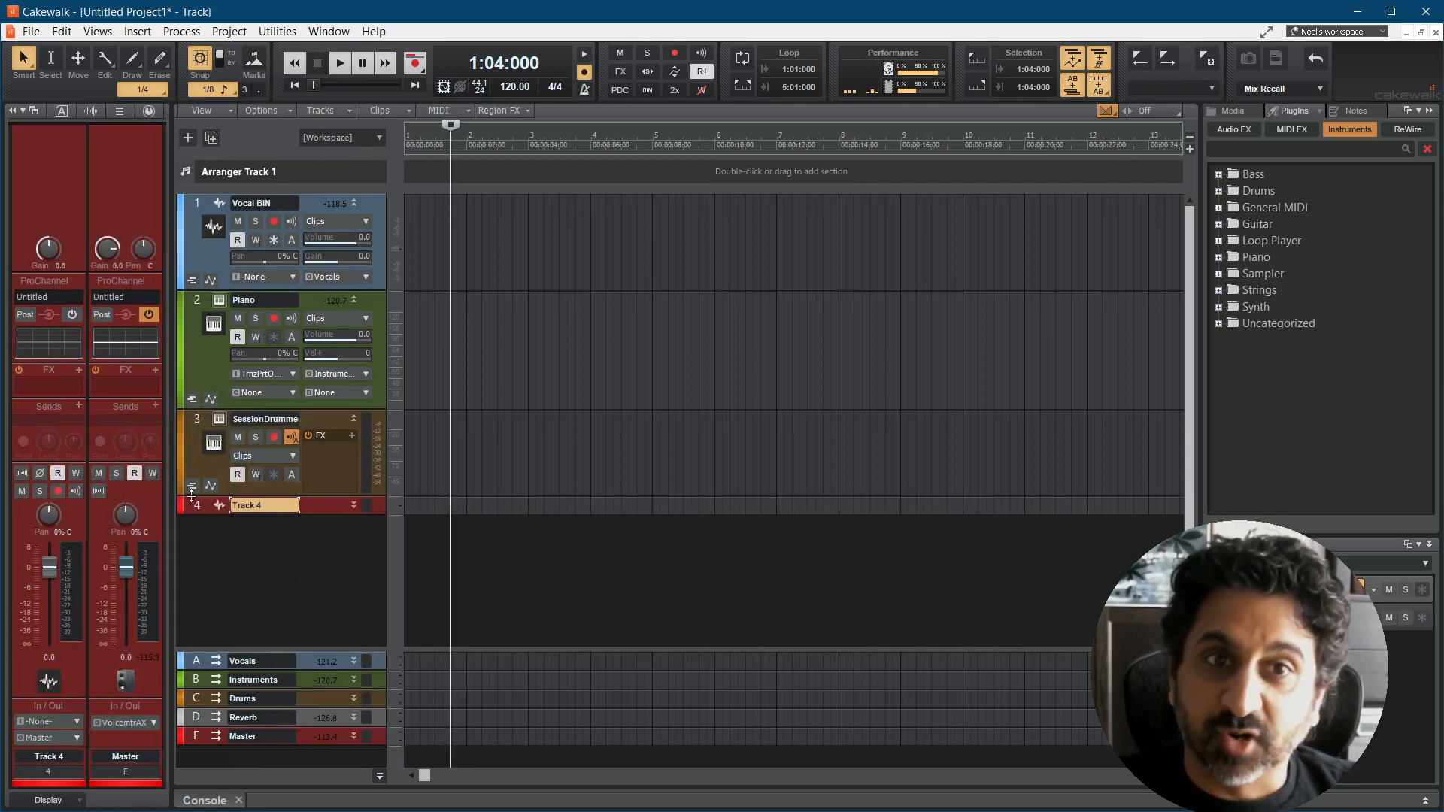
left_click(77, 738)
left_click(116, 480)
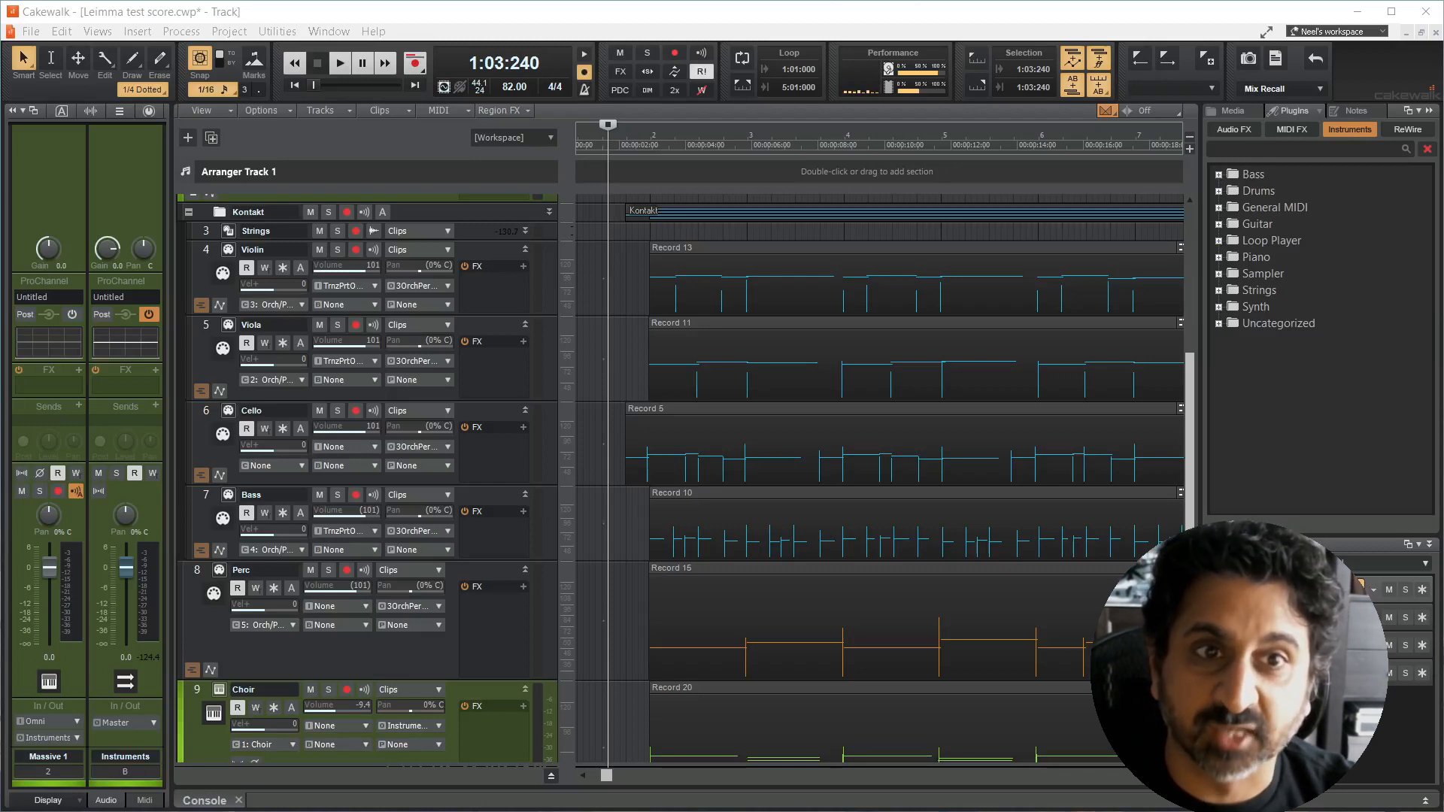
Step: Select all tracks, set their MIDI inputs together to All External Inputs > MIDI Omni, and clear the selection
left_click(614, 552)
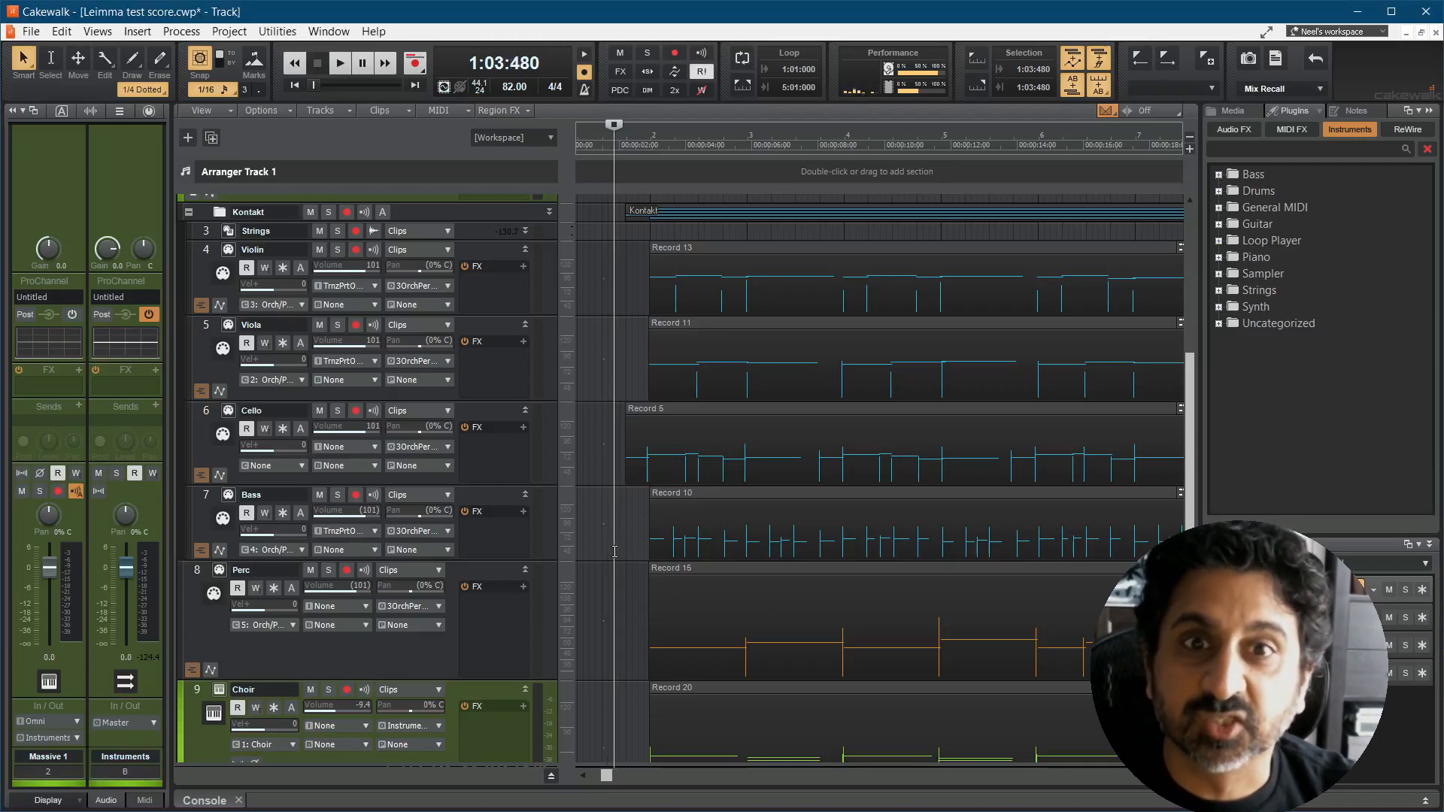
key("ctrl+a")
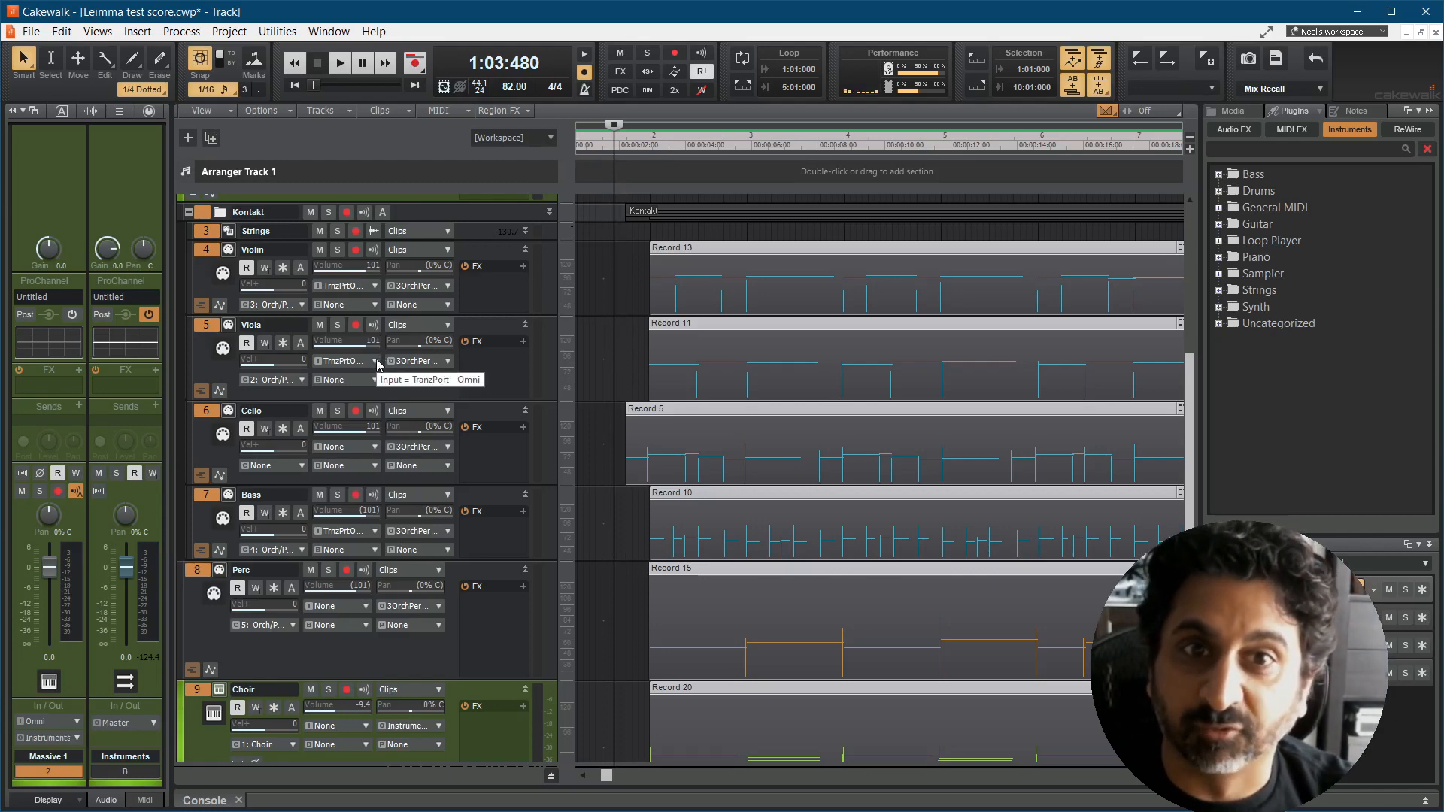
left_click(376, 362)
mouse_move(444, 397)
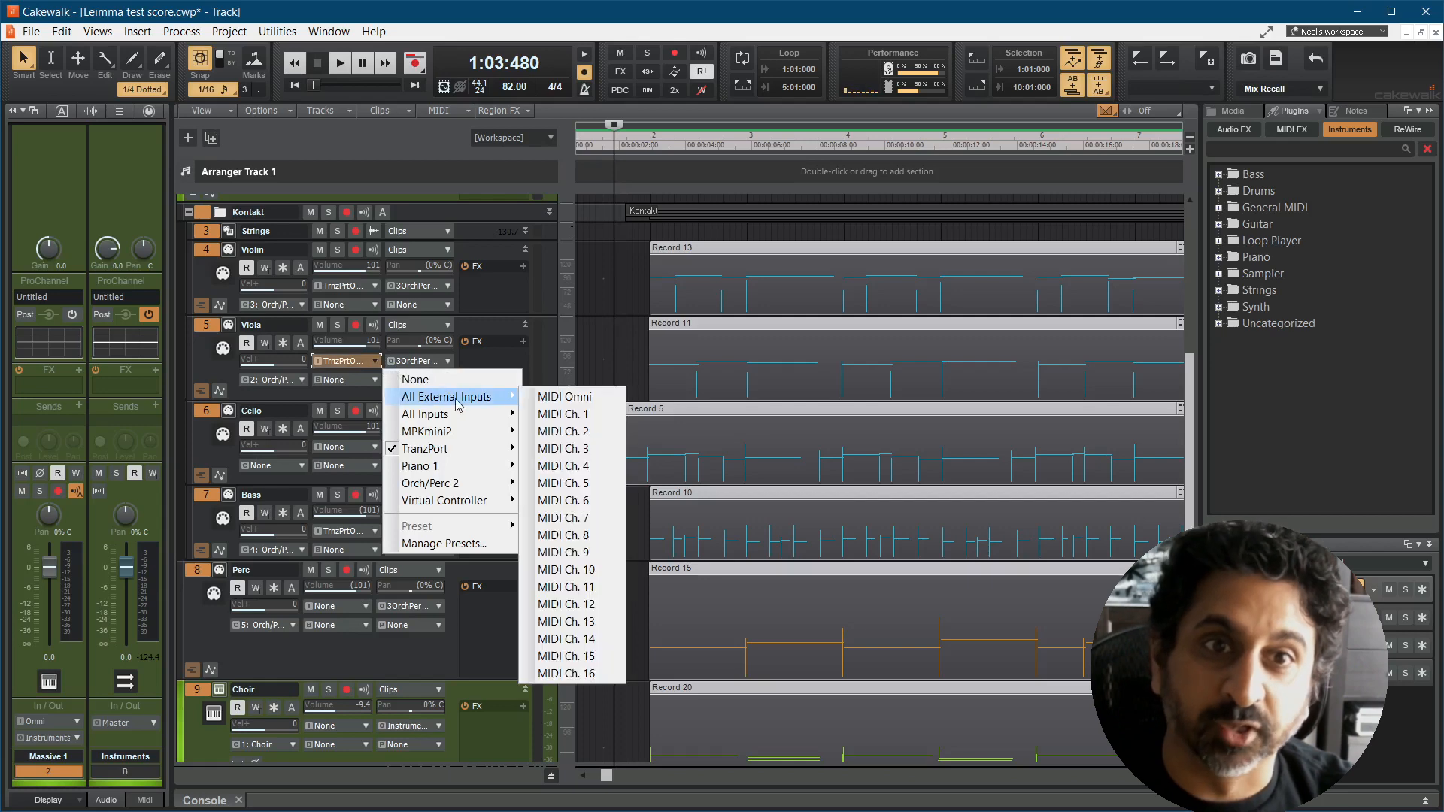
left_click(556, 397, "ctrl")
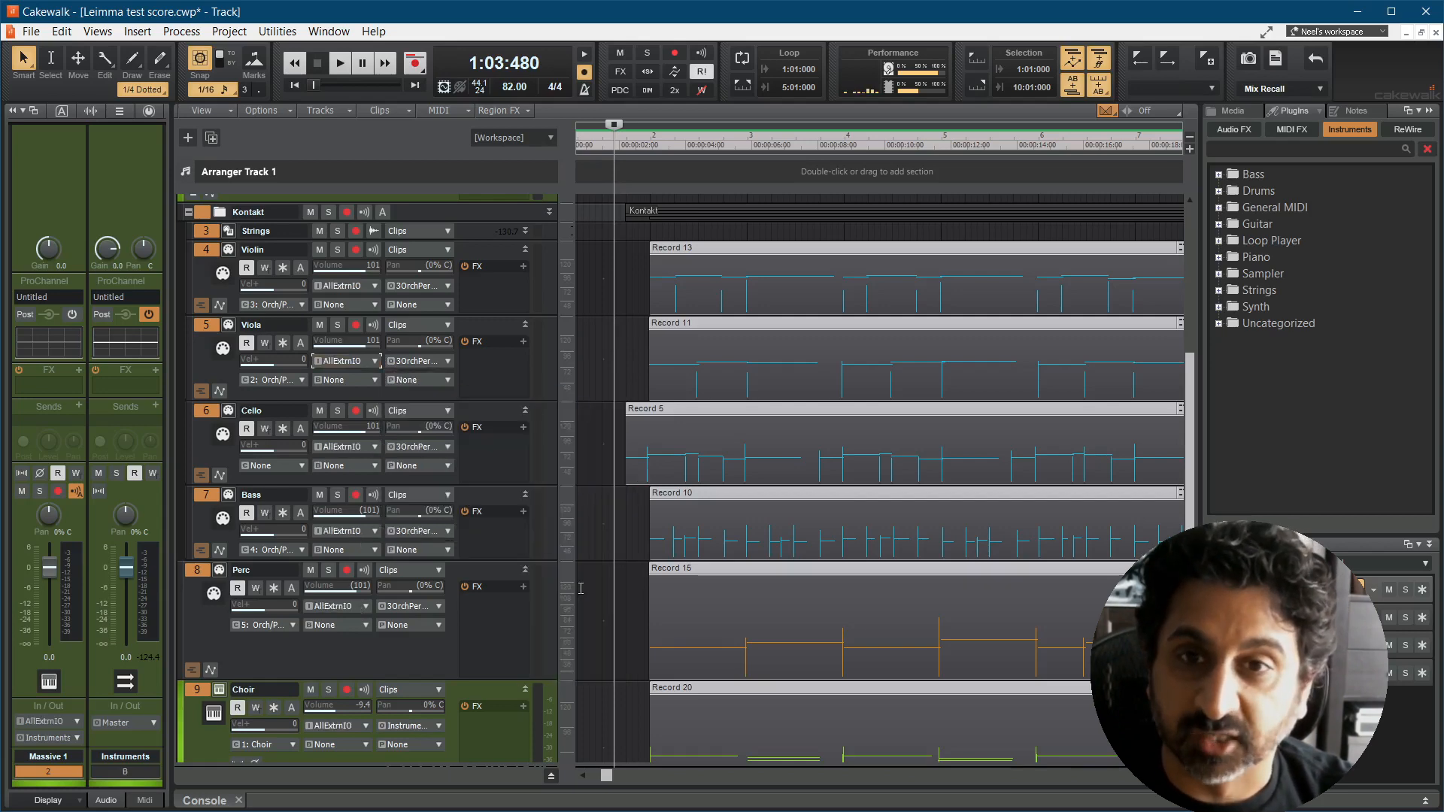
left_click(594, 588)
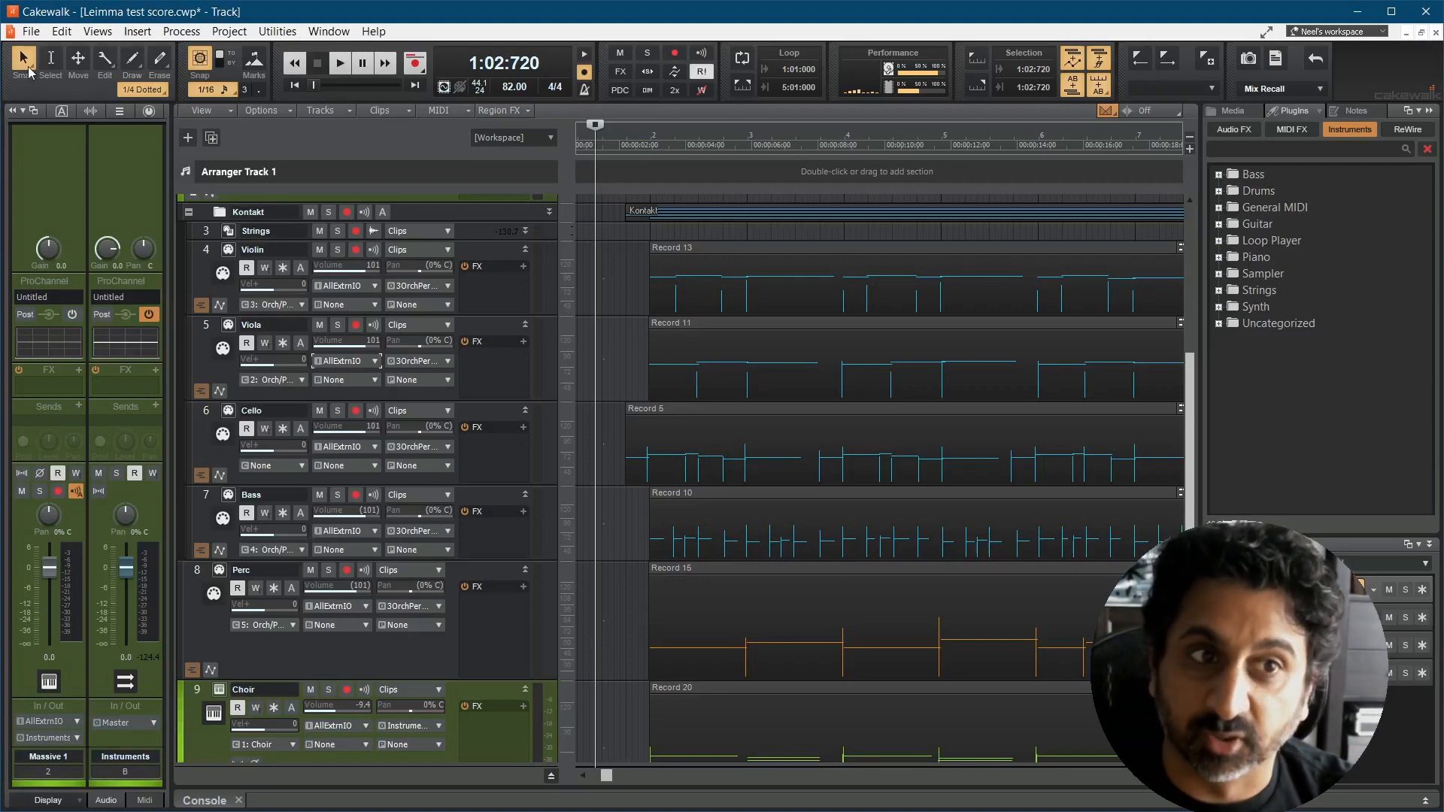
Step: In the control surface preferences, choose a different In Port for the Frontier TranzPort - 1 controller
left_click(62, 31)
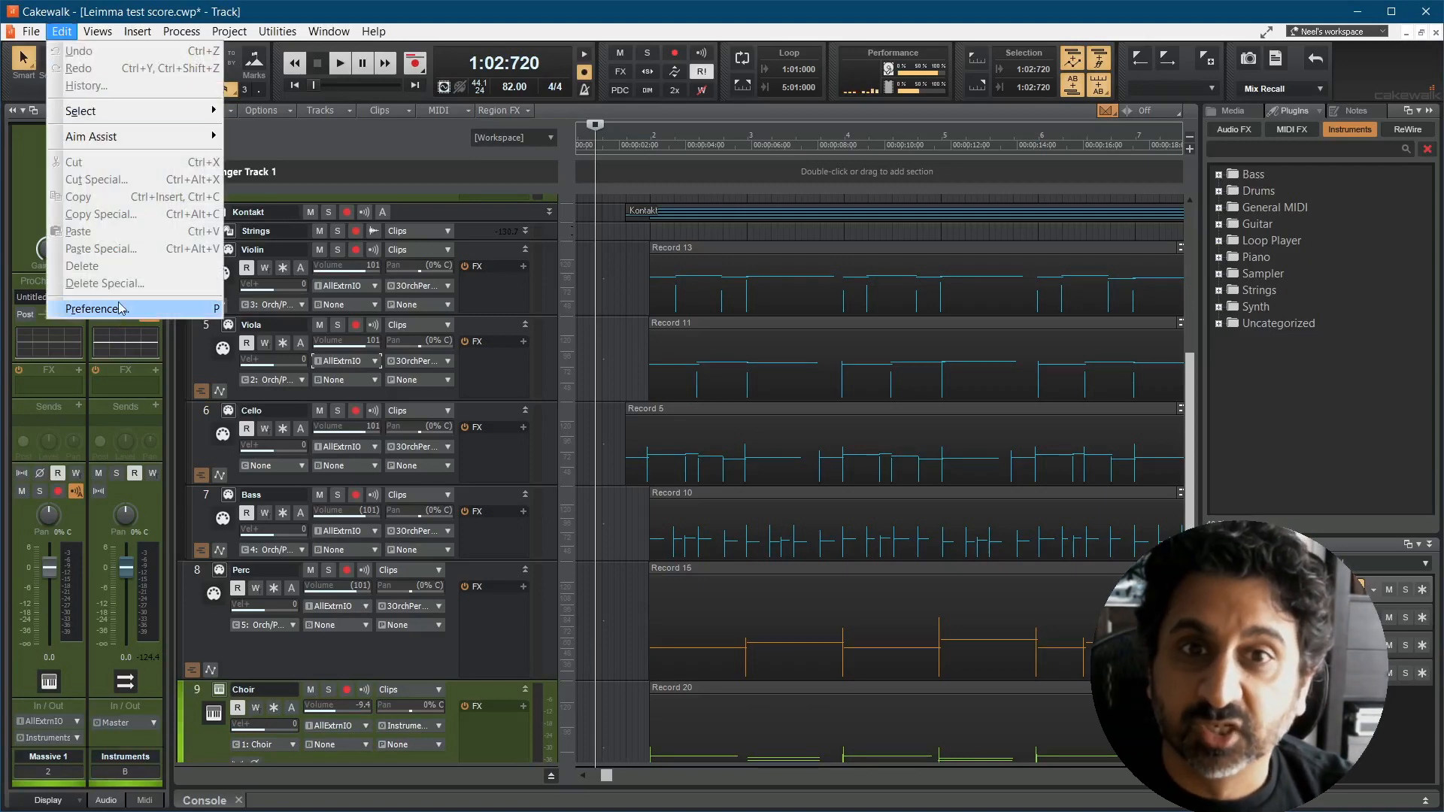
left_click(120, 309)
left_click(594, 426)
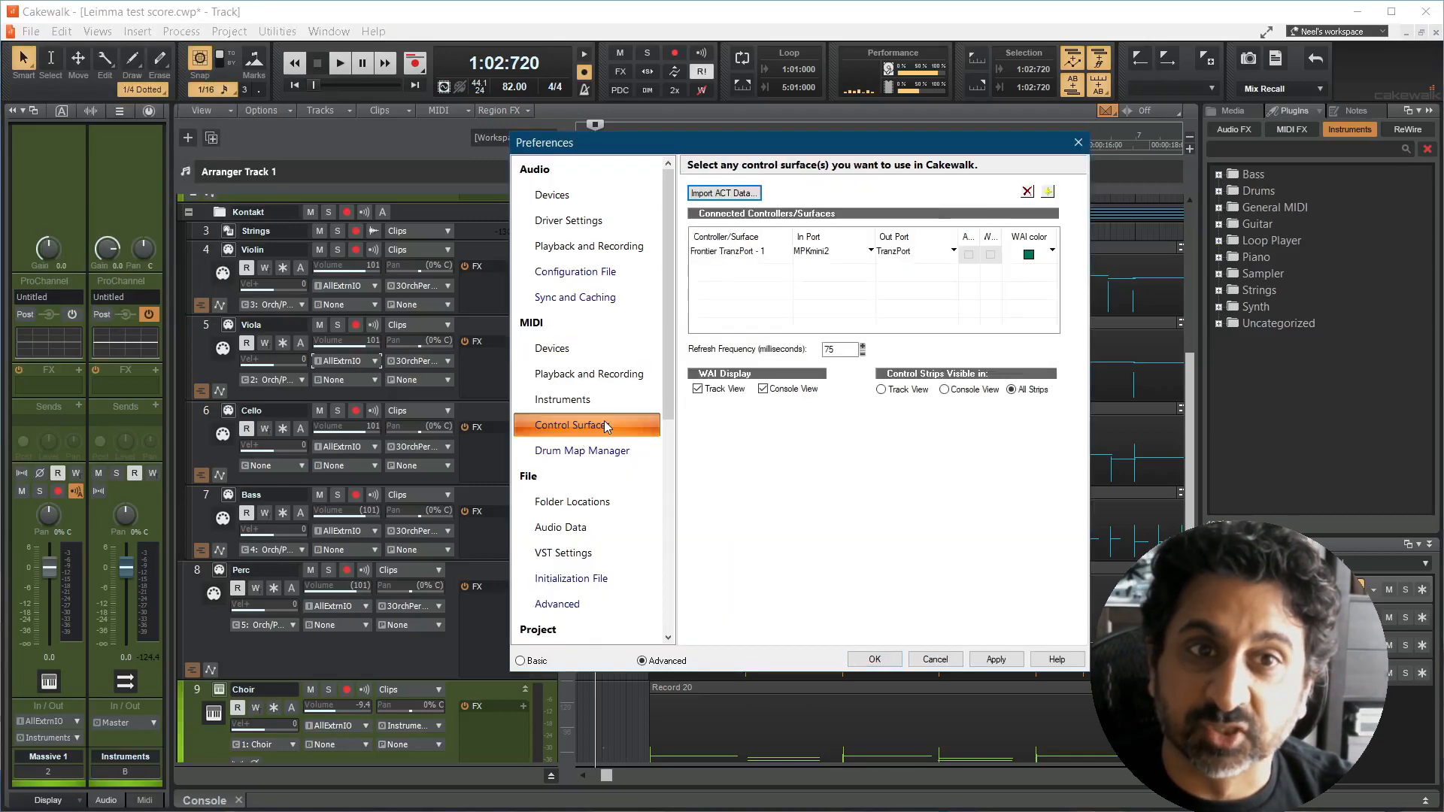
left_click(870, 251)
left_click(824, 276)
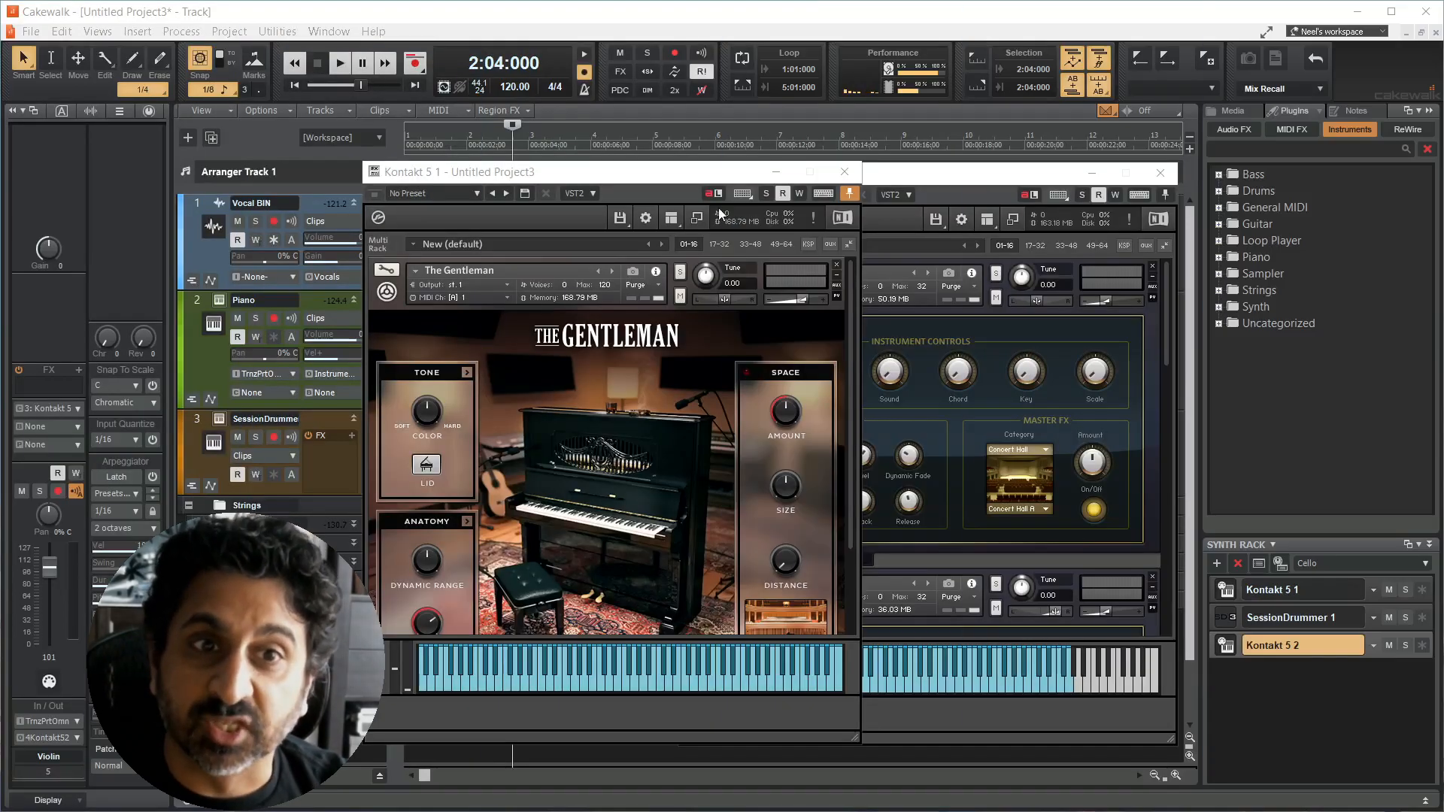
Step: Rename the Kontakt 5 1 synth in the synth rack as Piano
left_click(1282, 591)
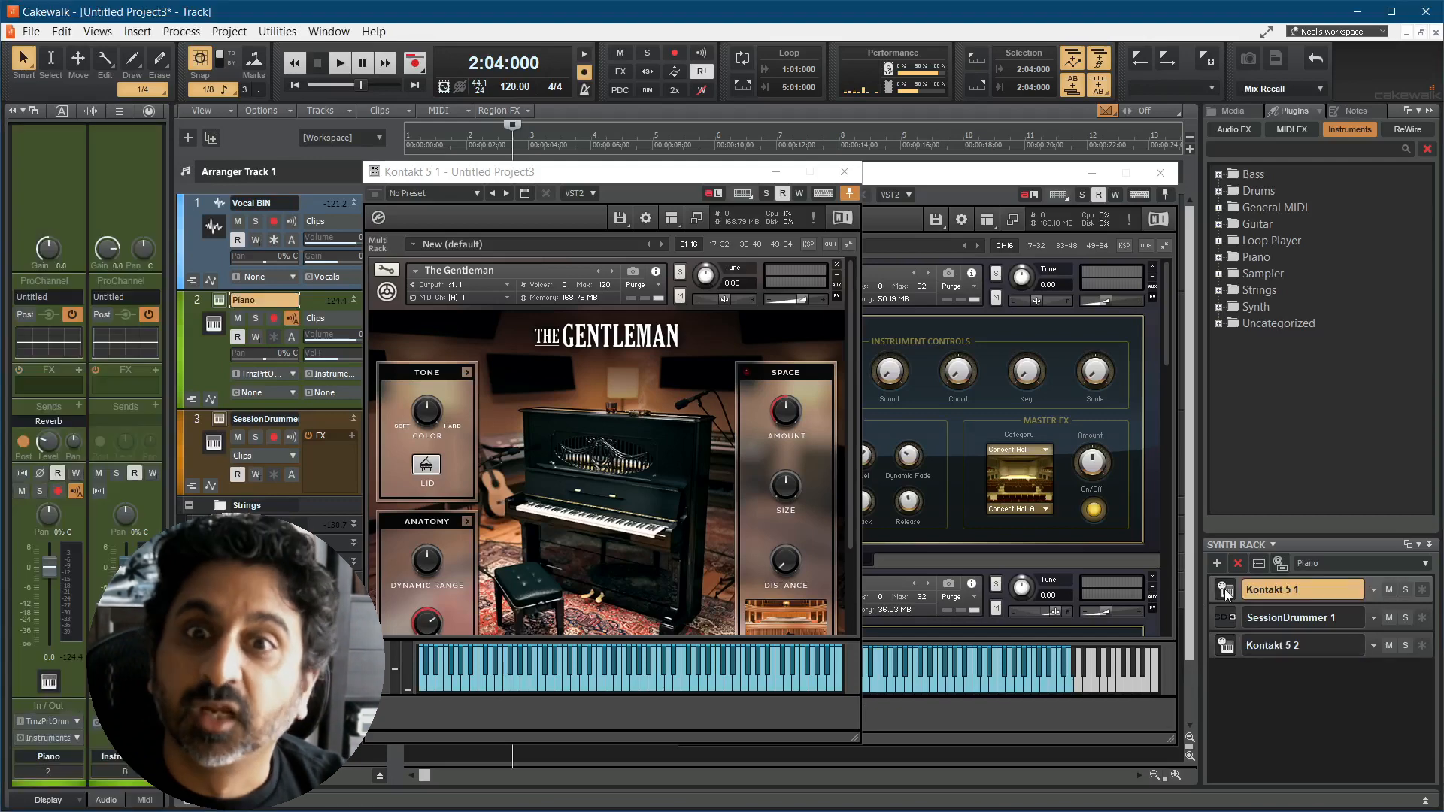
double_click(1288, 591)
type("Piano")
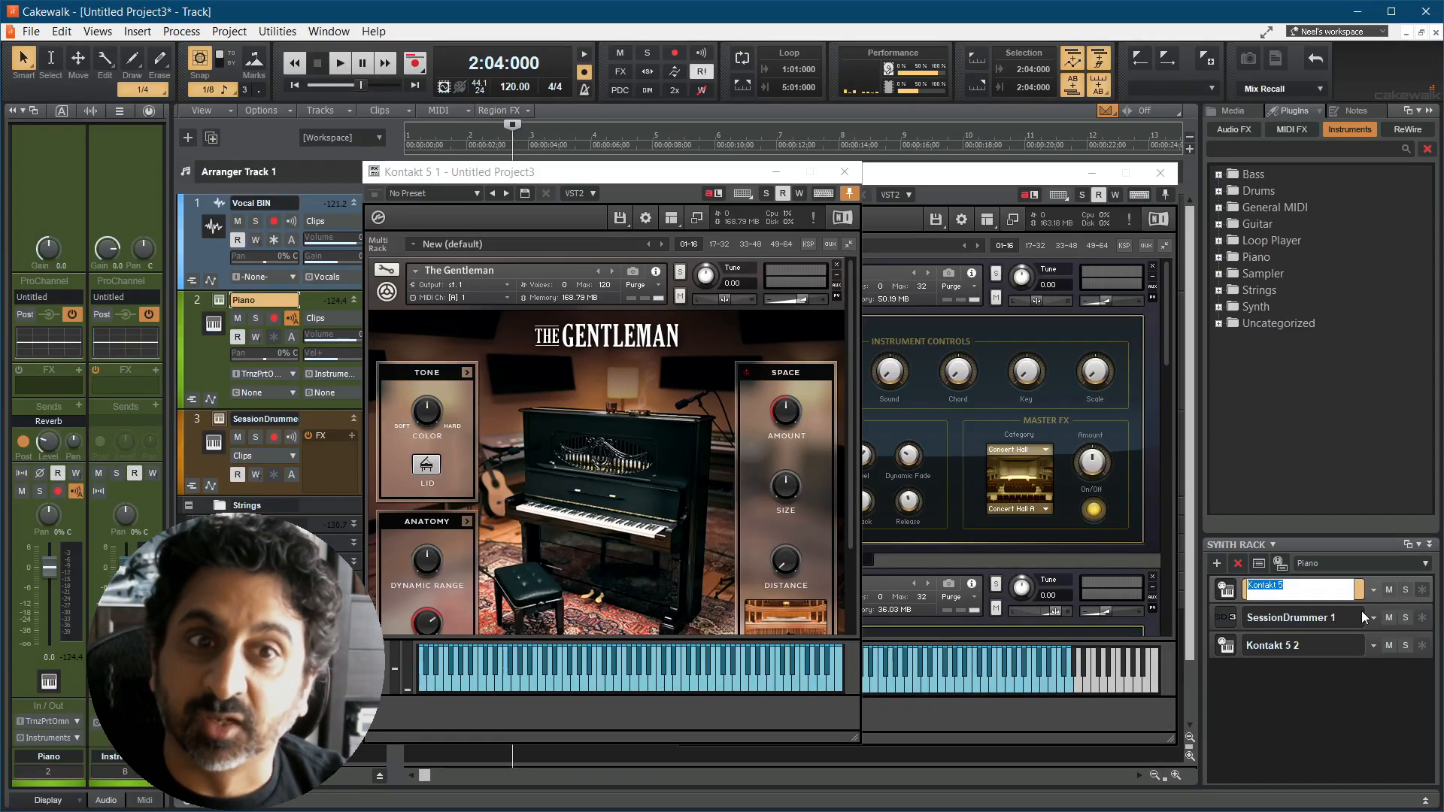
key("Return")
Step: Rename the Kontakt 5 2 synth in the synth rack as Strings
left_click(1225, 646)
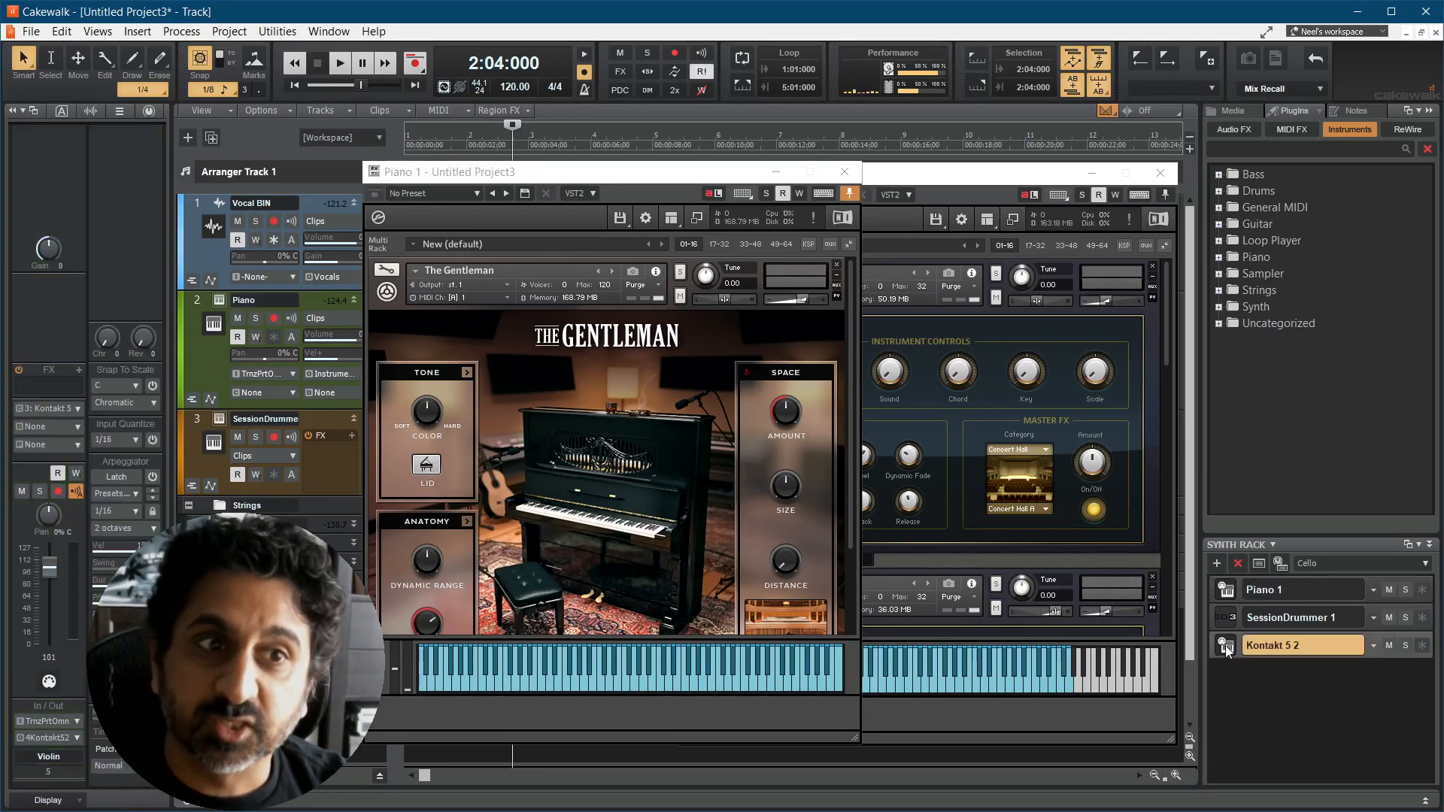
double_click(1294, 647)
type("Strings")
key("Return")
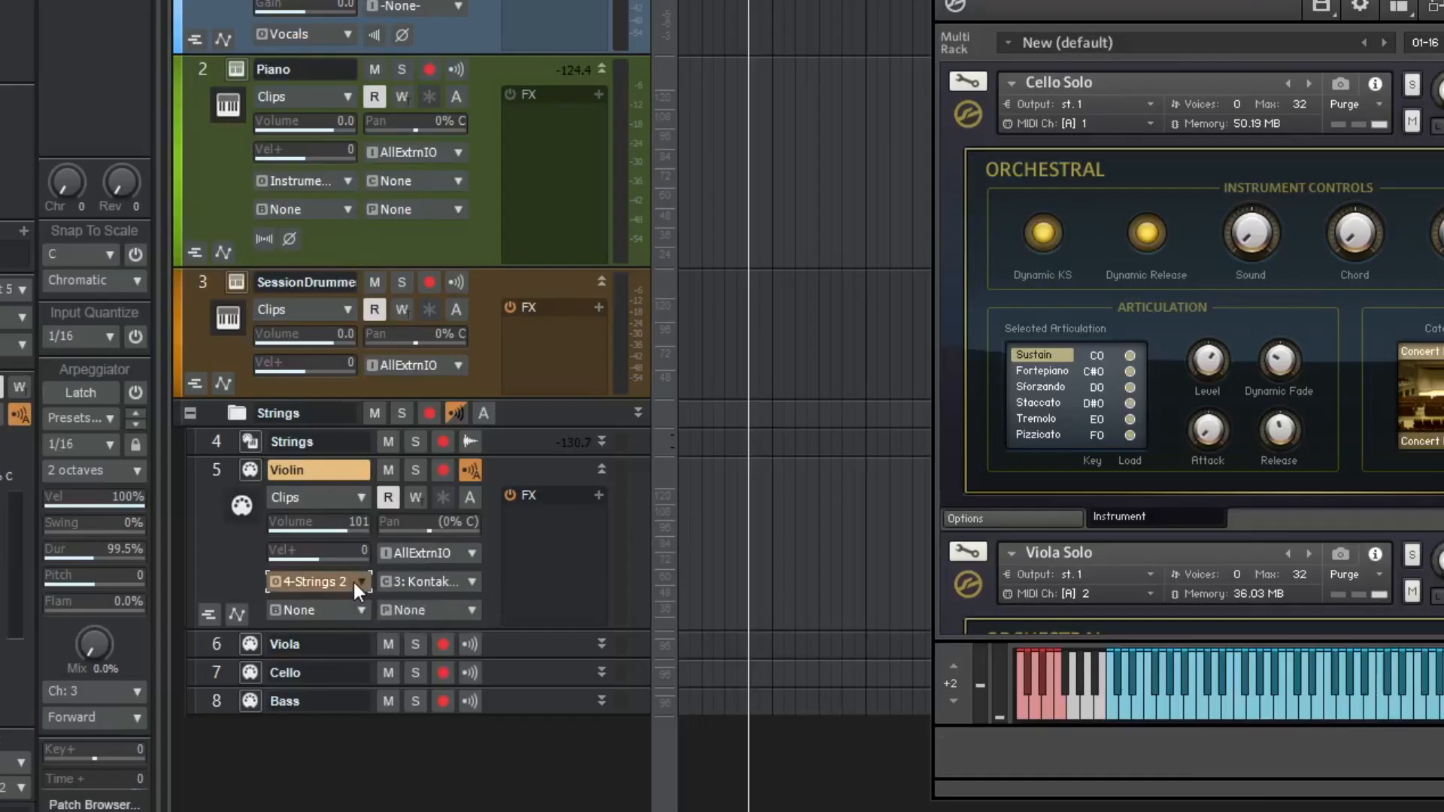
left_click(353, 582)
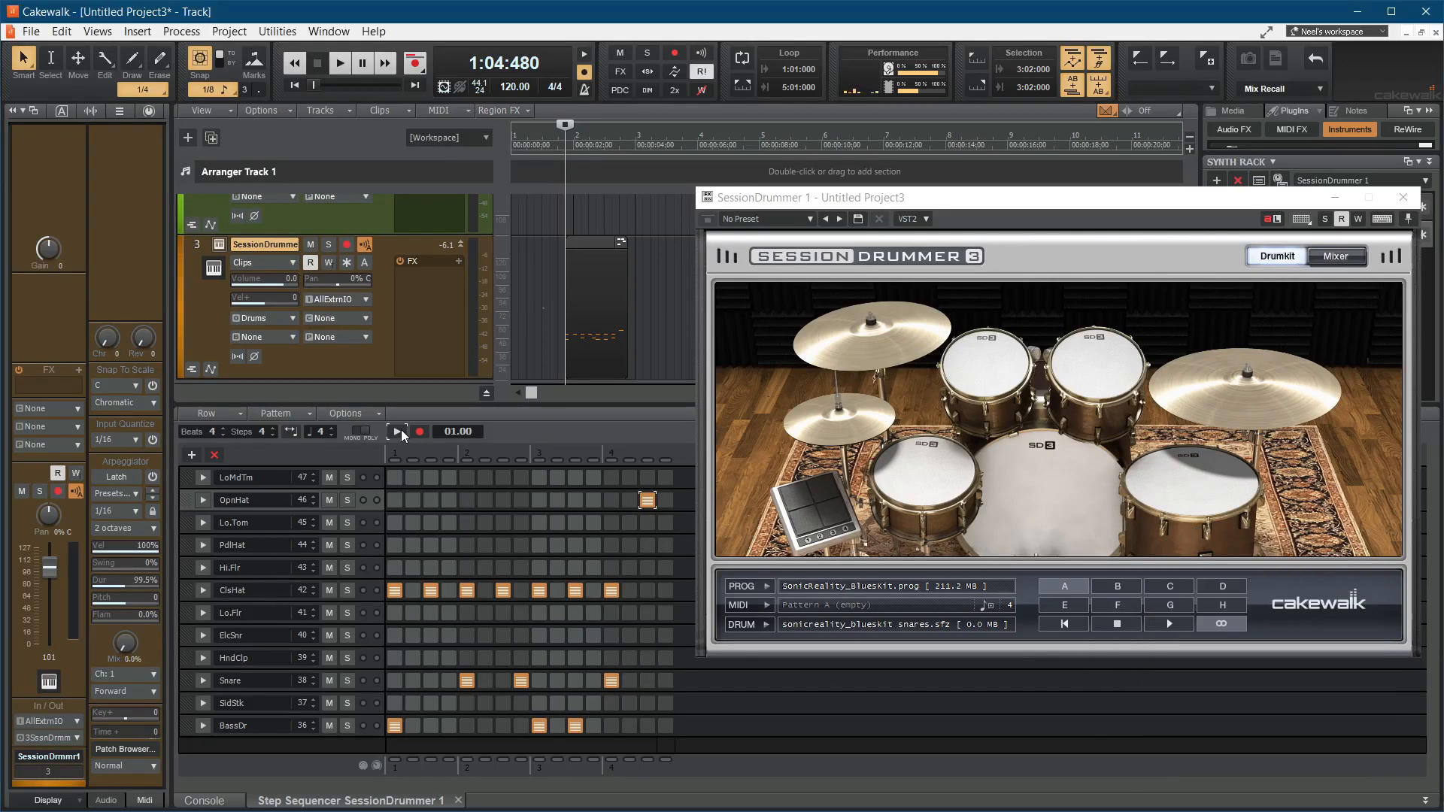
Step: Play the SessionDrummer step pattern and lower the velocity of the second Snare hit
left_click(399, 431)
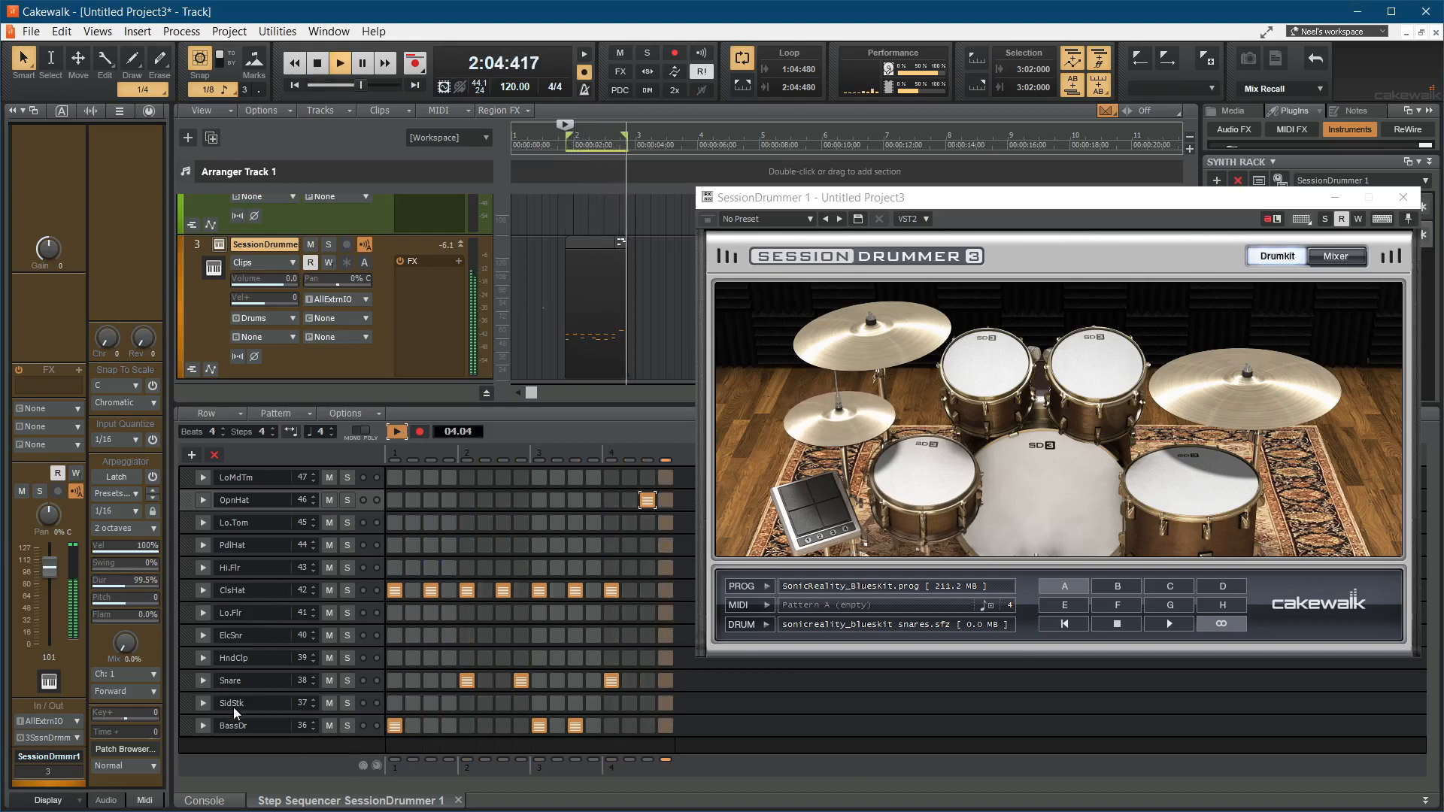
left_click(203, 681)
left_click_drag(517, 686, 522, 688)
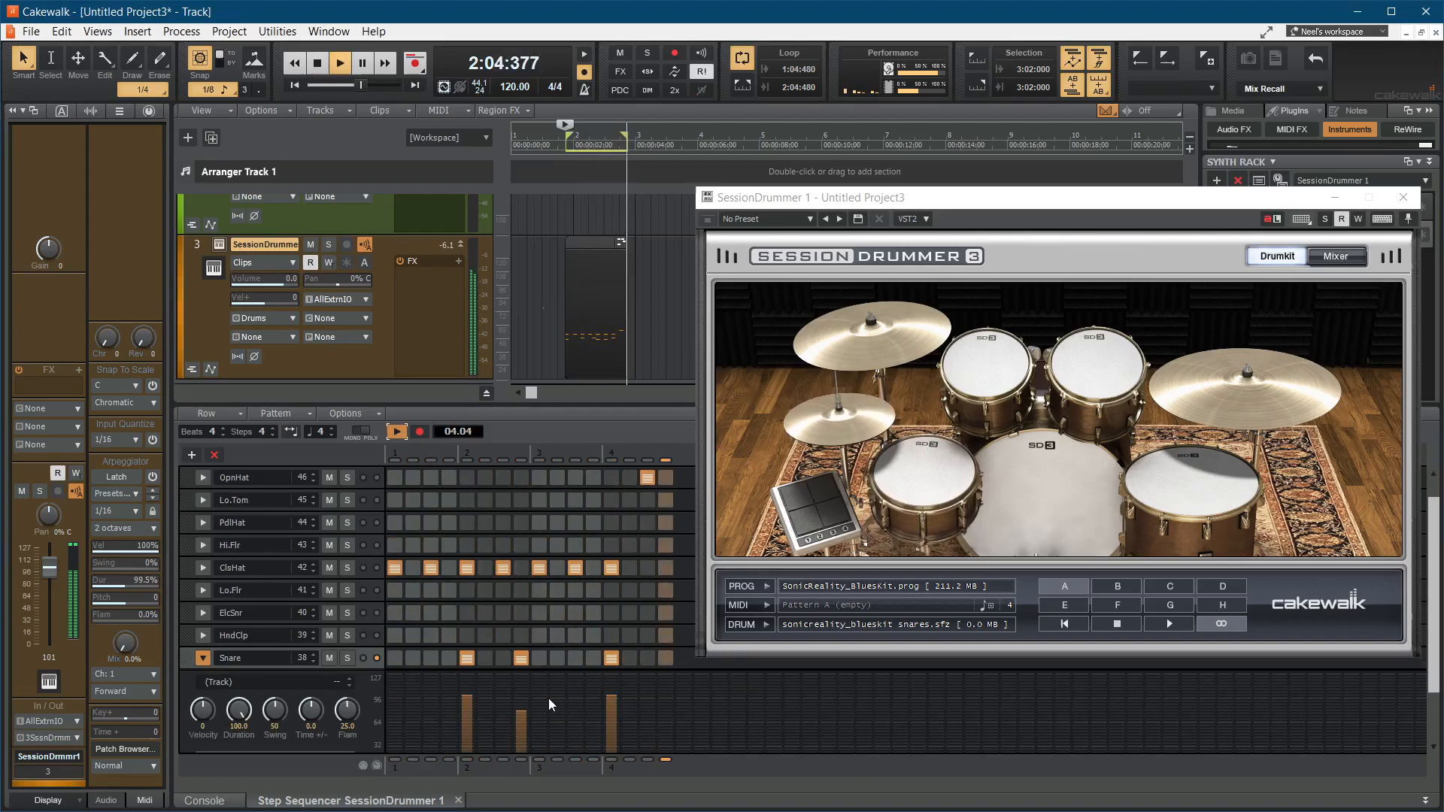
Step: Expand the BassDr row in the step sequencer and lower the velocity of its third hit
scroll(549, 698, "down", 3)
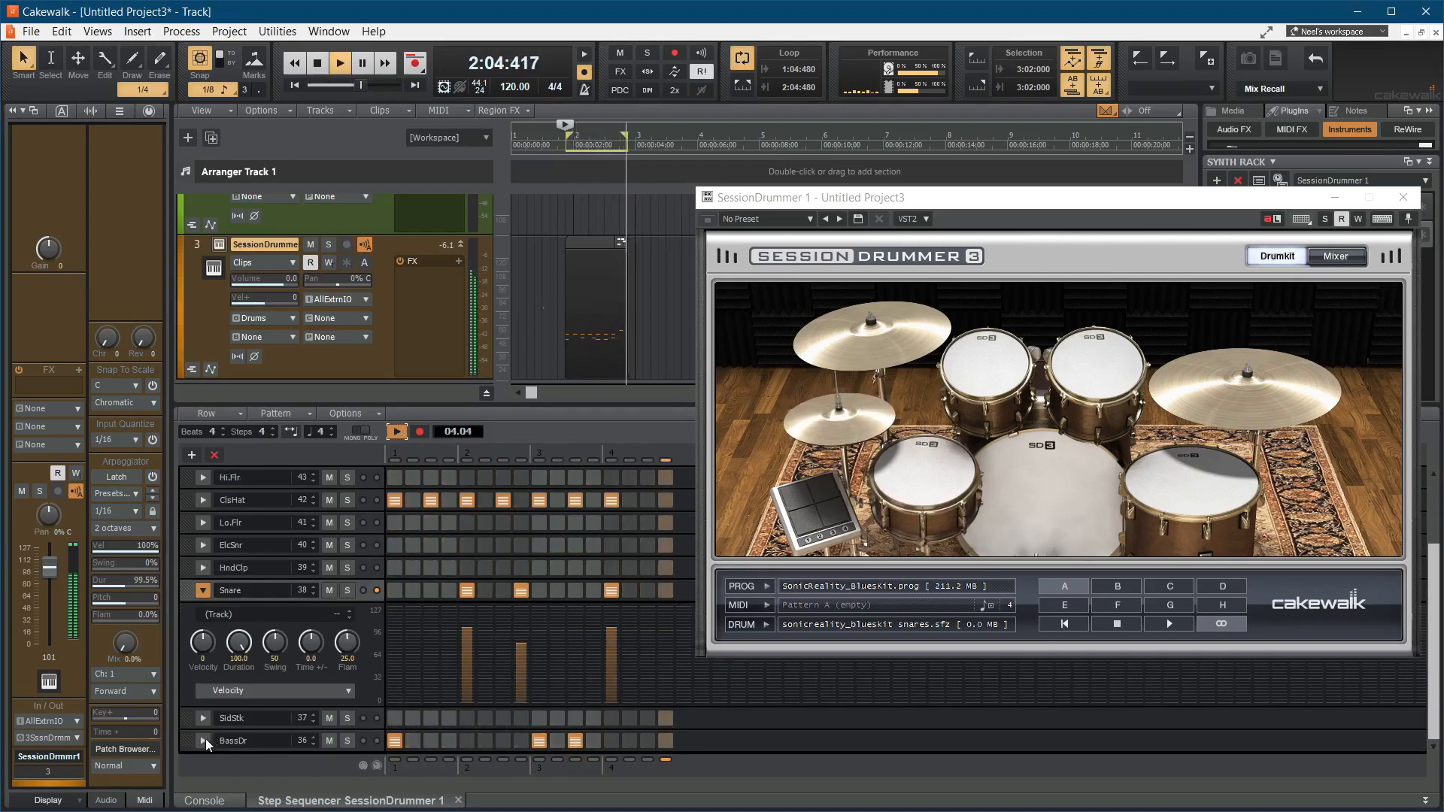
left_click(204, 741)
left_click(572, 686)
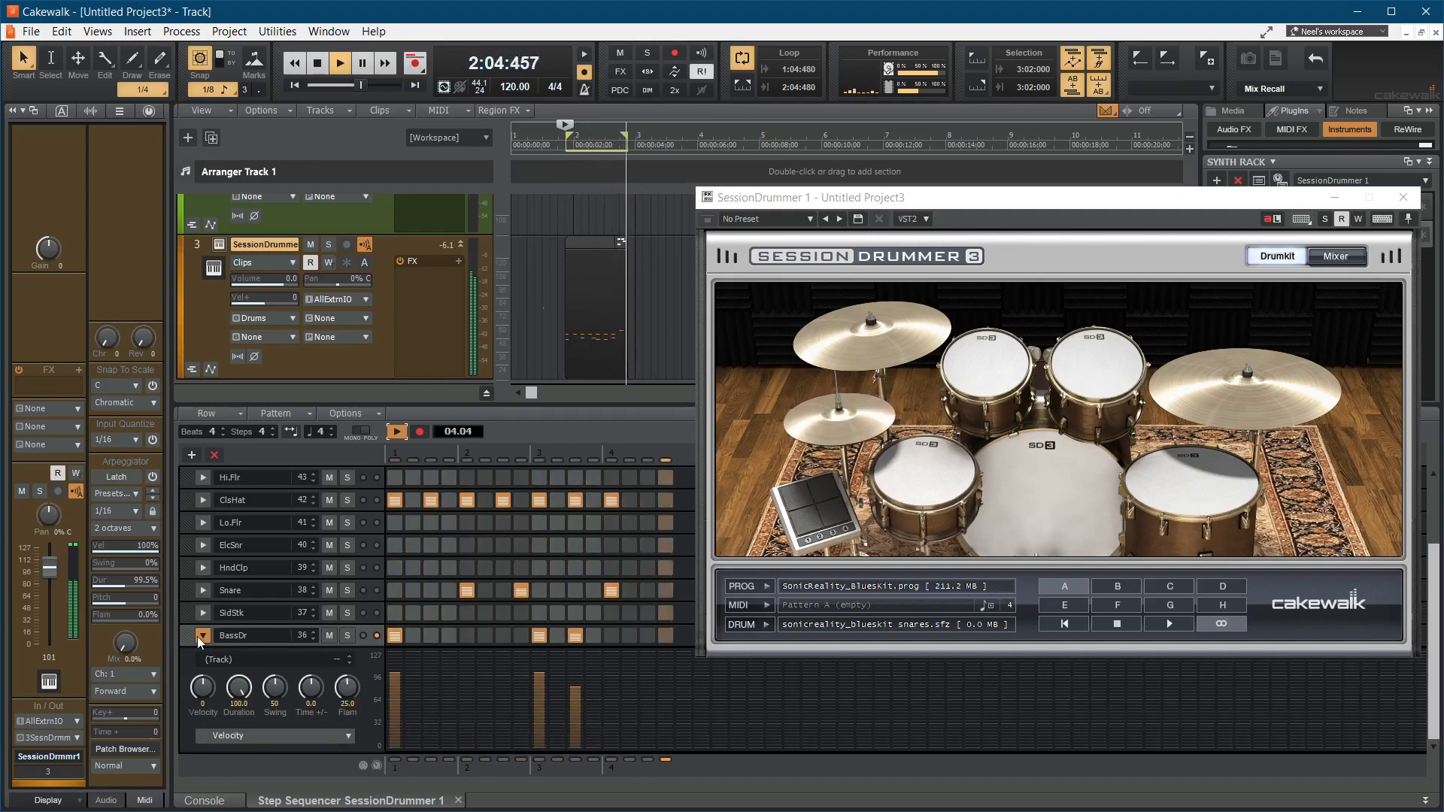
Step: Expand the ClsHat row and lower the velocities of its second, fourth and sixth hits
scroll(373, 667, "up", 3)
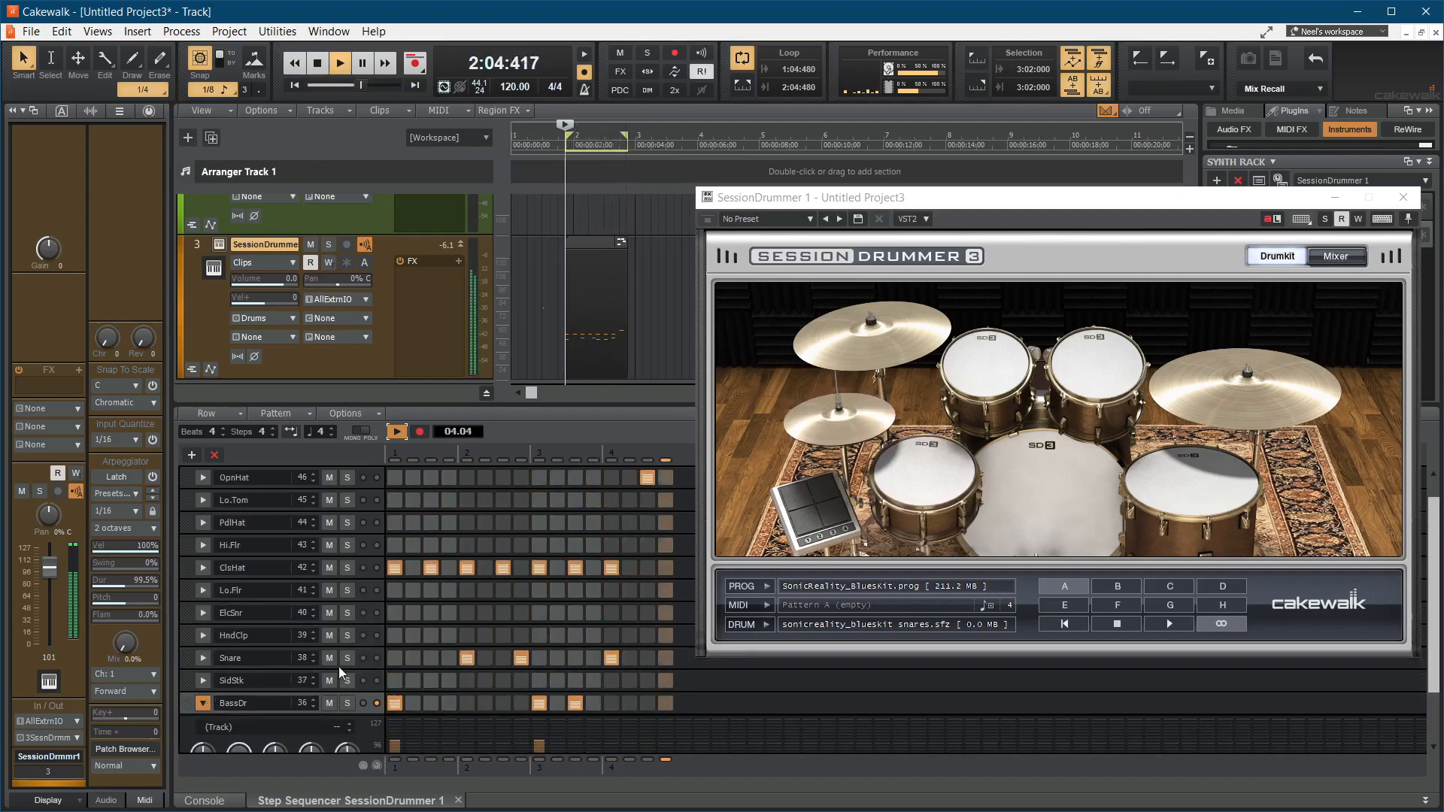
left_click(205, 567)
scroll(316, 640, "up", 1)
left_click(431, 644)
left_click(502, 645)
left_click(577, 646)
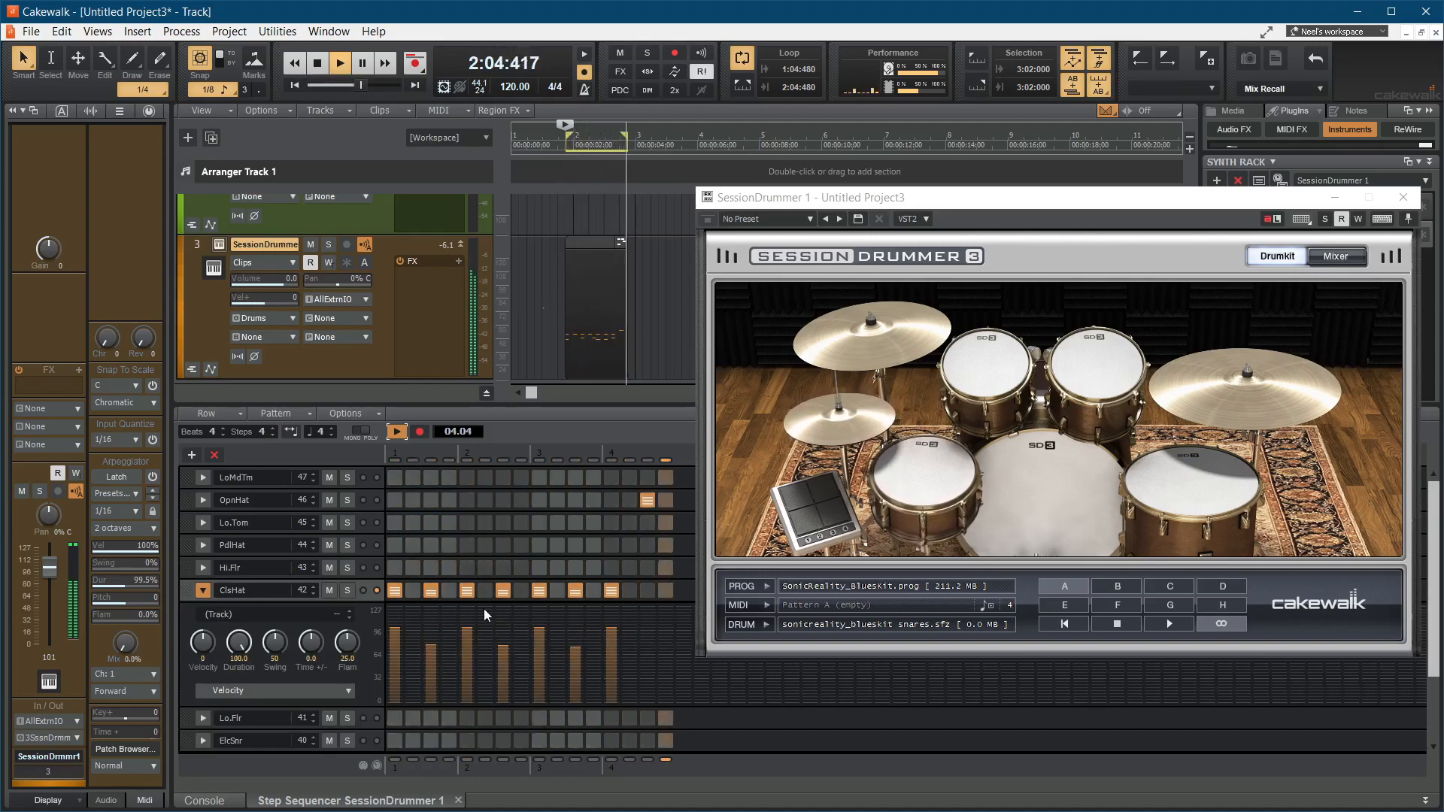
Step: Lower the velocity of the OpnHat hit and adjust the velocity of the second Snare hit in the step sequencer
left_click(204, 500)
left_click(649, 548)
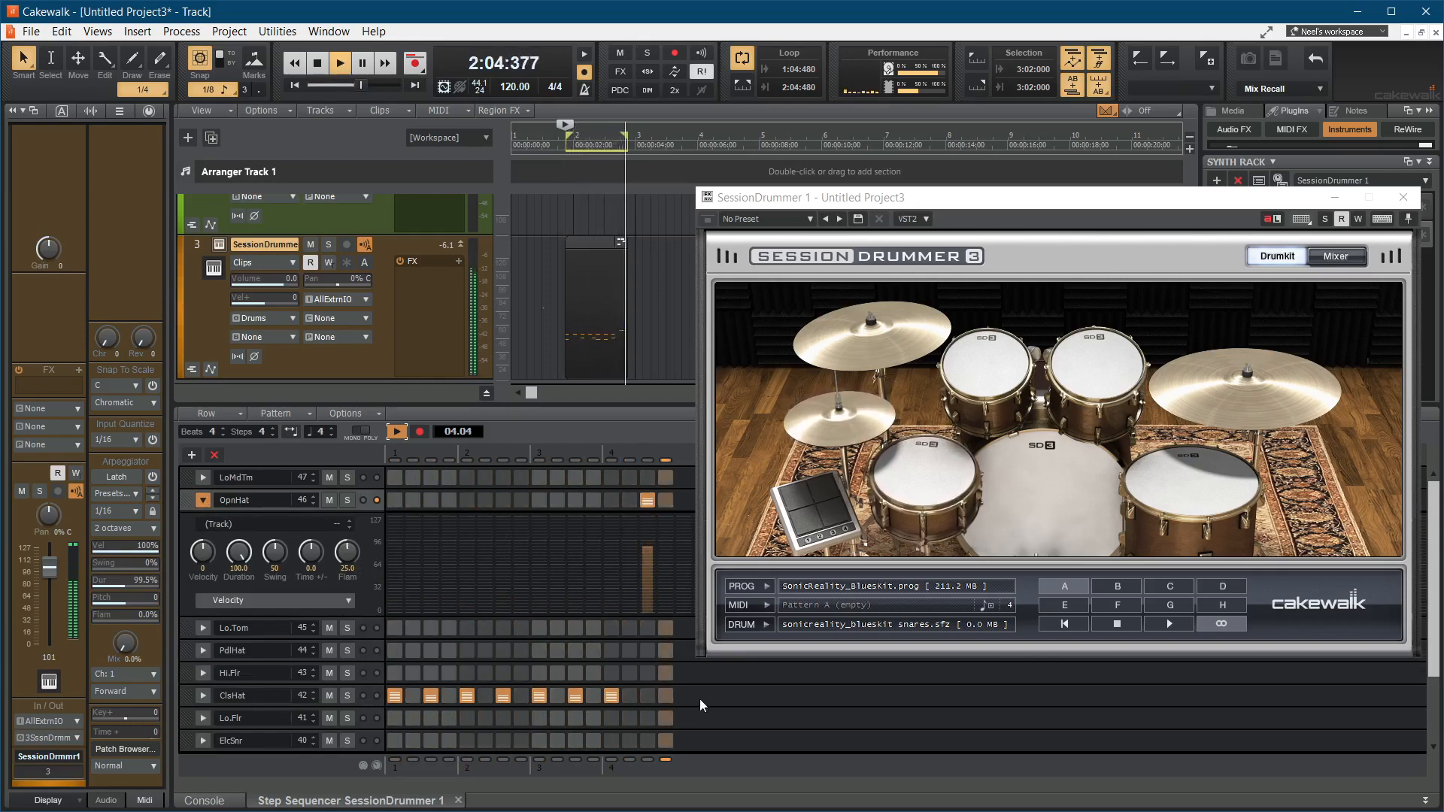
scroll(617, 698, "down", 1)
scroll(619, 688, "down", 1)
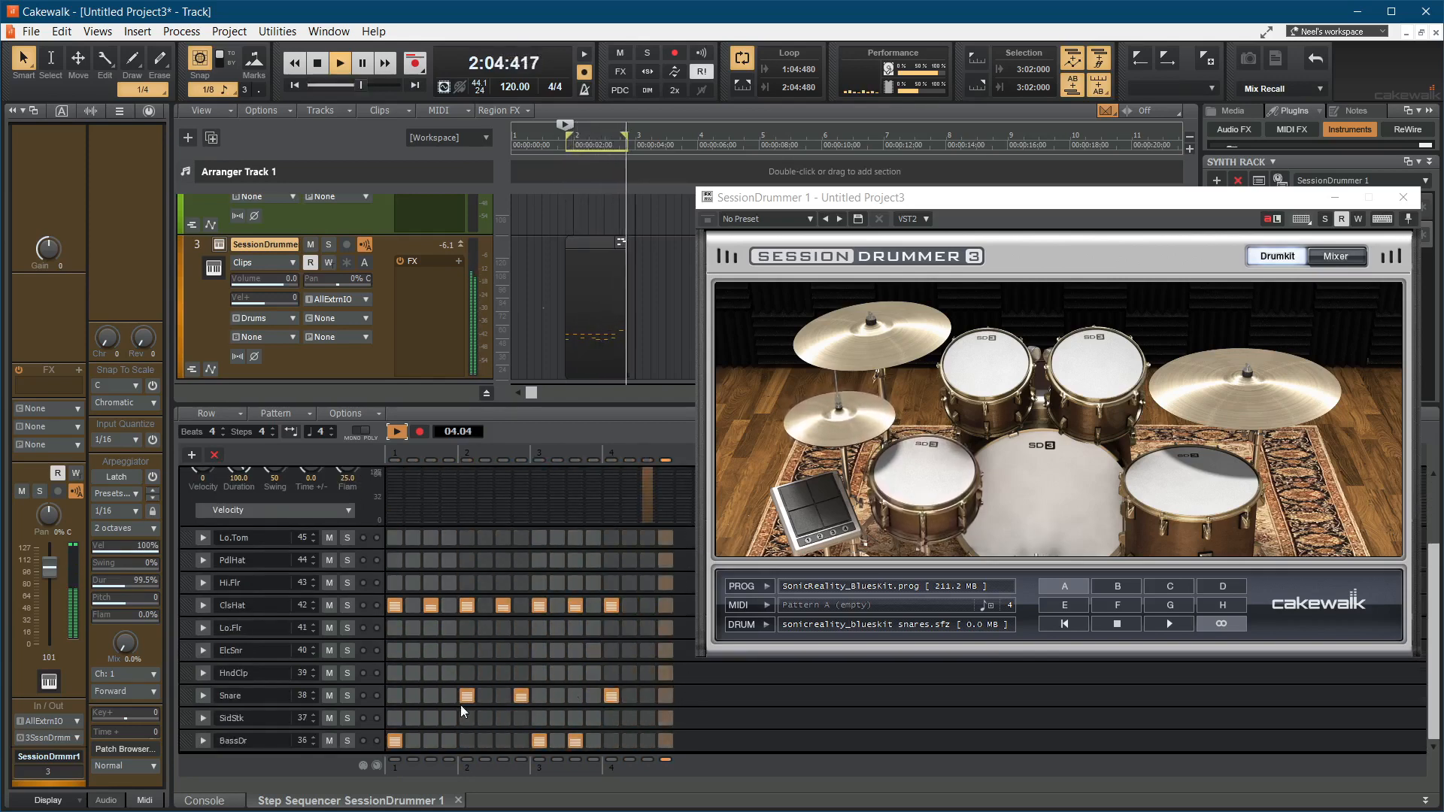
left_click(209, 697)
left_click(520, 659)
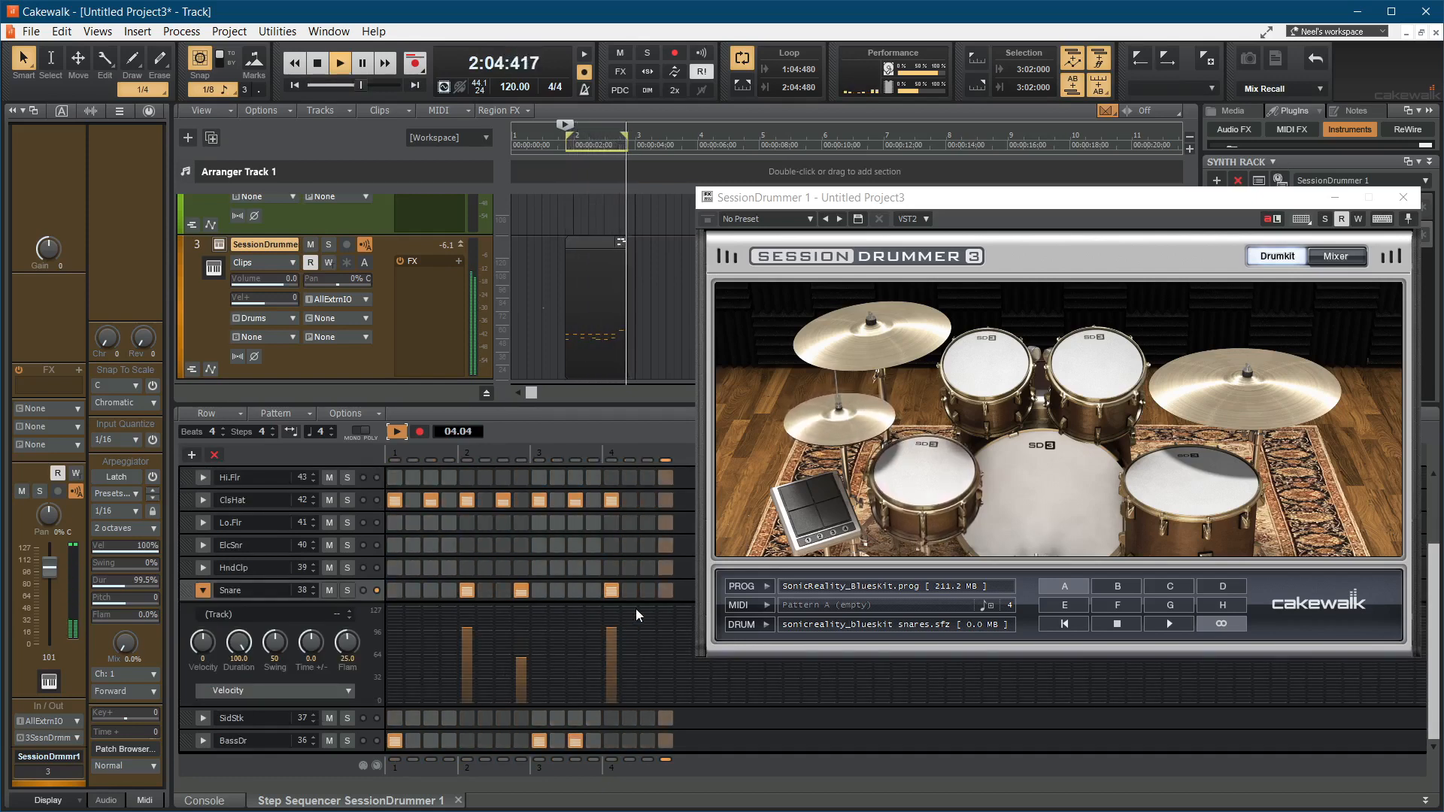
left_click(630, 653)
left_click(635, 670)
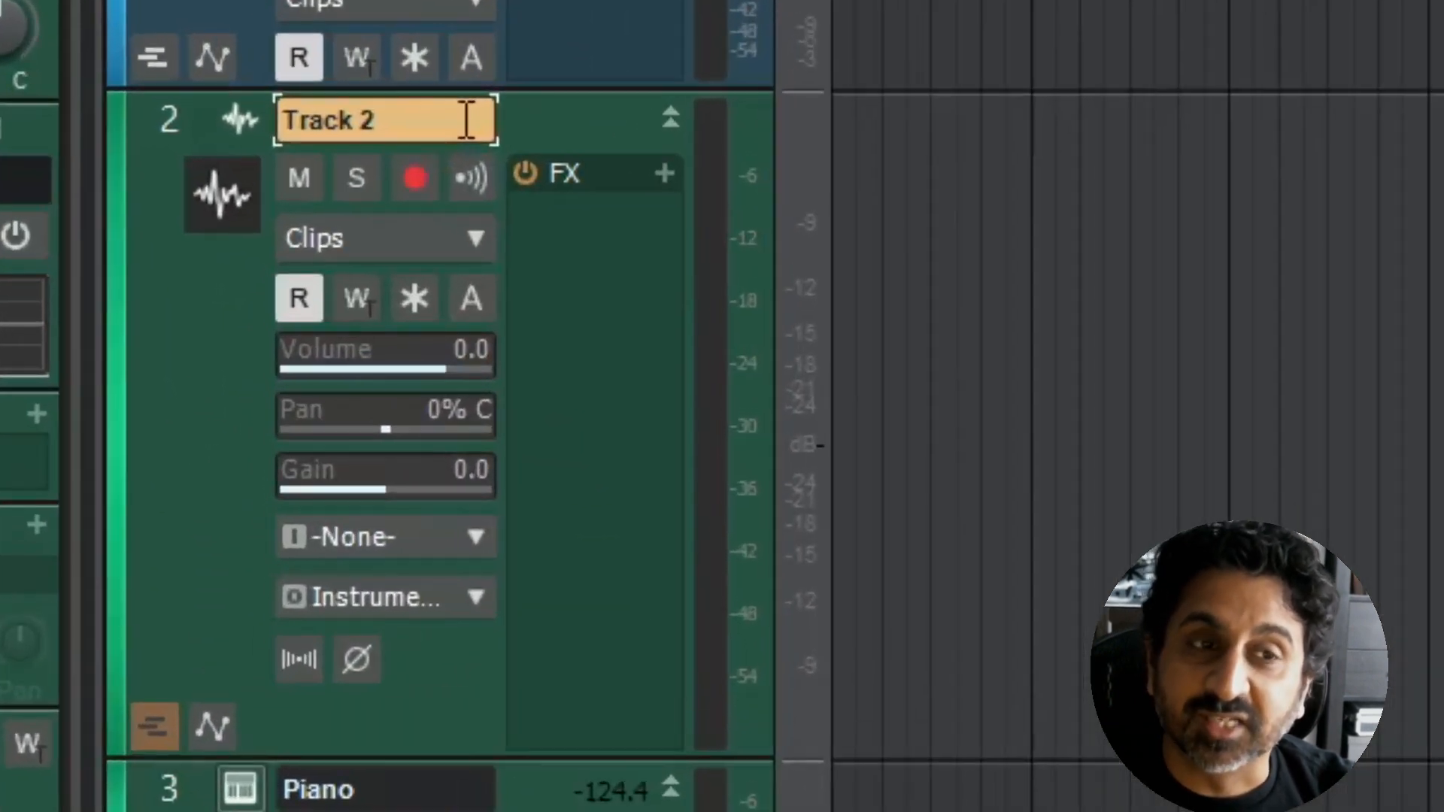
Step: Rename Track 2 as Ukulele and start recording on it
double_click(467, 119)
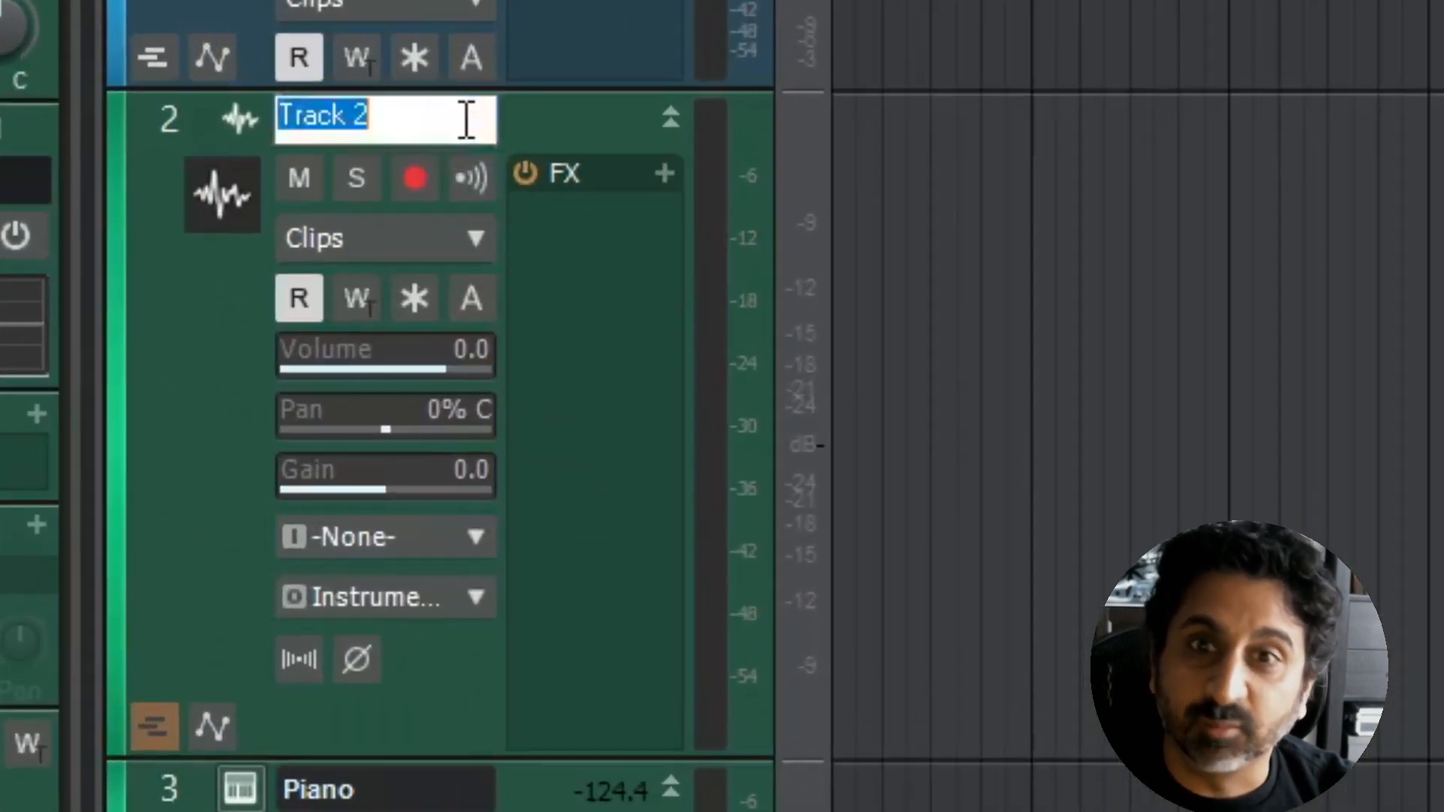
type("Ukulele")
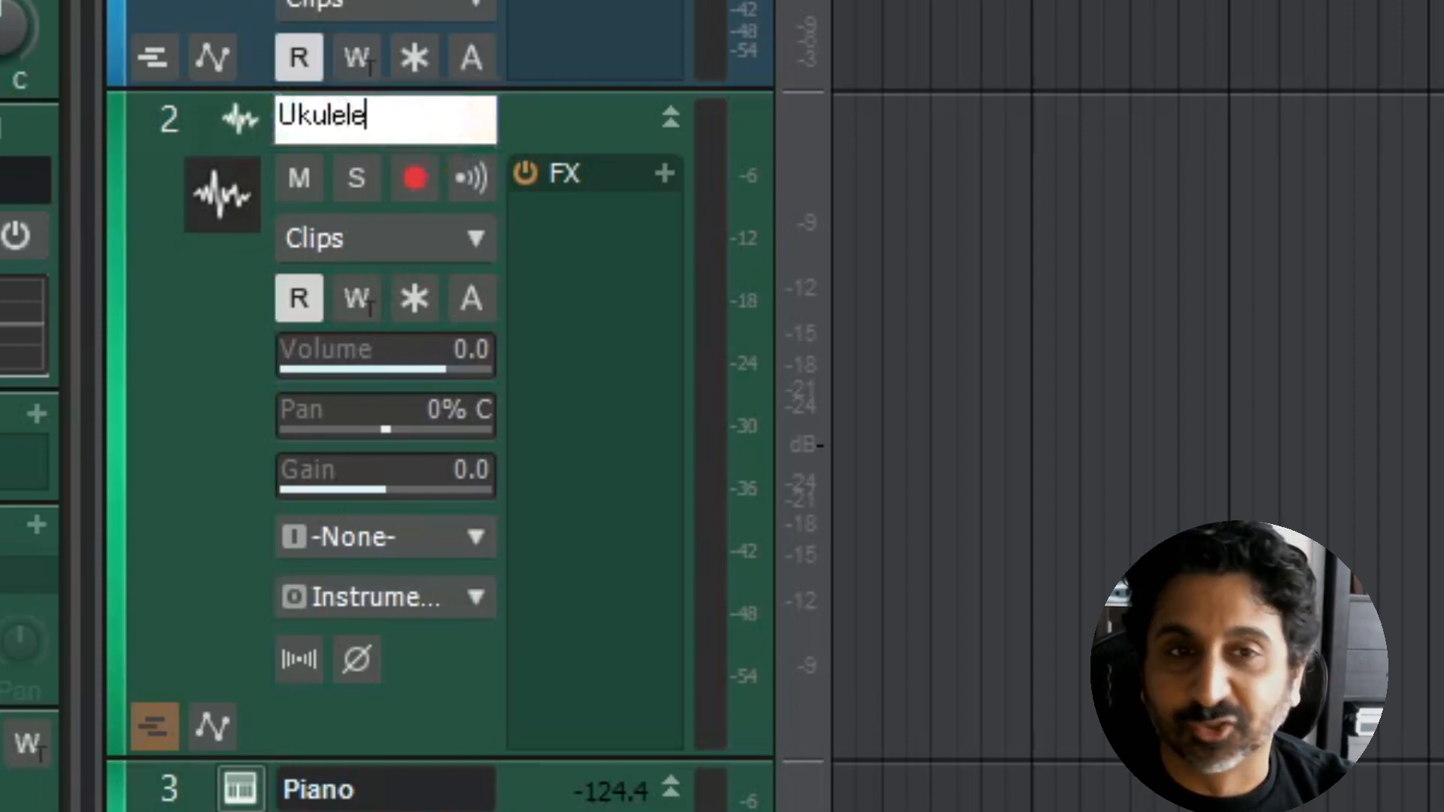
key("Return")
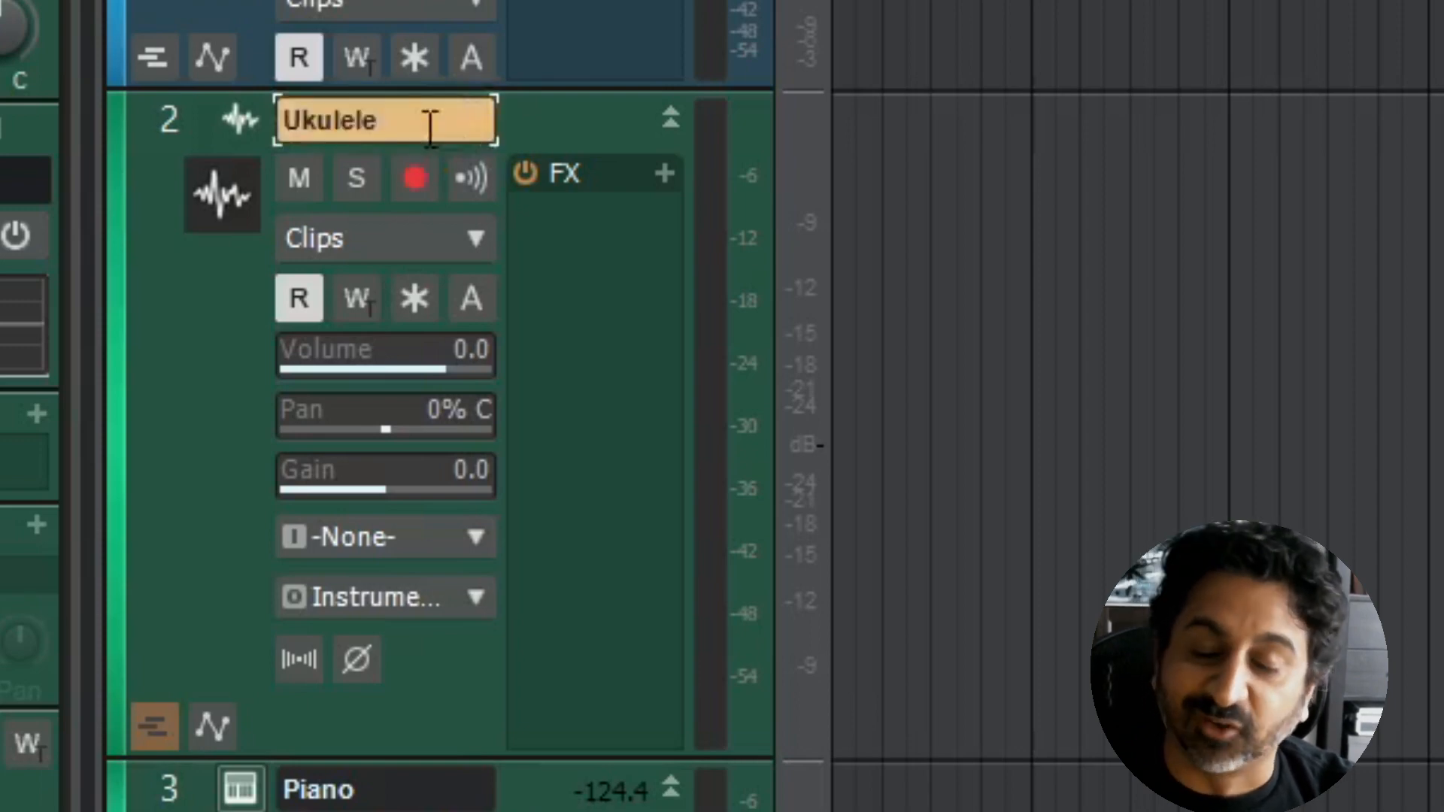
left_click(415, 63)
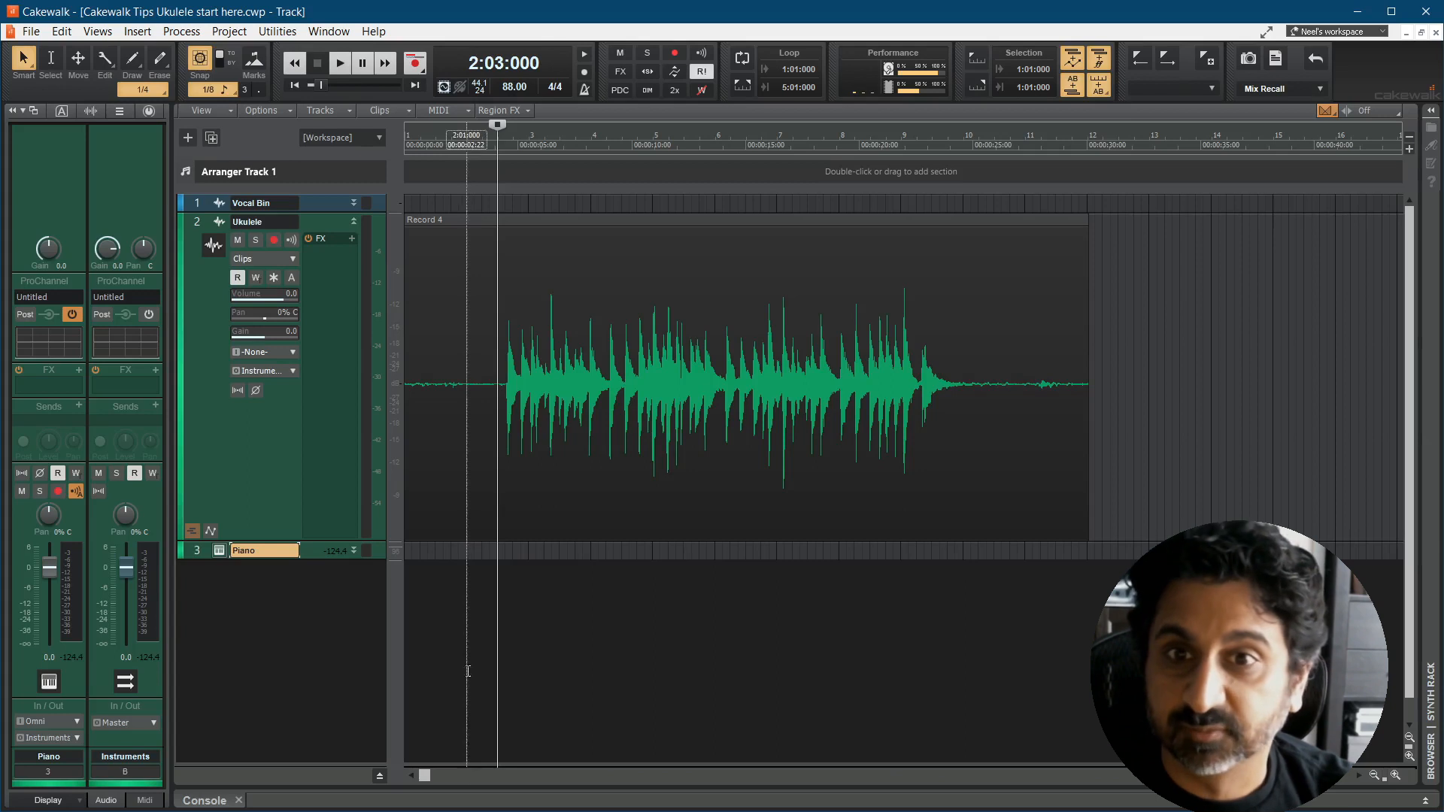
Step: With snapping off, split the ukulele clip at about 2:03:710 and delete the silent lead-in
left_click(206, 66)
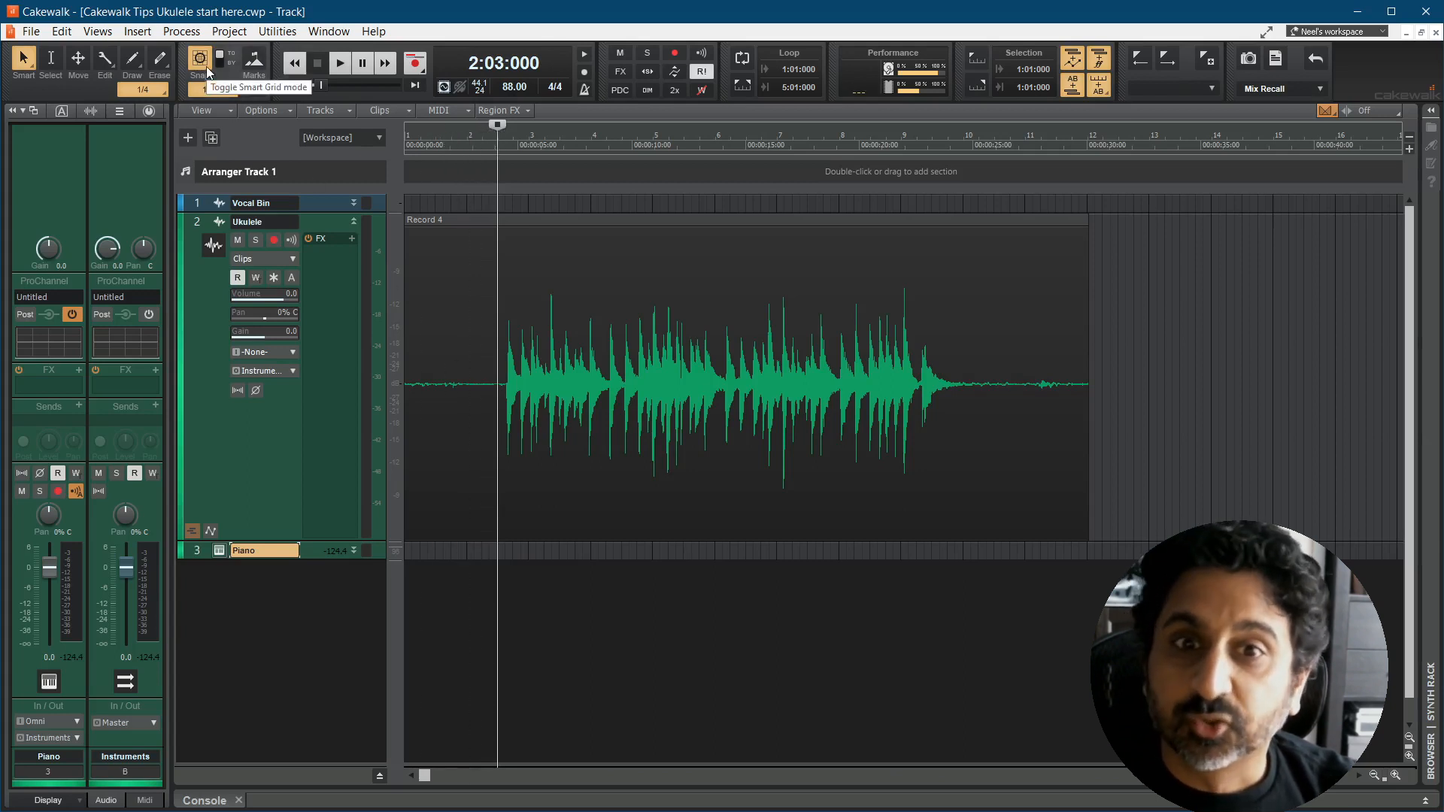
left_click(506, 460)
left_click_drag(506, 461, 530, 463)
key("ctrl+Right")
key("ctrl+Right")
key("ctrl+Right")
key("ctrl+Right")
key("ctrl+Right")
key("ctrl+Right")
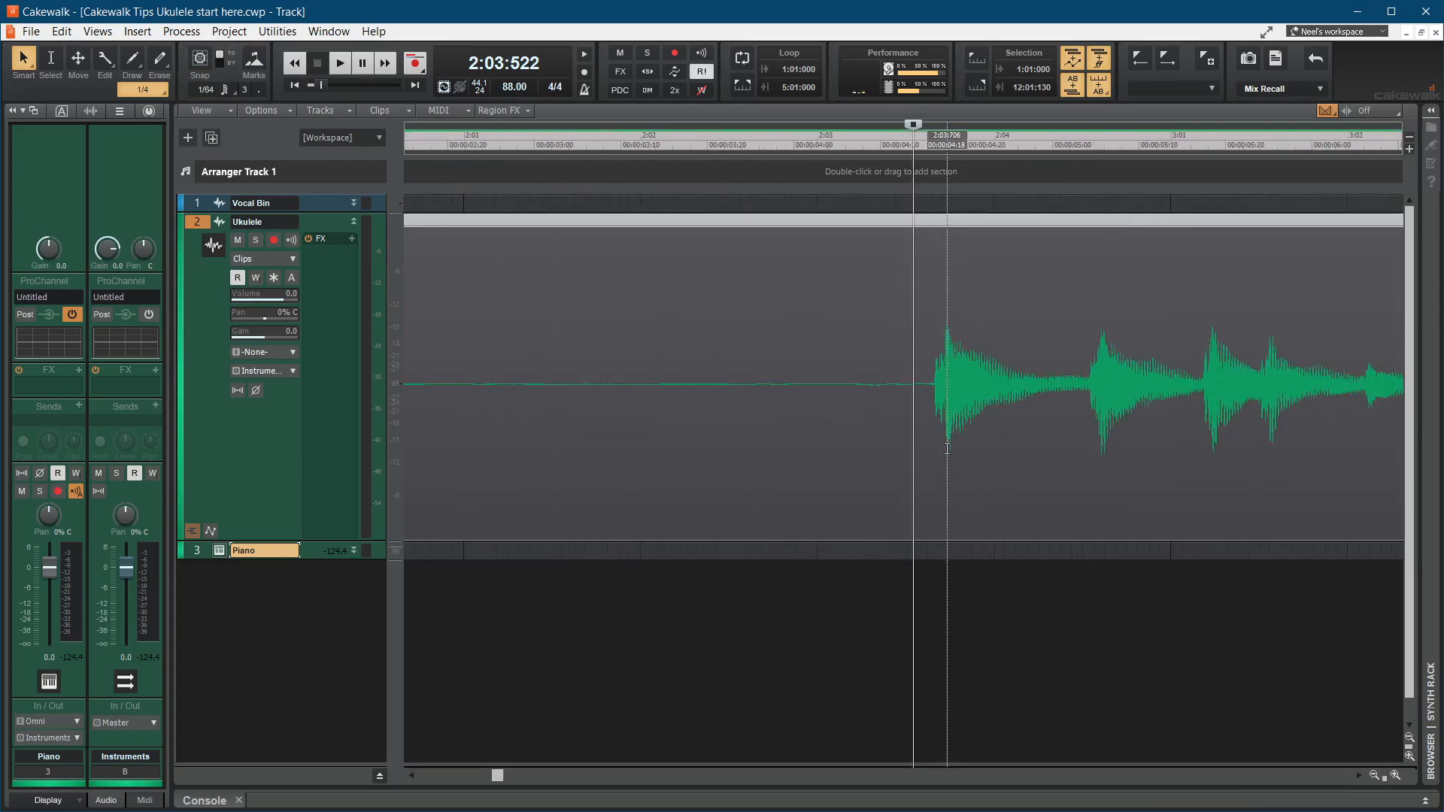
left_click(947, 449, "alt")
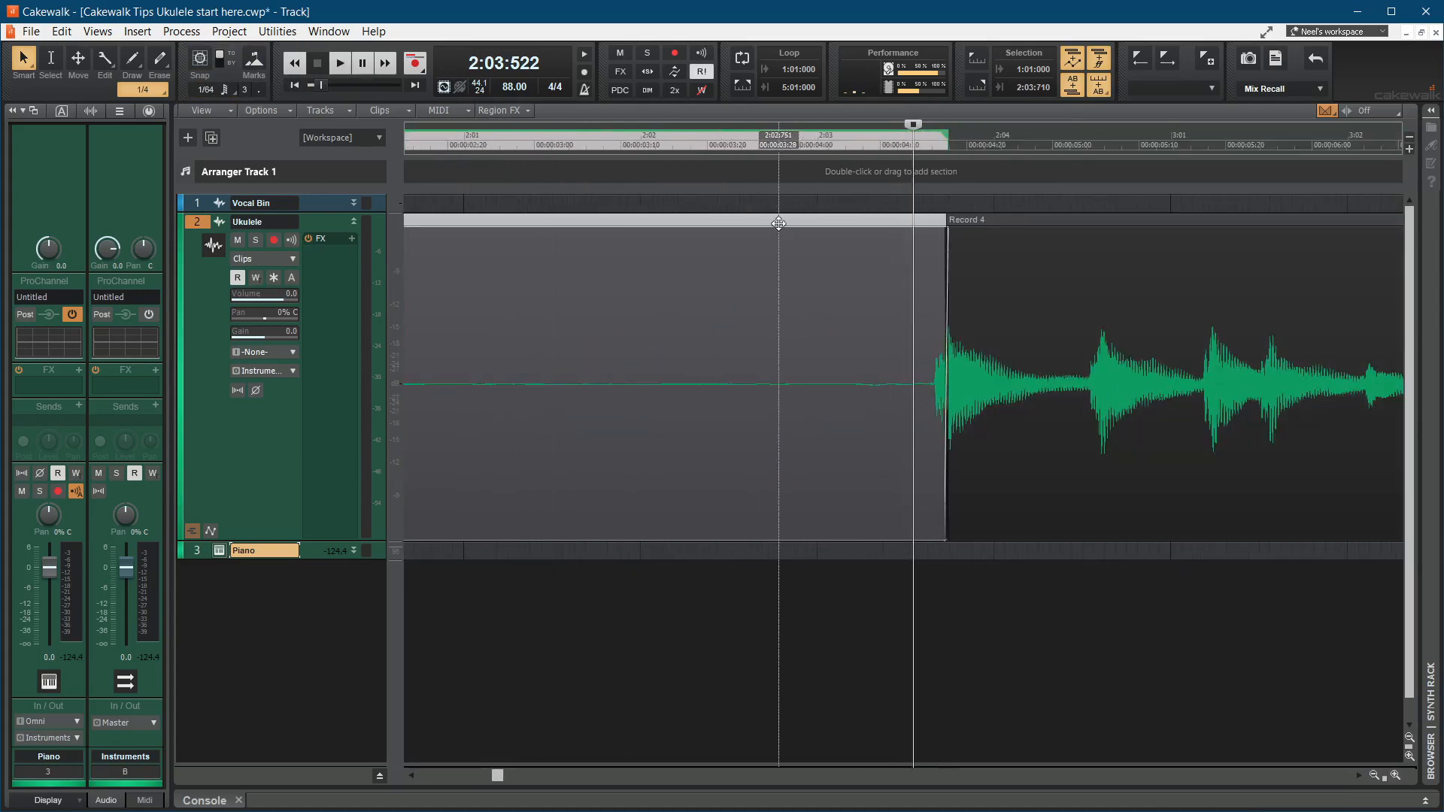
key("Delete")
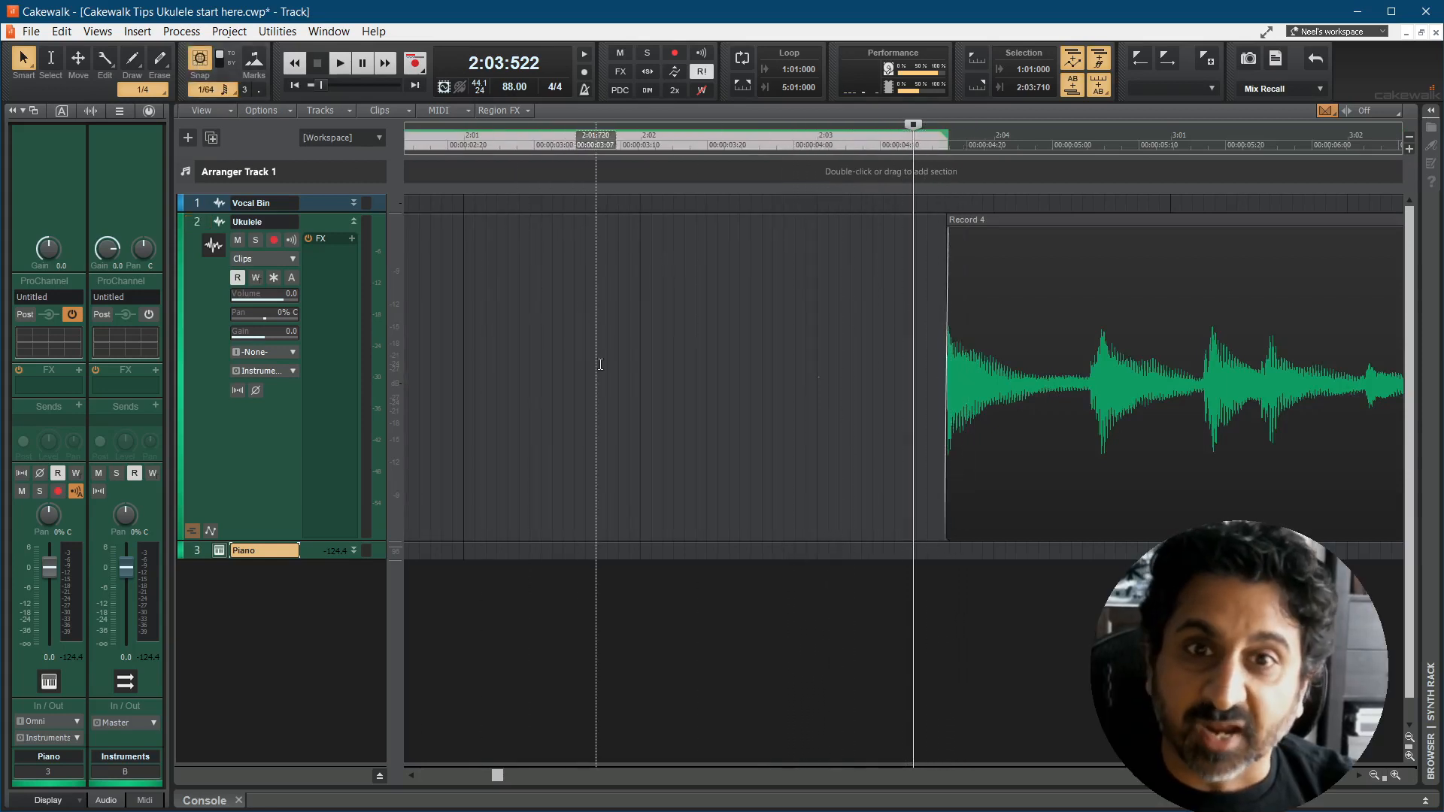
Step: Move the trimmed ukulele clip back so that it starts at measure 2
scroll(598, 364, "down", 2)
left_click(886, 223)
left_click_drag(886, 223, 564, 220)
Step: Extend the ukulele clip's start to about 1:04:885 to recover the first note's attack, and shorten its fade-in
left_click(492, 452)
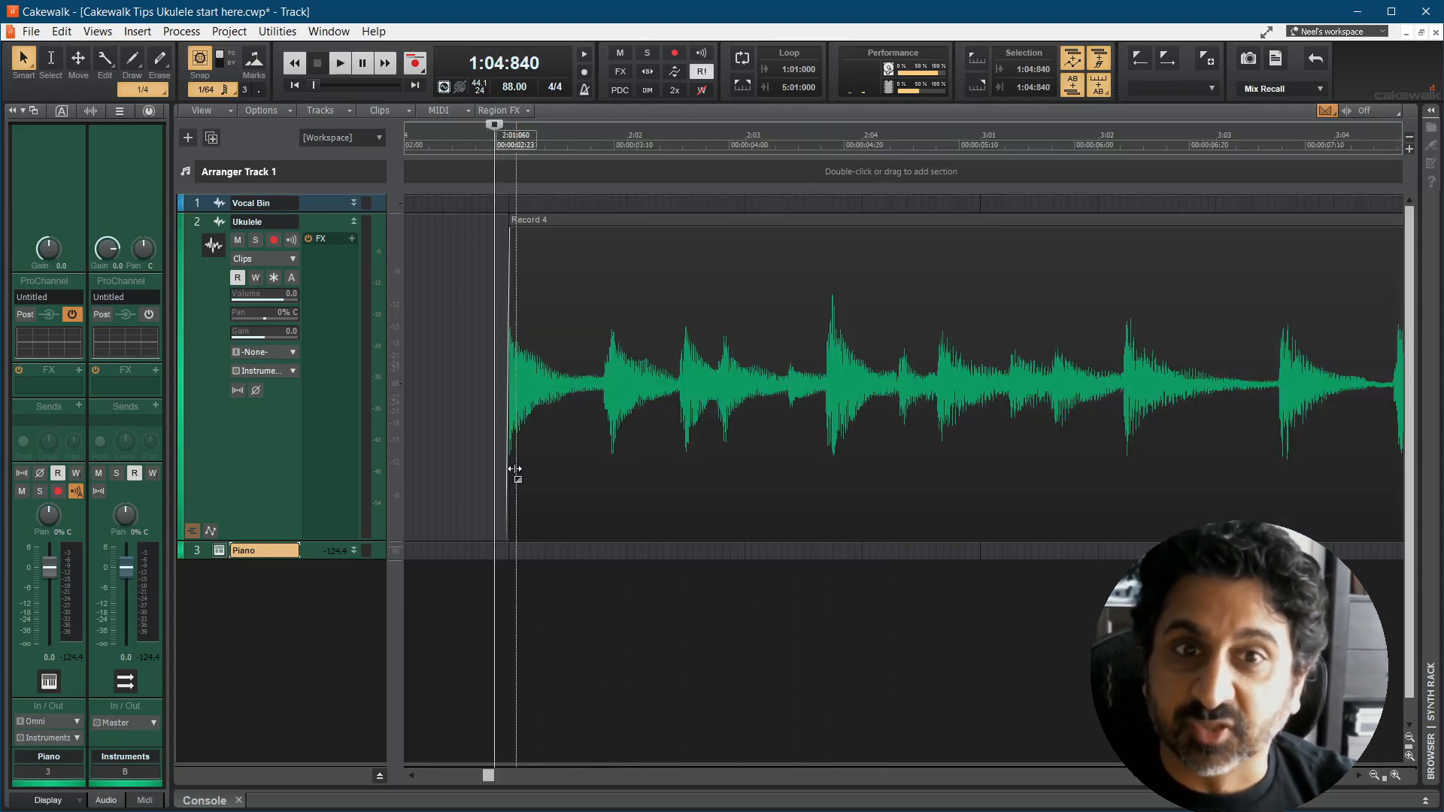
scroll(489, 466, "up", 3)
left_click_drag(493, 477, 450, 482)
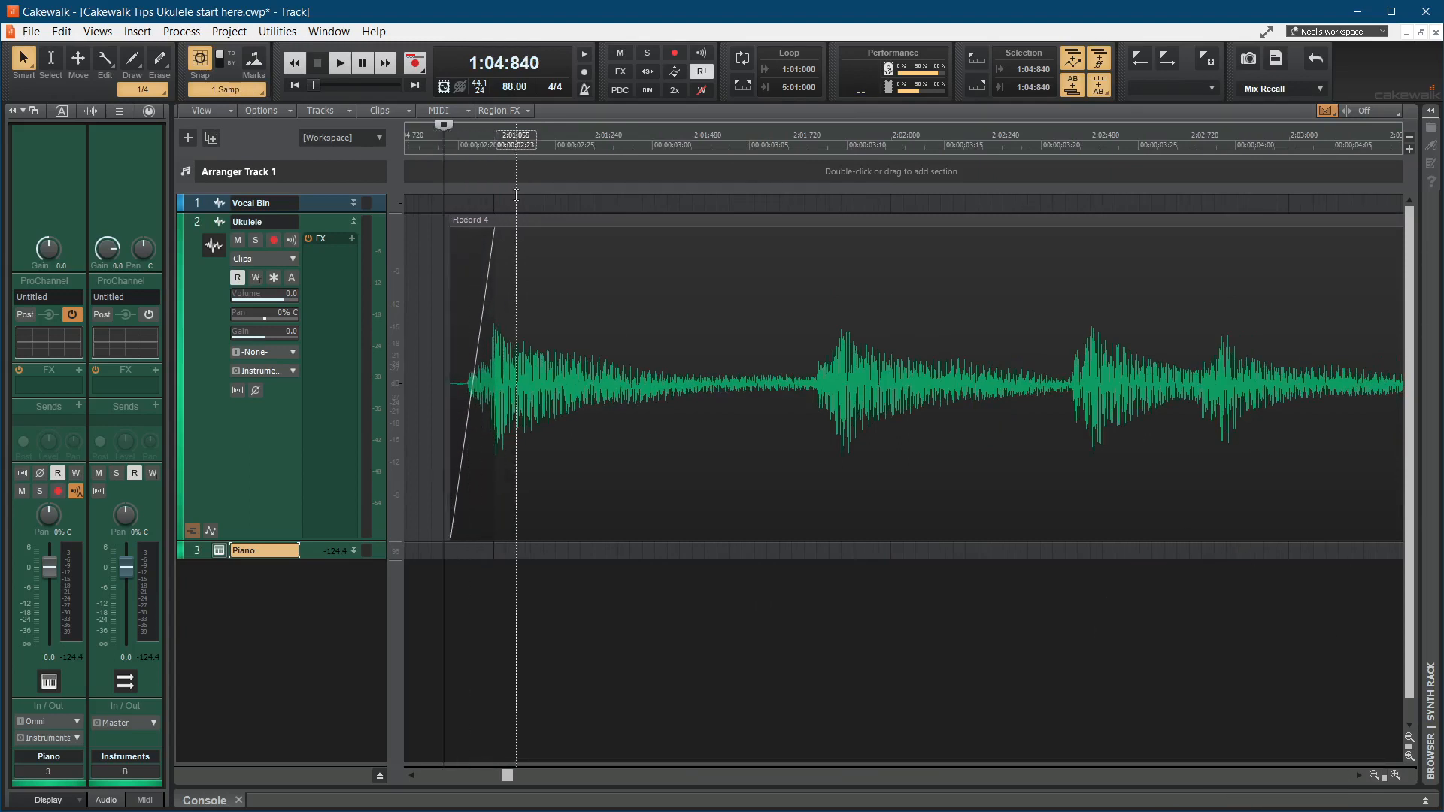
left_click_drag(493, 231, 454, 236)
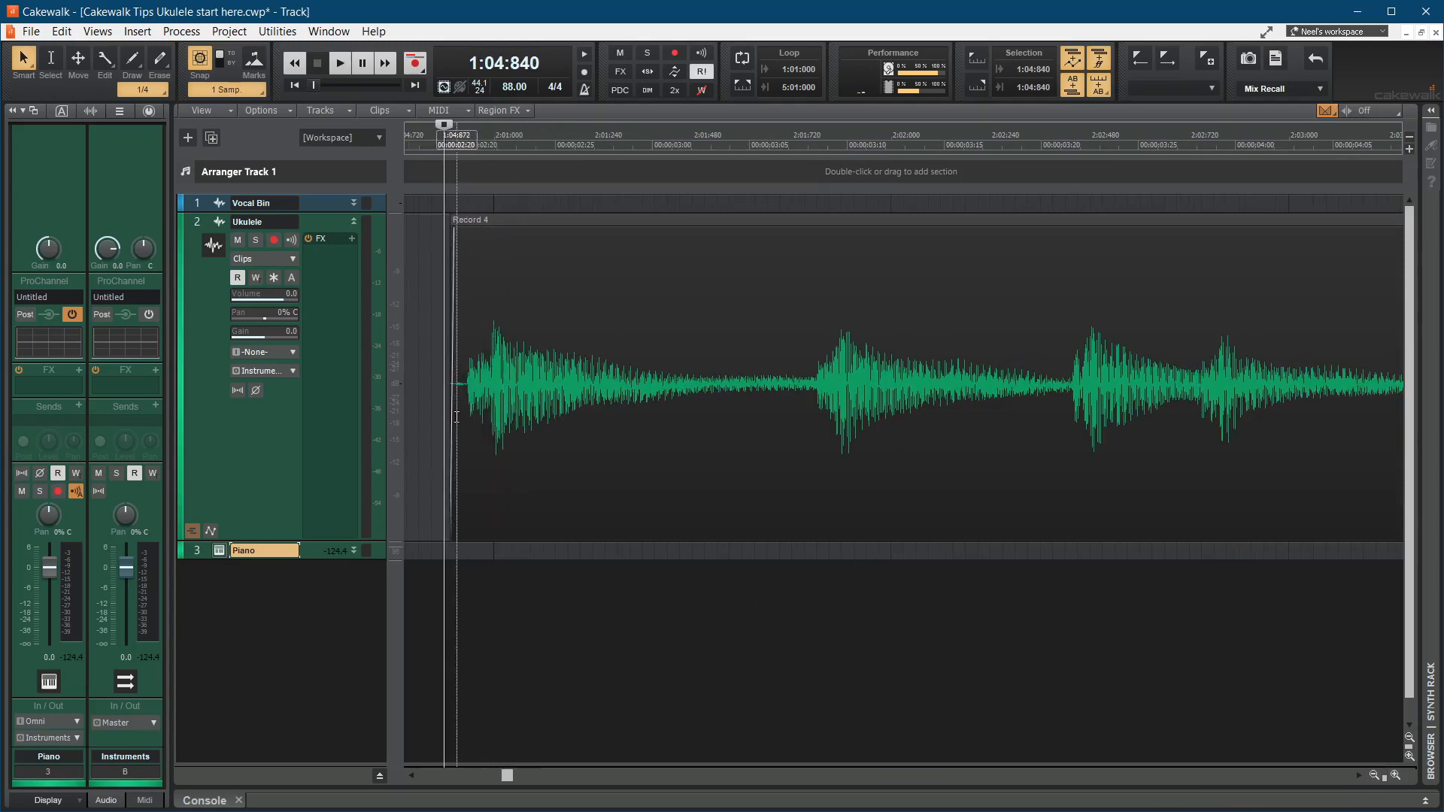
left_click_drag(452, 419, 463, 421)
Step: Apply trimming to the ukulele clip
left_click(652, 219)
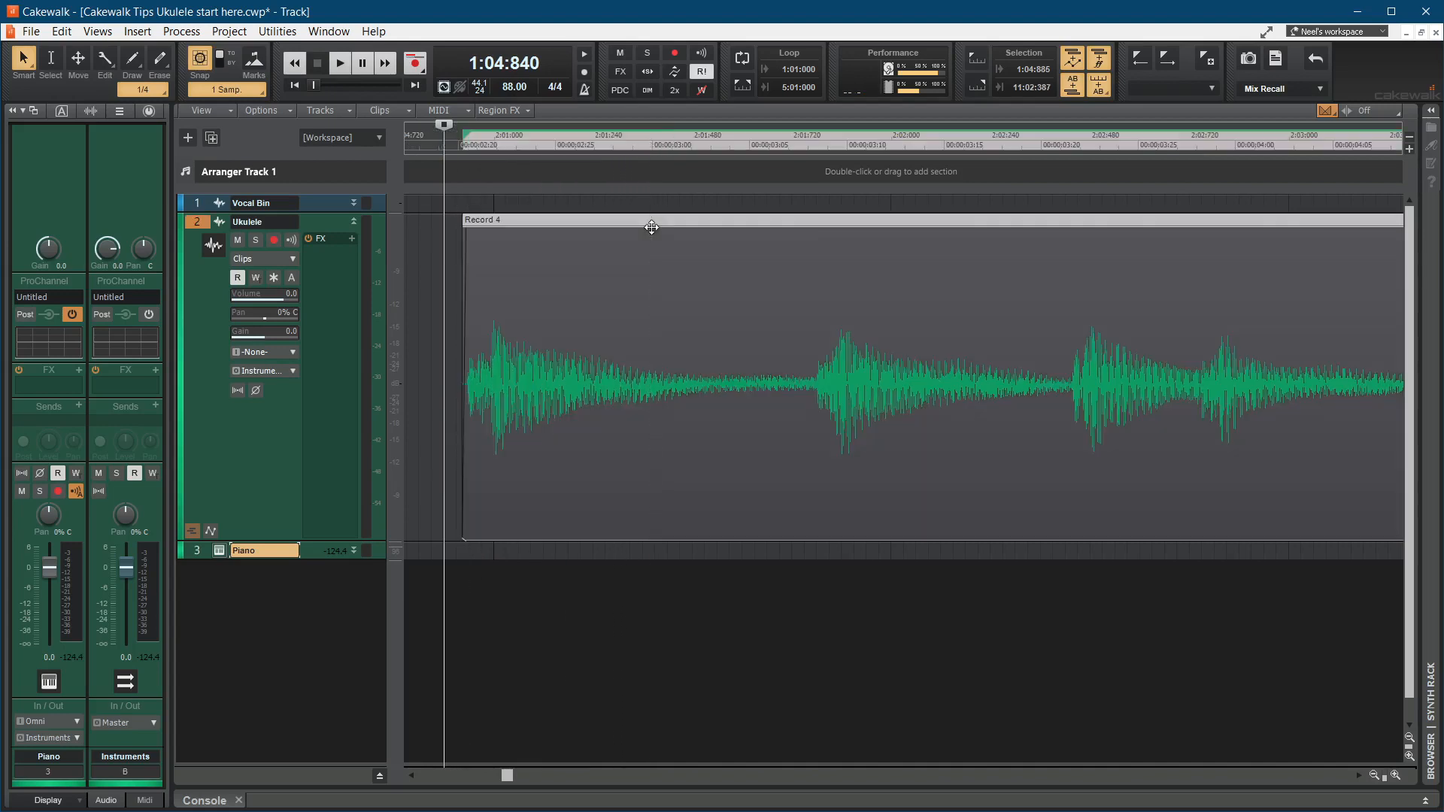
right_click(652, 221)
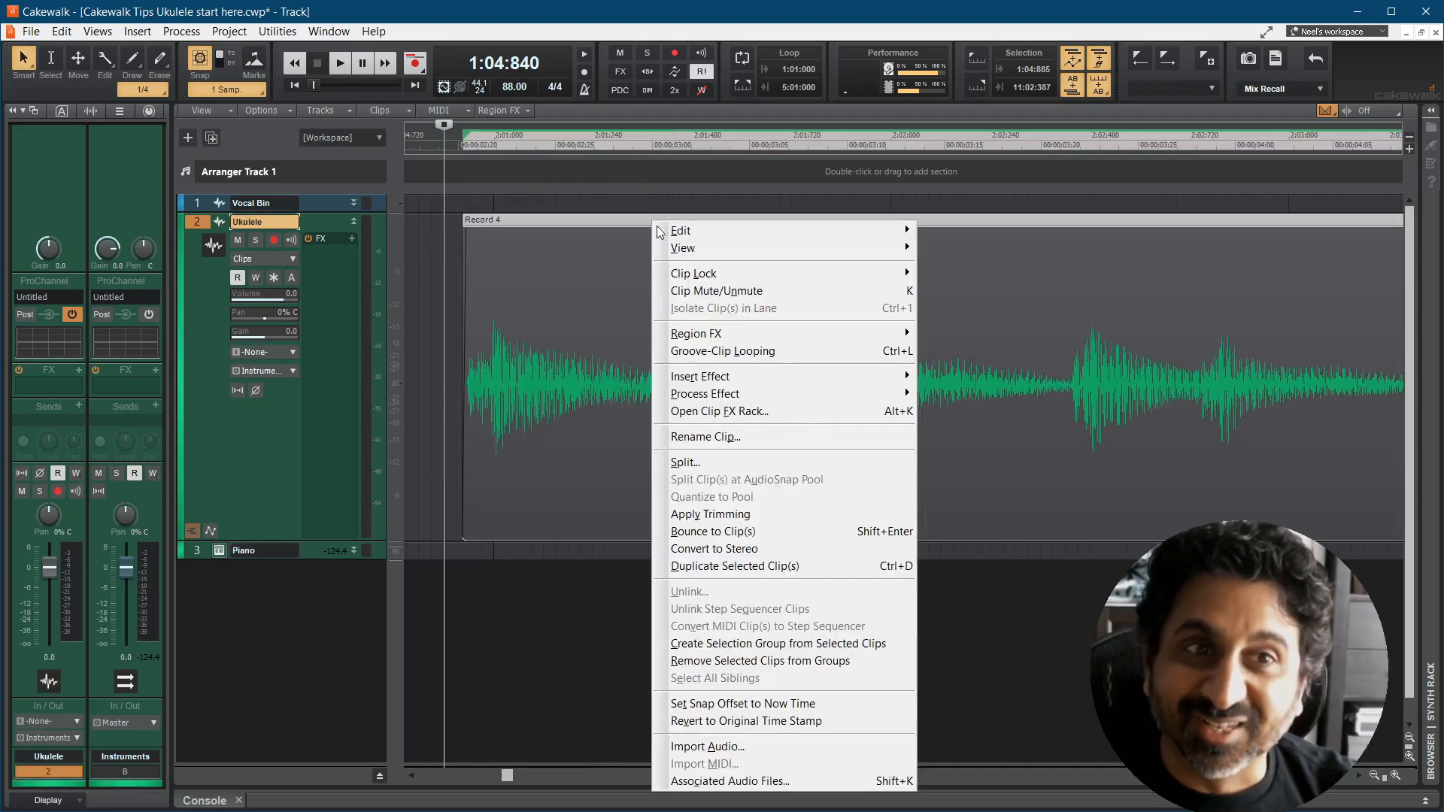
left_click(704, 515)
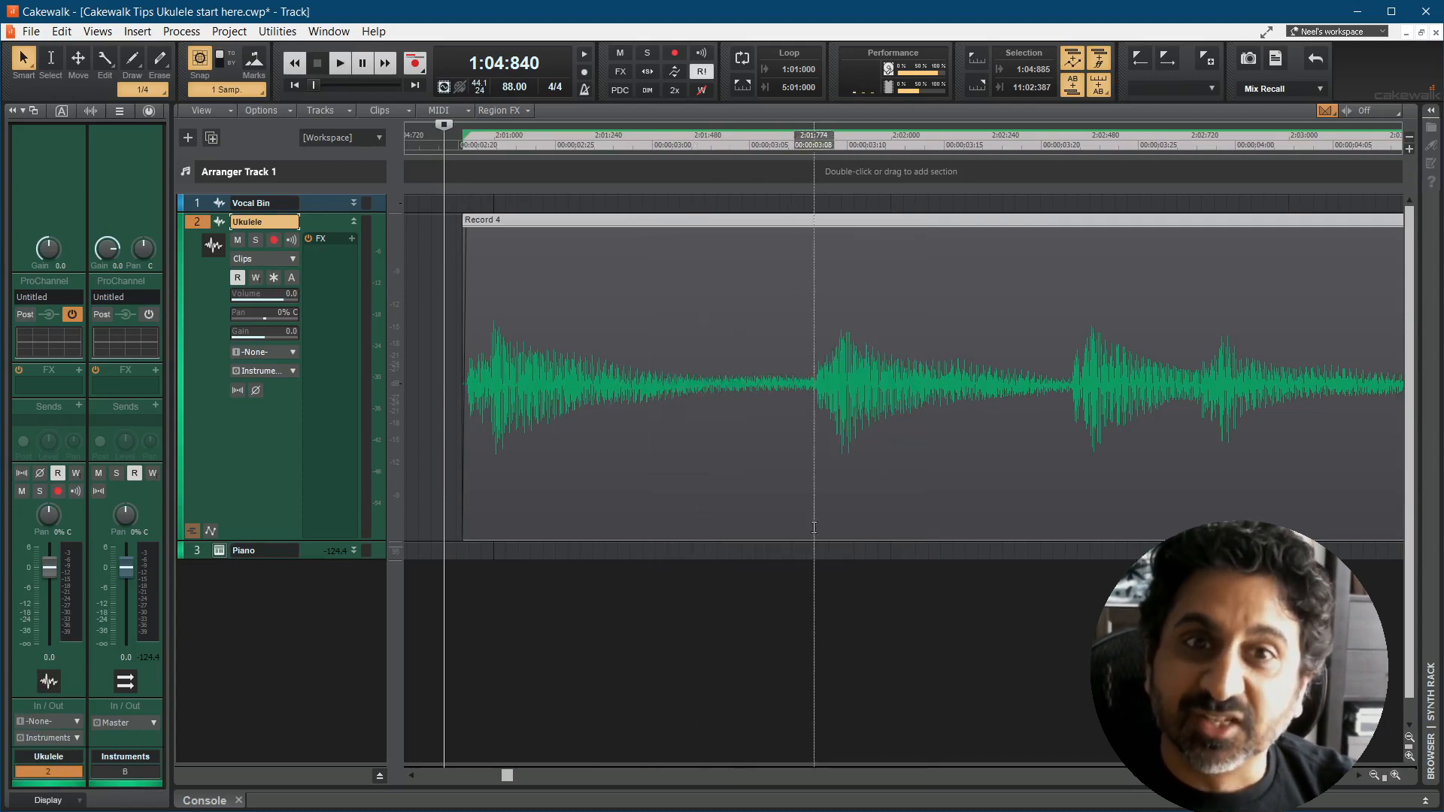
Step: Play the ukulele clip from 1:04:420 against the metronome, and place the now time at 2:04:661
left_click(451, 510)
scroll(451, 510, "down", 1)
scroll(457, 510, "down", 3)
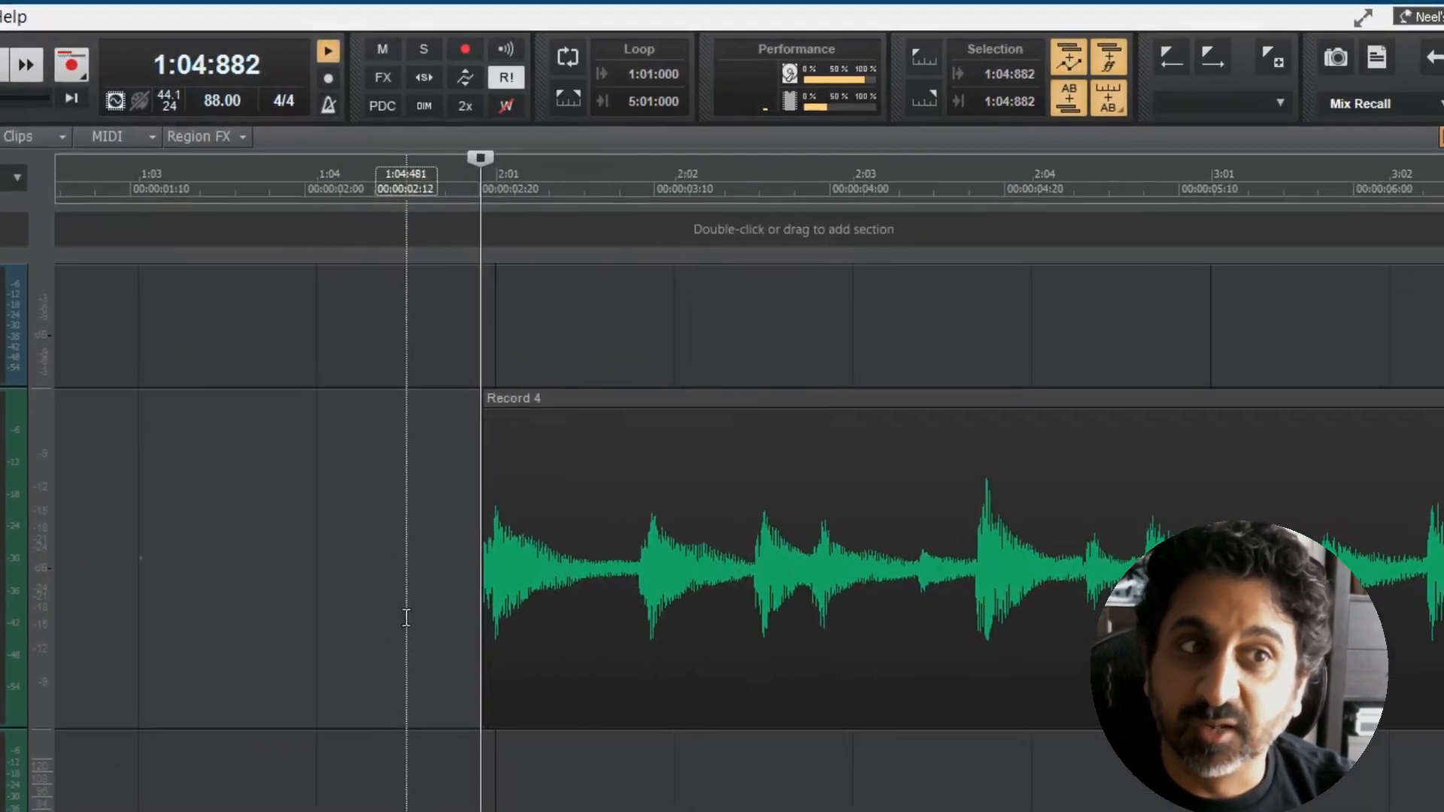
left_click(464, 167)
key("space")
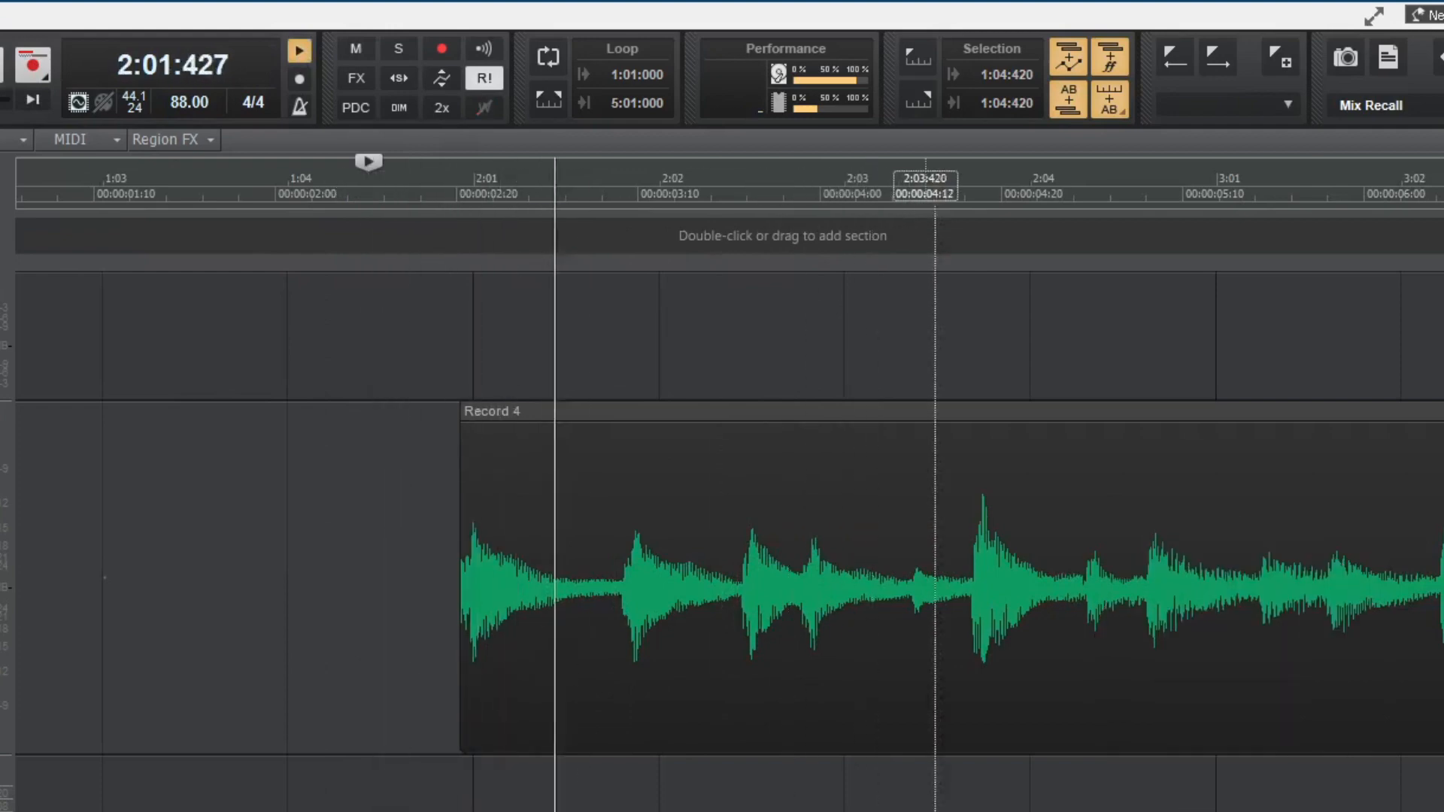
key("space")
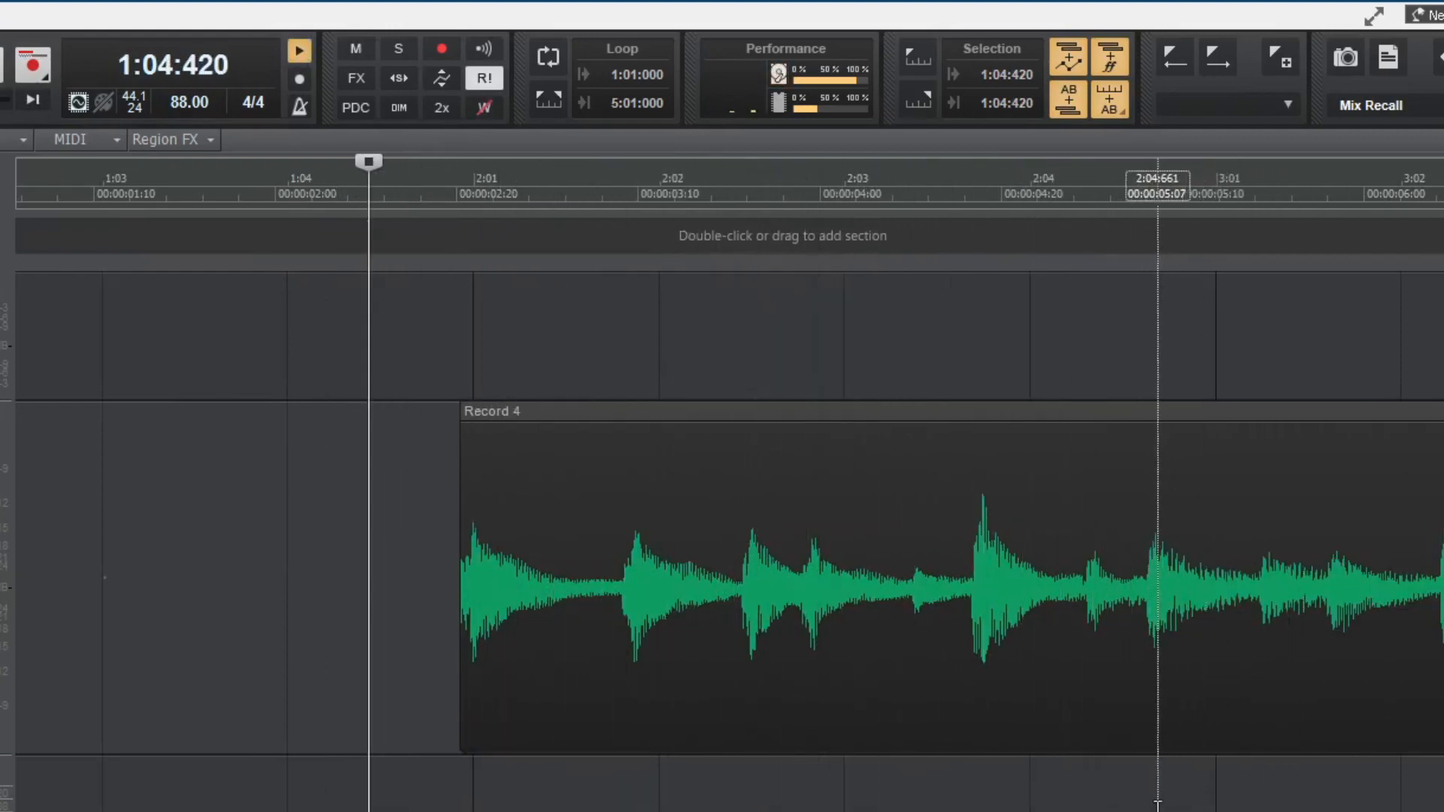
left_click(1158, 804)
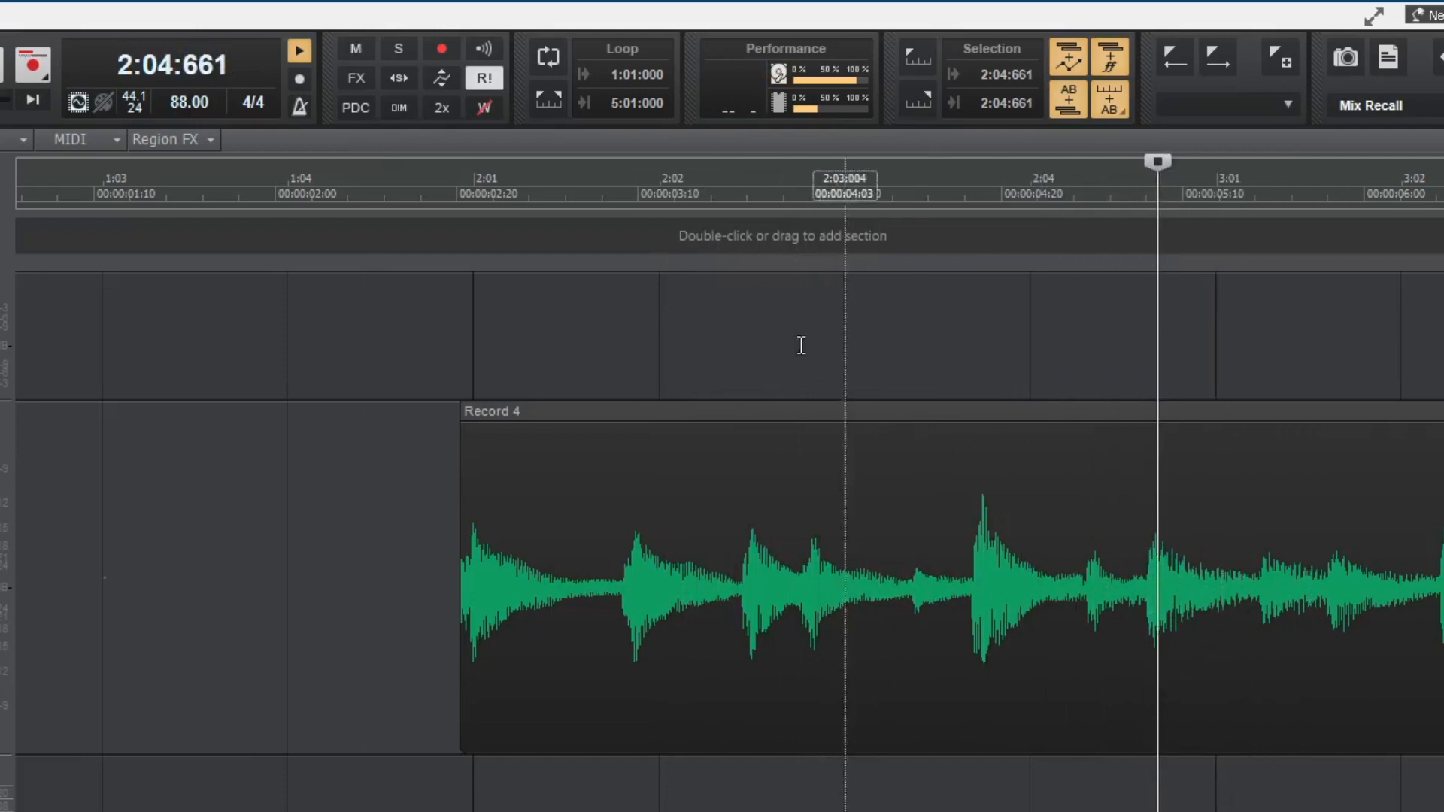
Step: Set the project tempo to 95 and play the ukulele clip from 1:04:775 to compare it with the metronome
left_click(191, 108)
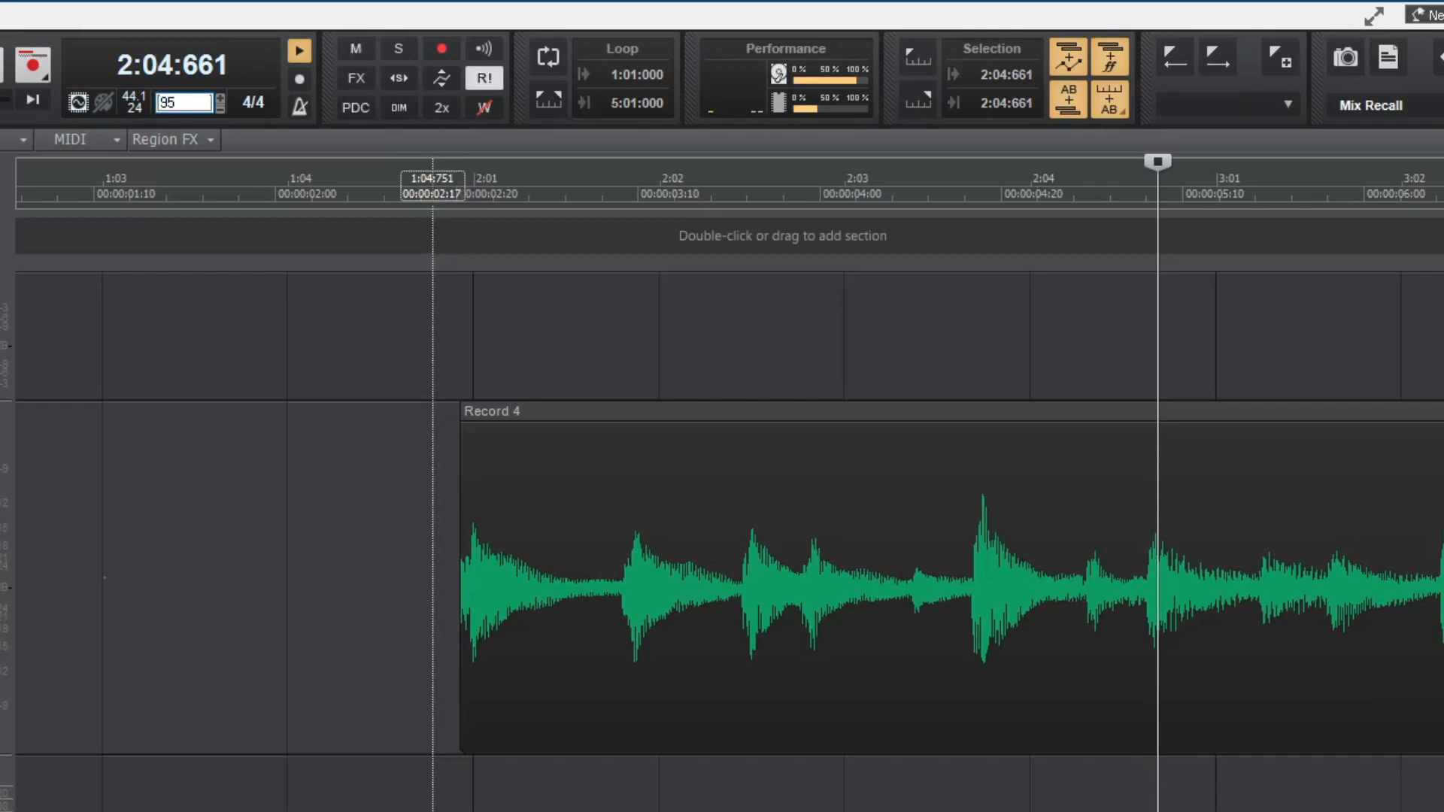
key("Return")
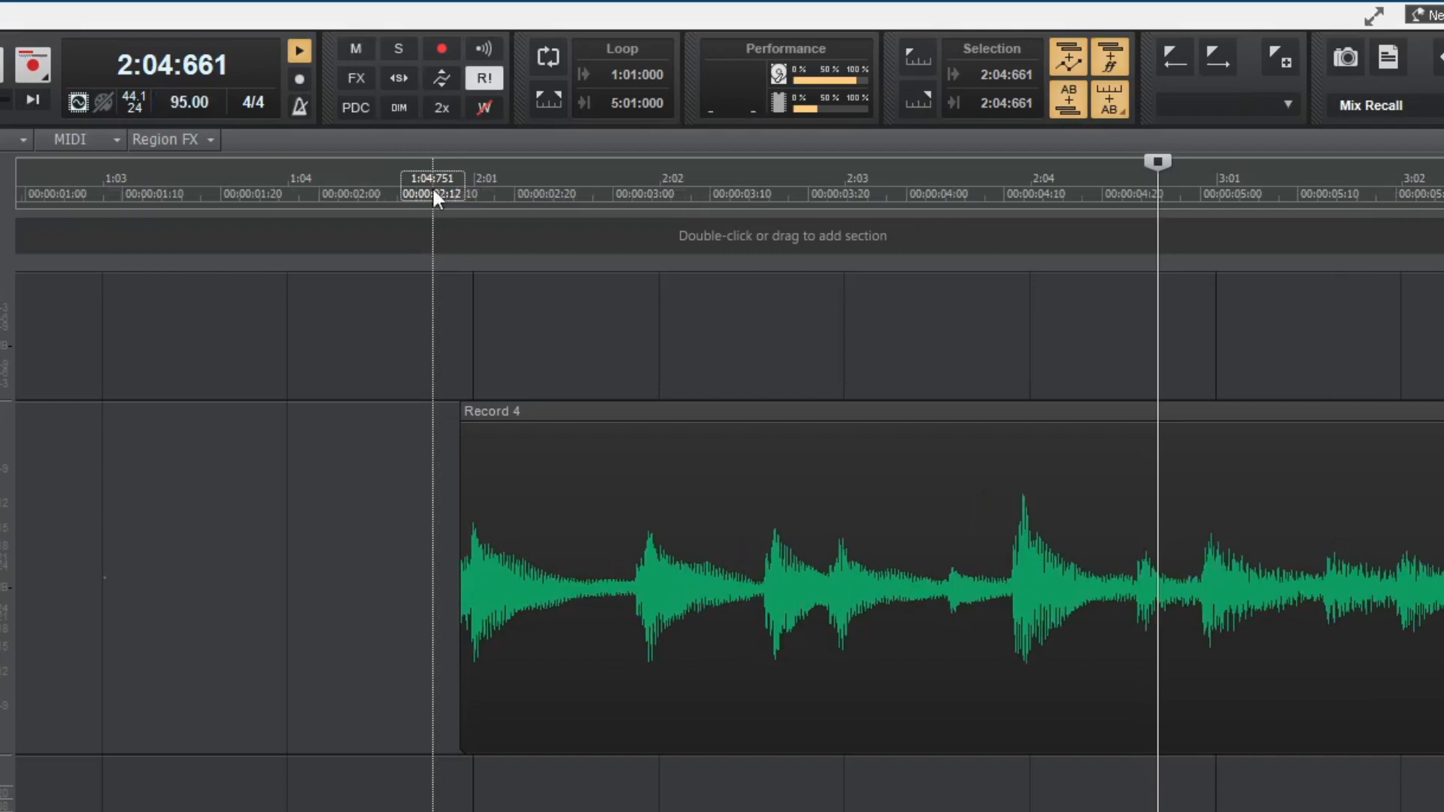
left_click(437, 187)
key("space")
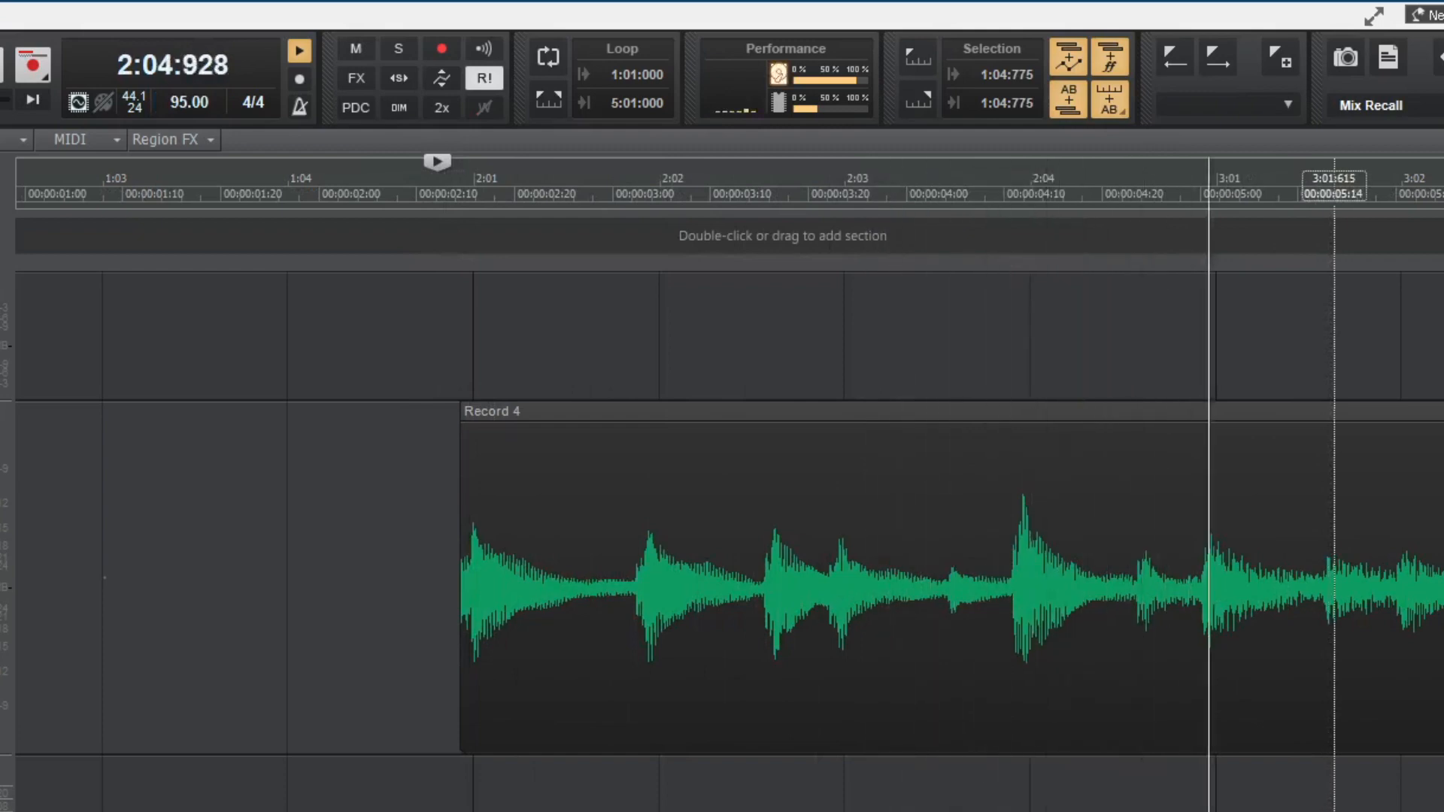
key("space")
left_click(1204, 810)
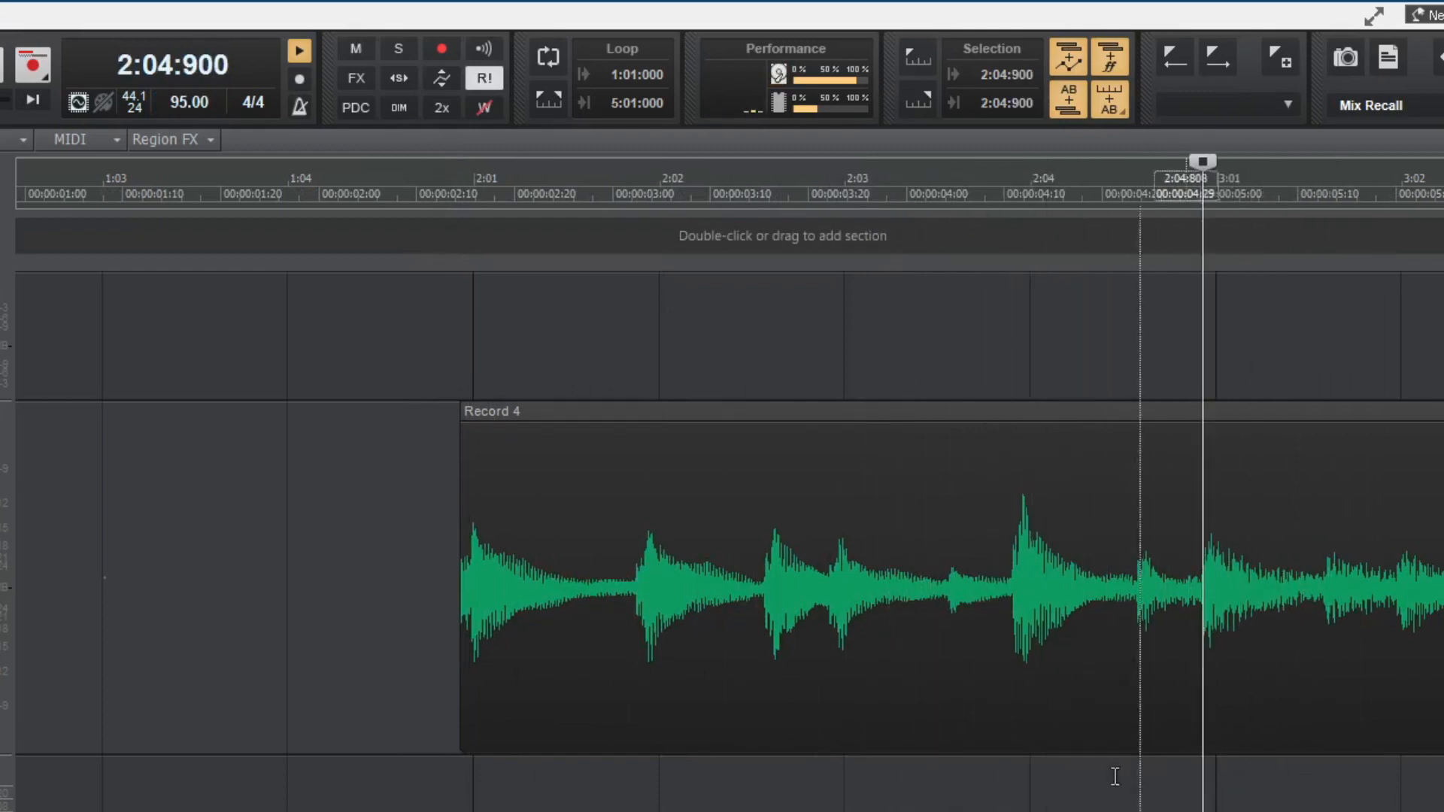
Step: Set the project tempo to 96 and play the ukulele clip again from 1:04:659
double_click(199, 102)
type("96")
key("Return")
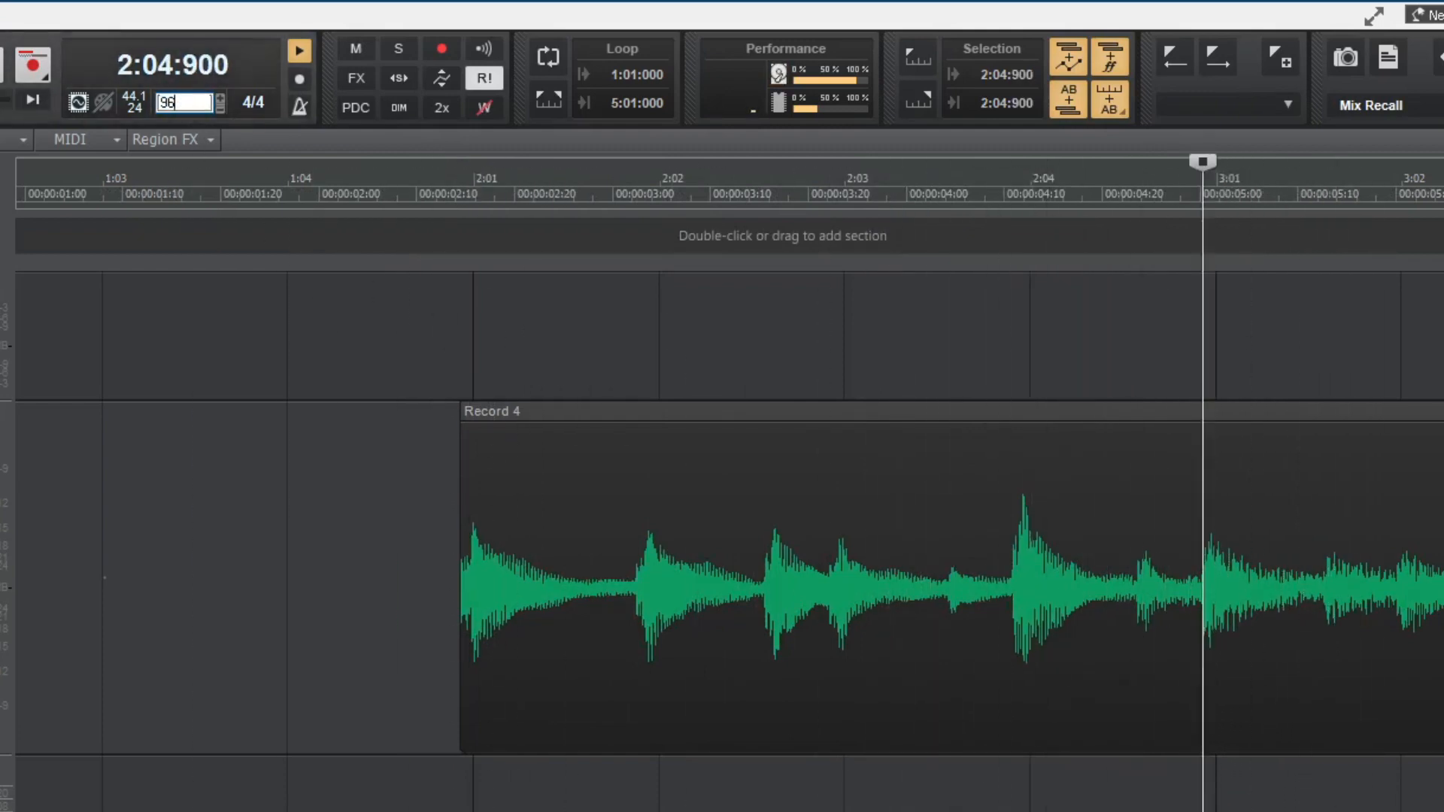
left_click(413, 809)
key("space")
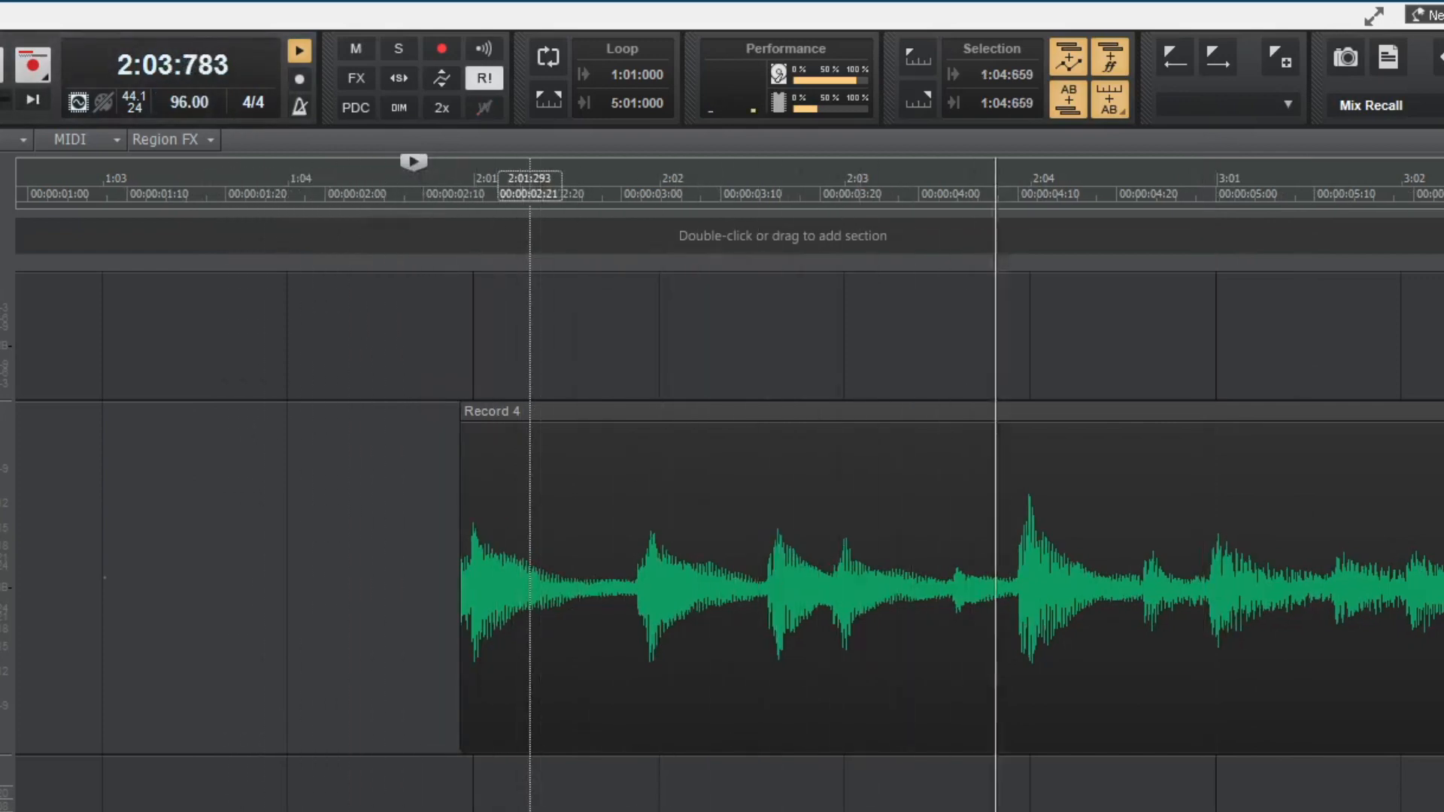
key("space")
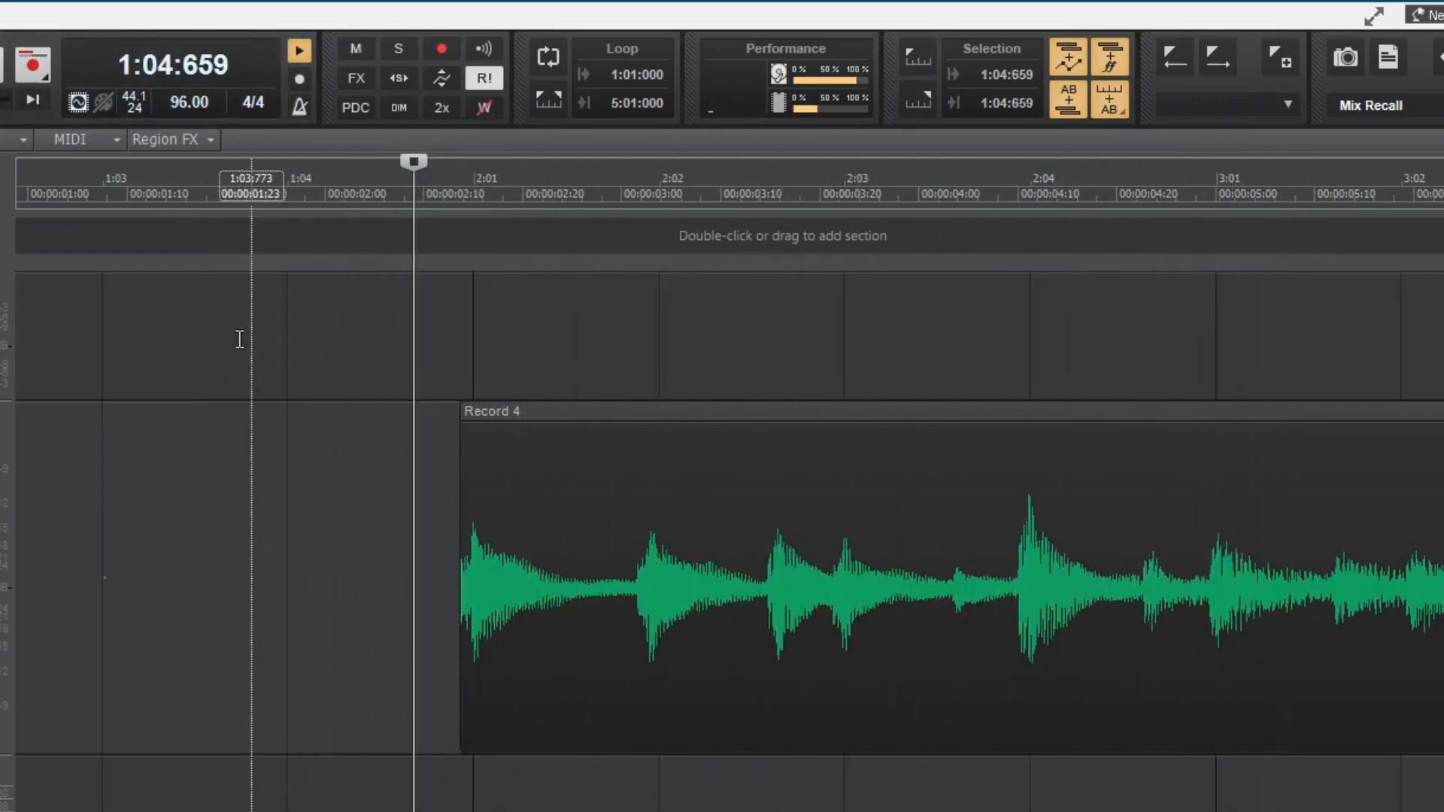
Step: Set the project tempo to 95.5 and play the ukulele clip from 1:04:702 to check the timing
left_click(230, 101)
type("95.5")
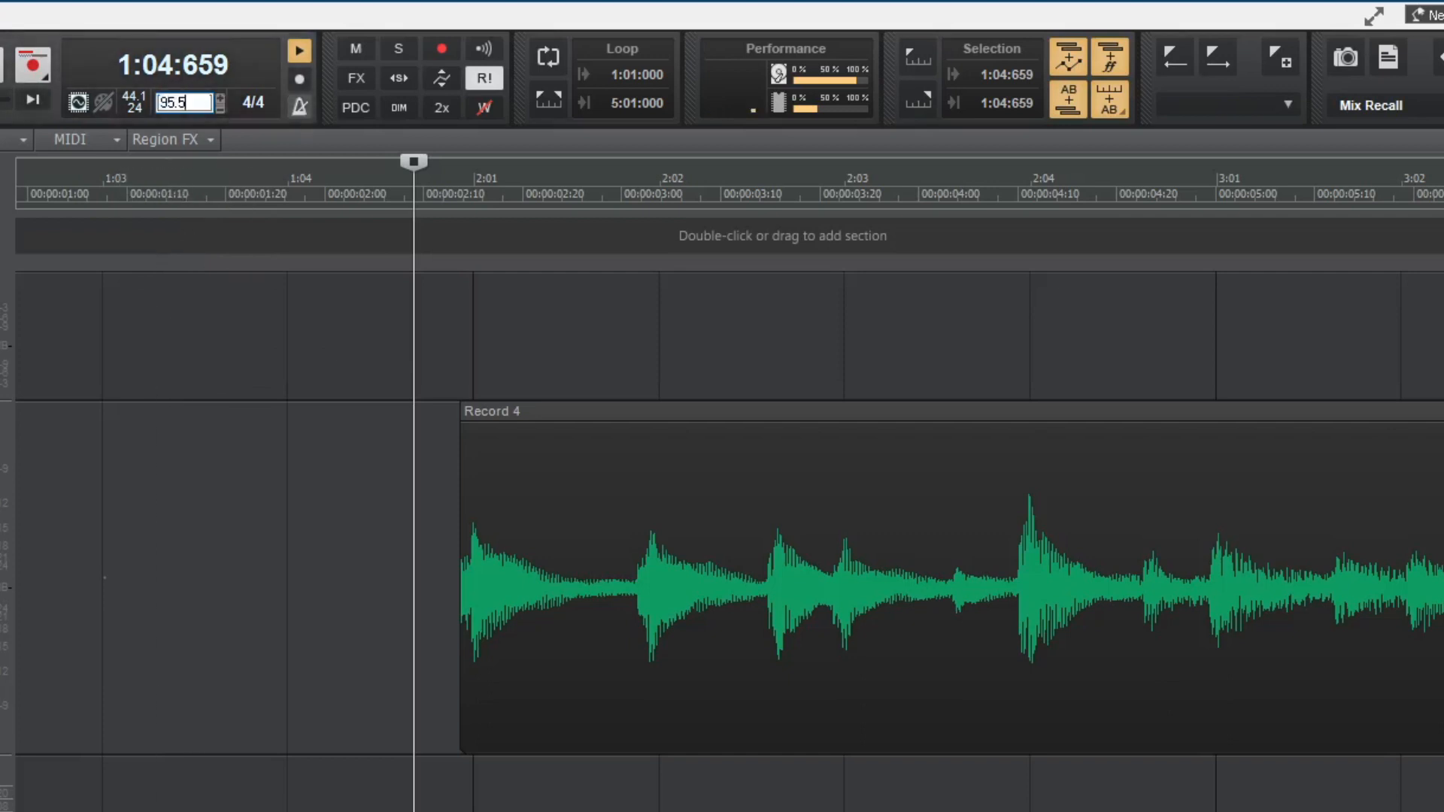
key("Return")
left_click(423, 803)
key("space")
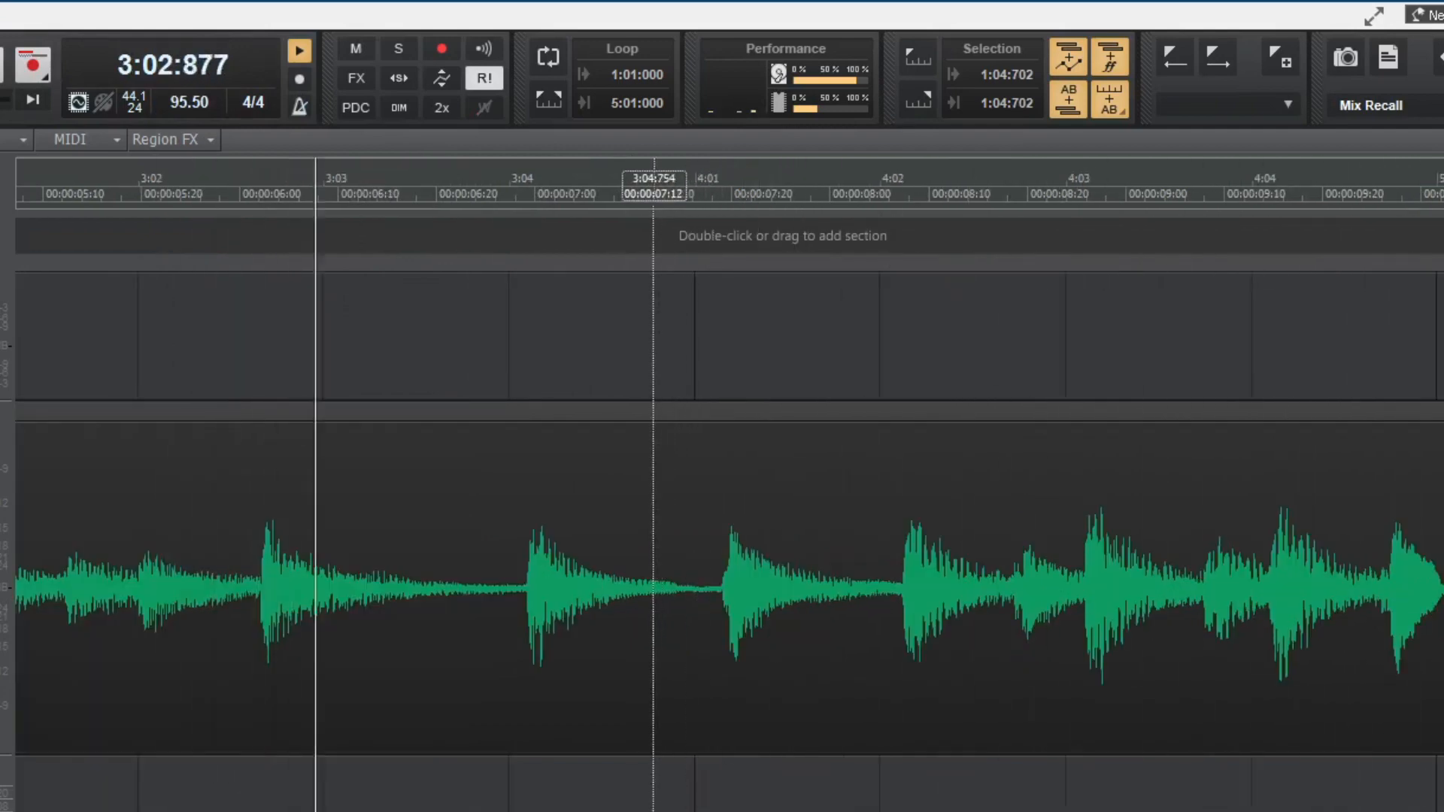
key("space")
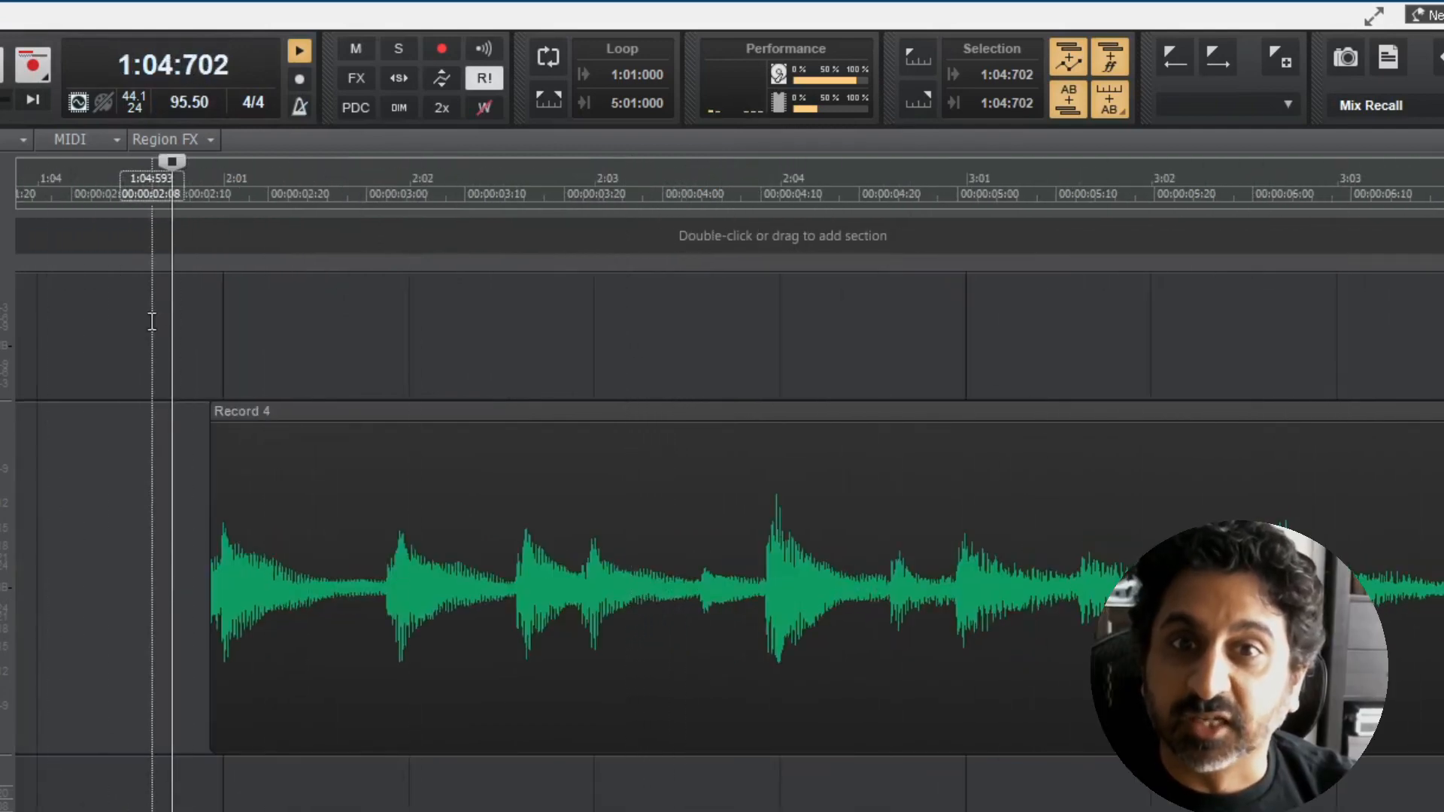
Step: Trim the silence off the end of the ukulele clip, ending it just before measure 10
scroll(414, 487, "down", 5)
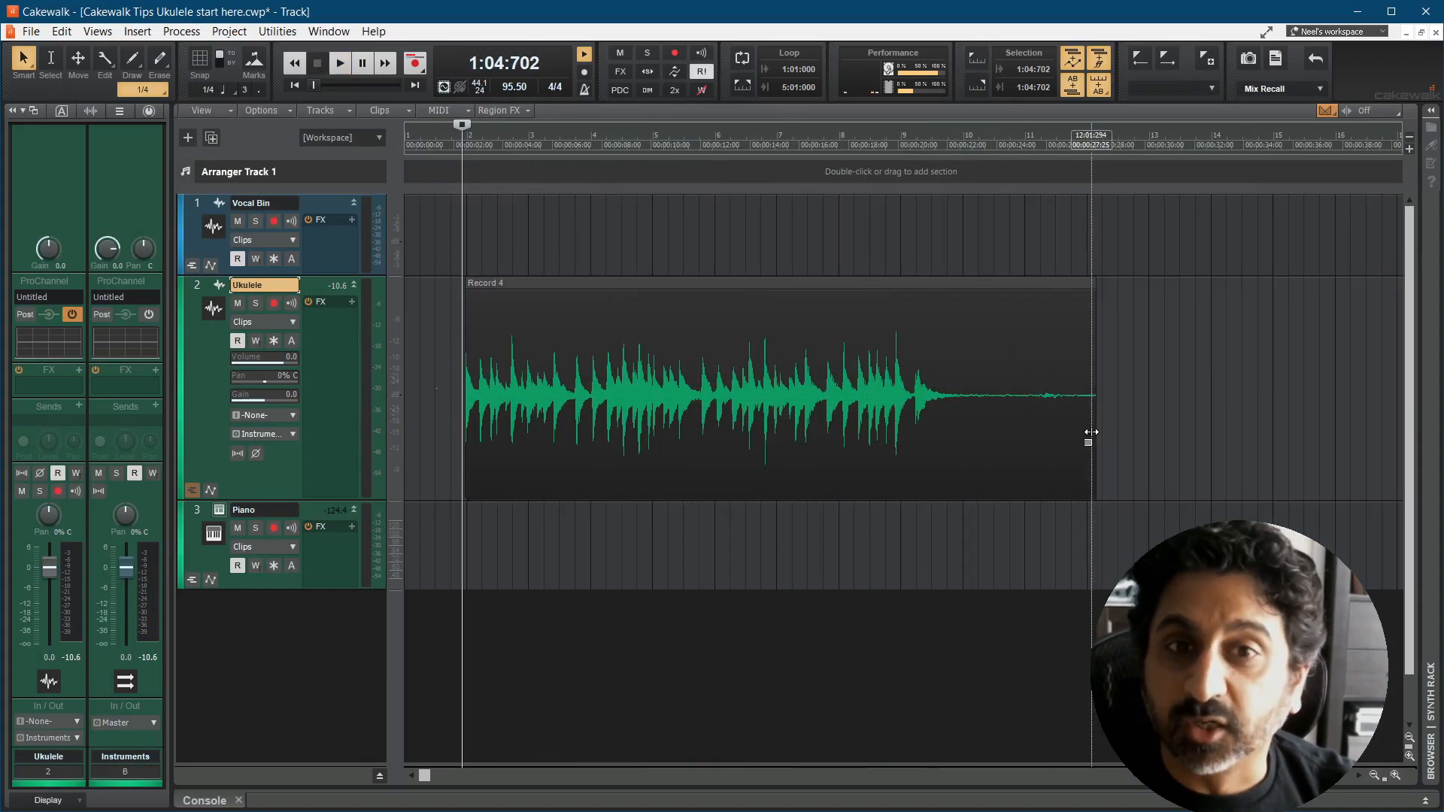
left_click_drag(1091, 433, 956, 437)
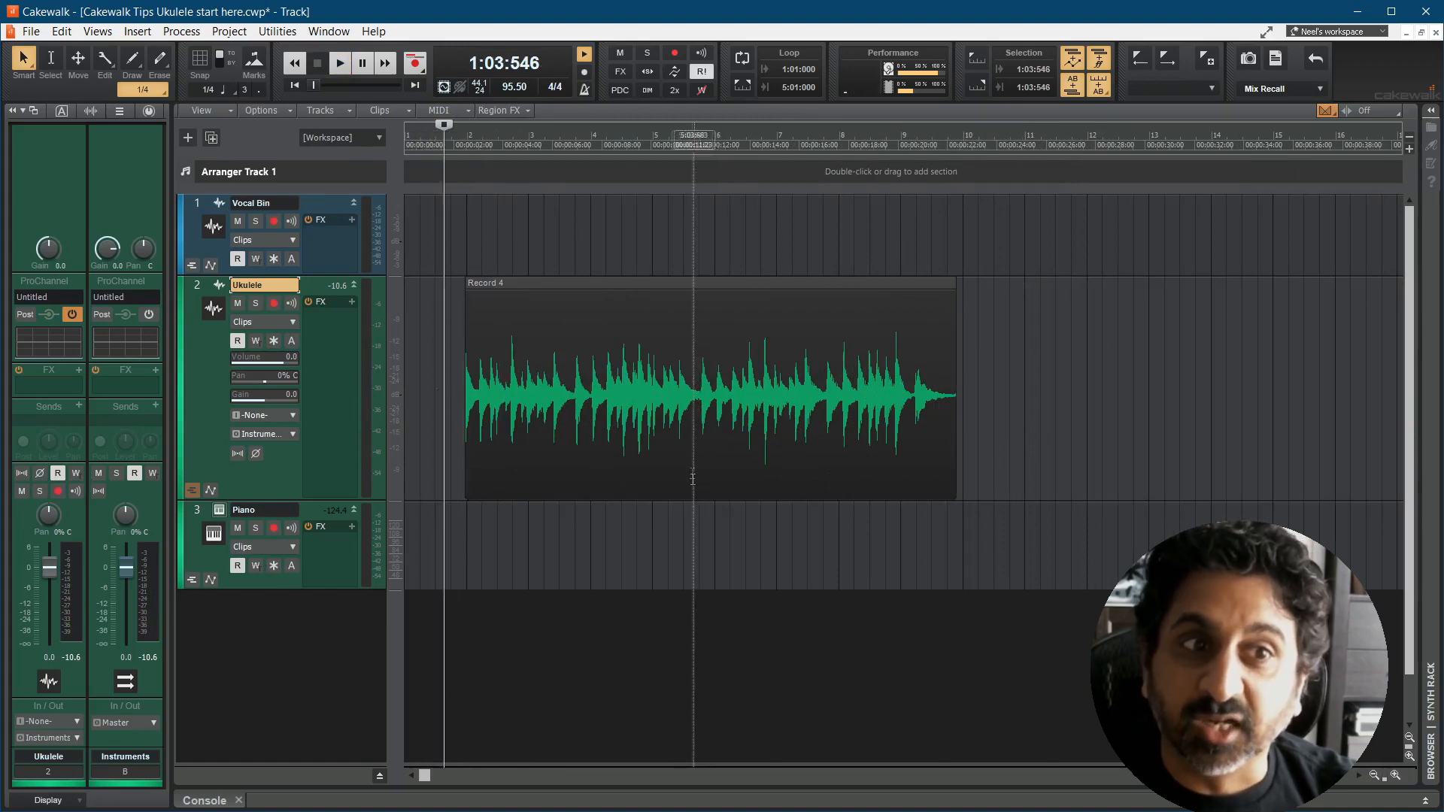
key("ctrl+Right")
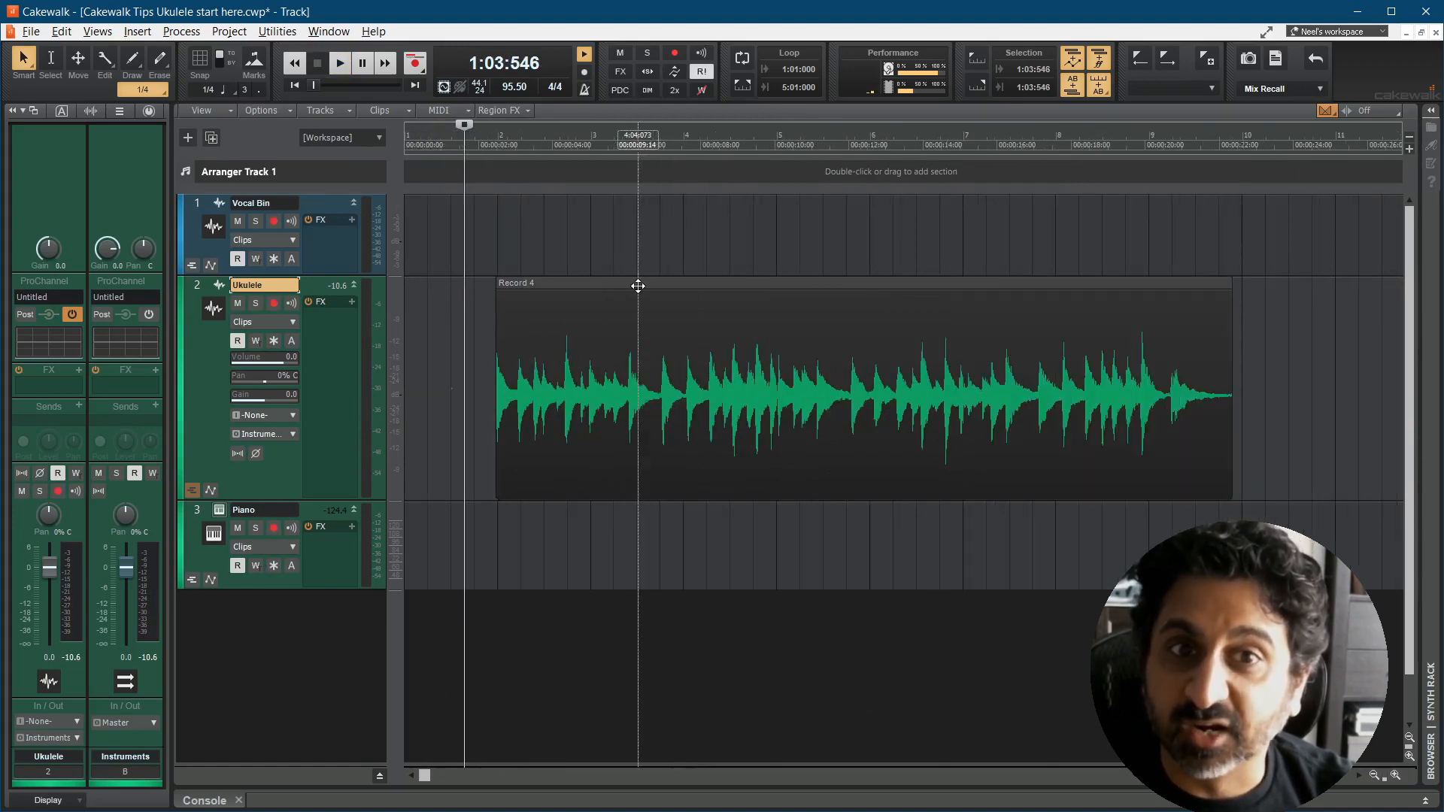
Step: Extract a tempo map from the whole Record 4 ukulele clip, accept the audio-to-tempo conversion, and play it from before the clip
left_click_drag(632, 283, 639, 126)
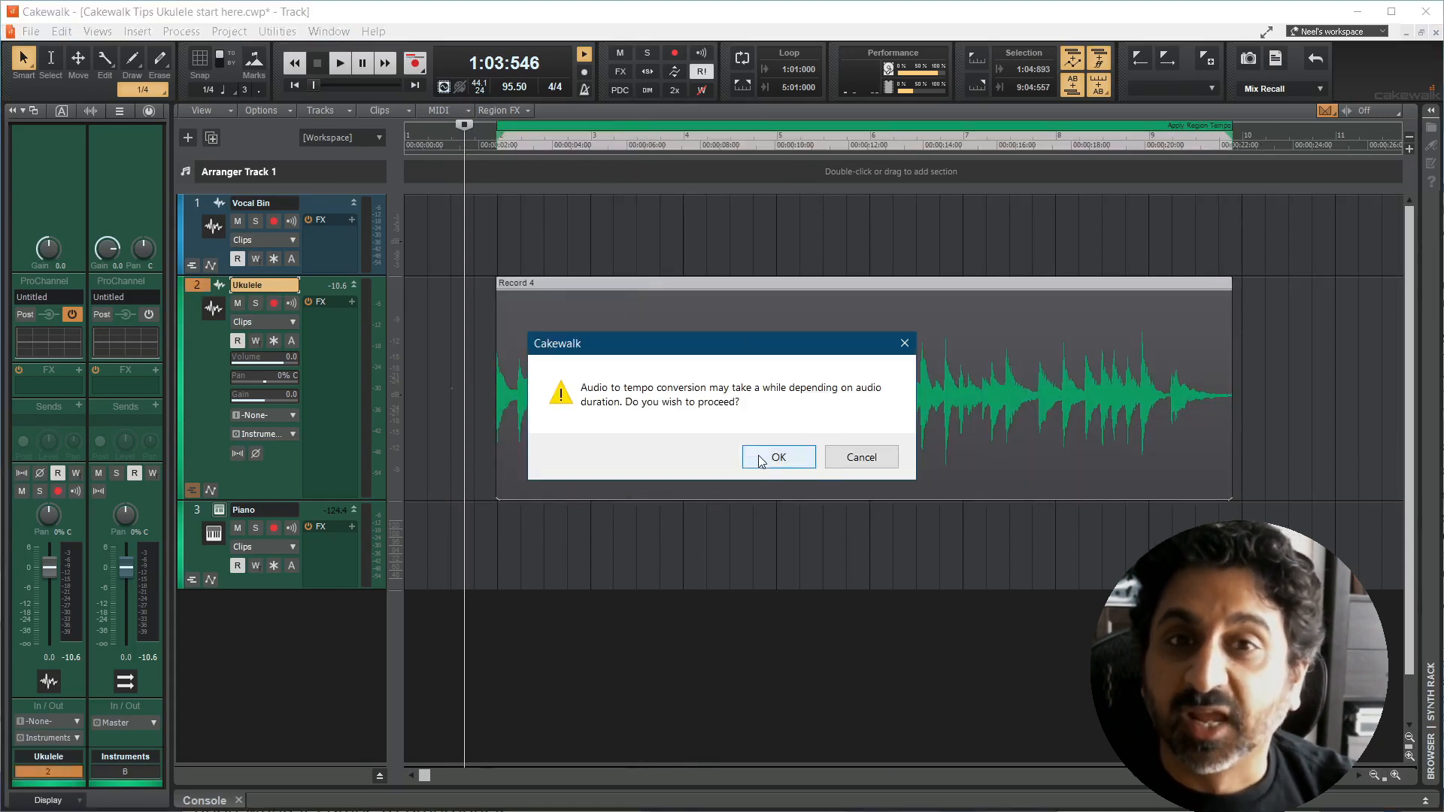
left_click(763, 465)
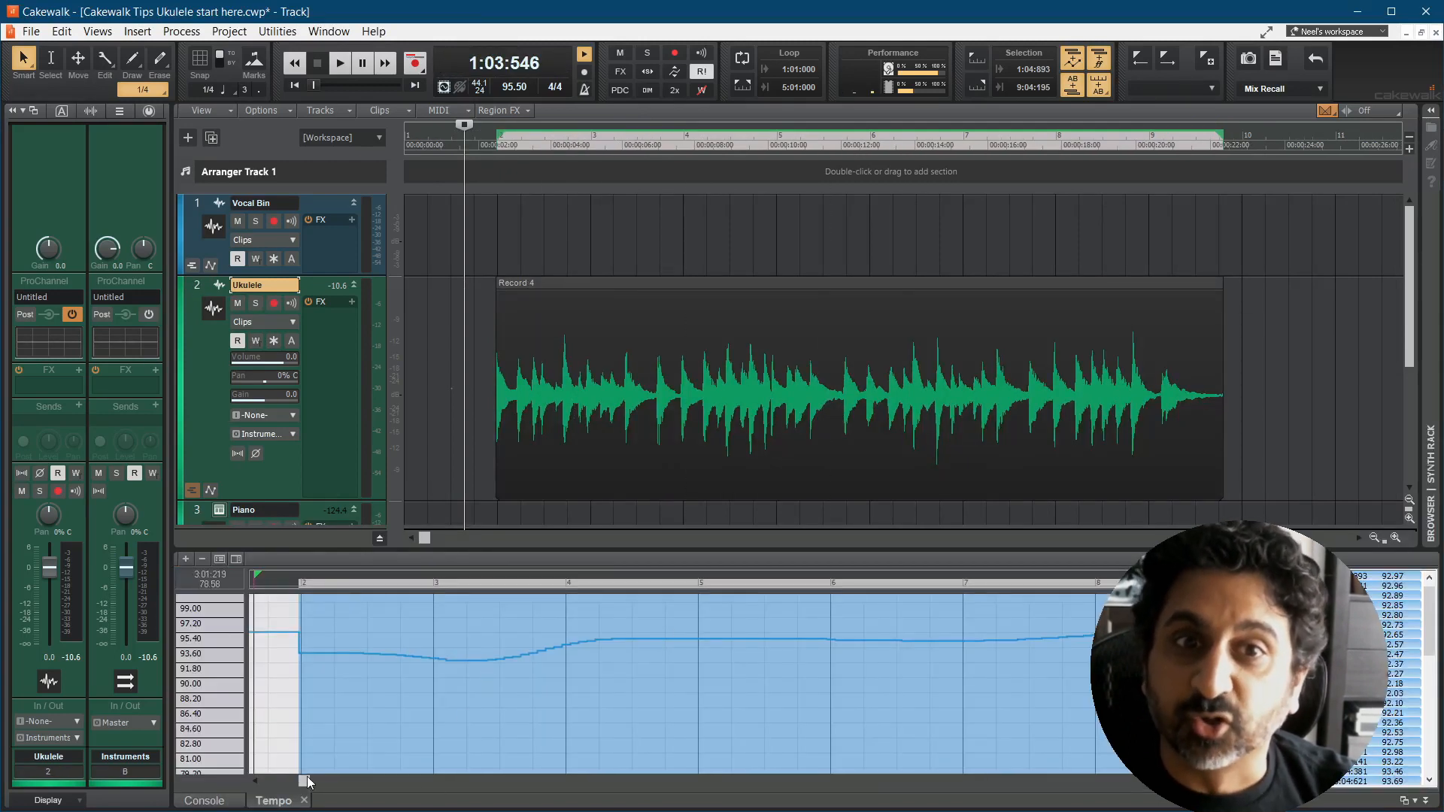
left_click(476, 459)
key("space")
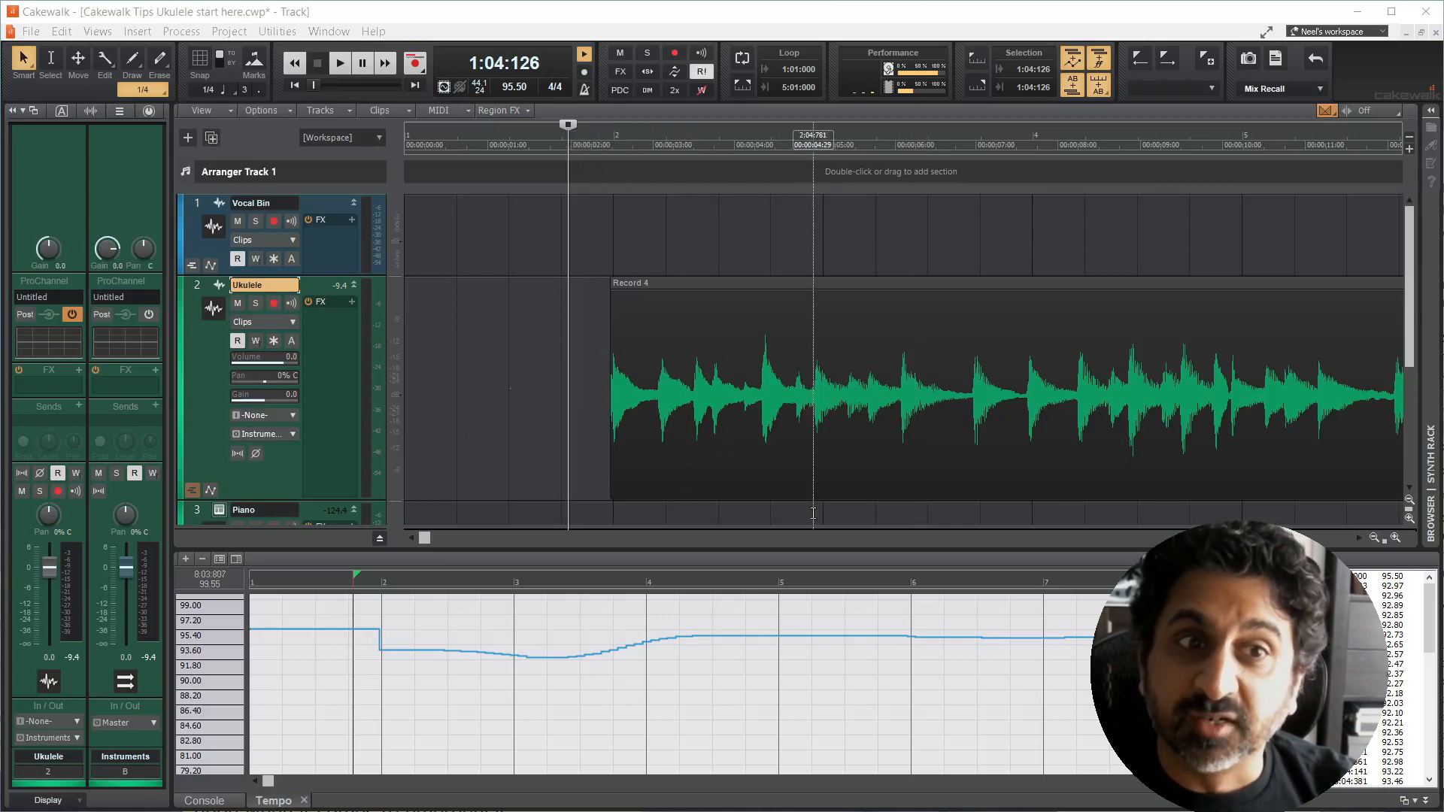
Step: Check how the ukulele strums line up with the grid near measures 3, 4 and 5 of the extracted tempo map
left_click(813, 514)
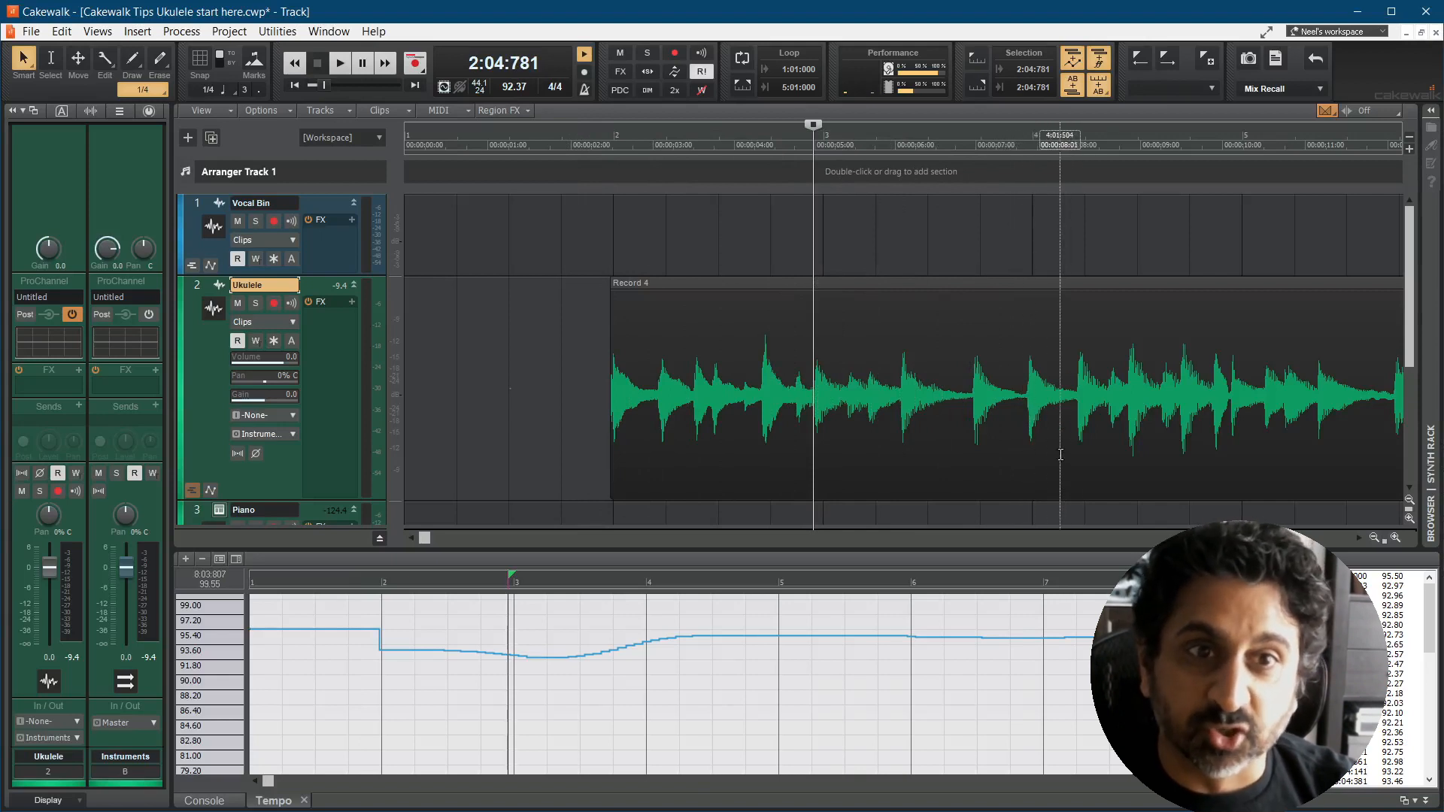
left_click(1028, 451)
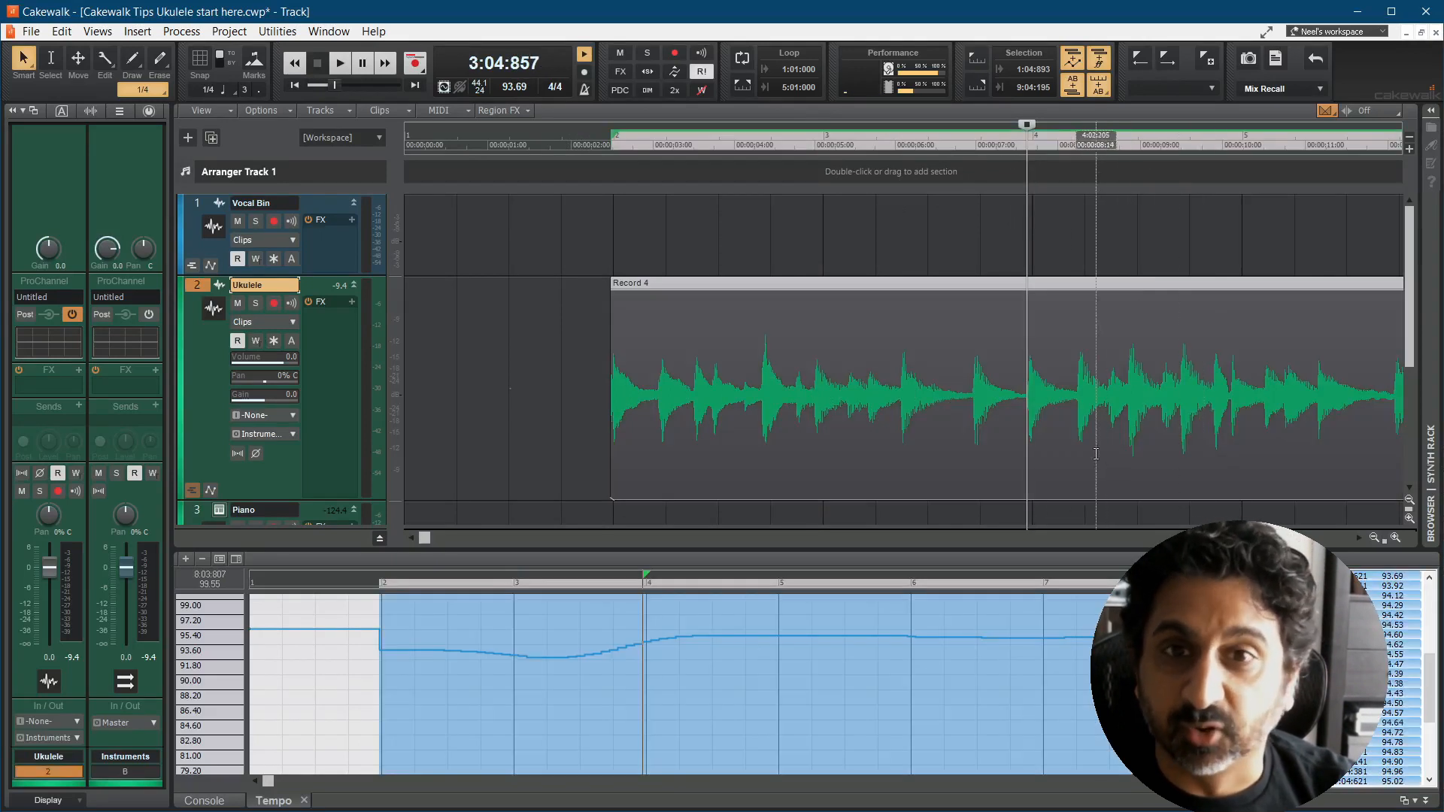
left_click(1232, 452)
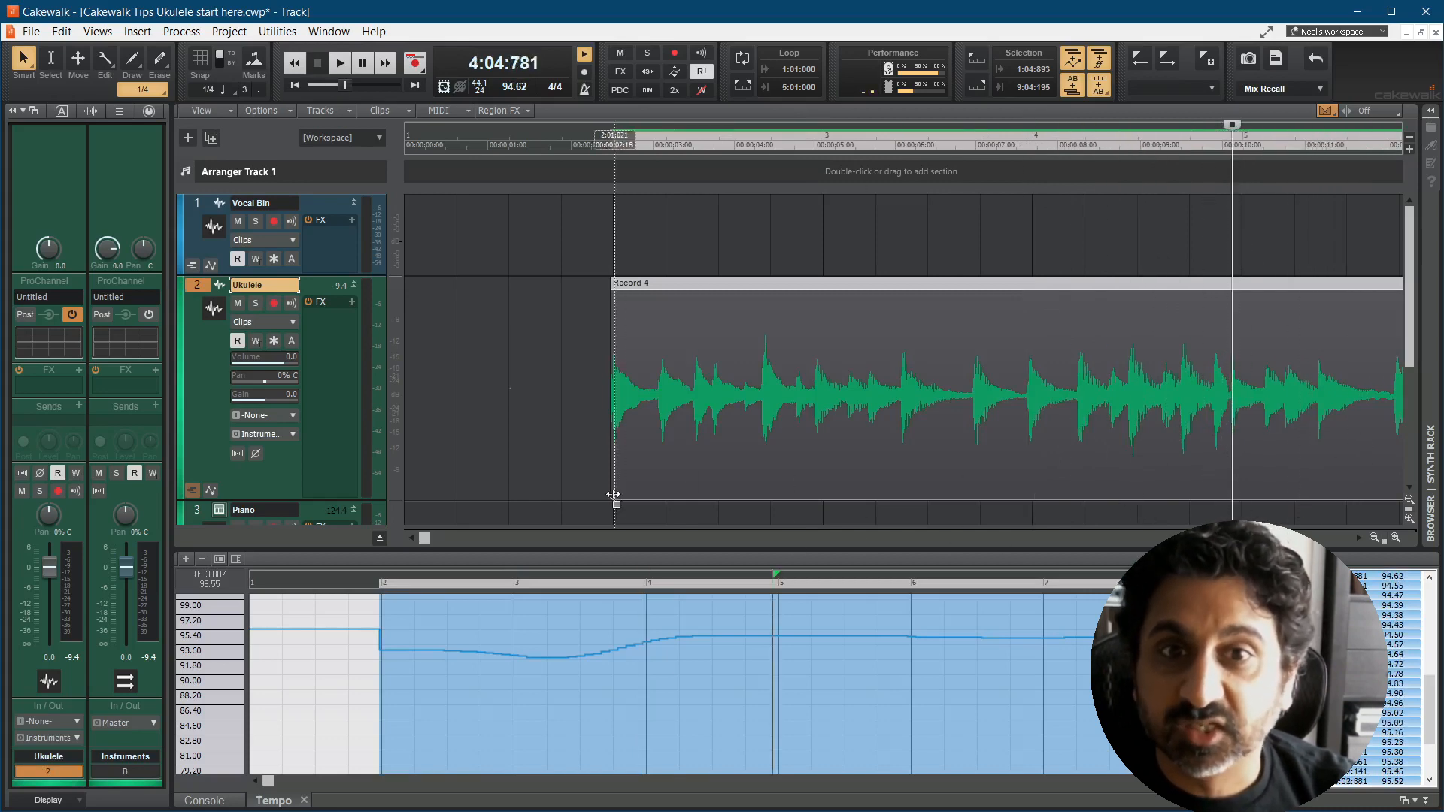
left_click(564, 490)
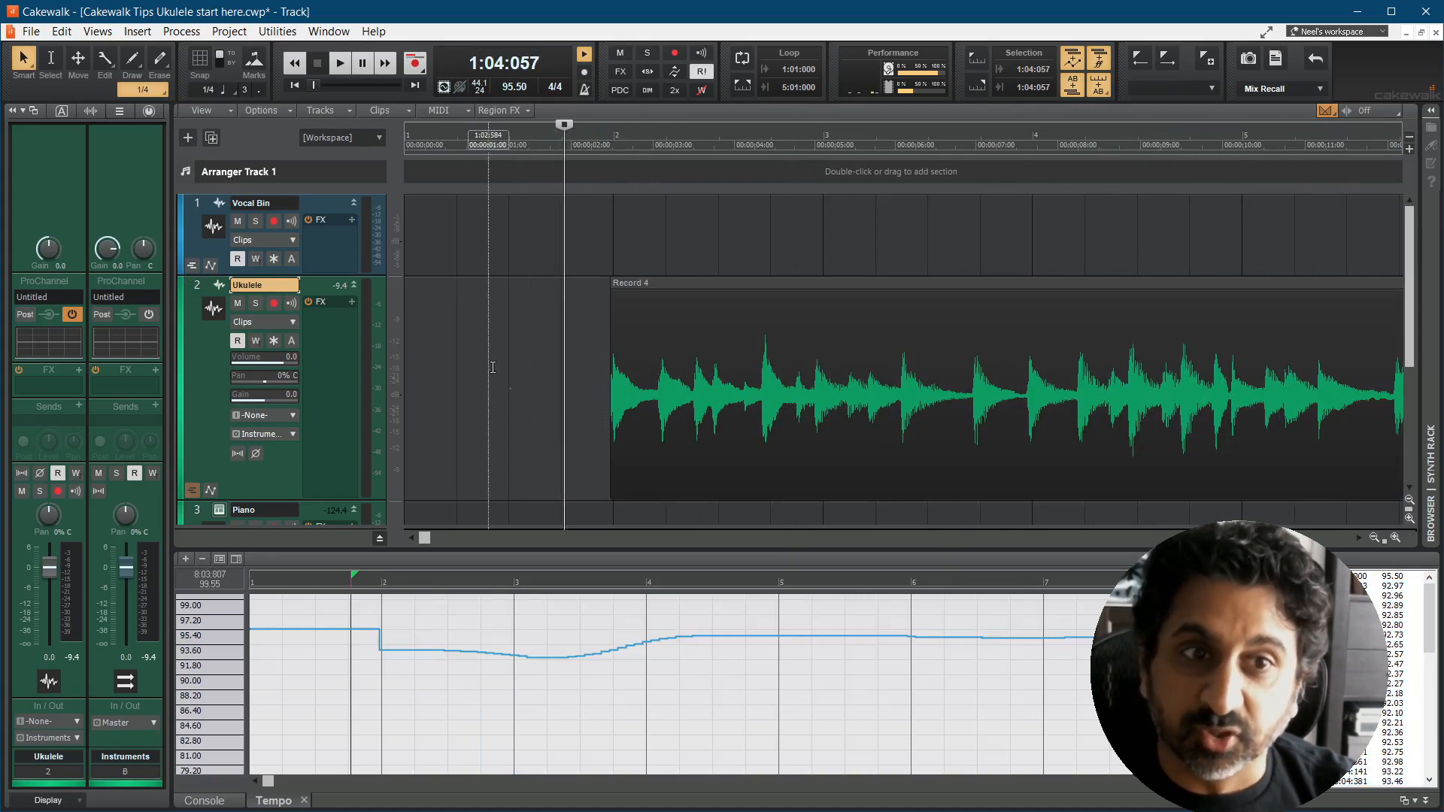
Step: Undo the audio-to-tempo conversion of the ukulele clip
scroll(546, 340, "down", 3)
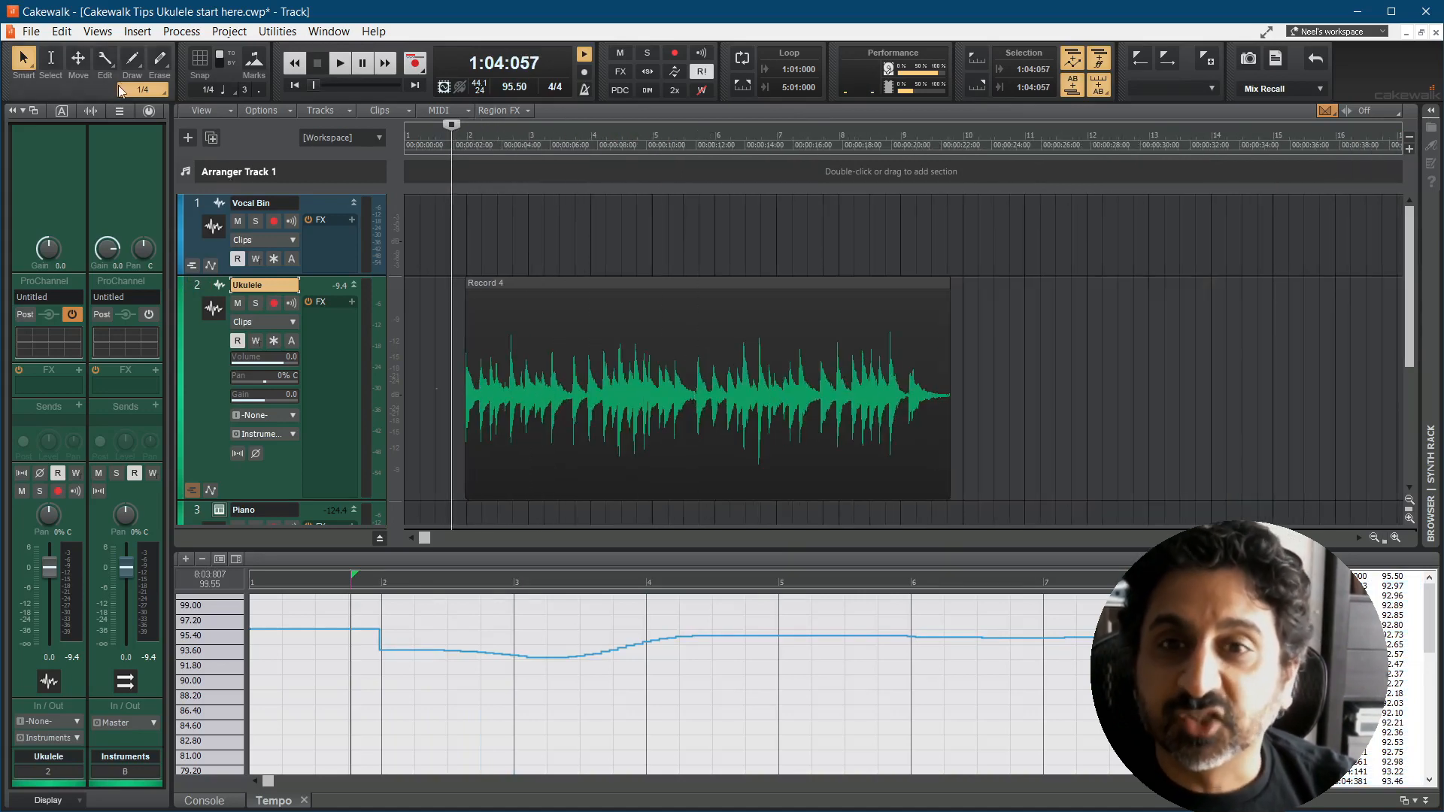
left_click(61, 31)
left_click(83, 45)
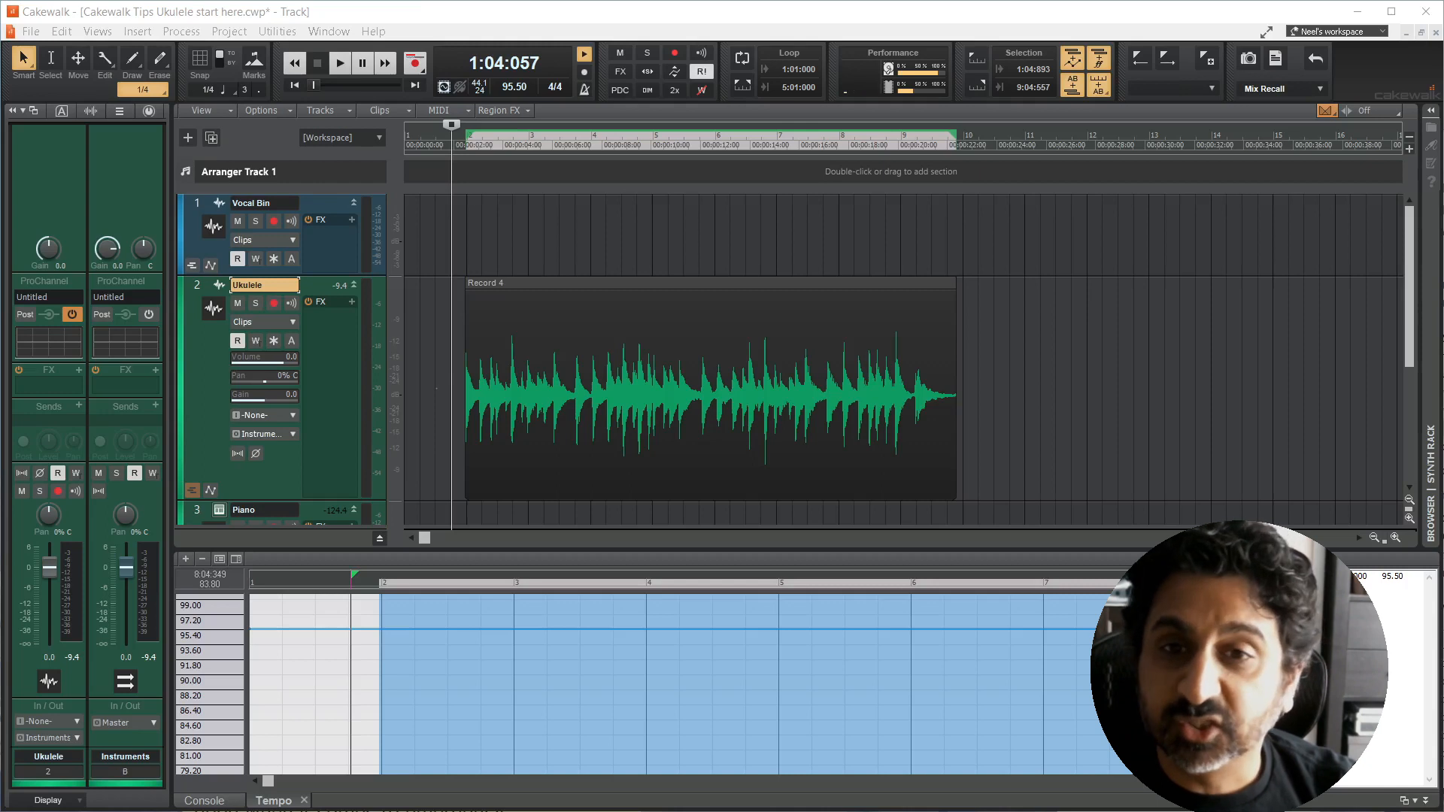
Step: Place the now time on the ukulele strum at 2:04:957 and set that point as measure 3, beat 1.000
left_click(499, 519)
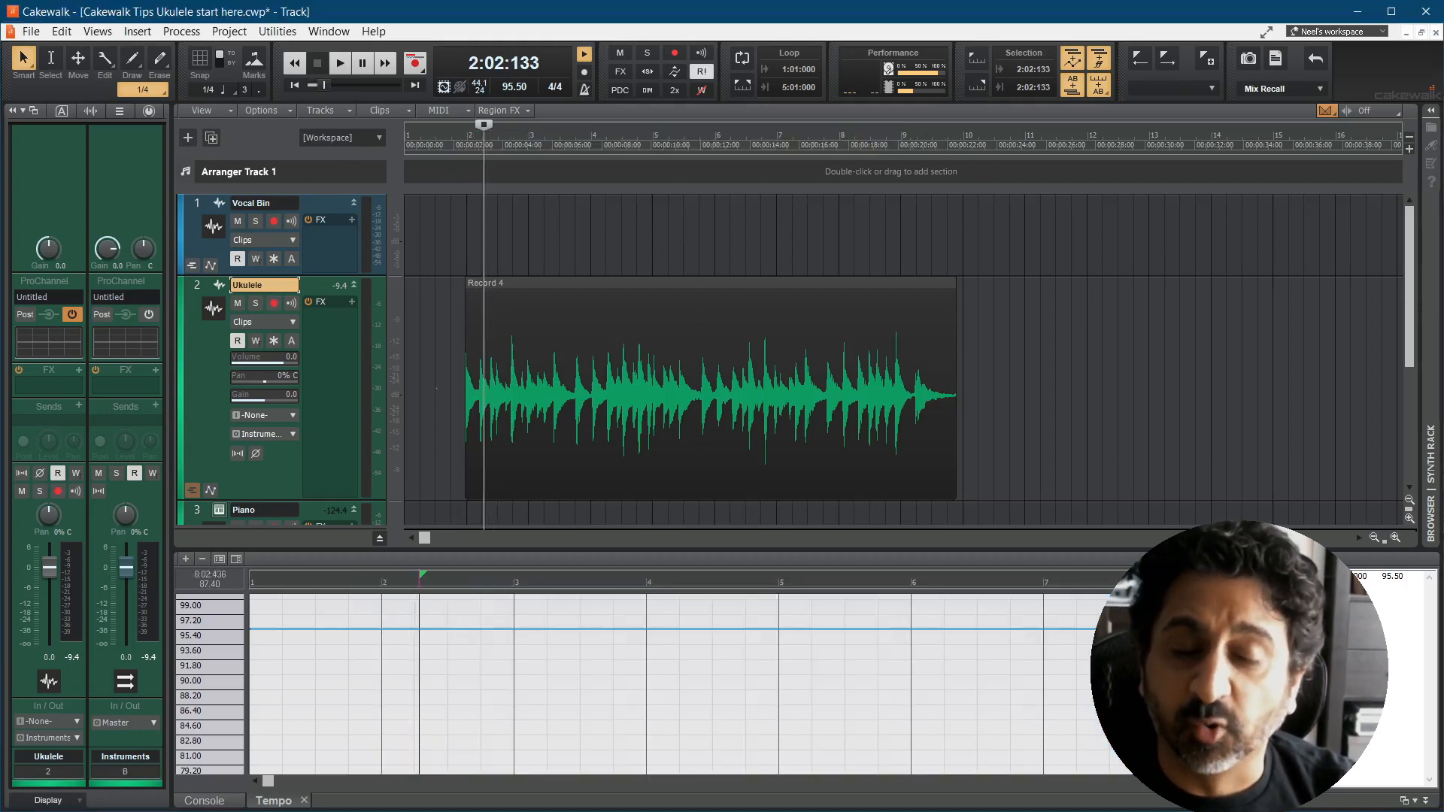
scroll(543, 471, "up", 3)
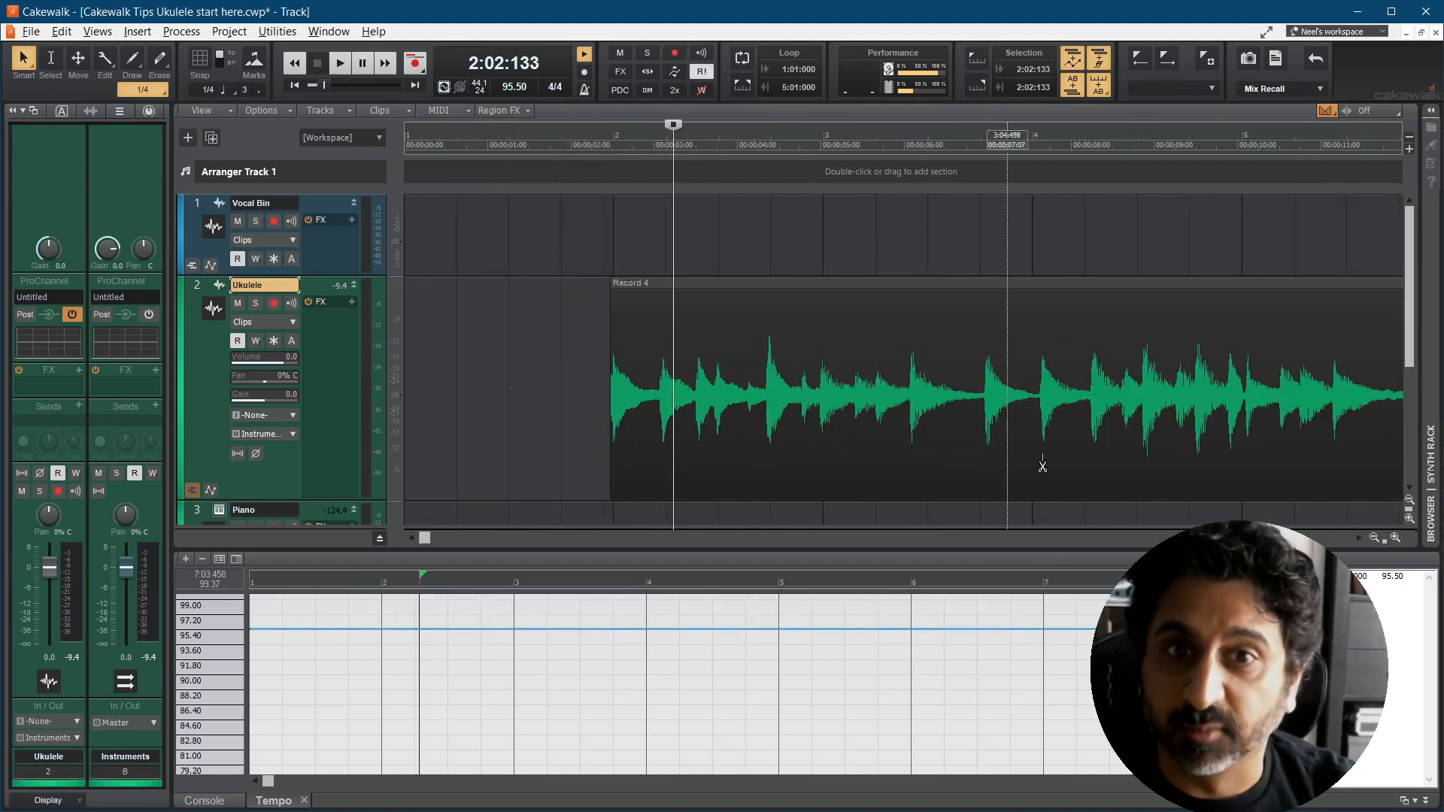
left_click_drag(1408, 334, 1418, 363)
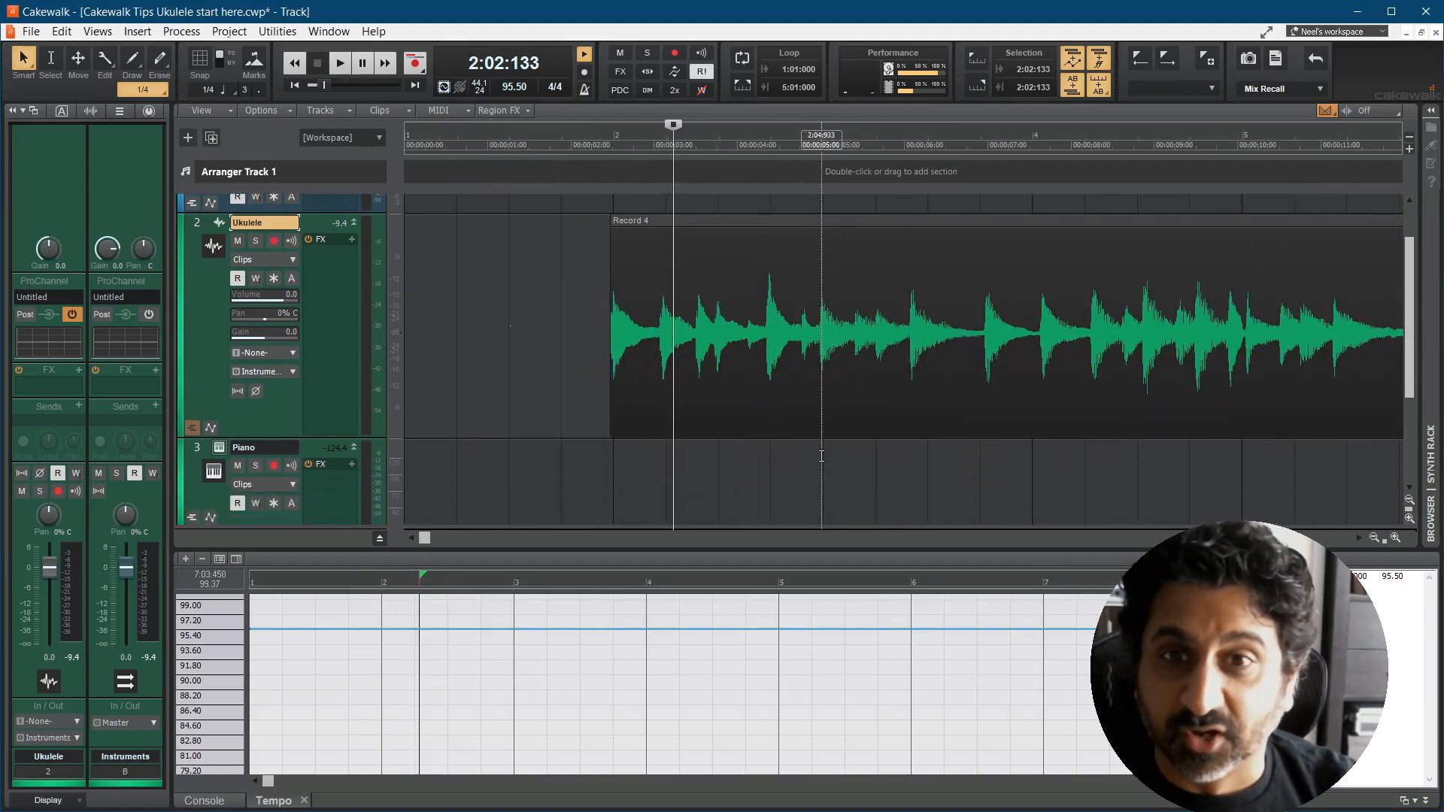
scroll(822, 455, "up", 1)
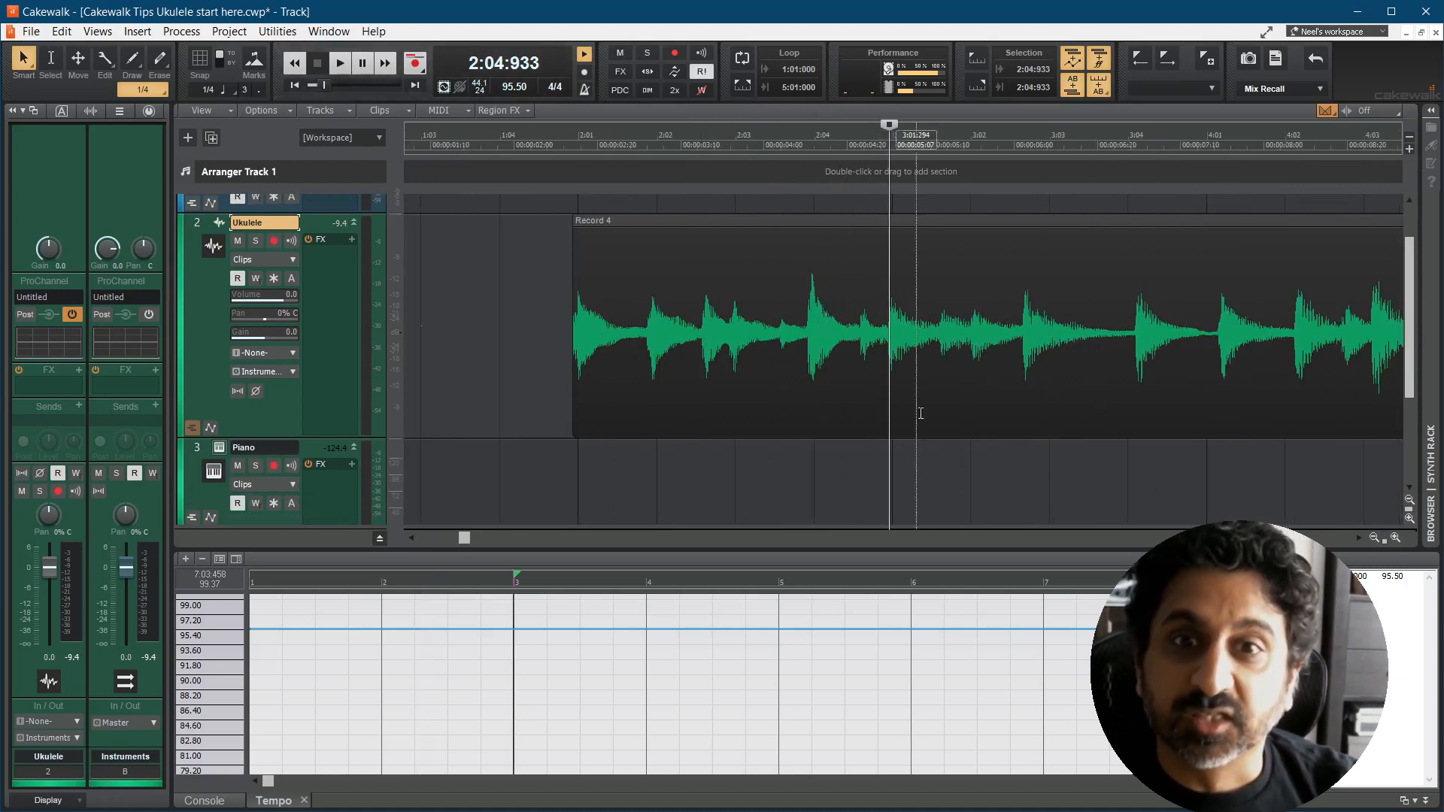
scroll(899, 469, "up", 1)
left_click(908, 461)
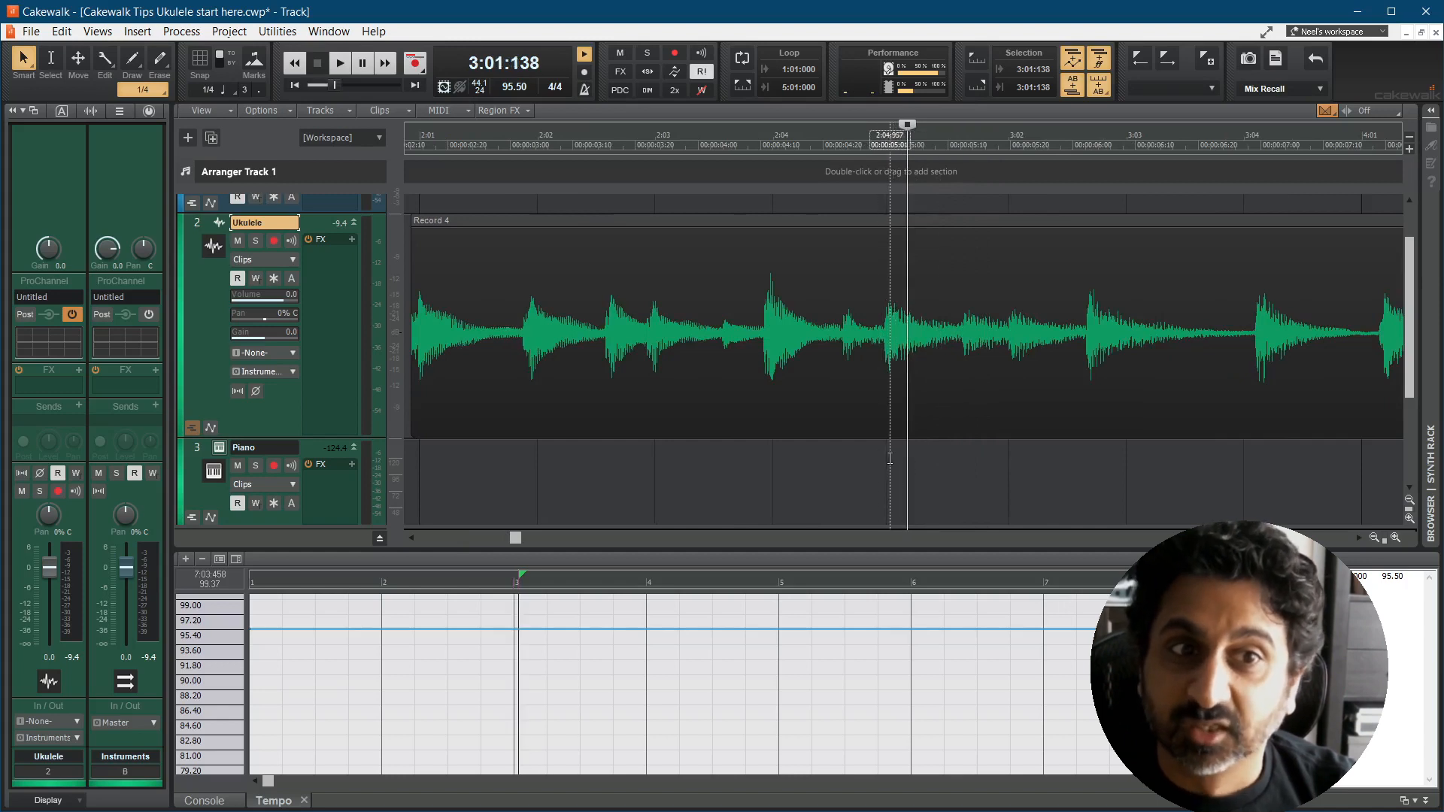
left_click(890, 458)
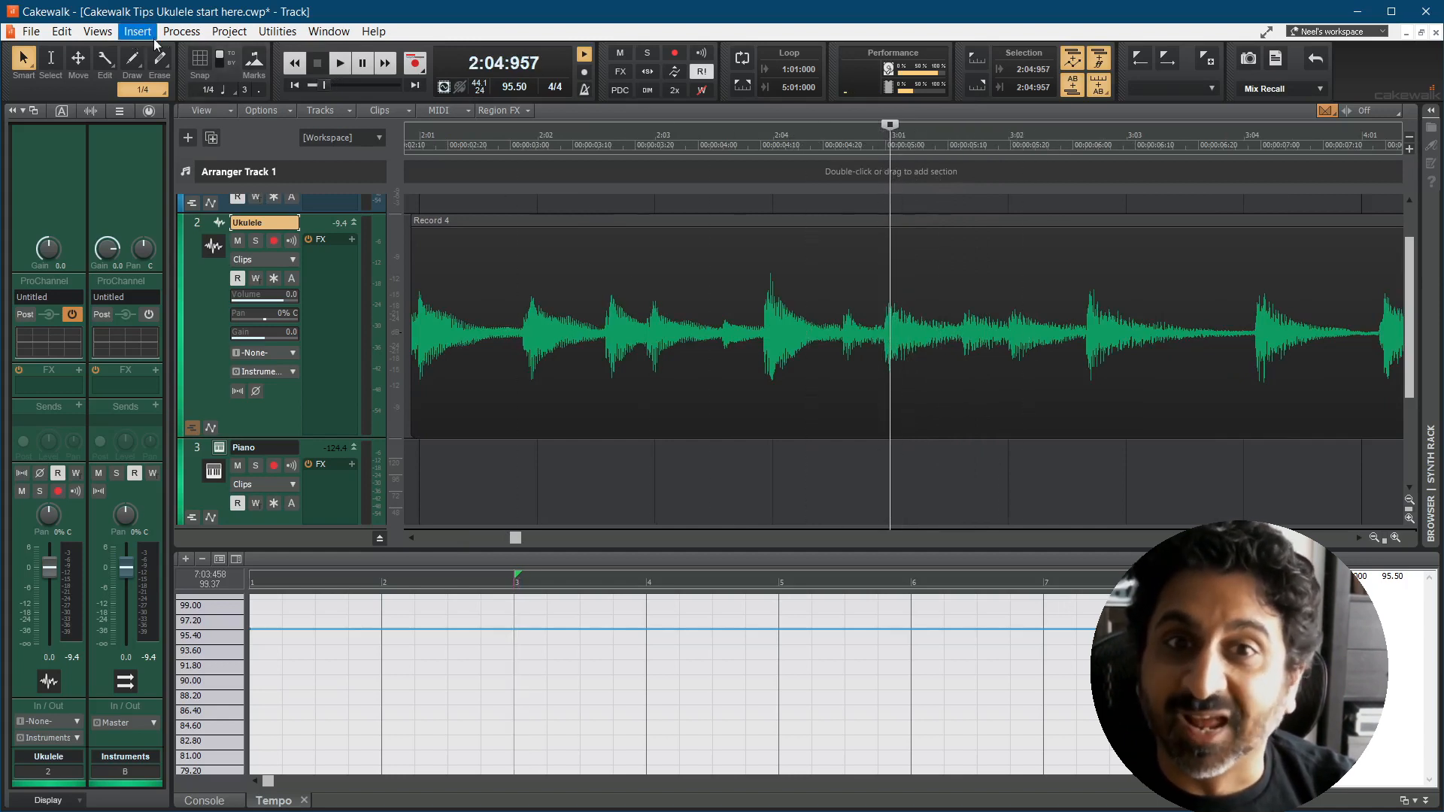
left_click(239, 33)
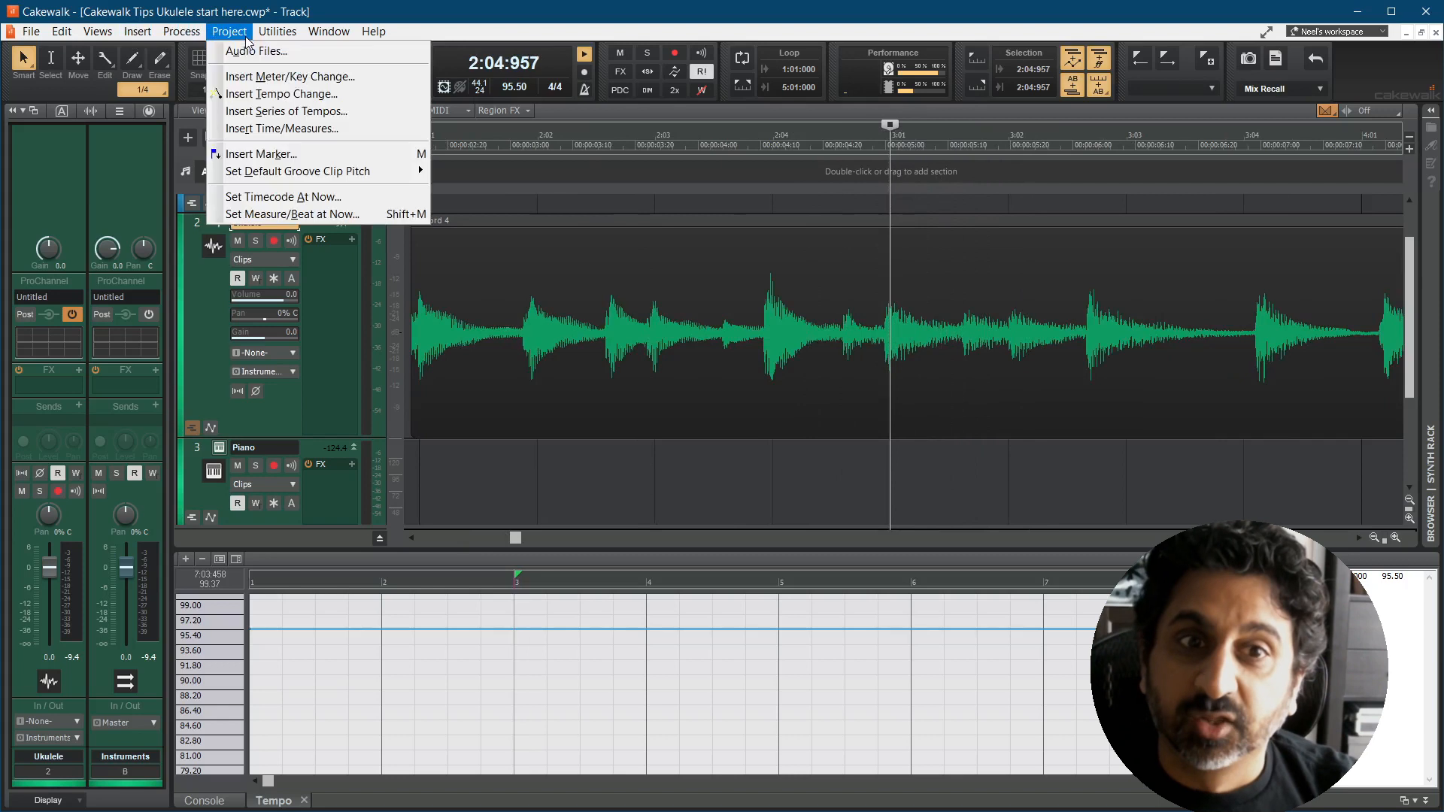
left_click(315, 213)
left_click_drag(1265, 449, 999, 416)
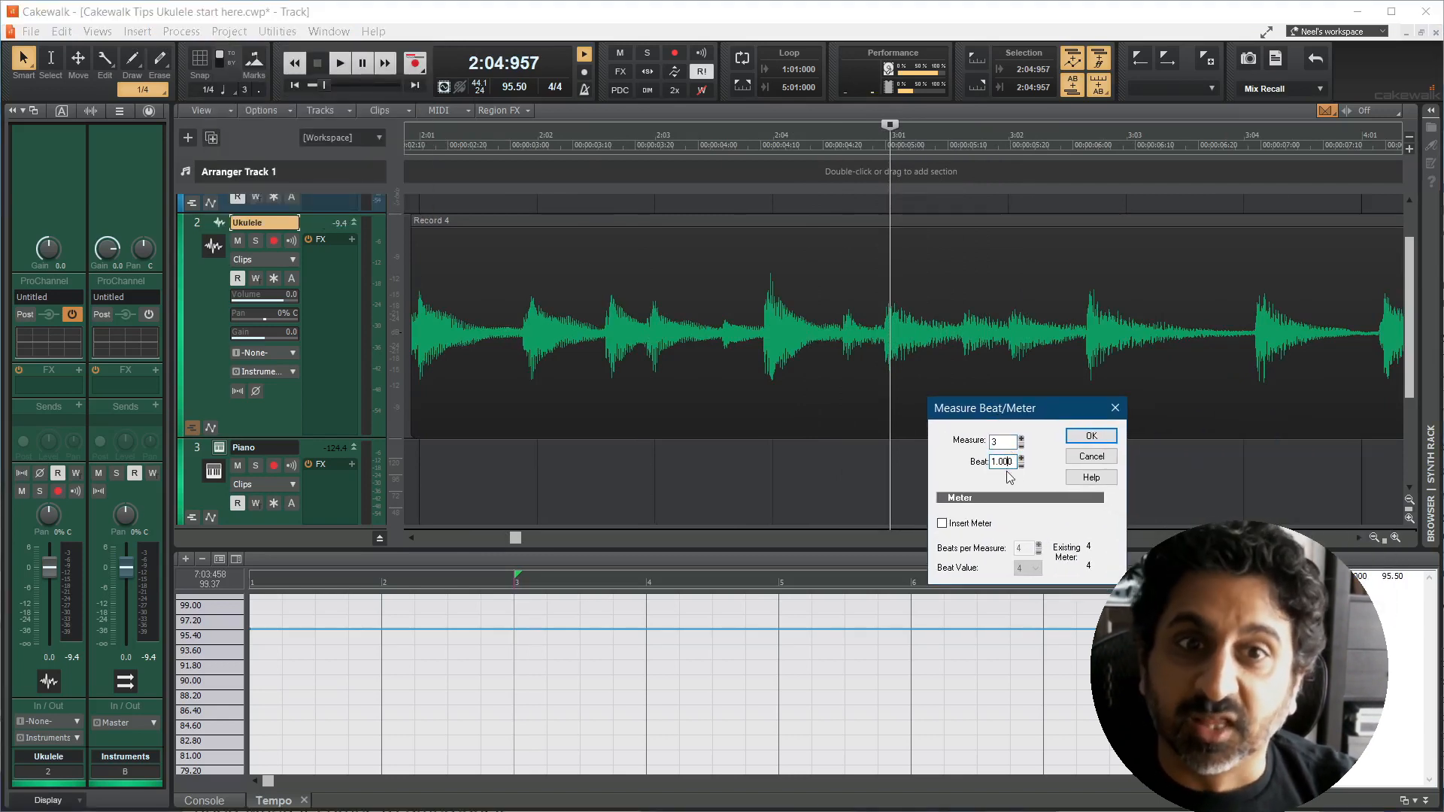
left_click(1098, 441)
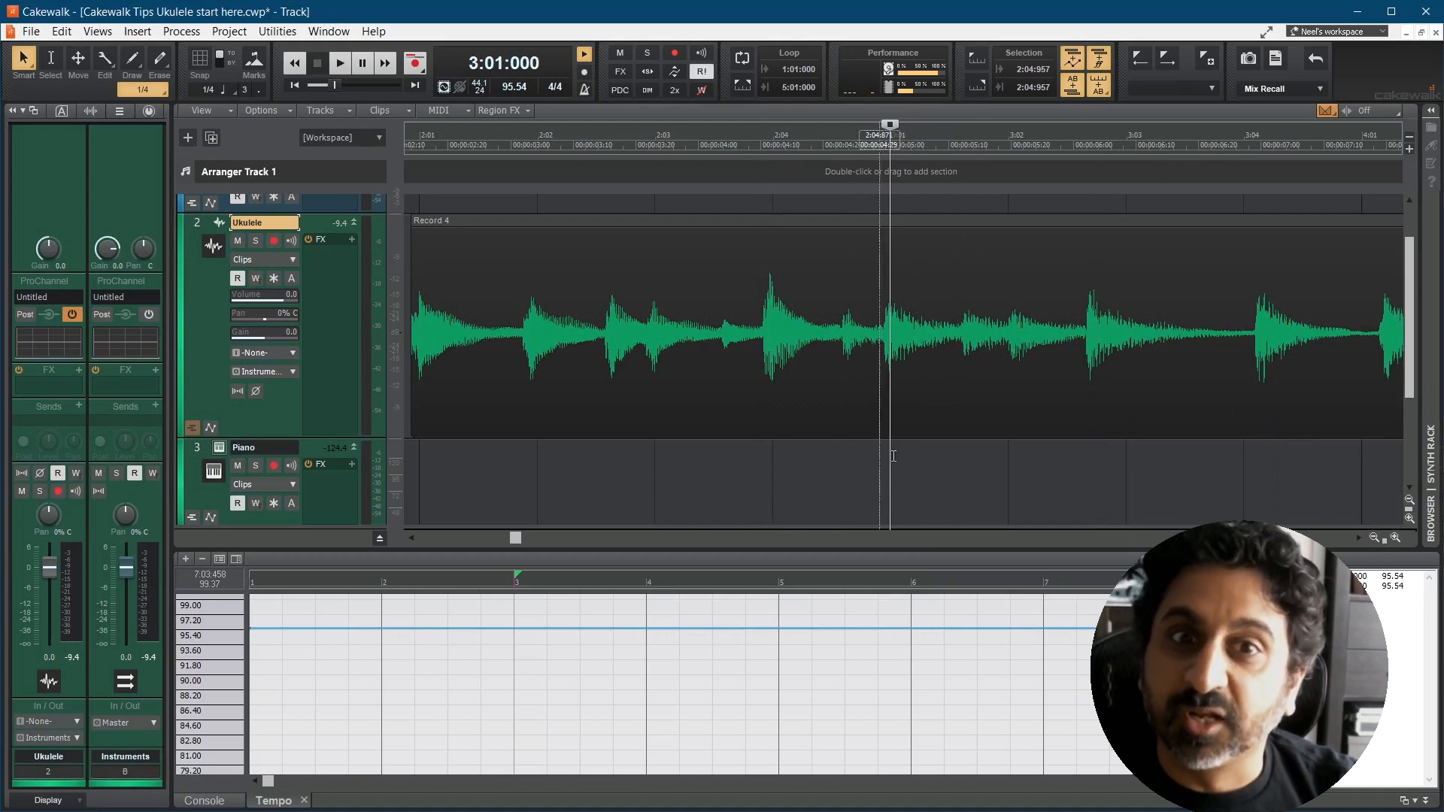
Step: Play on from measure 3 and set the downbeat strum at 4:01:187 as measure 4, beat 1.000
key("space")
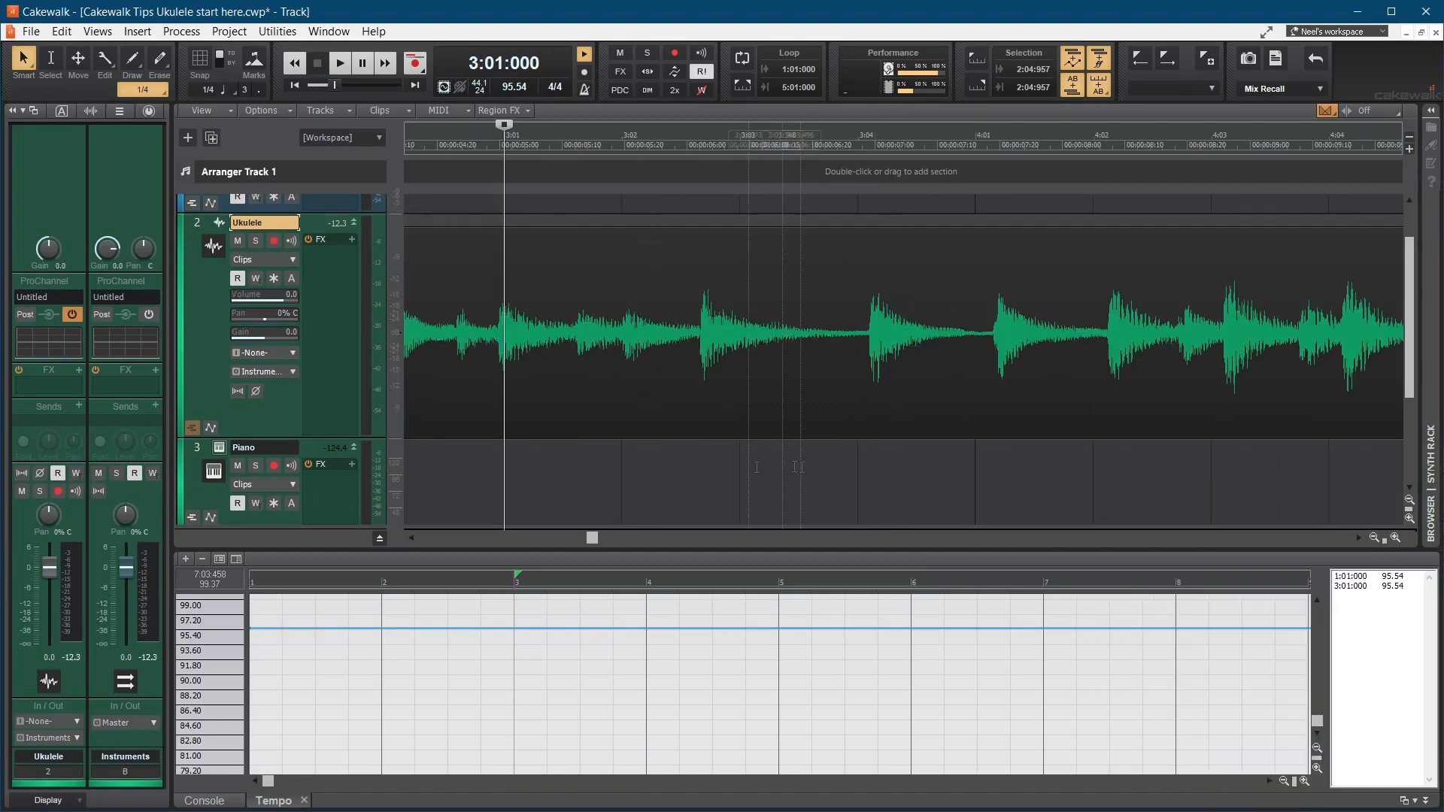
left_click(999, 452)
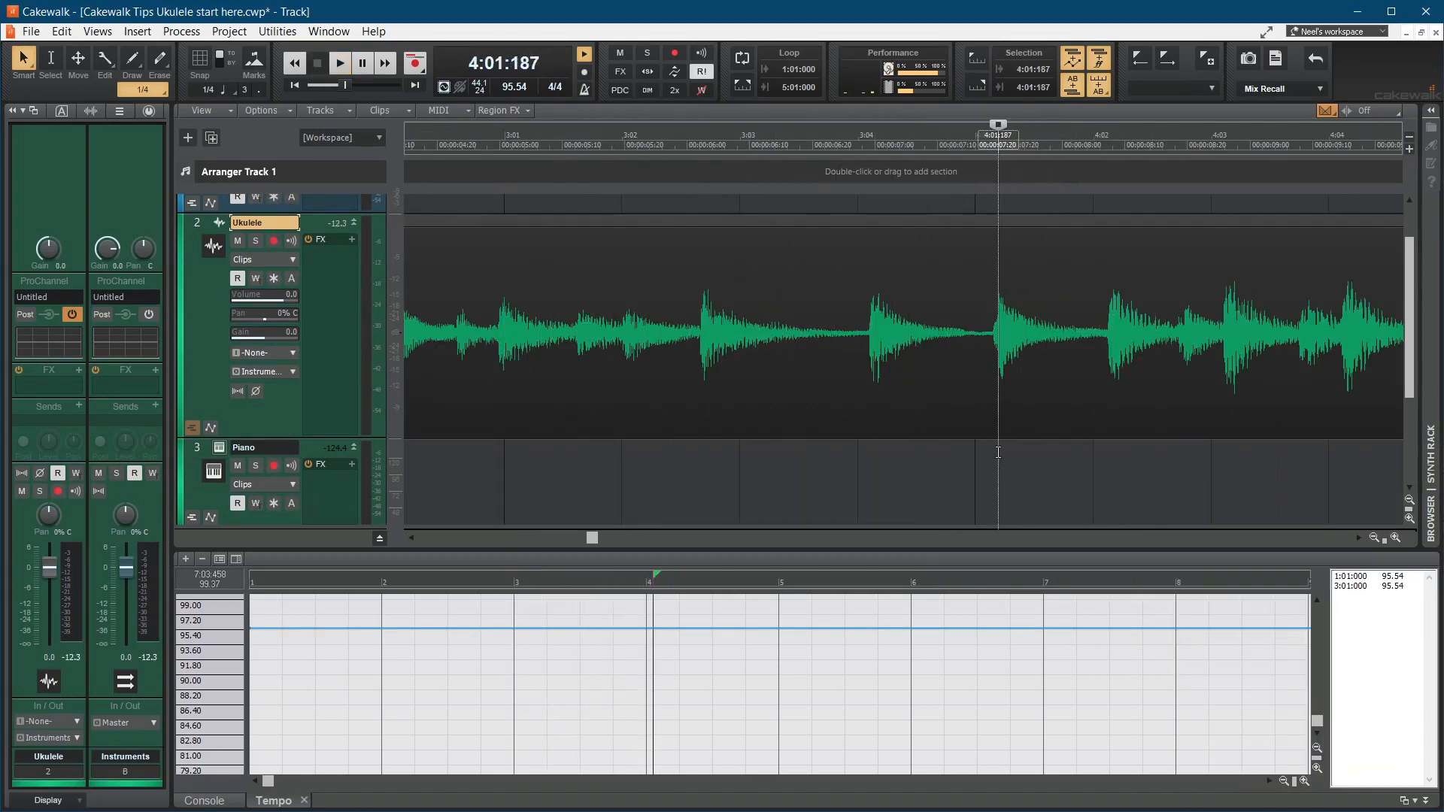
left_click(228, 31)
left_click(307, 213)
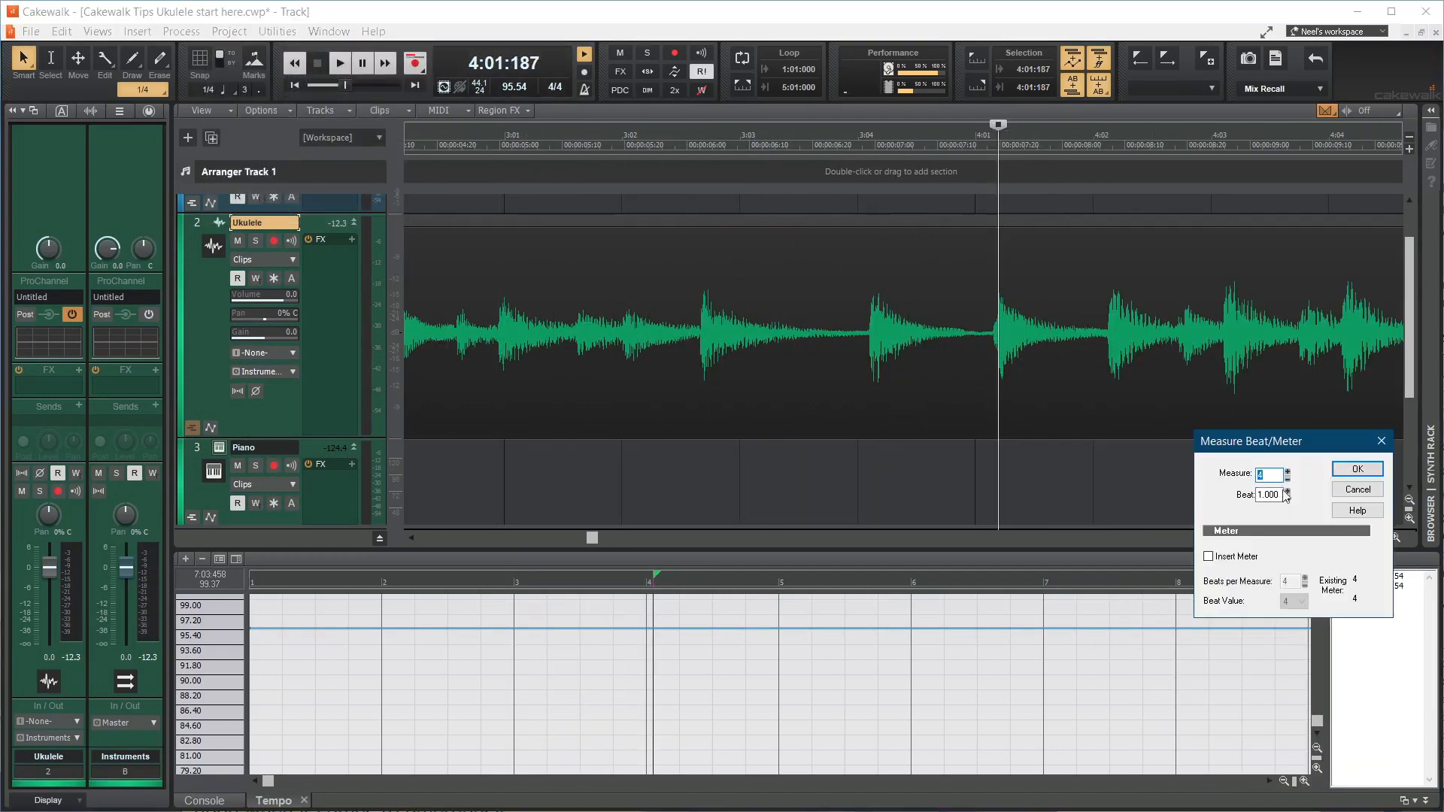
left_click(1350, 470)
Step: Play on from measure 4 and set the downbeat strum at 4:04:706 as measure 5, beat 1
key("space")
Step: Play on from measure 5 and set the downbeat strum at 6:01:227 as measure 6, beat 1
key("space")
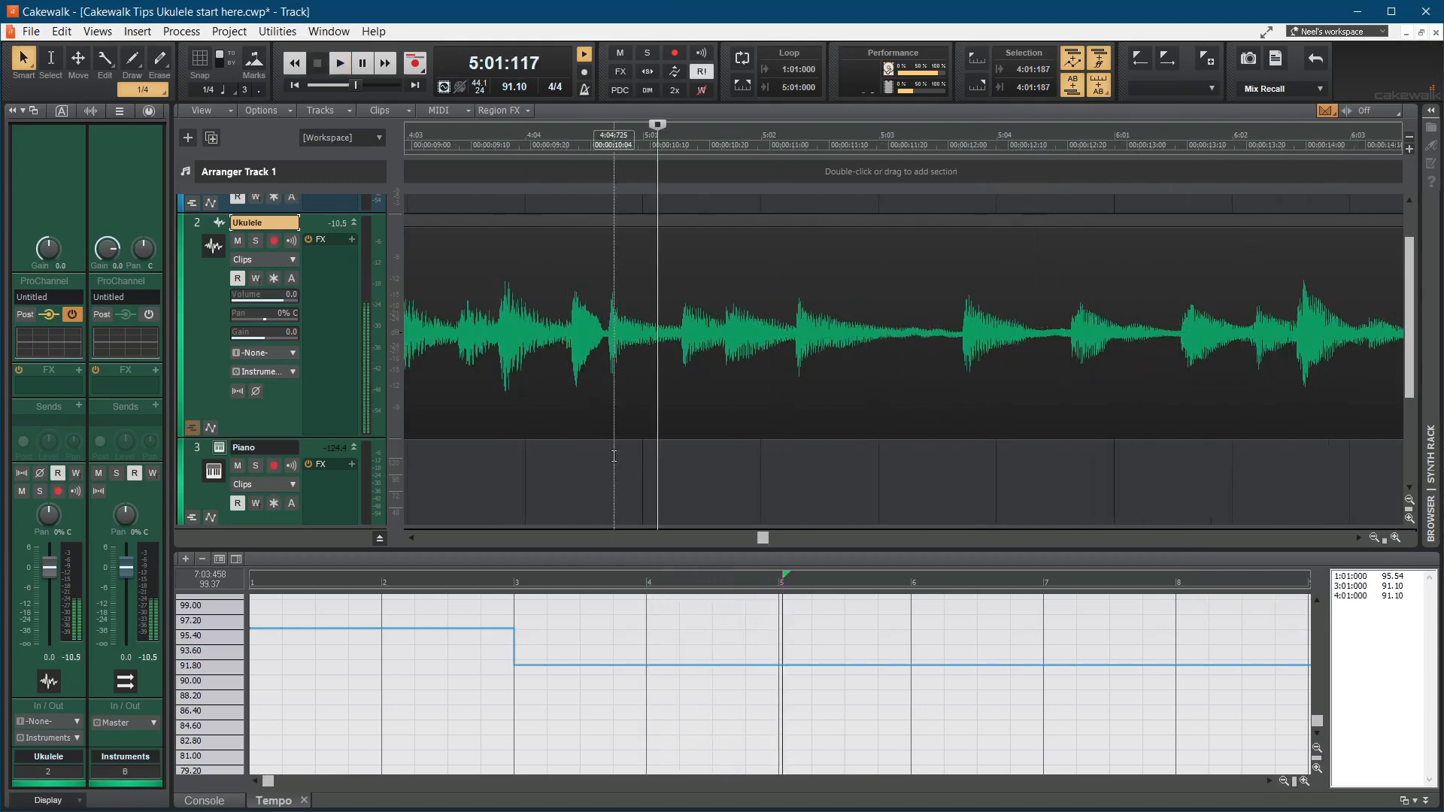
left_click(613, 452)
left_click(228, 31)
left_click(307, 213)
left_click(1351, 470)
key("space")
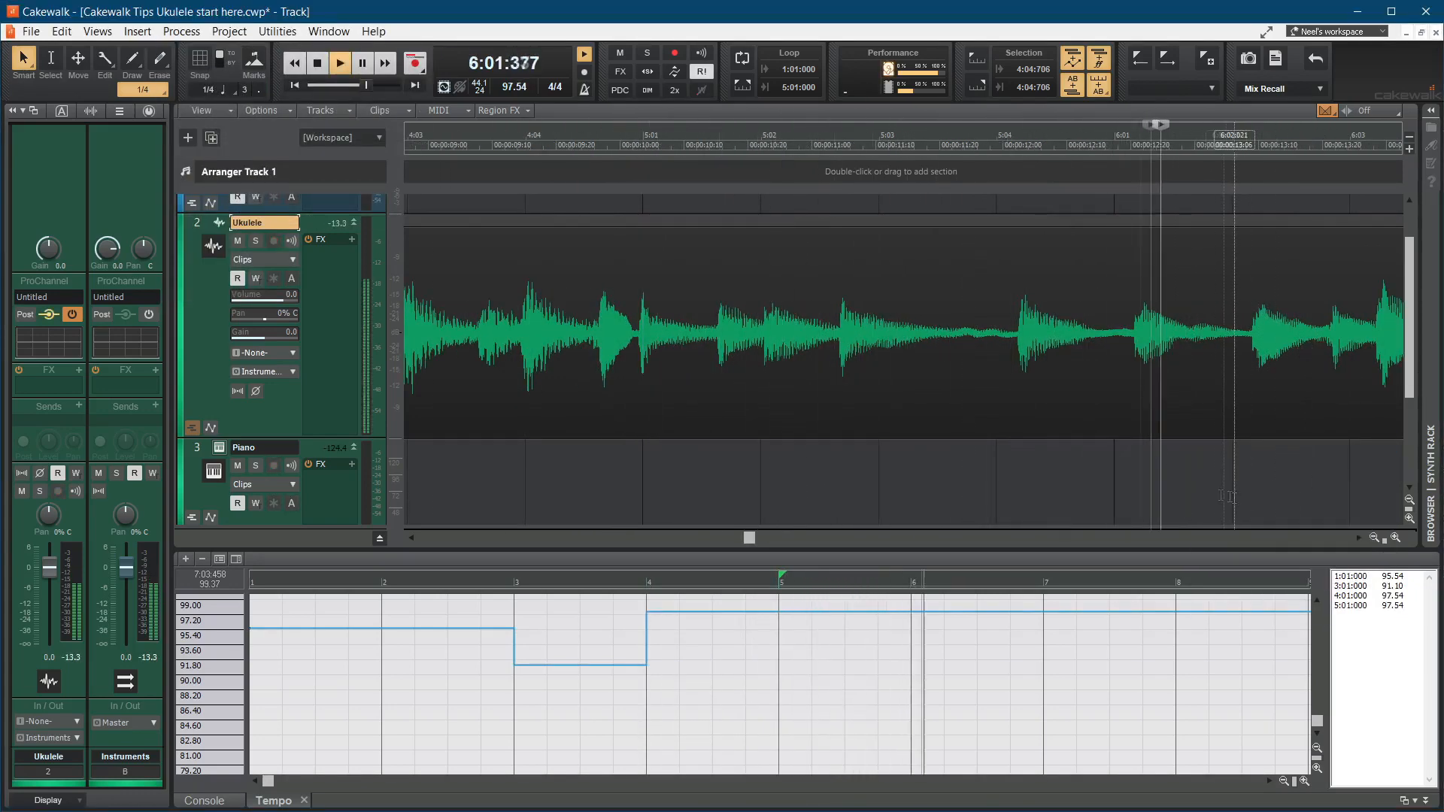
Step: Play on from measure 6 and set the downbeat strum at 6:04:825 as measure 7, beat 1
key("space")
left_click(1142, 488)
key("shift+m")
key("Return")
Step: Play on from measure 7 and set the downbeat strum at 8:01:100 as measure 8, beat 1.000
key("space")
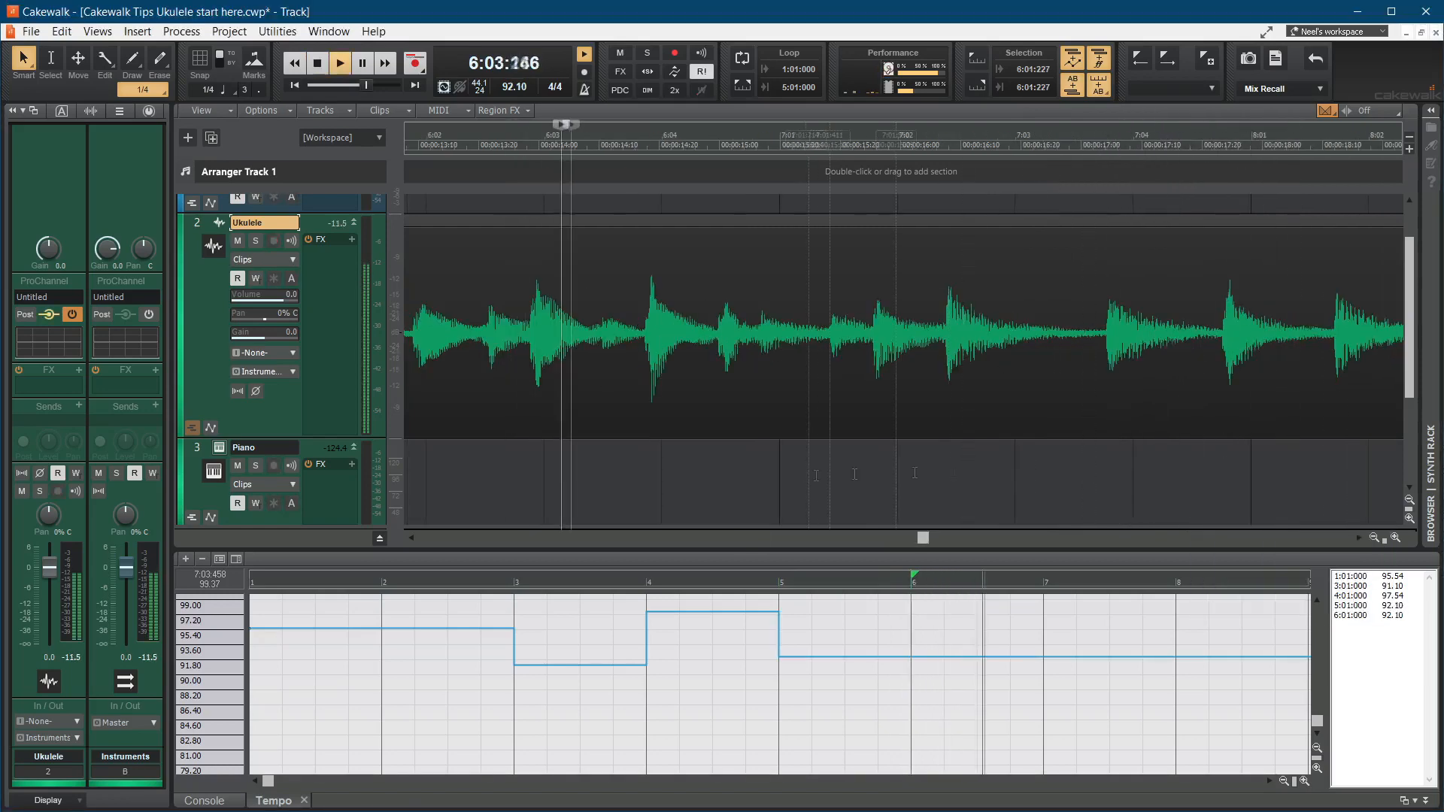
left_click(819, 454)
key("shift+m")
key("Return")
key("space")
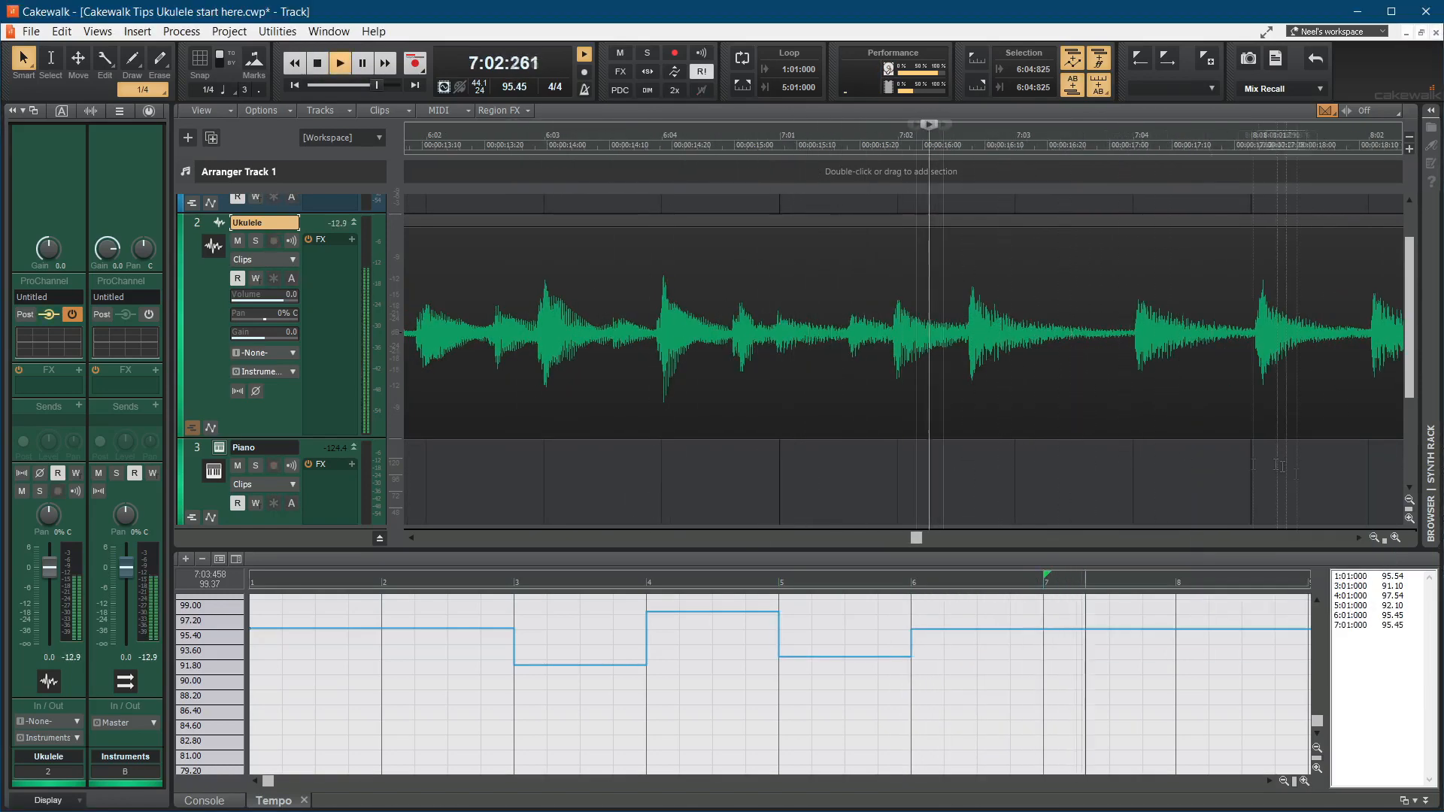
Step: Play the clip's ending, replay it from 7:04:819, and set the strum at 8:01:889 as measure 8, beat 2.000
key("space")
left_click(1260, 470)
key("shift+m")
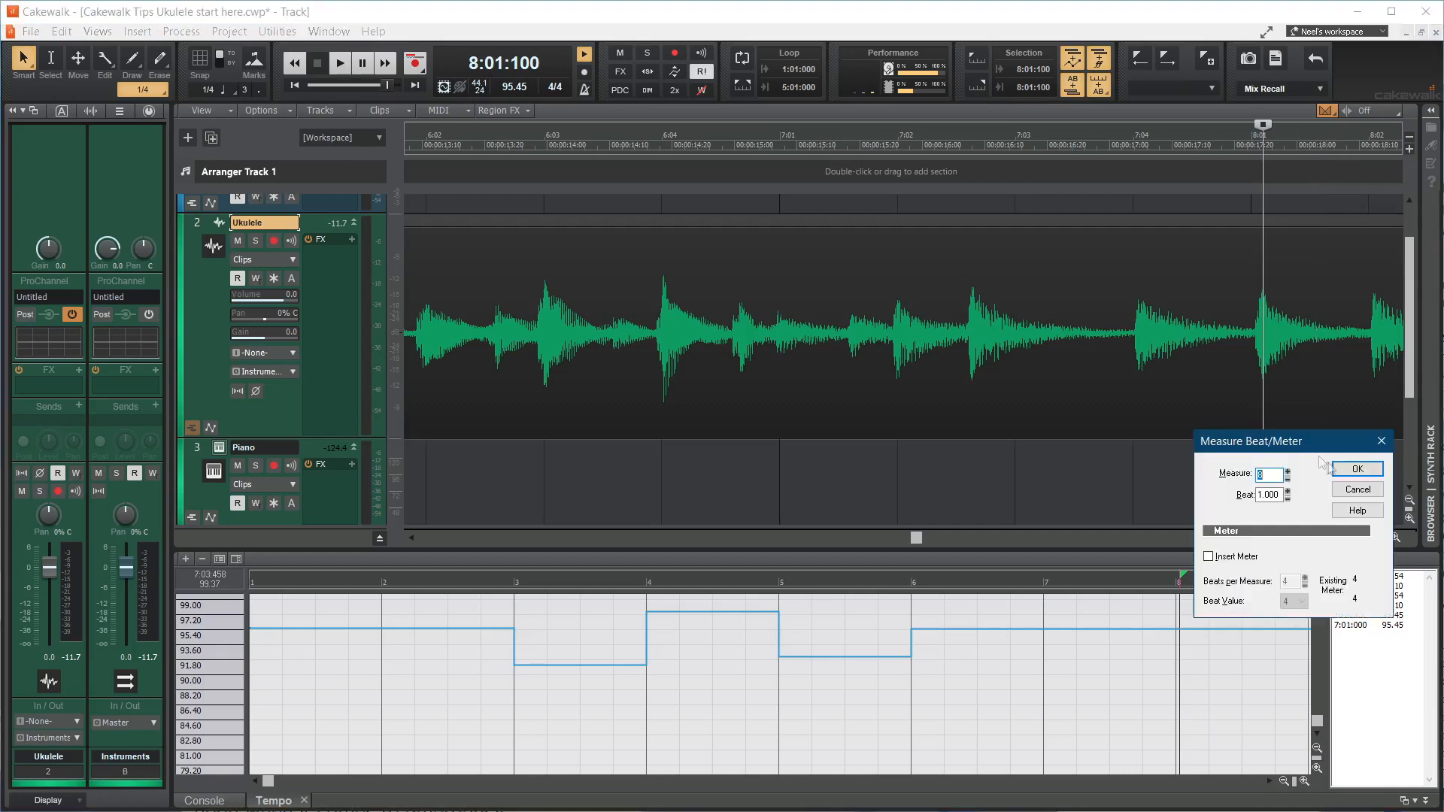
left_click(1357, 470)
key("space")
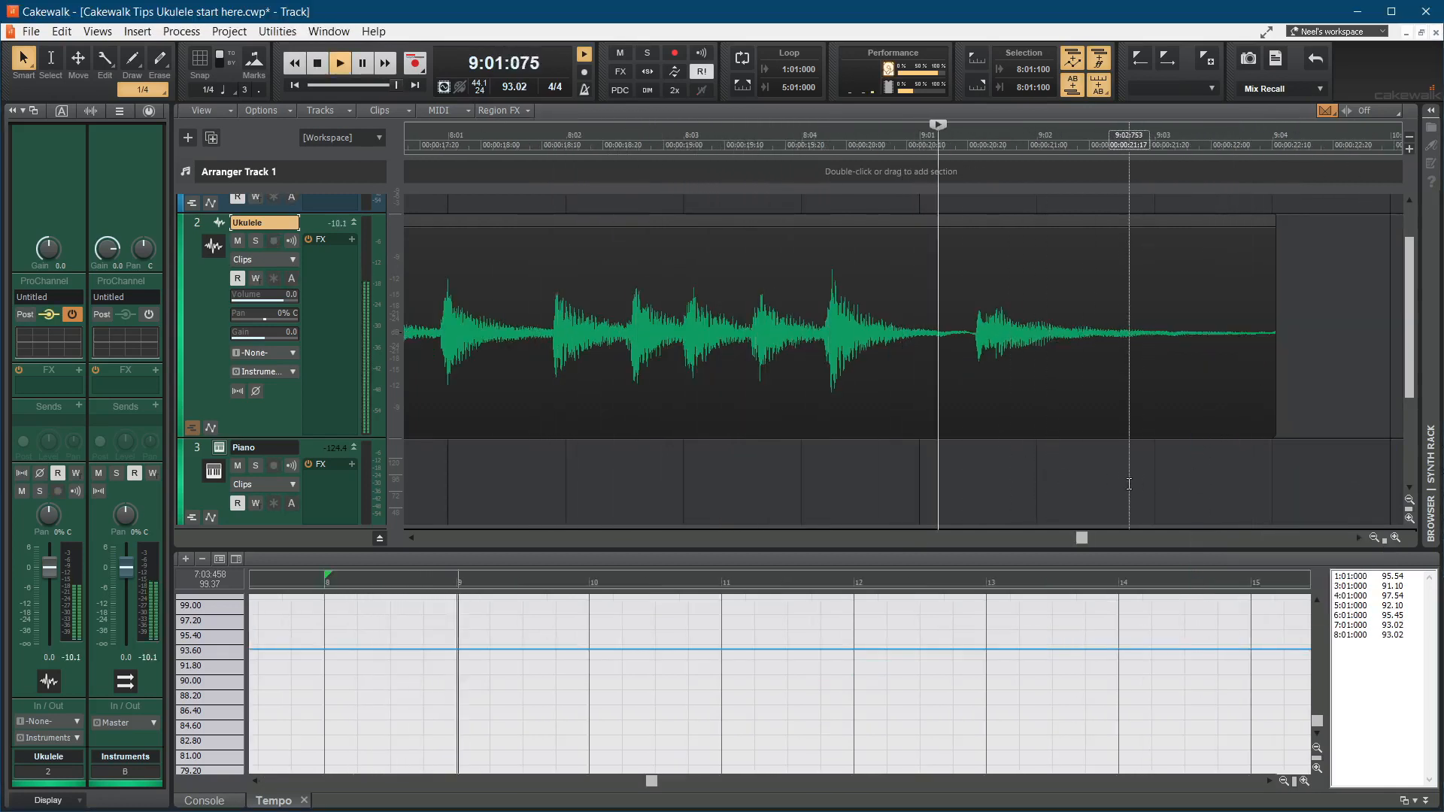
key("space")
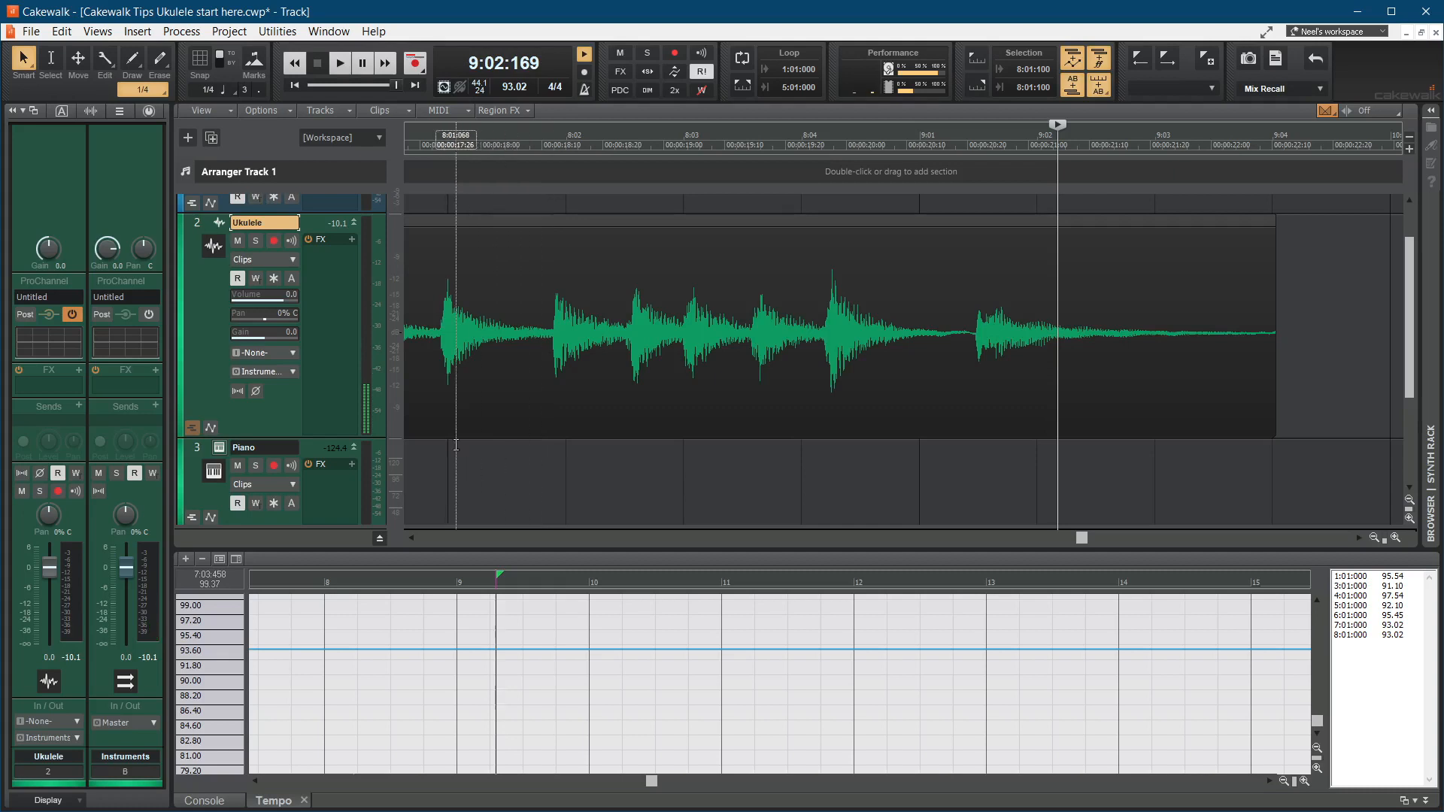
left_click(431, 446)
key("space")
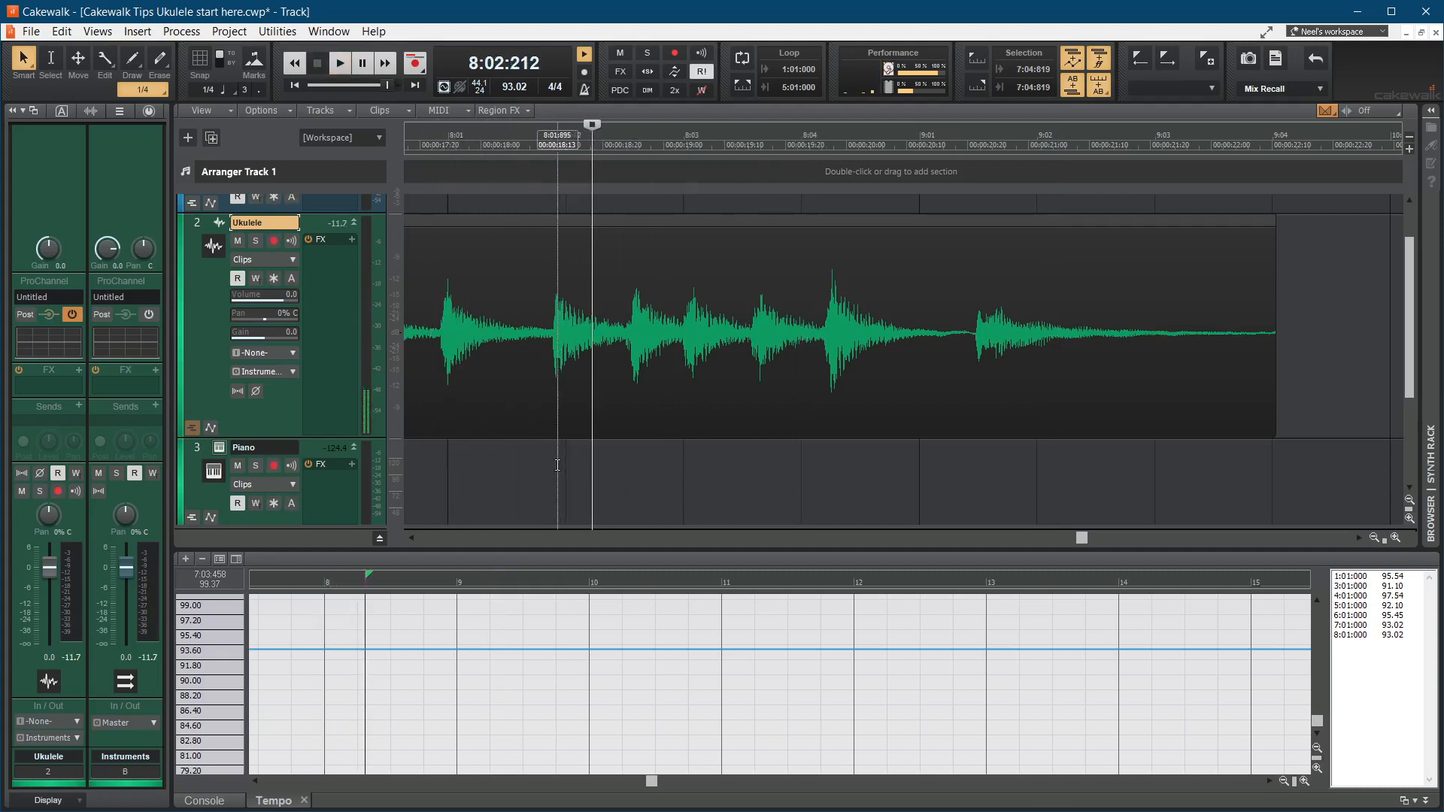
left_click(557, 465)
key("ctrl+m")
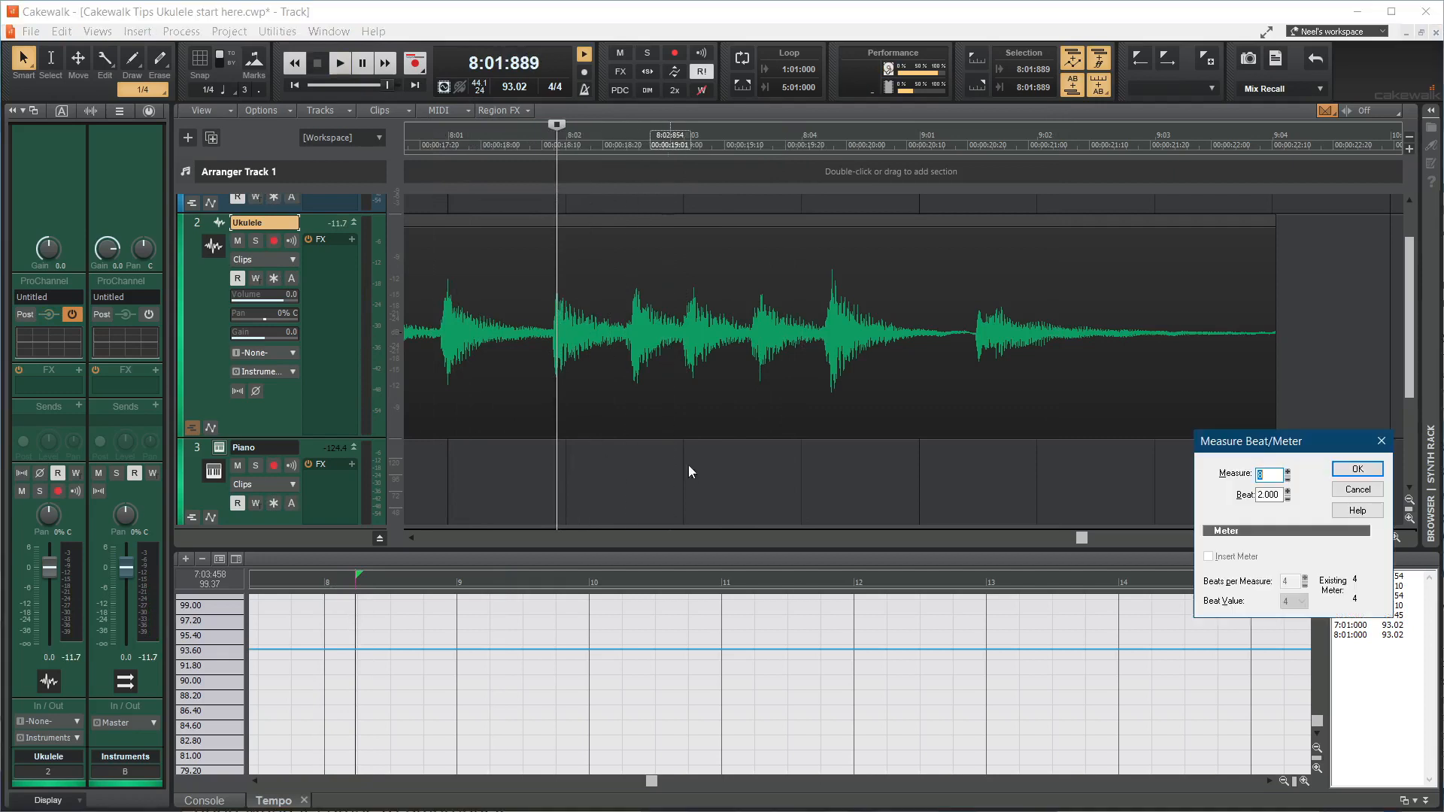
left_click(1341, 474)
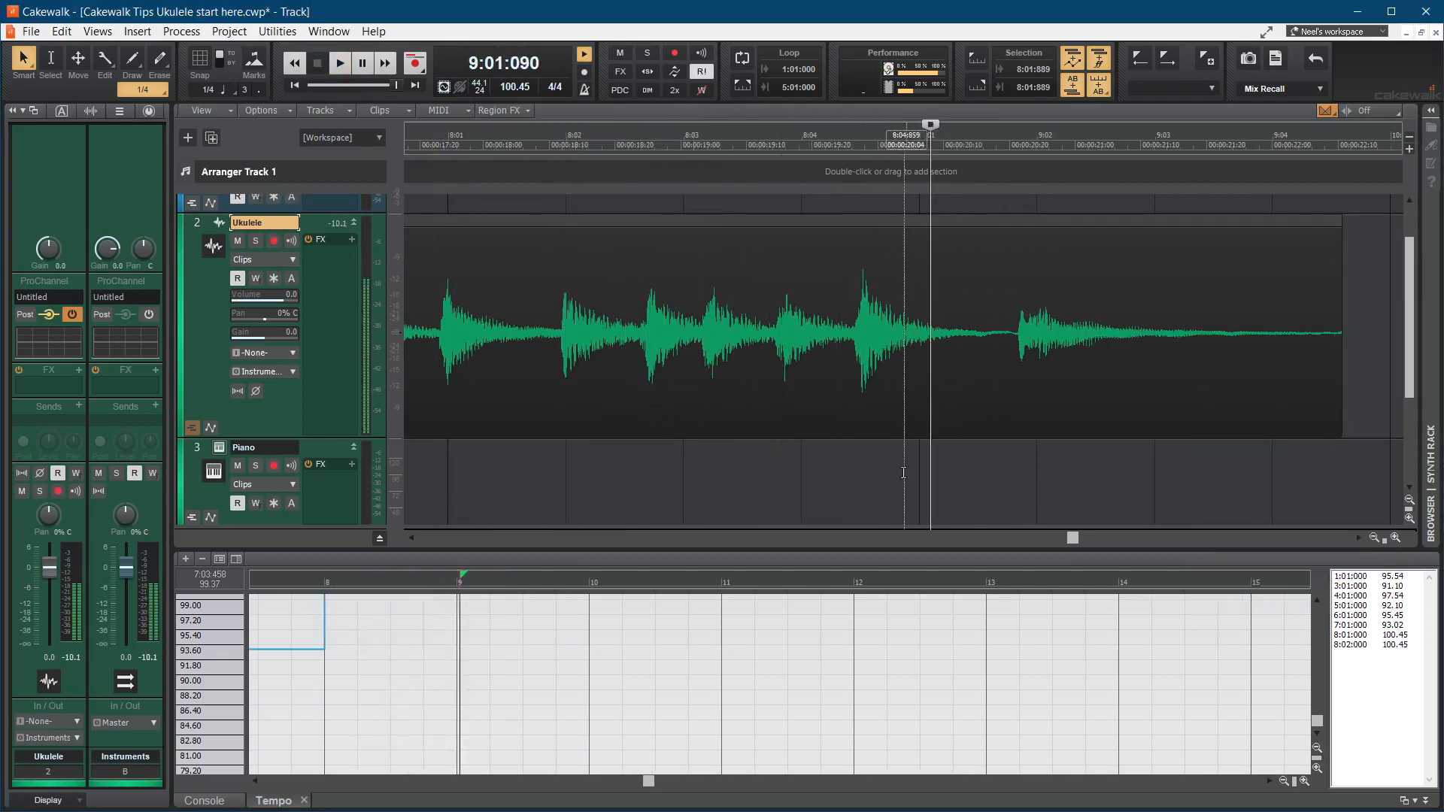
Step: Set the ukulele strum at 8:04:515 as measure 8, beat 4.000
left_click(864, 461)
key("m")
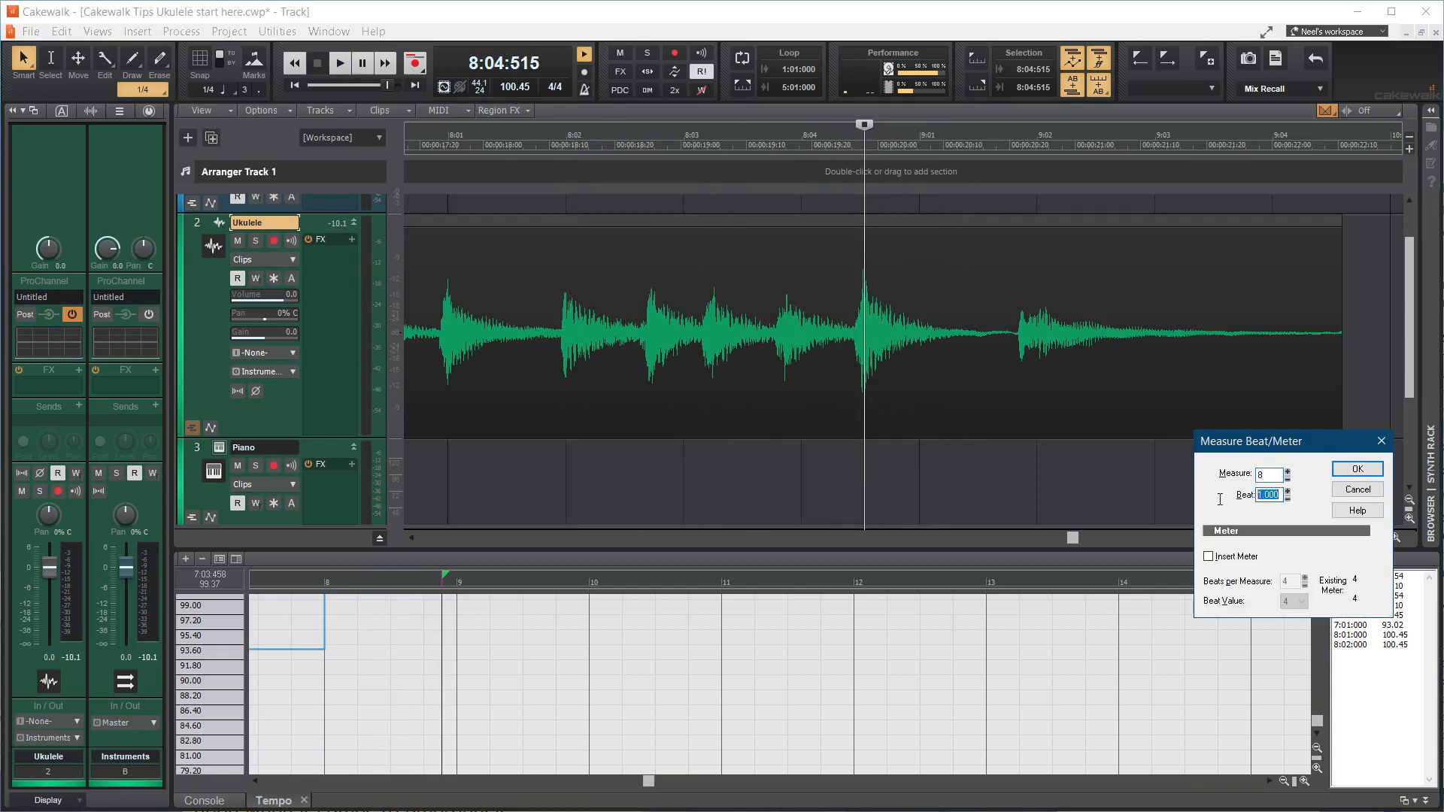
left_click(1358, 469)
Step: Play on from measure 8, beat 2 and set the final strum at 9:01:205 as measure 9, beat 1.000
left_click(570, 477)
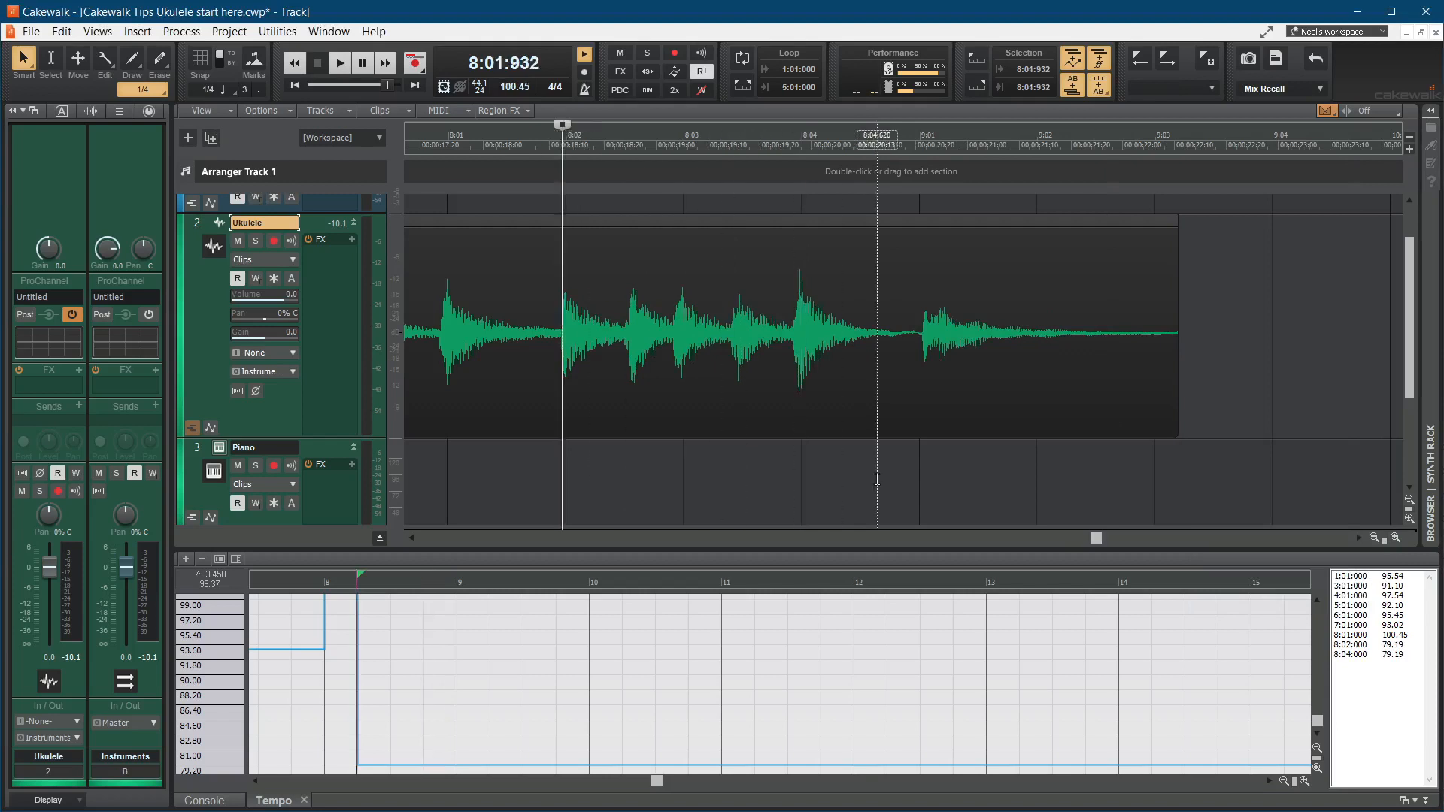
key("space")
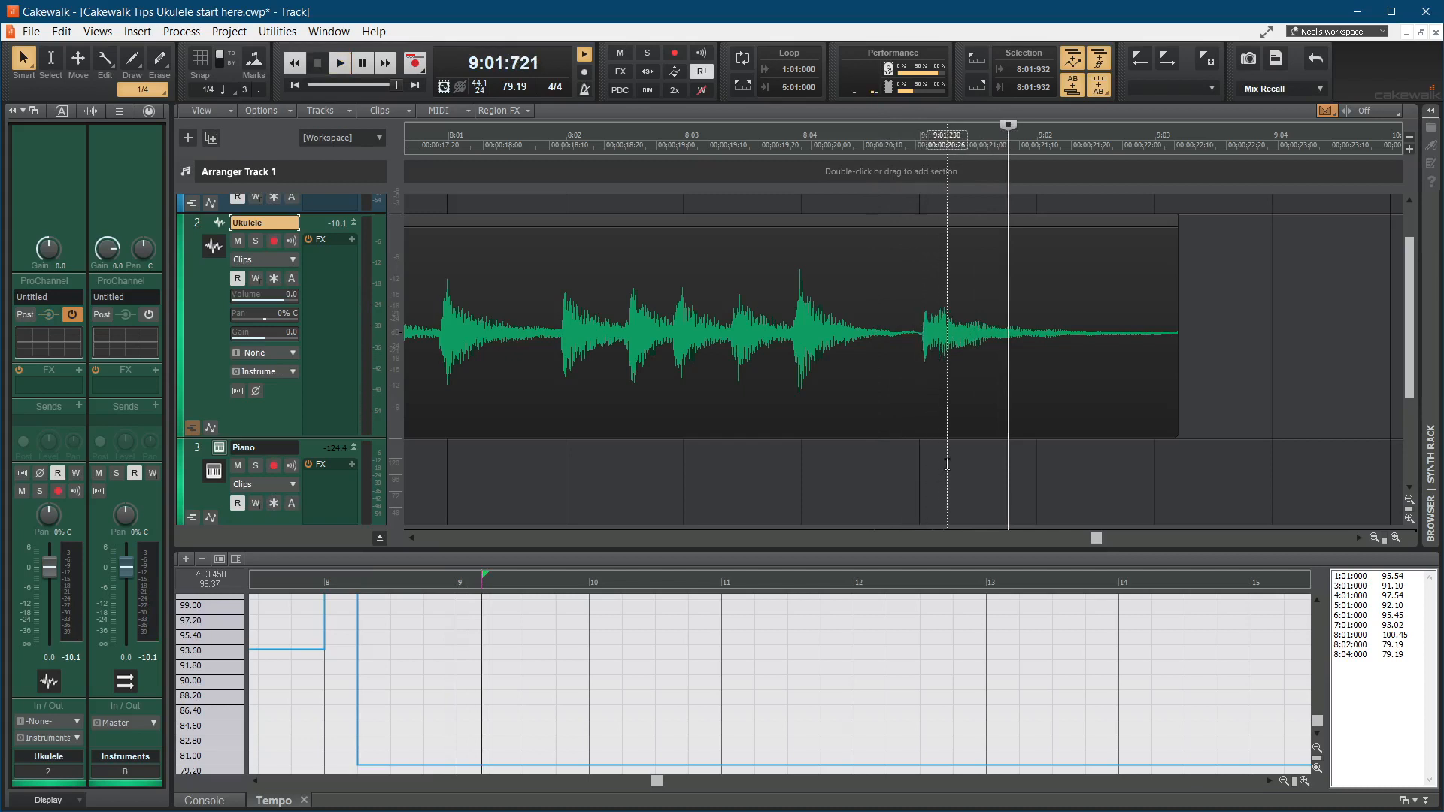
left_click(944, 463)
key("m")
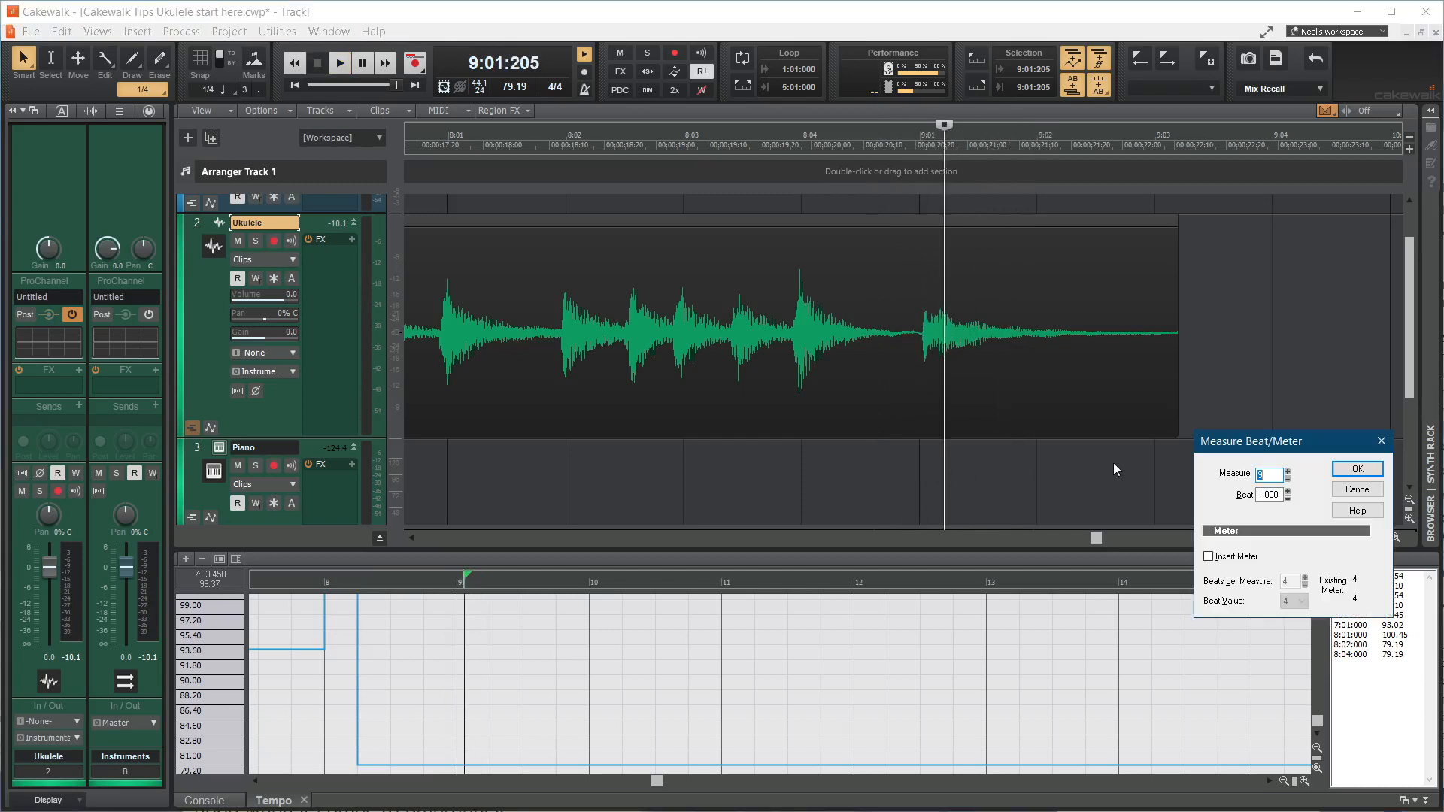
left_click(1361, 472)
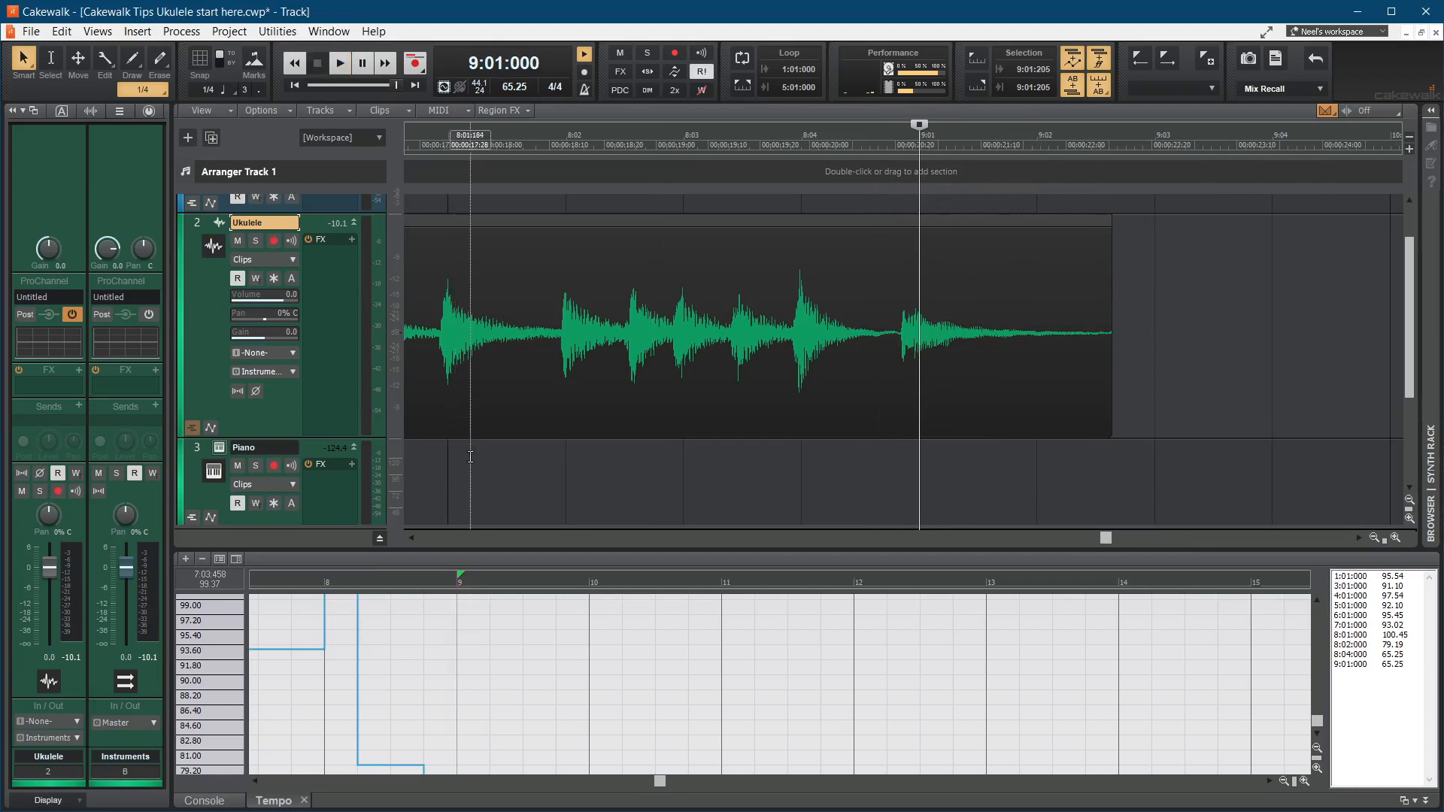
Step: Play the ukulele clip's ending from just before measure 8 to check its timing against the metronome
left_click(424, 472)
key("space")
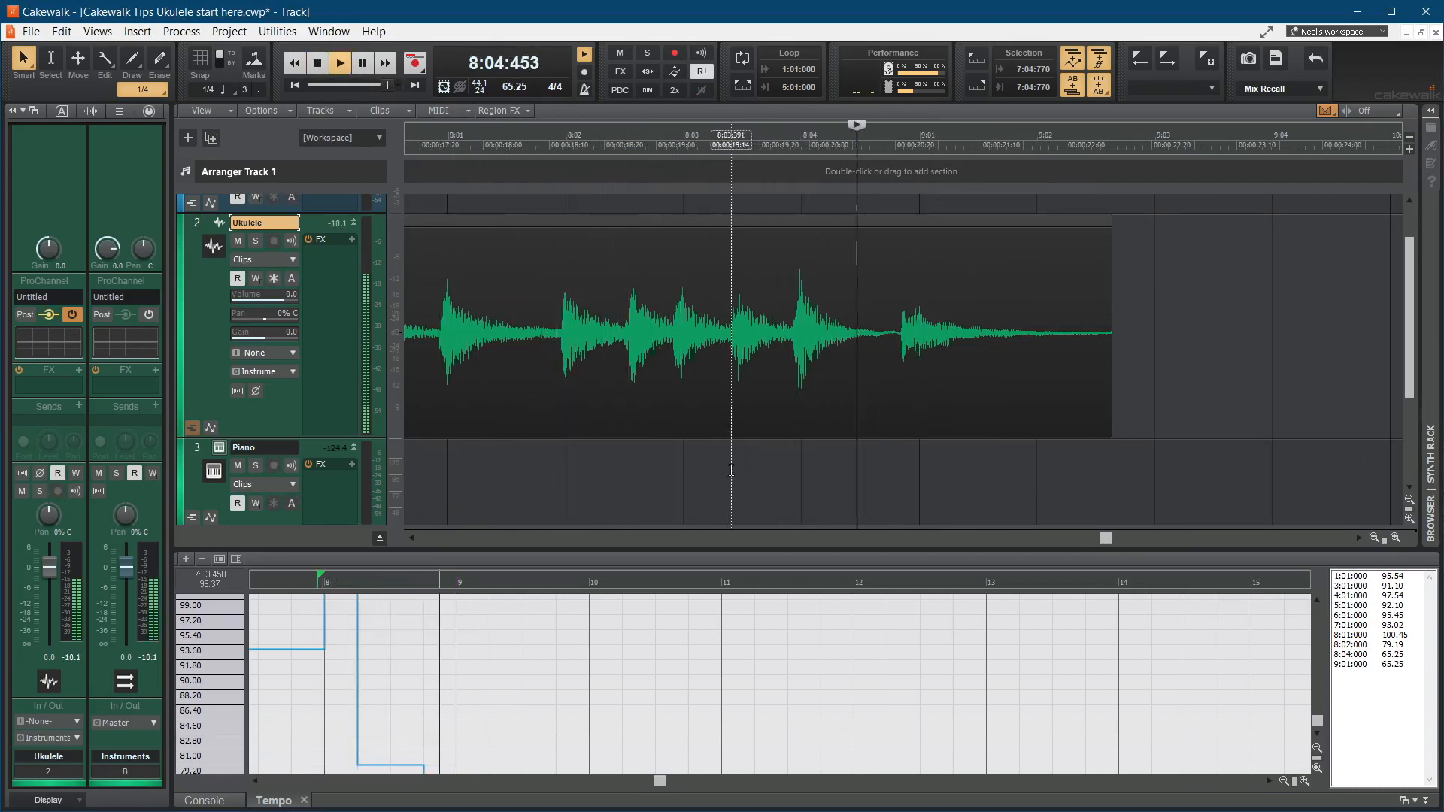
left_click(683, 466)
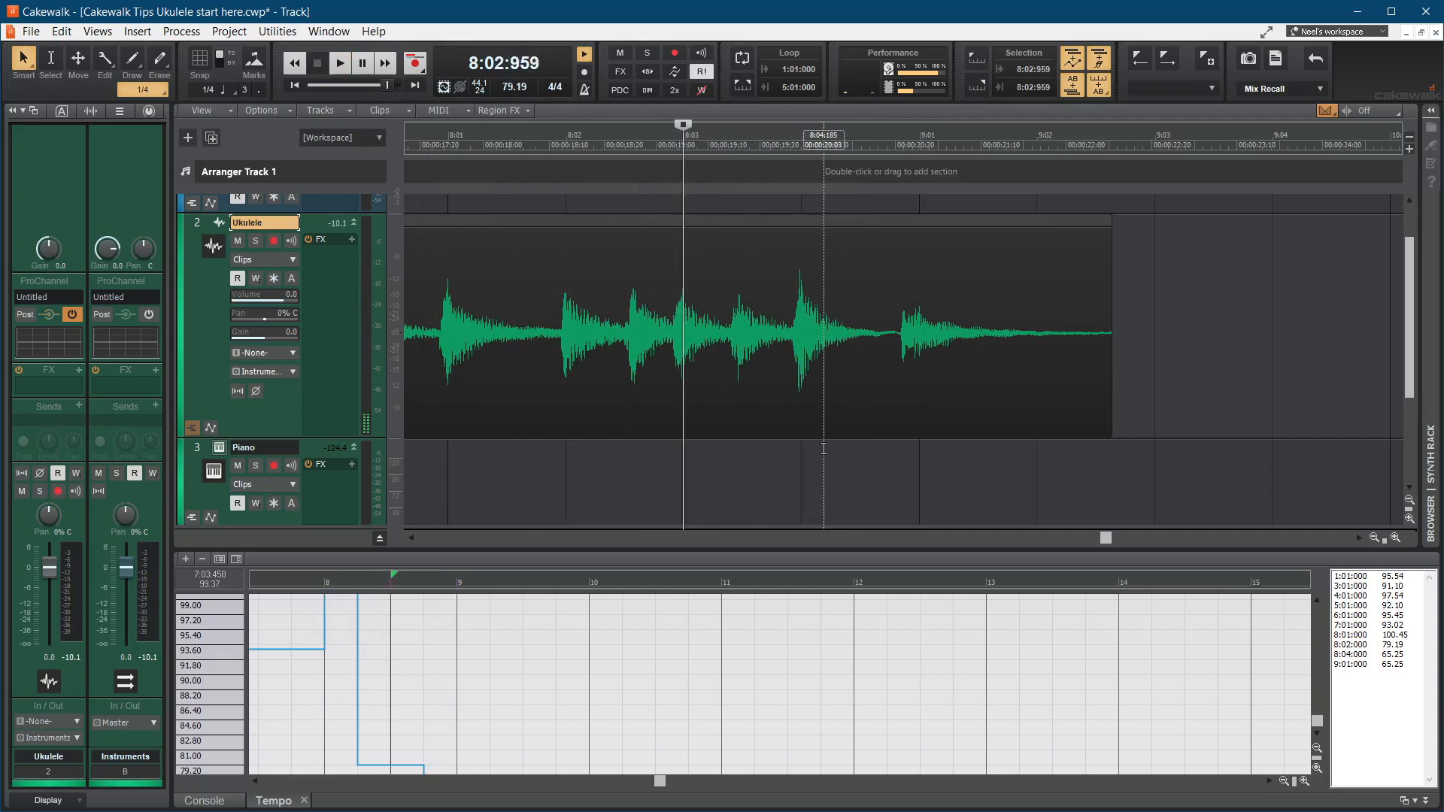
left_click(427, 475)
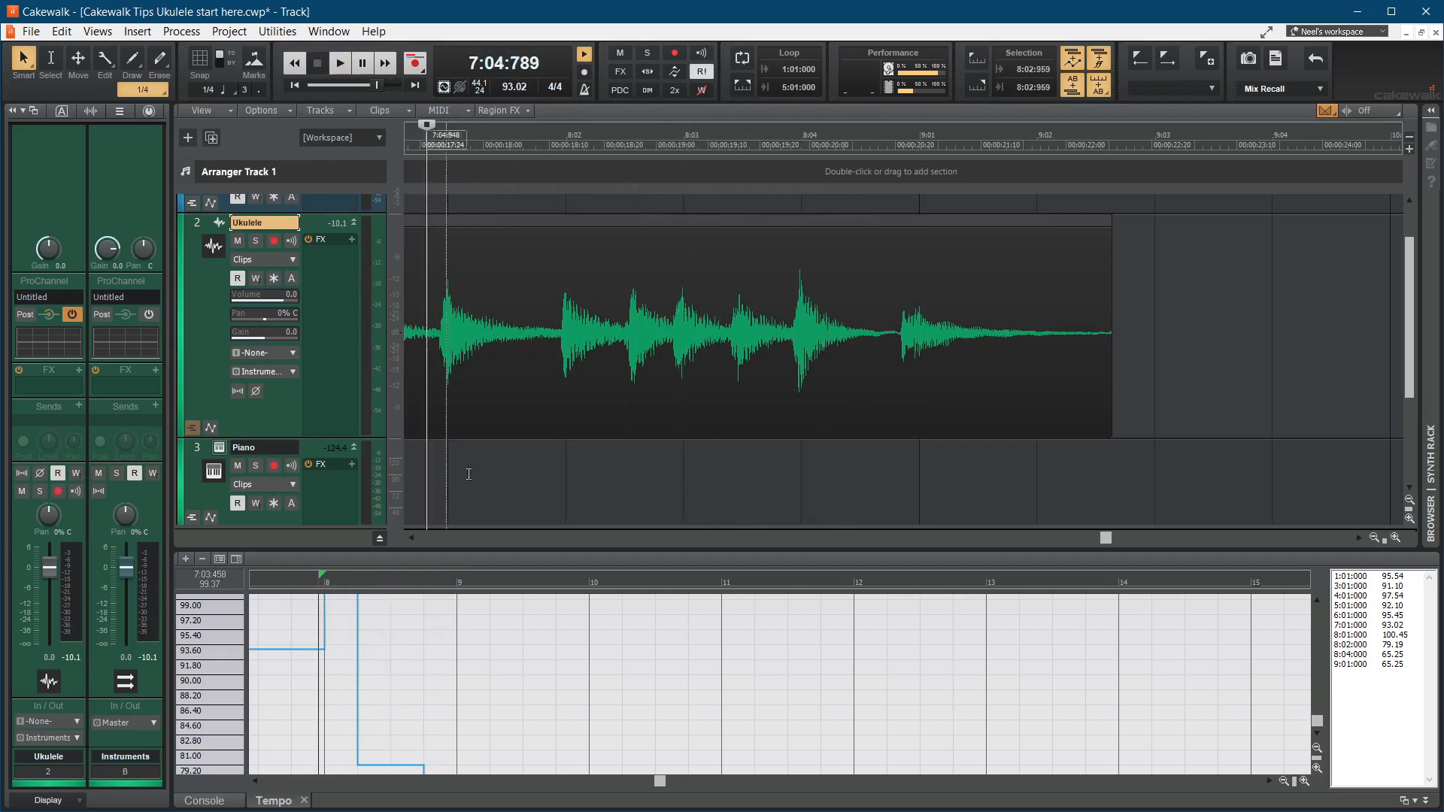
key("space")
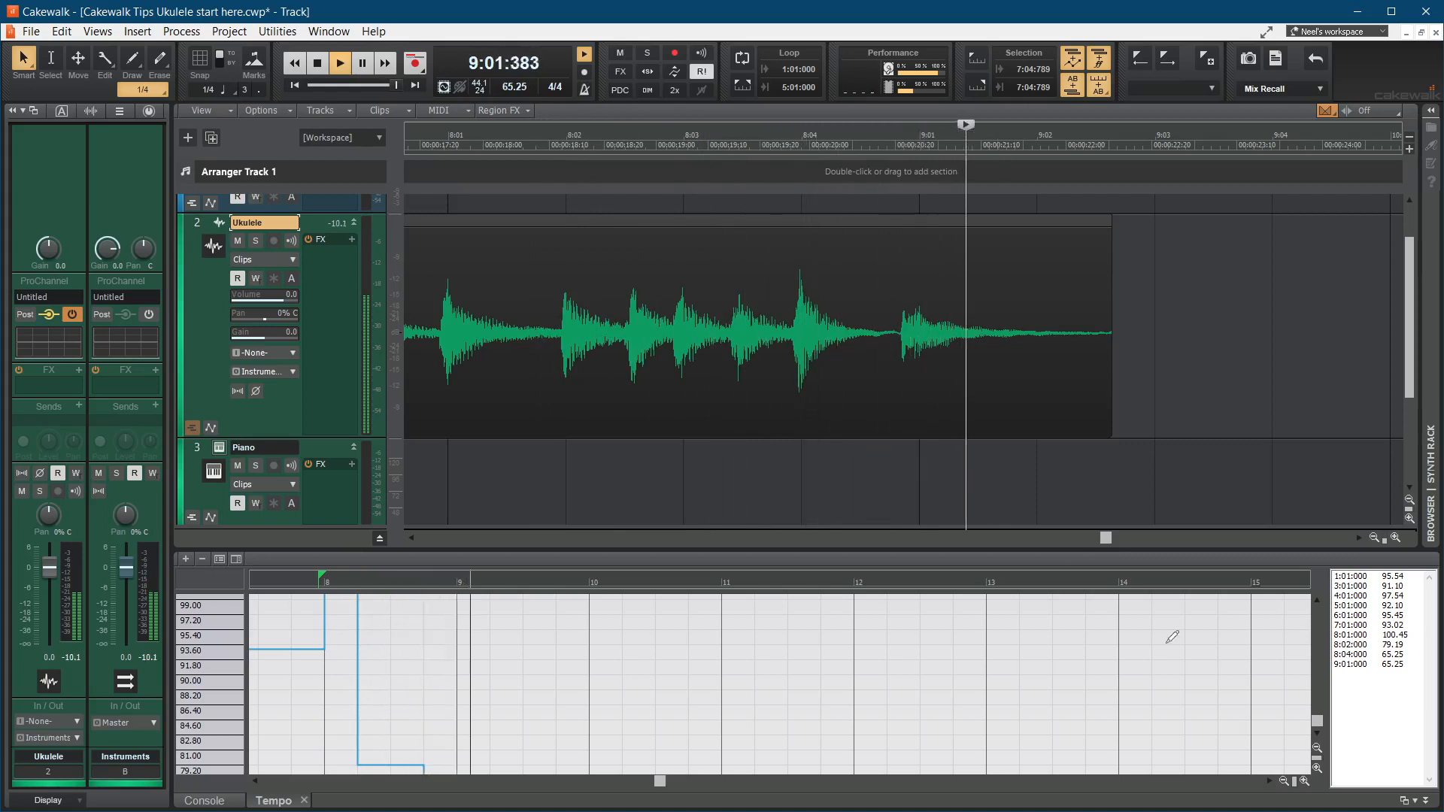
Step: Review the tempo curve across measures 4 to 9, and play the ukulele clip from 1:04:342, just before it begins
left_click(1318, 750)
left_click(1317, 750)
left_click(1317, 750)
left_click(1317, 750)
left_click_drag(659, 781, 401, 780)
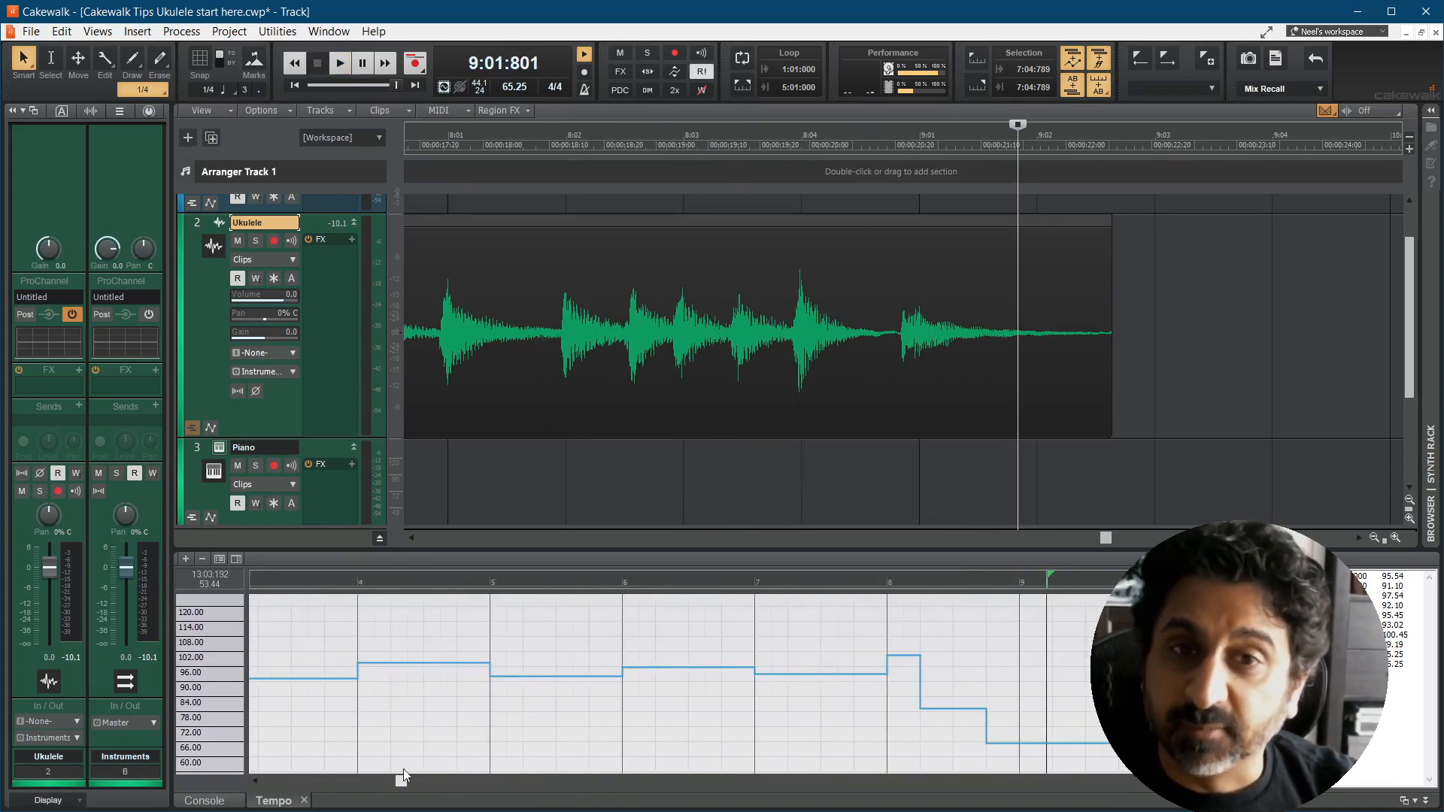
left_click_drag(1106, 538, 468, 546)
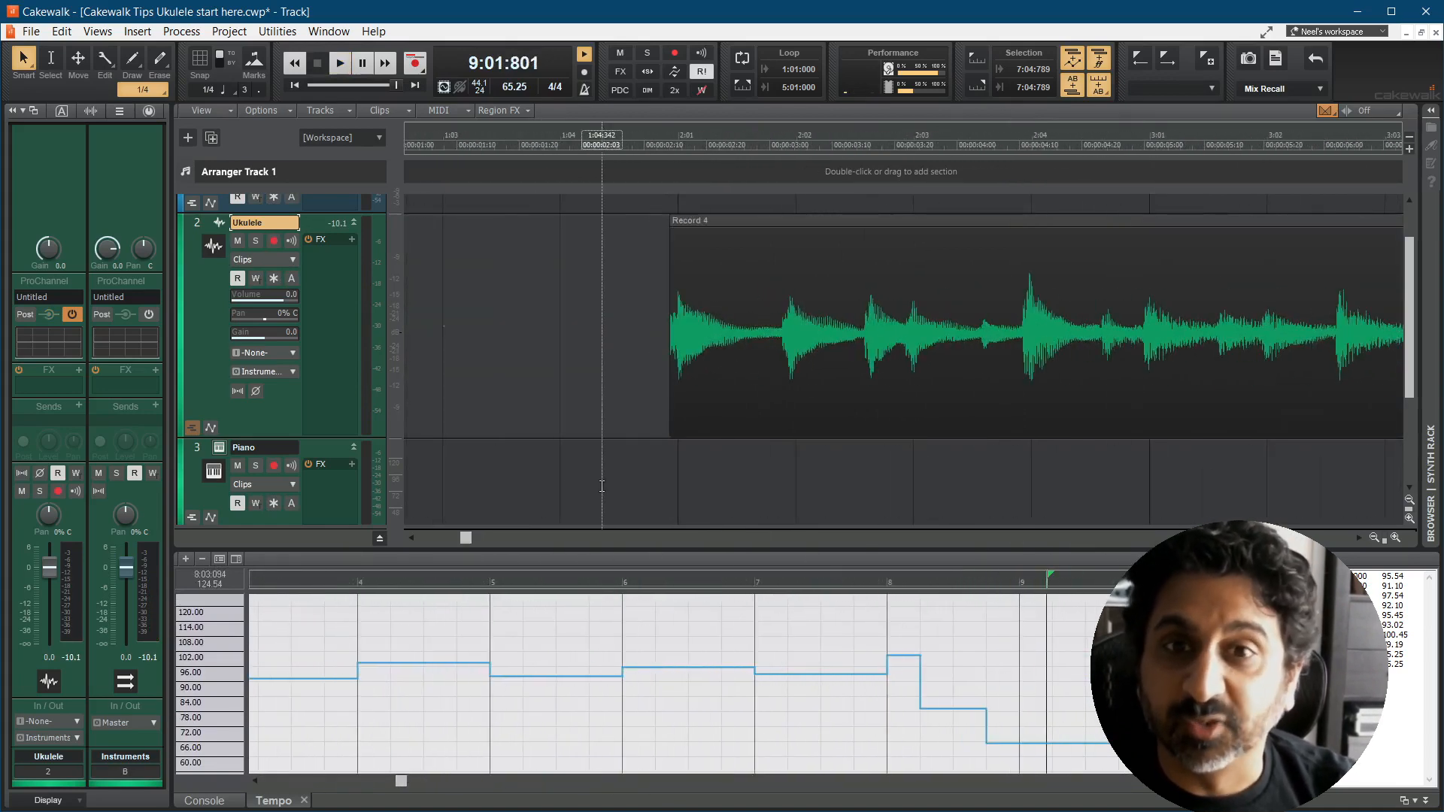
left_click(603, 482)
scroll(775, 485, "down", 1)
key("space")
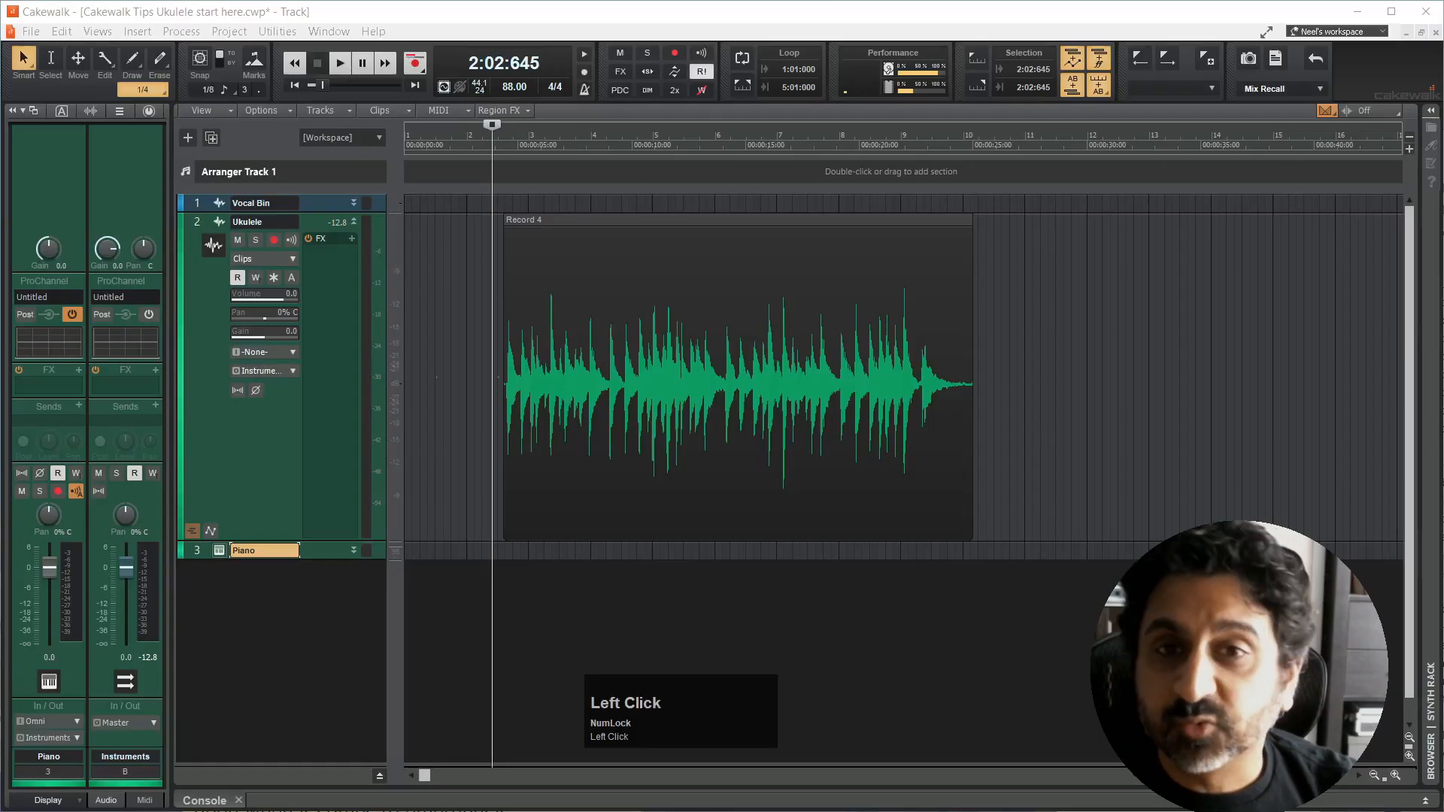
Step: Time-stretch the Record 4 ukulele clip to 64% of its length from its end edge and play the result from 2:02:645
left_click(821, 20)
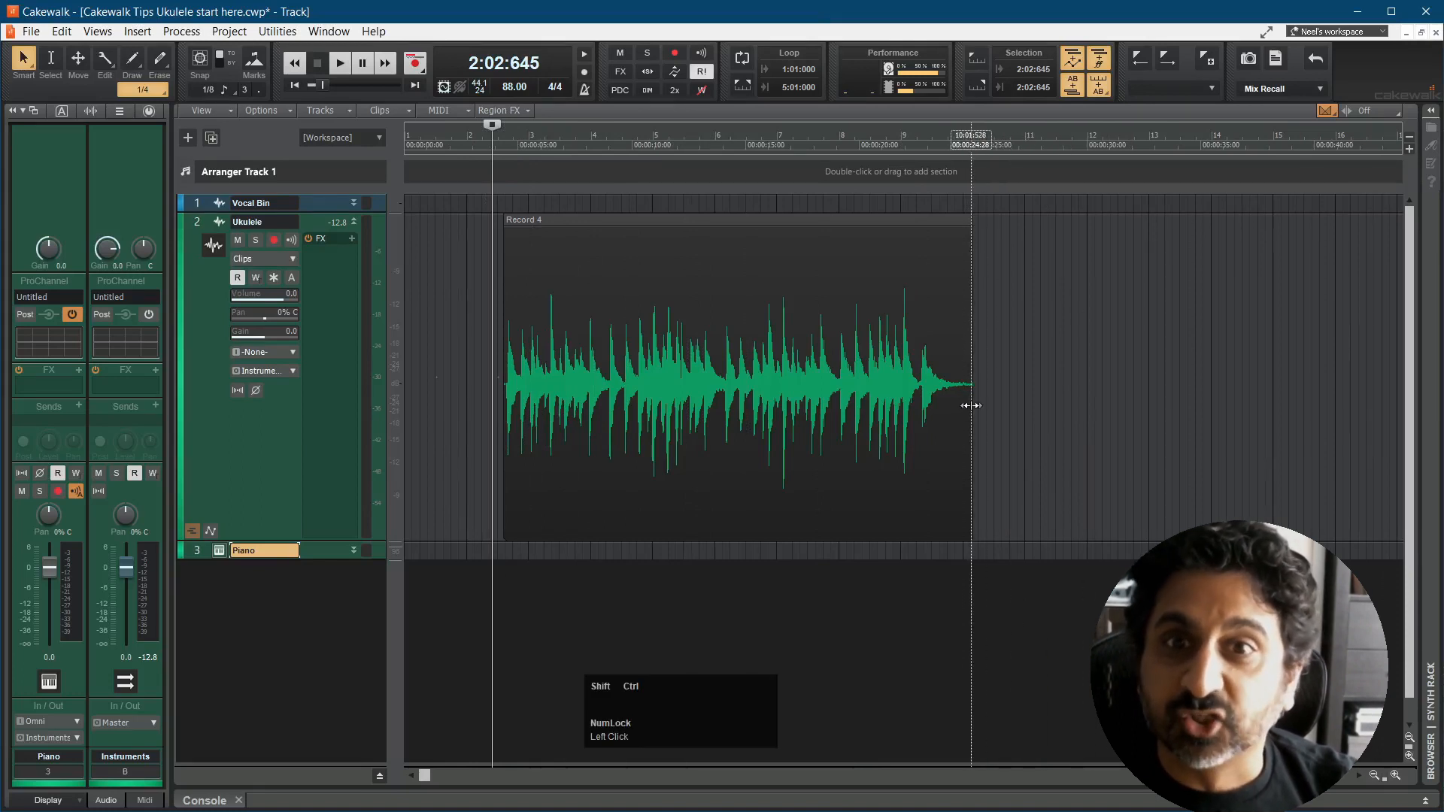
left_click_drag(971, 406, 802, 419)
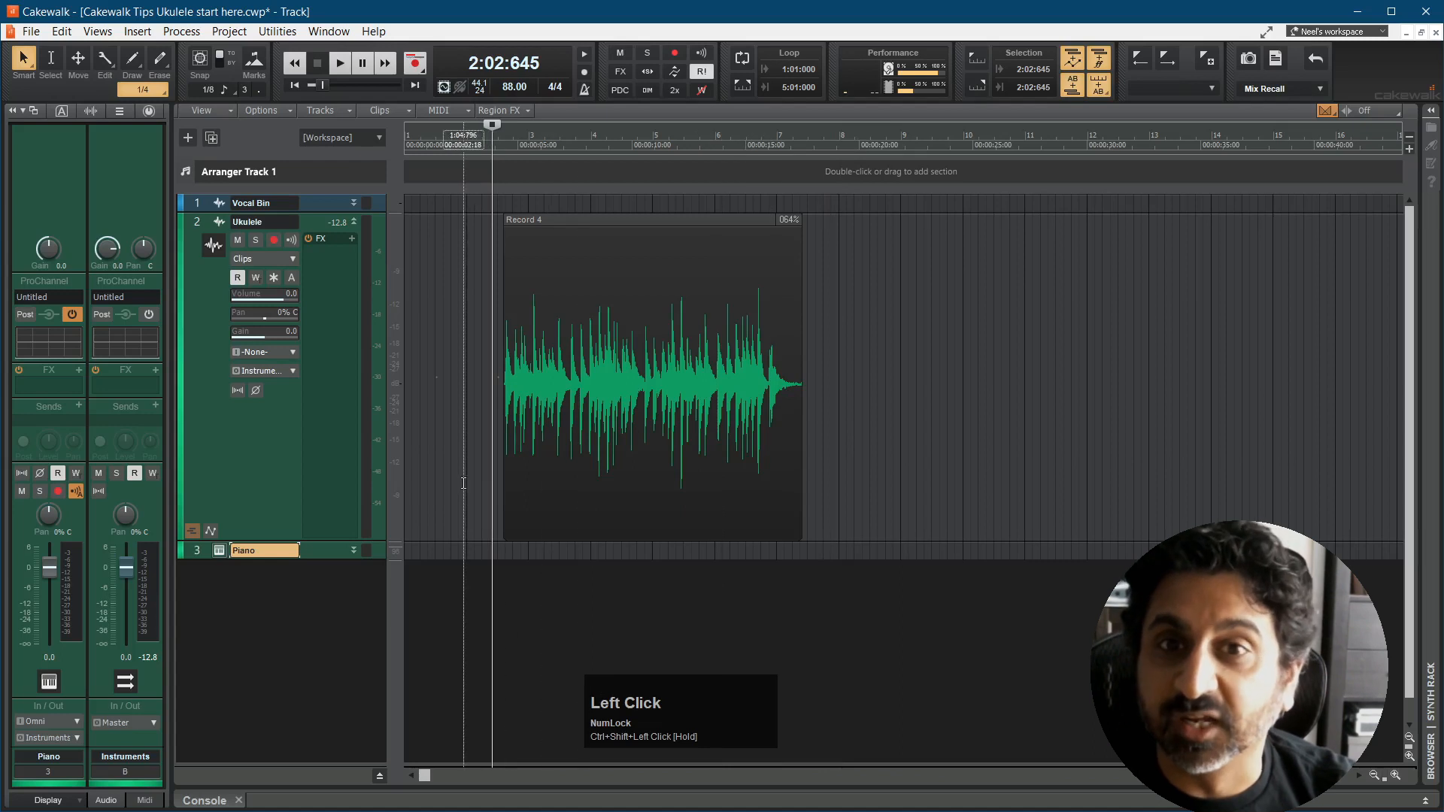
left_click(495, 479)
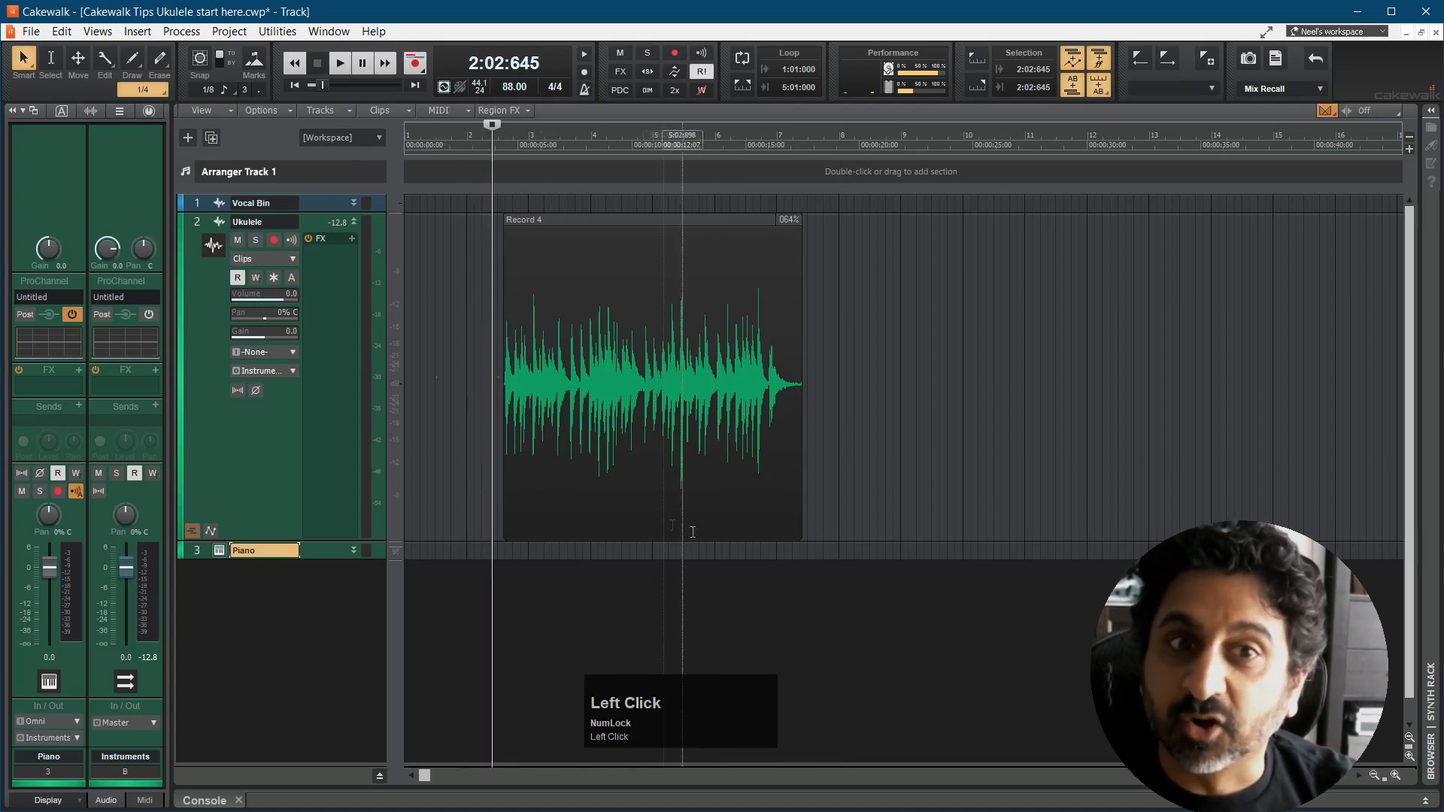
key("space")
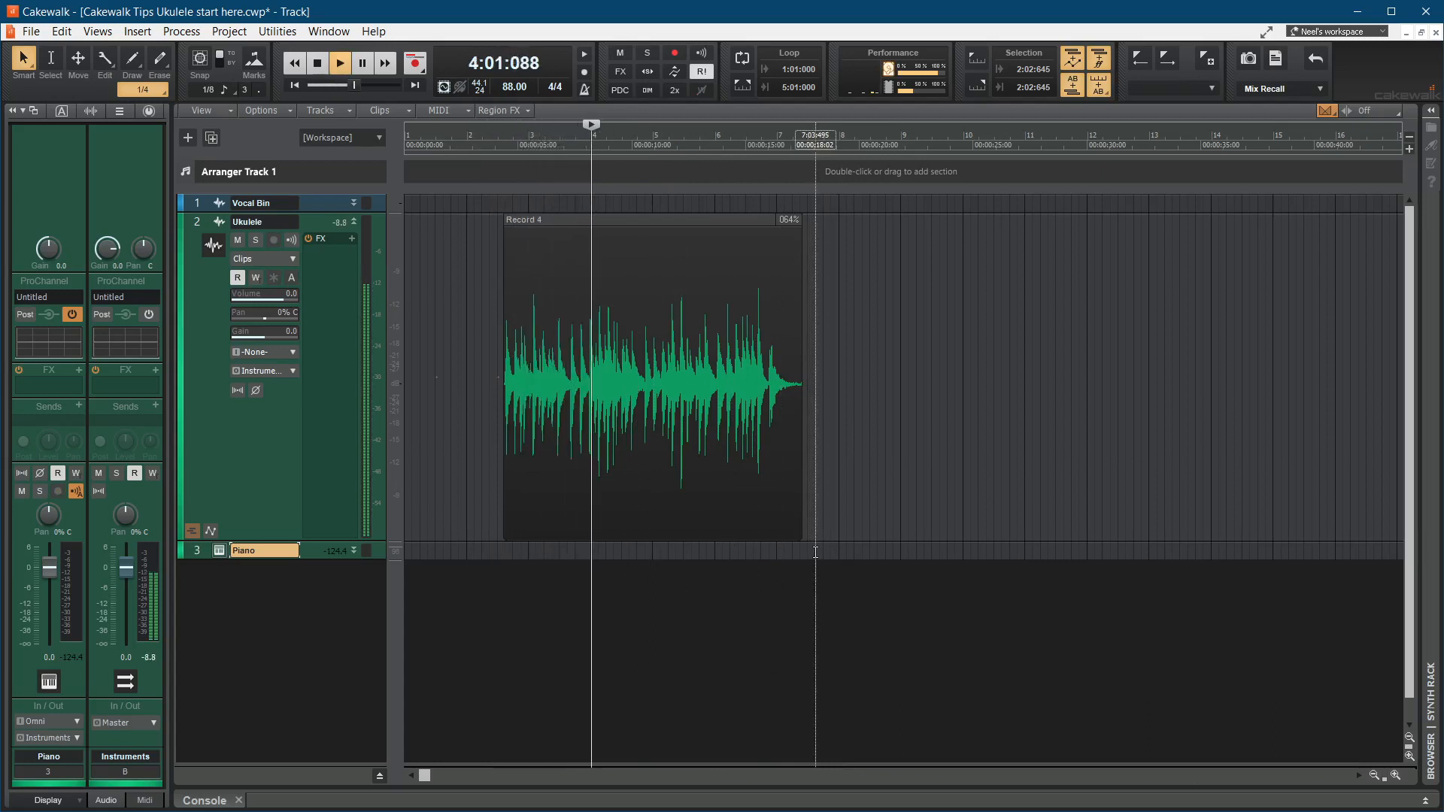
key("space")
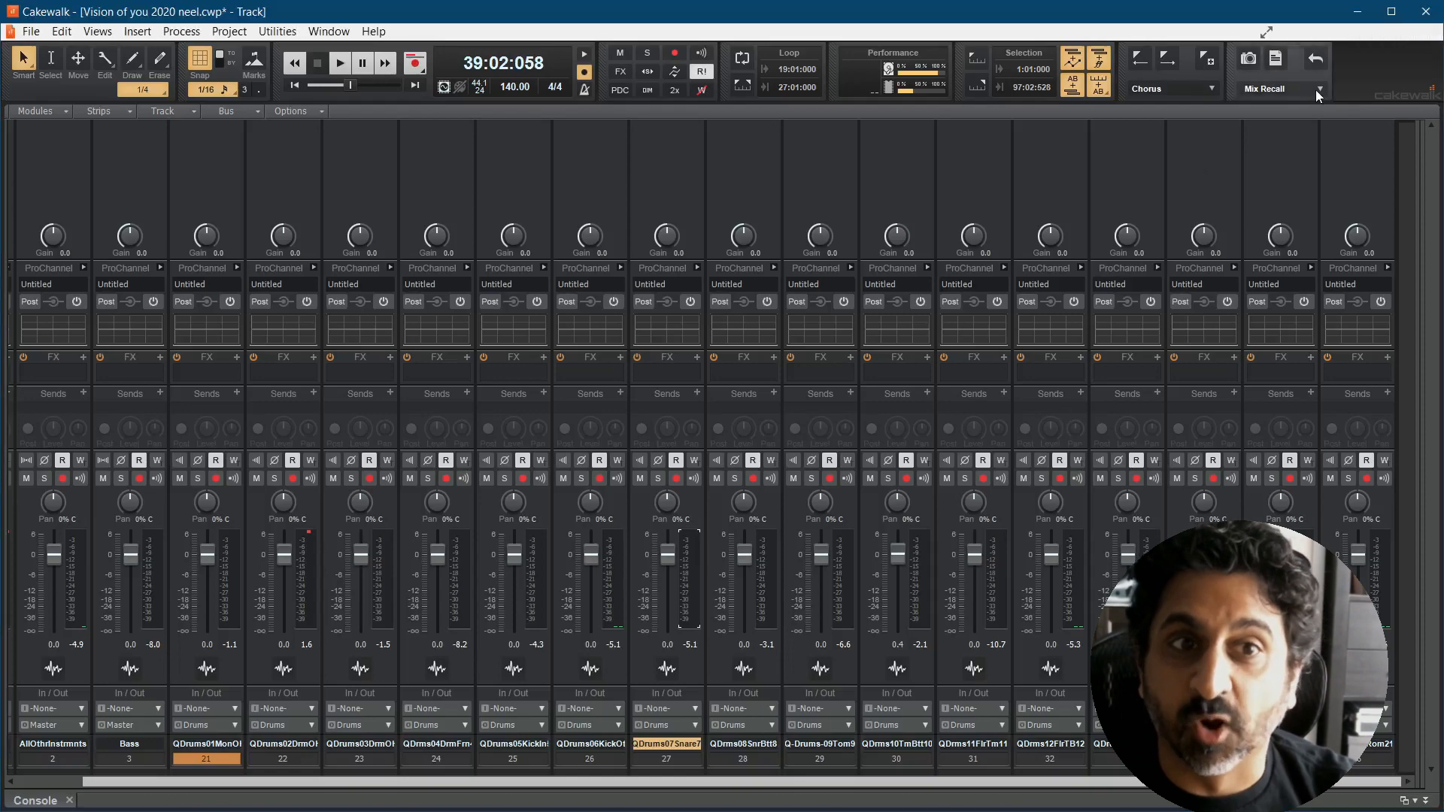
Step: Examine the Mix Recall settings for what each scene recalls, and leave them unchanged
left_click(1318, 89)
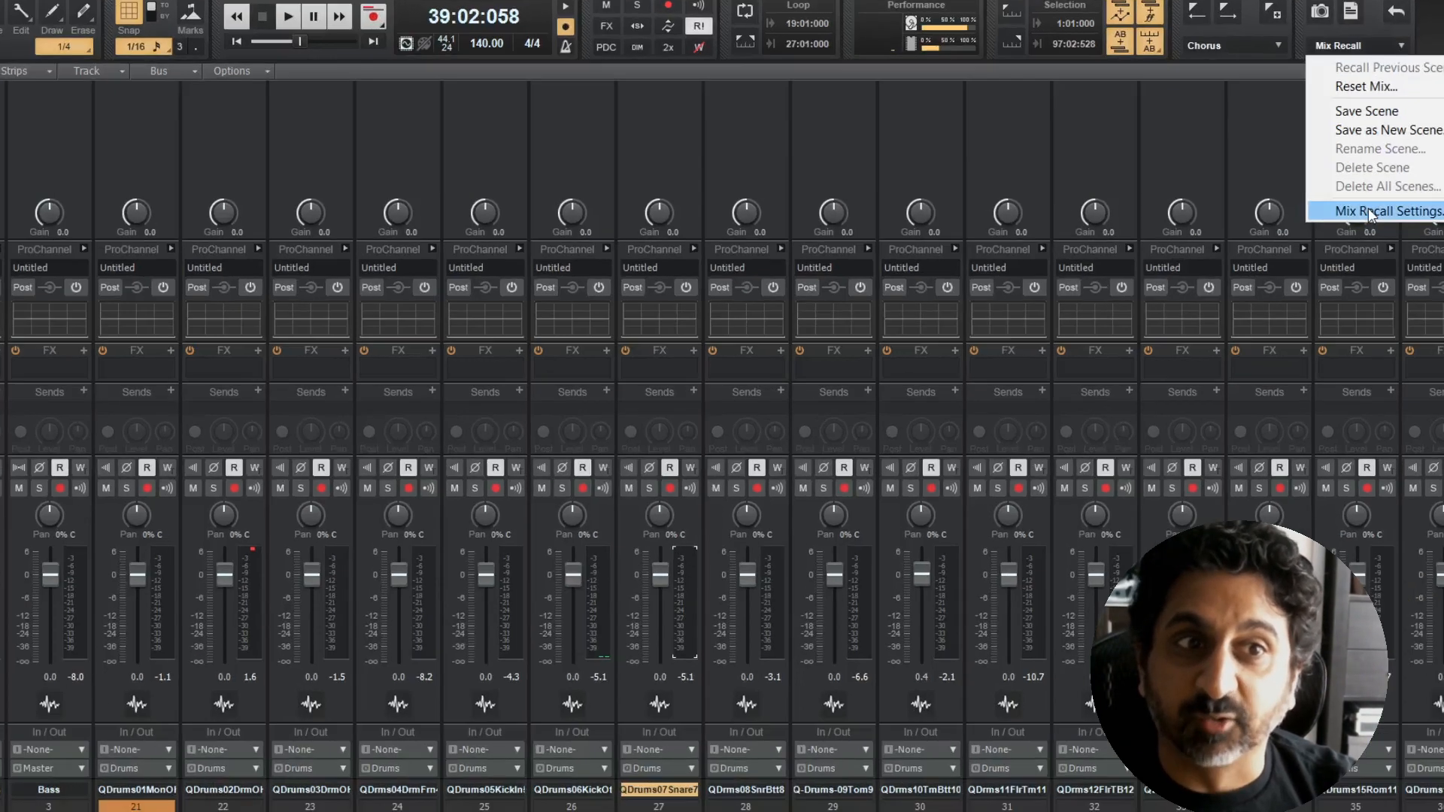
left_click(1370, 212)
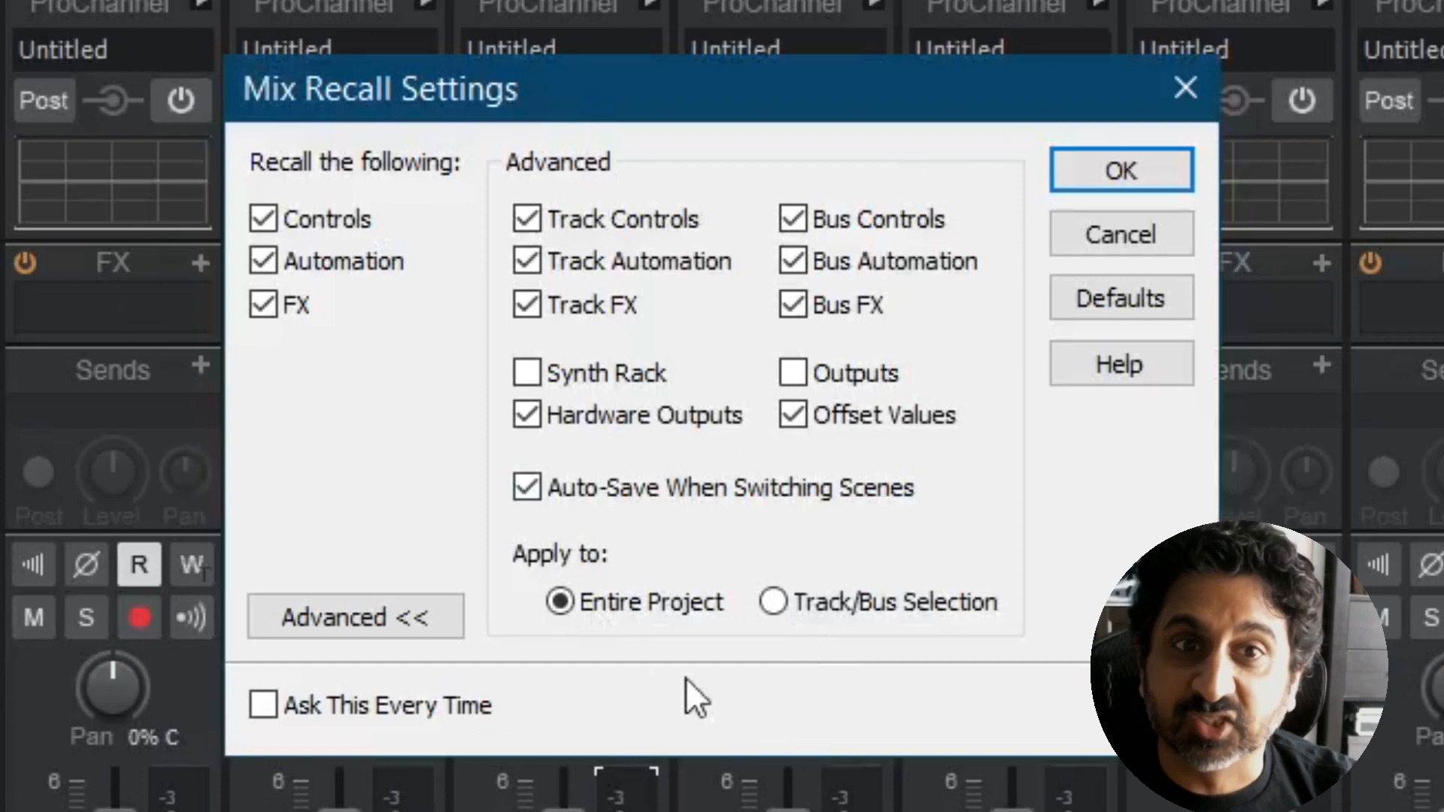
left_click(1119, 234)
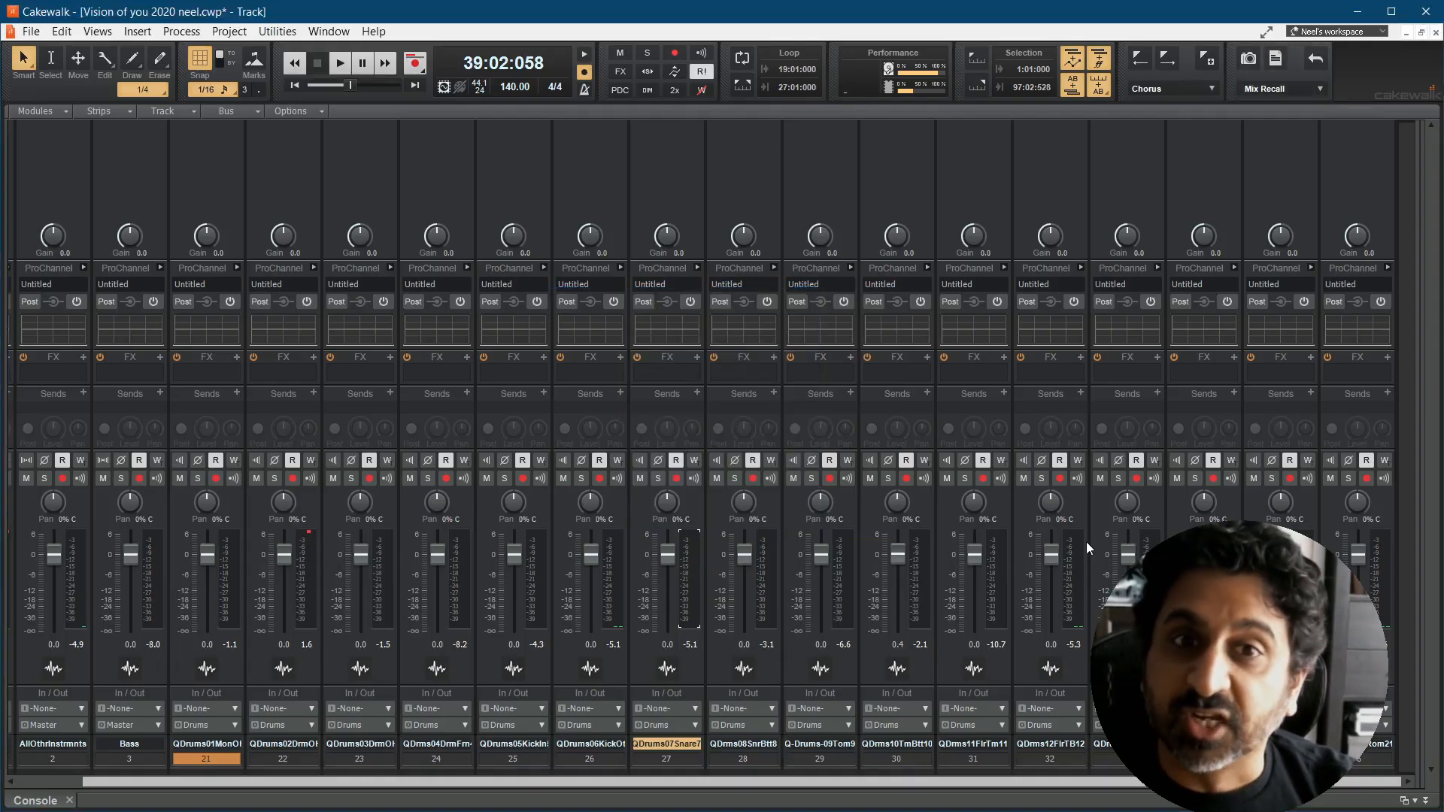
Step: Reset the peak indicator on drum track 22 and save the current mix as a new scene named Pre-Mix
left_click(311, 539)
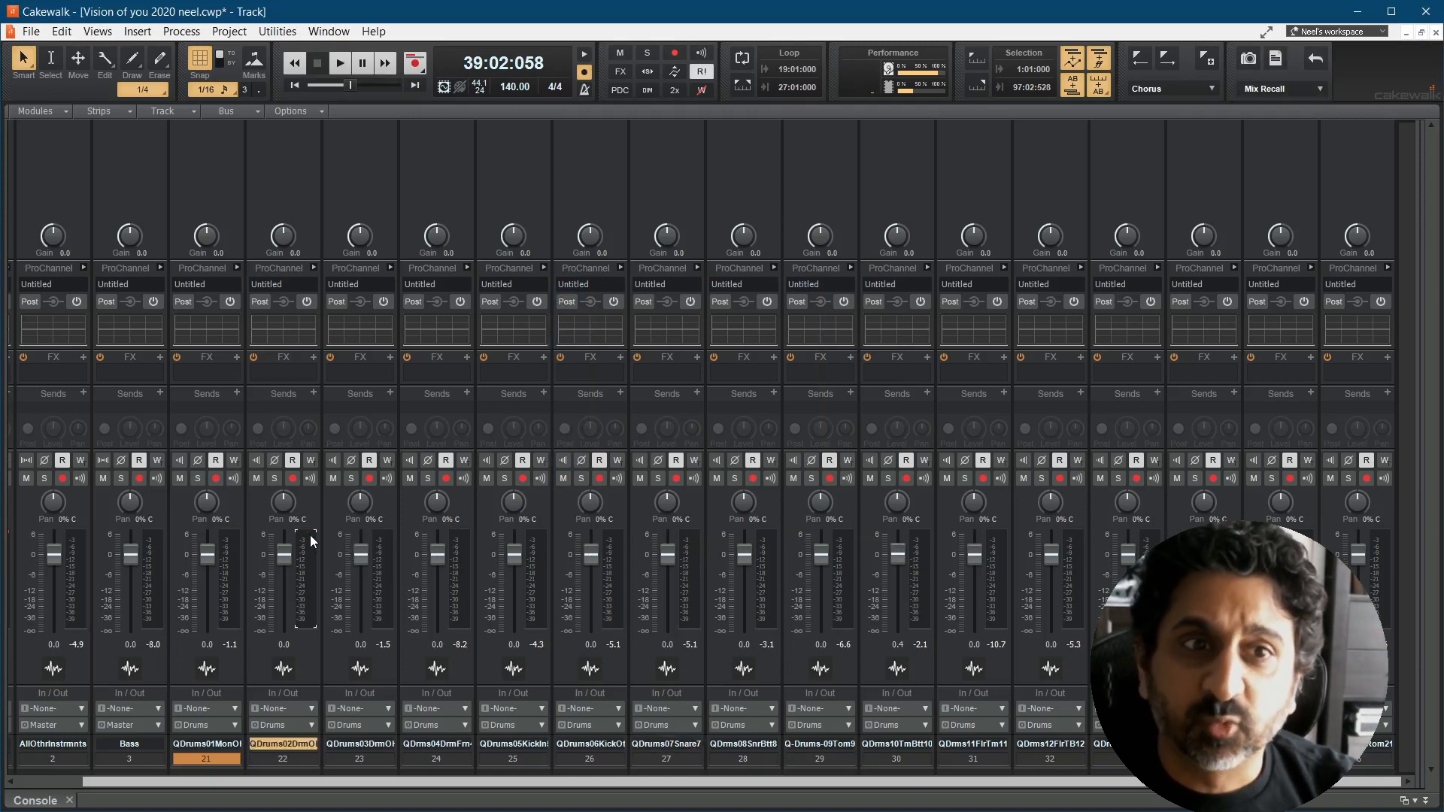
left_click(1319, 93)
left_click(1307, 163)
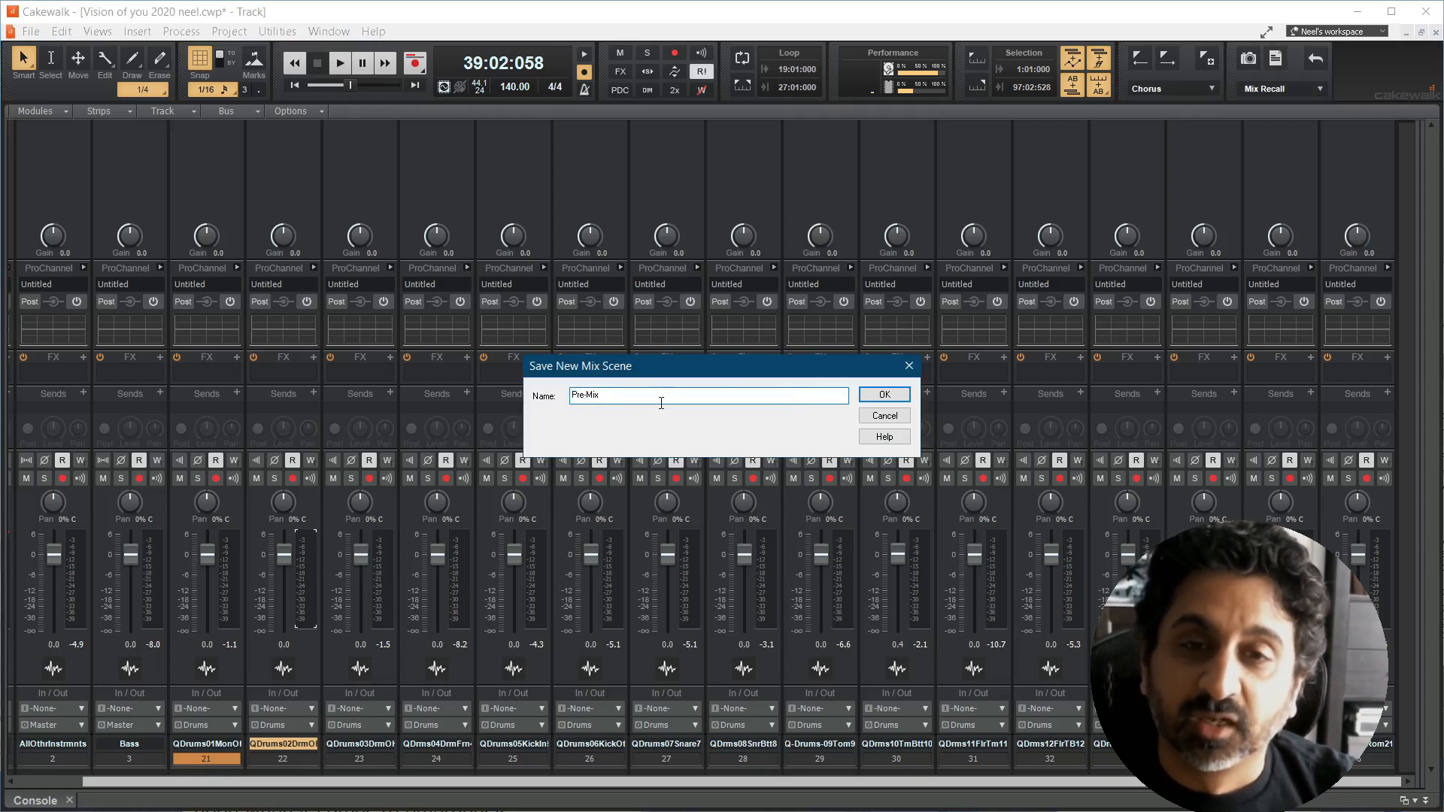
left_click(881, 394)
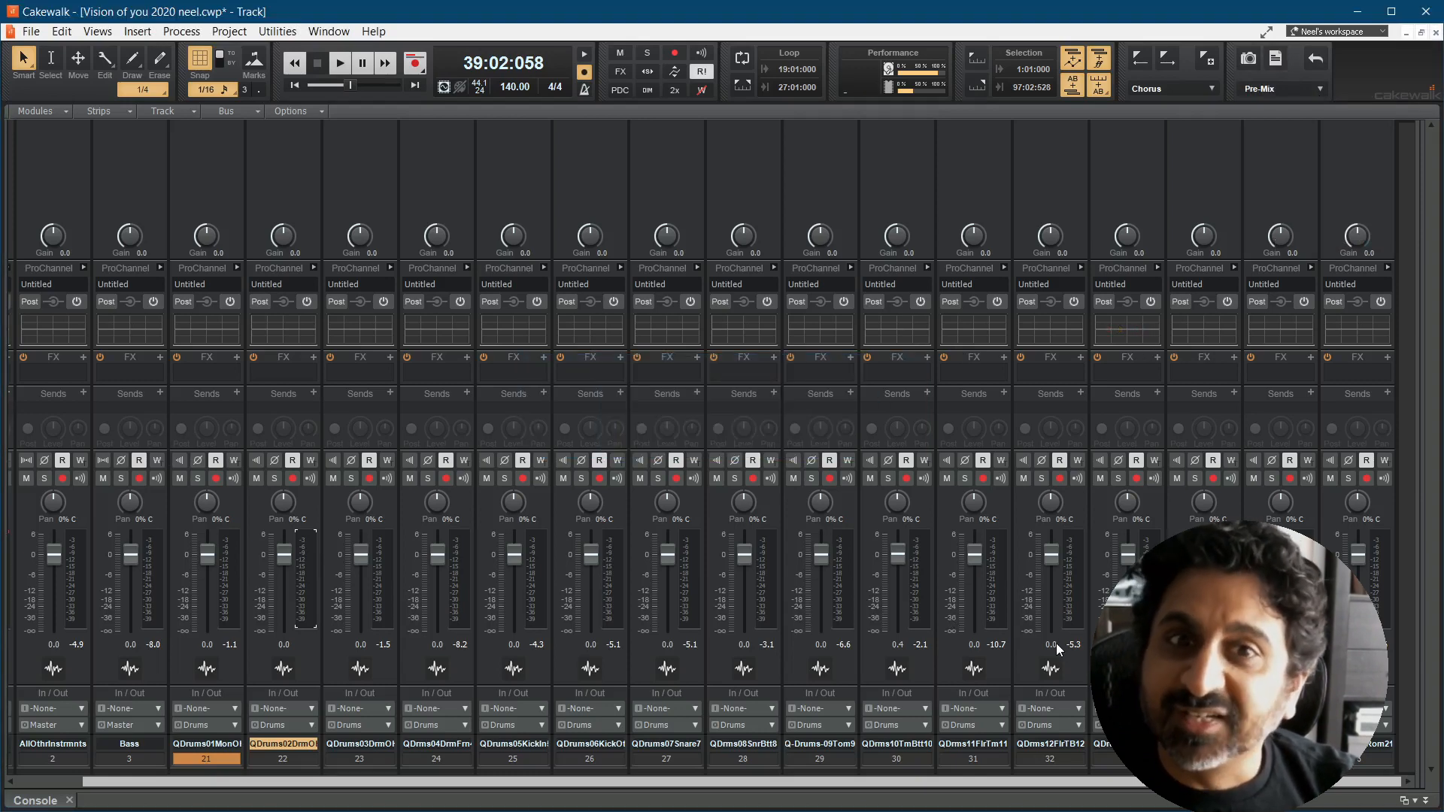
Step: Start playback and pan drum track 22 to 100% L and drum track 23 to 100% R
left_click(338, 68)
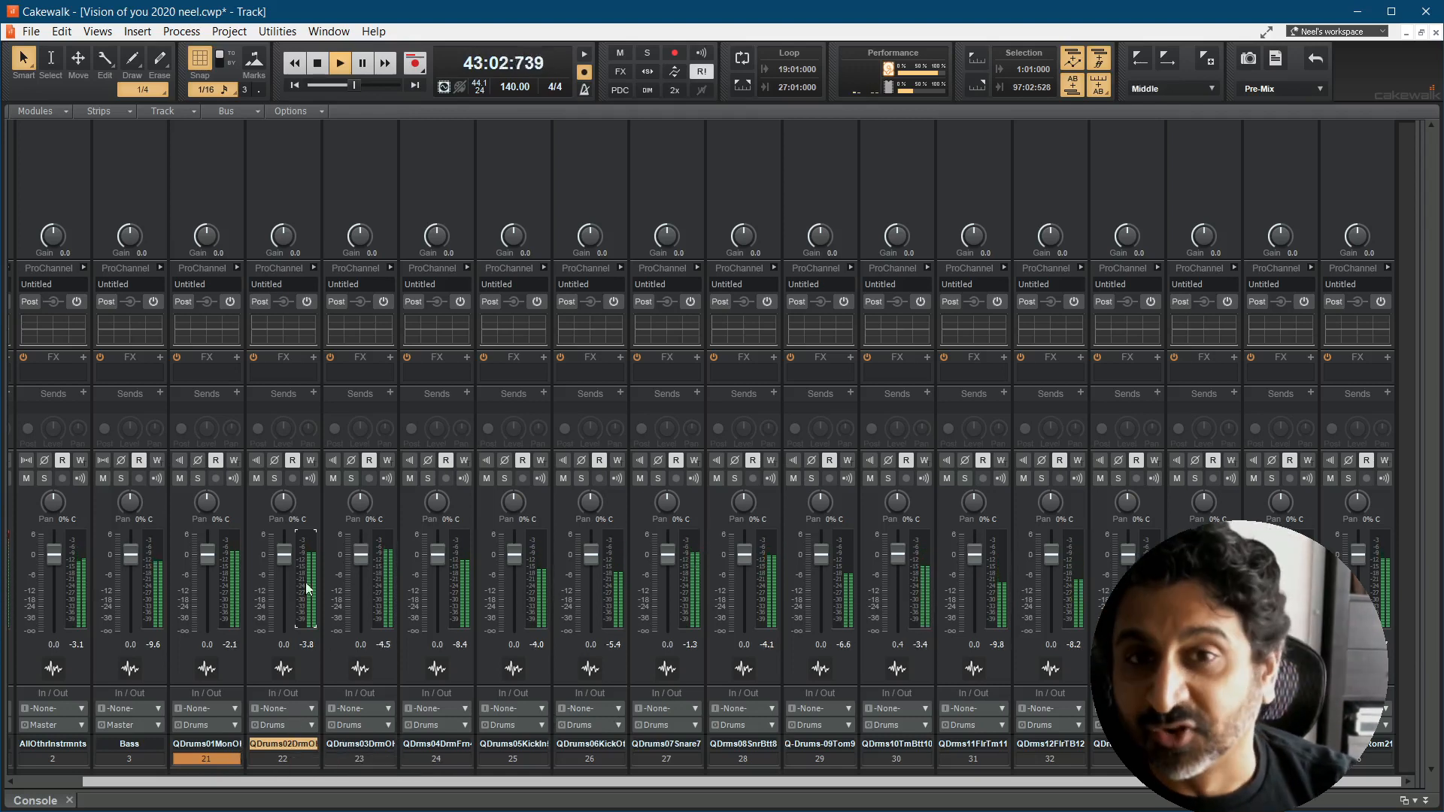
left_click_drag(284, 506, 355, 496)
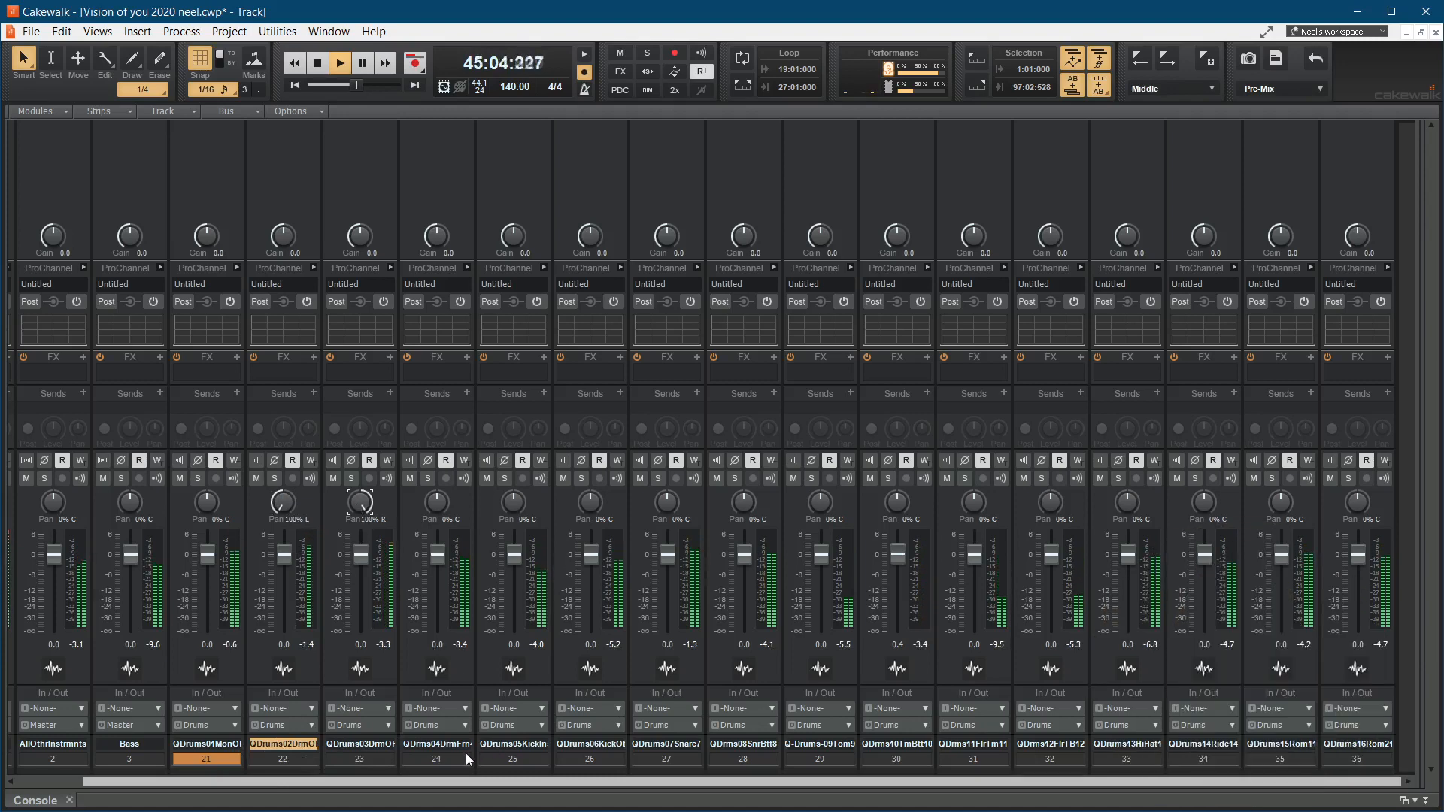
Step: Lower the faders of tracks 24 to -4.2, 30 to -20.1, 32 to -6.4, 33 to -26.5, 34 to -5.5, 35 to -6.2 and 36 to -8.1 dB
left_click_drag(437, 555, 438, 569)
left_click_drag(1052, 555, 1129, 610)
left_click_drag(1204, 555, 1359, 581)
left_click_drag(905, 565, 905, 614)
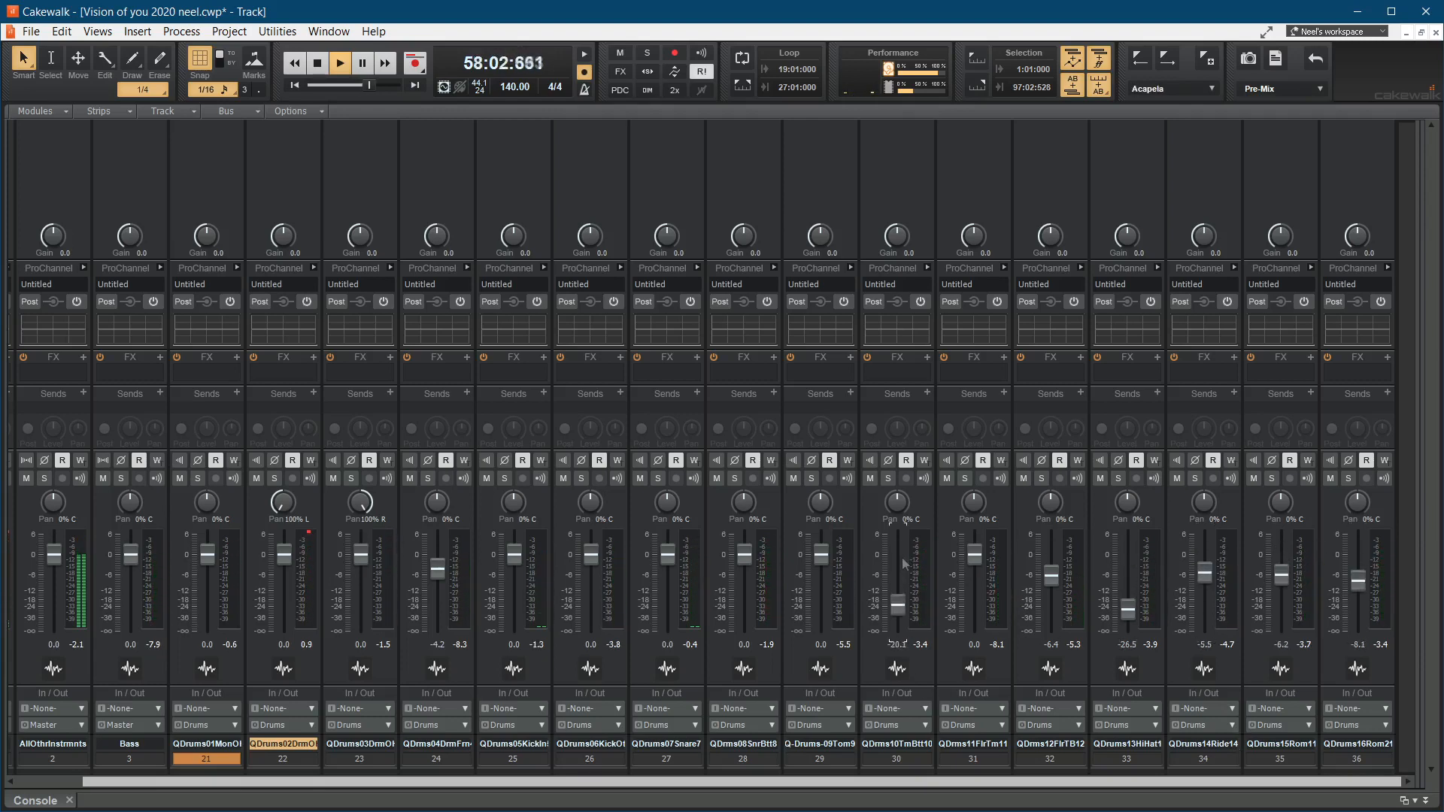
Step: Lower the faders of drum tracks 25 to -6.5, 26 to -0.4, 28 to -4.0 and 34 to -13.8 dB
left_click_drag(744, 556, 744, 570)
left_click_drag(591, 554, 514, 576)
left_click_drag(1204, 573, 1204, 594)
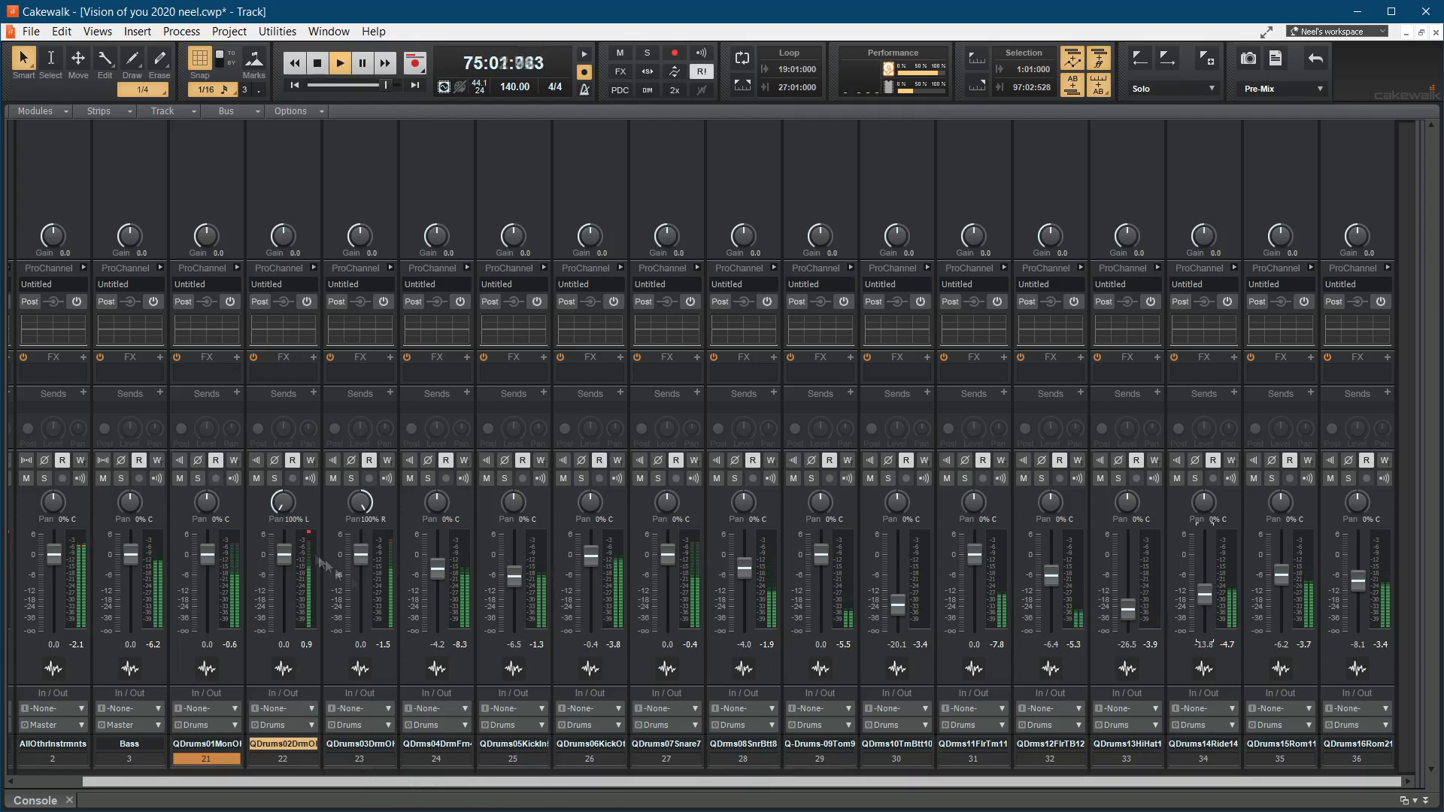
Step: Select drum tracks 22 and 23 together and lower both of their faders to -2.9 dB
left_click(283, 759)
left_click(360, 759, "shift")
mouse_move(284, 555)
left_mouse_down()
mouse_move(284, 595)
mouse_move(284, 563)
left_mouse_up()
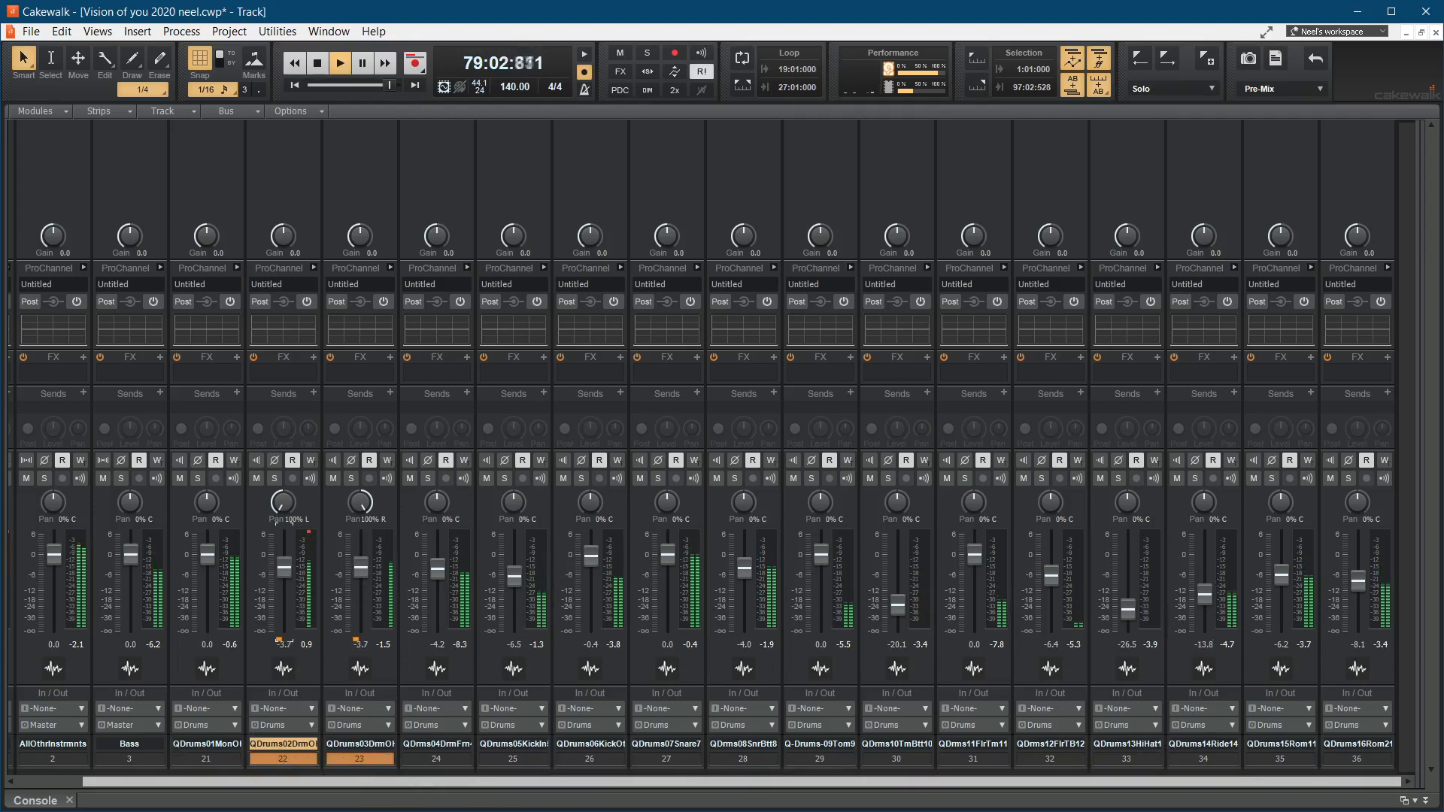
Step: Pan drum track 31 to 44% R and drum track 29 to 23% L, and stop playback
left_click_drag(976, 504, 976, 482)
left_click_drag(819, 507, 820, 518)
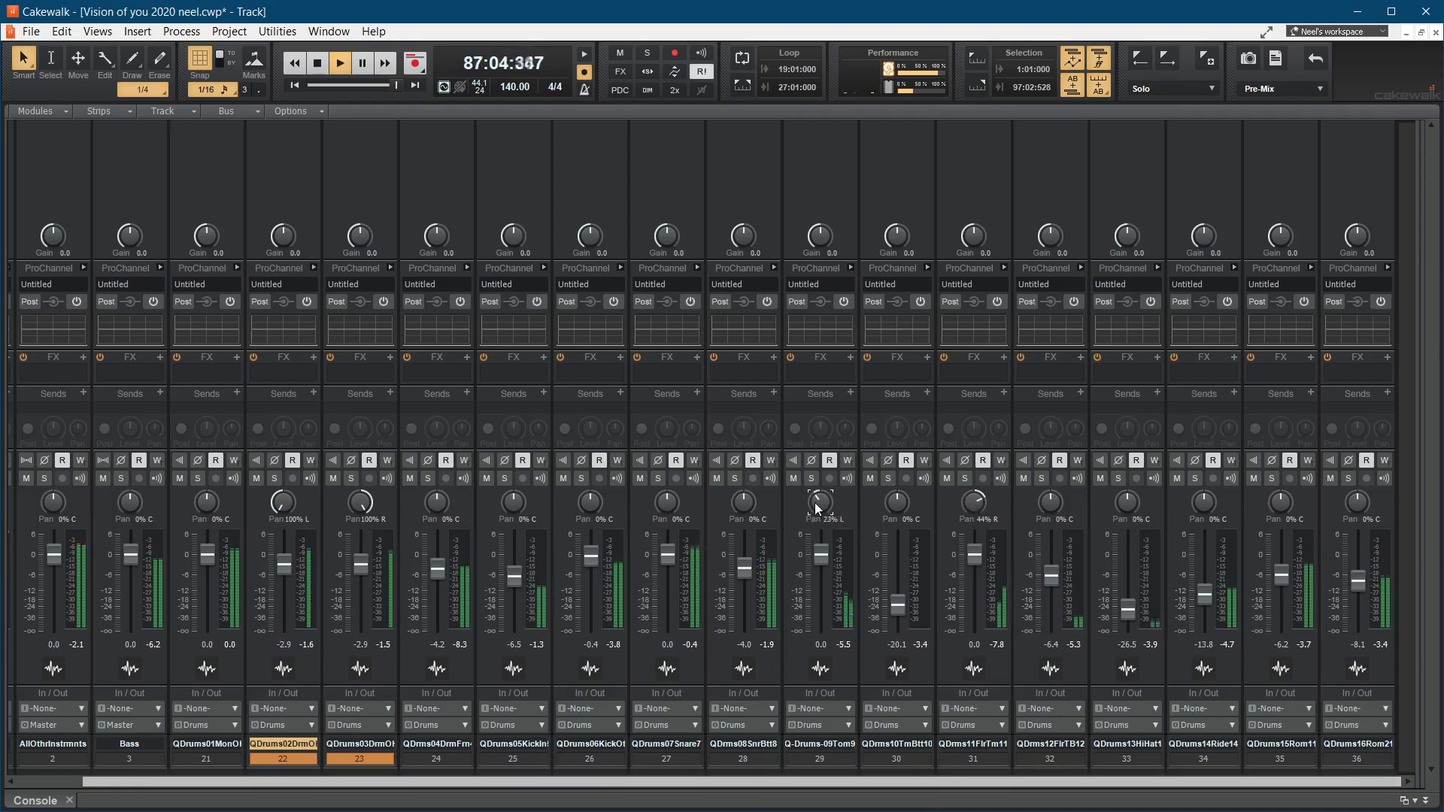
left_click(318, 64)
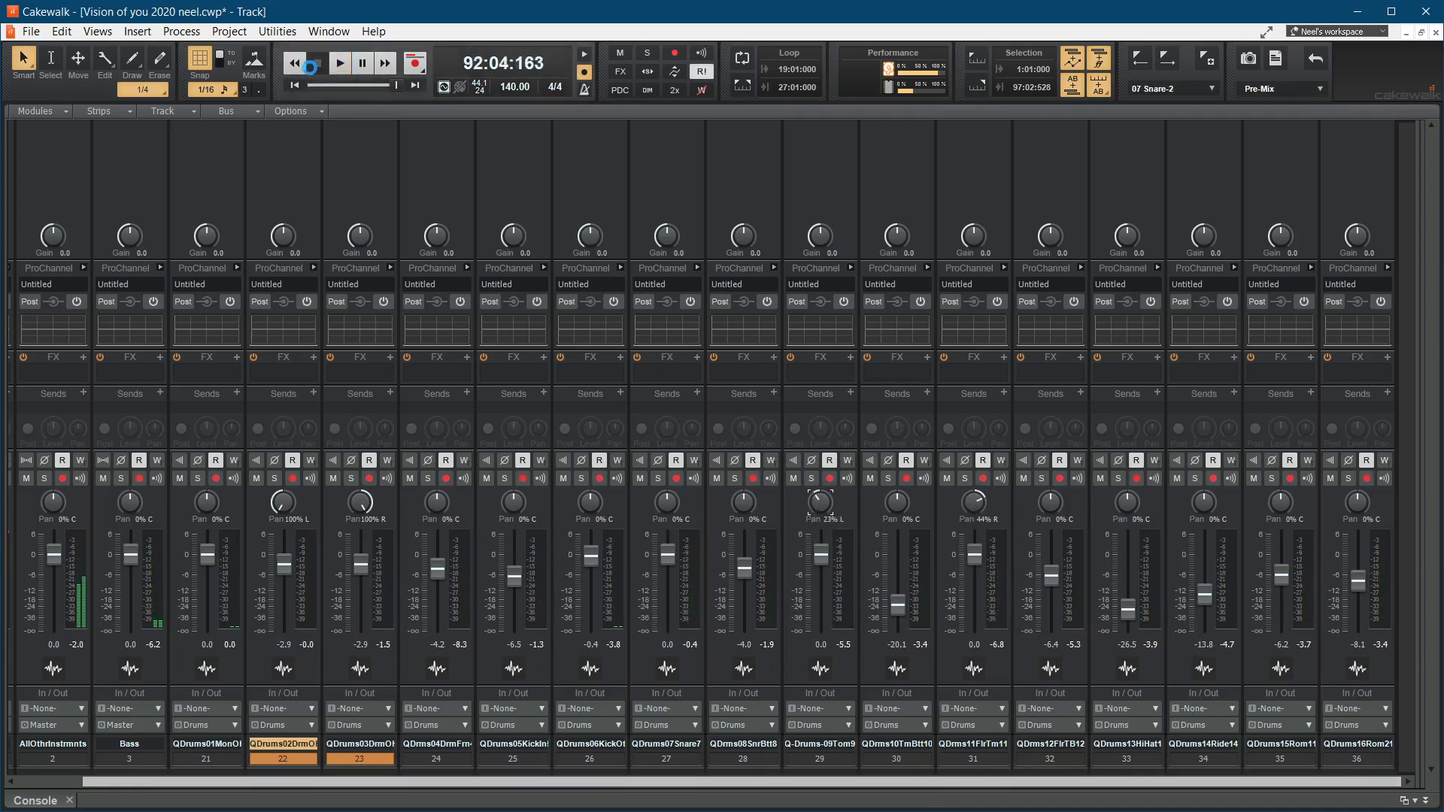
Step: Save the adjusted drum mix as a new mix scene named Static Mix
left_click(1309, 92)
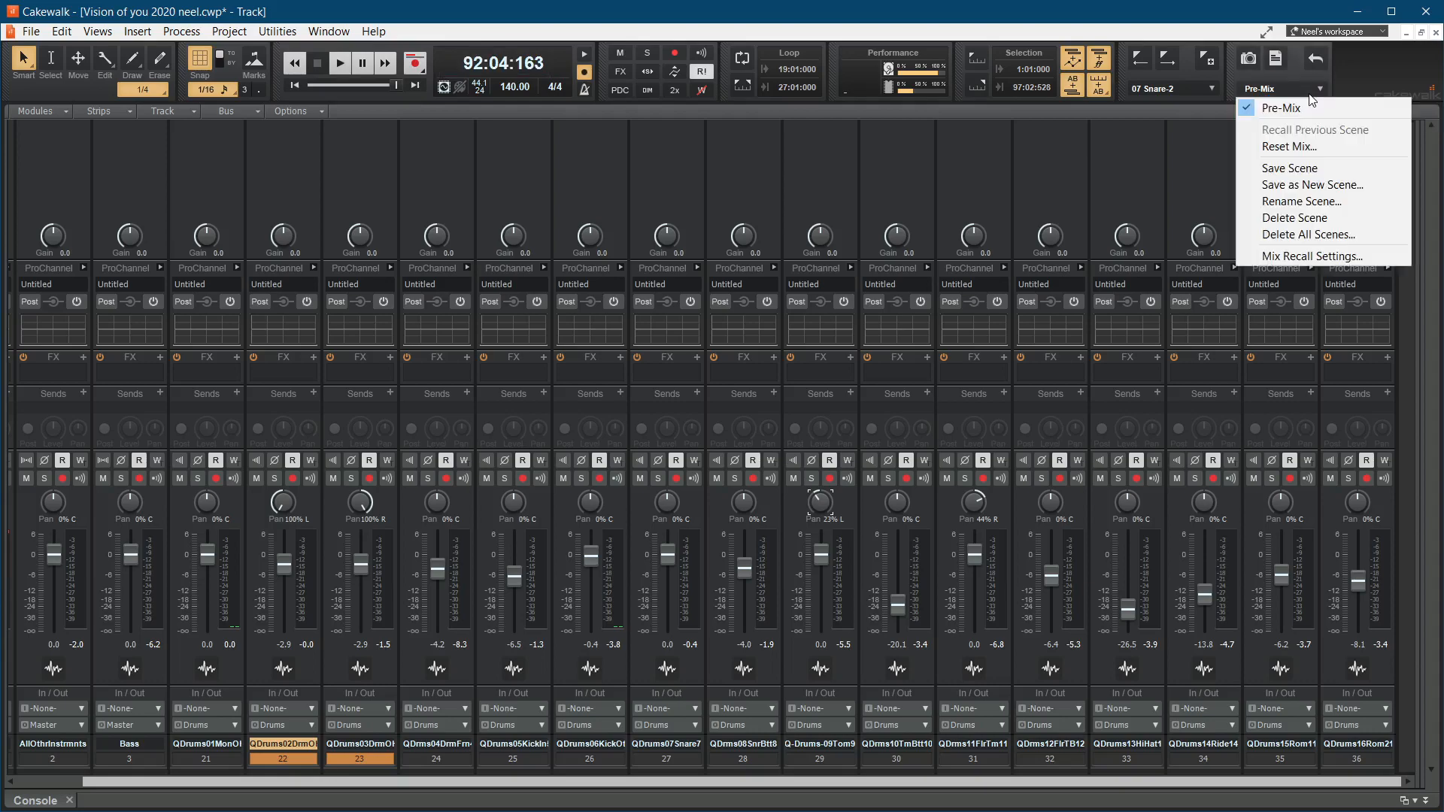
left_click(1306, 186)
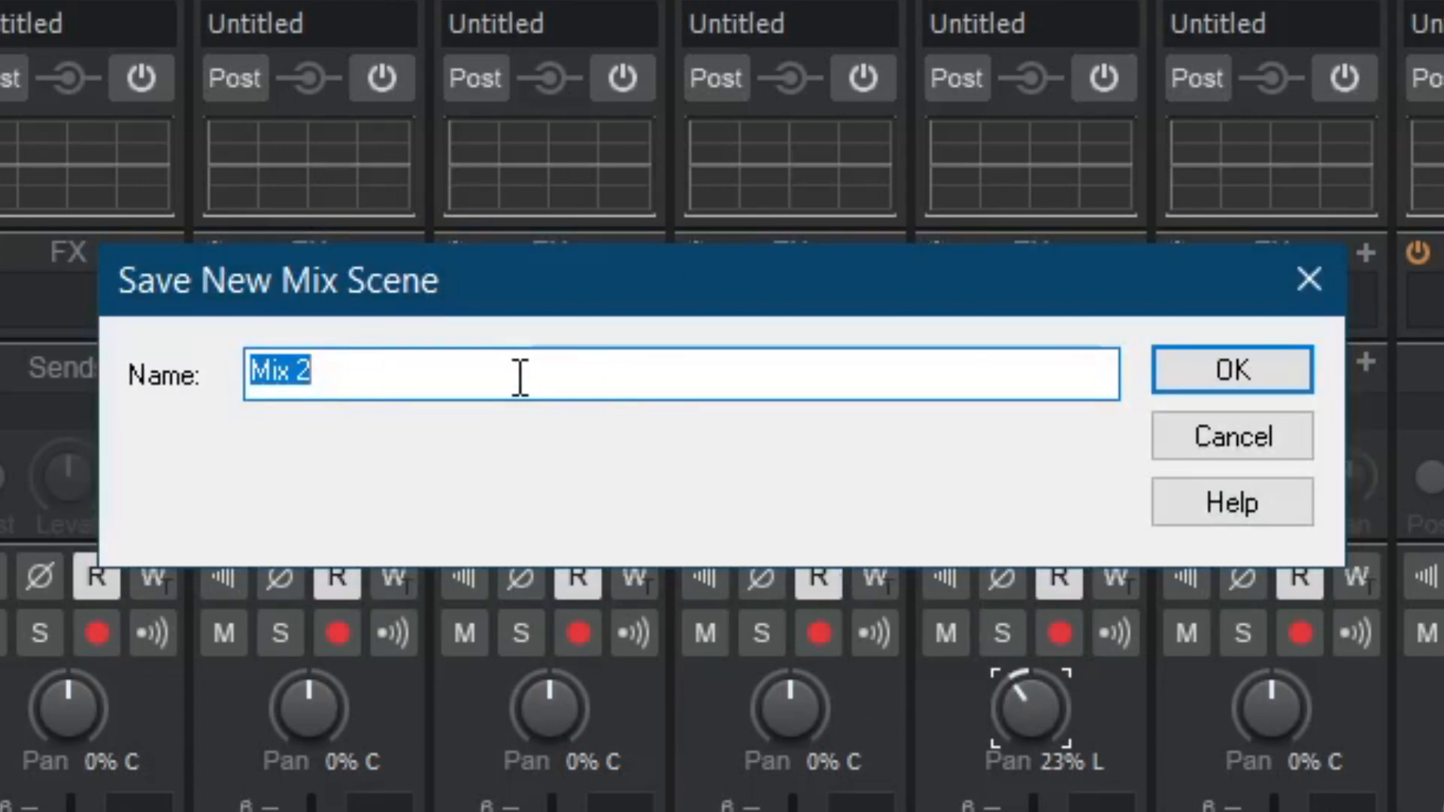
type("Static Mix")
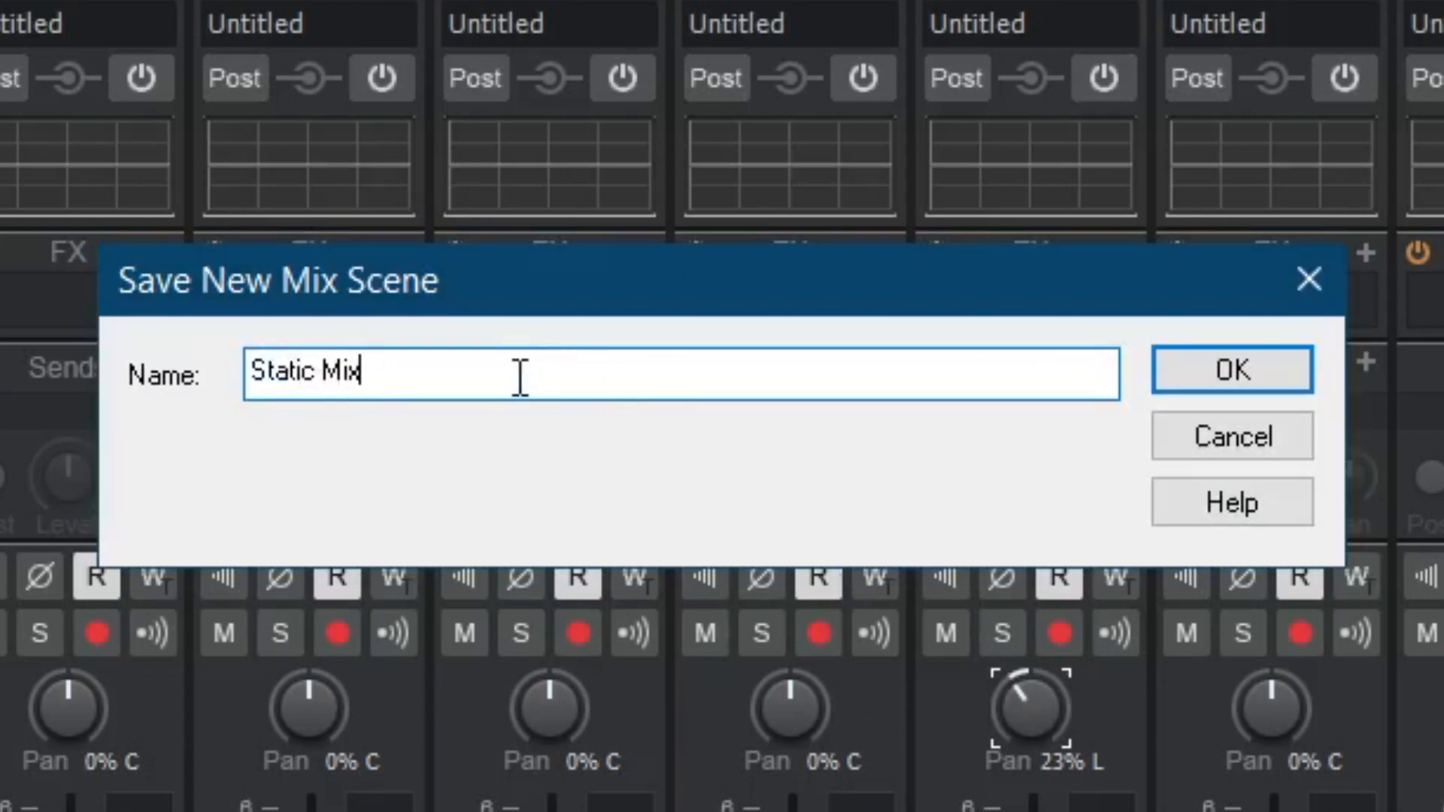
key("Return")
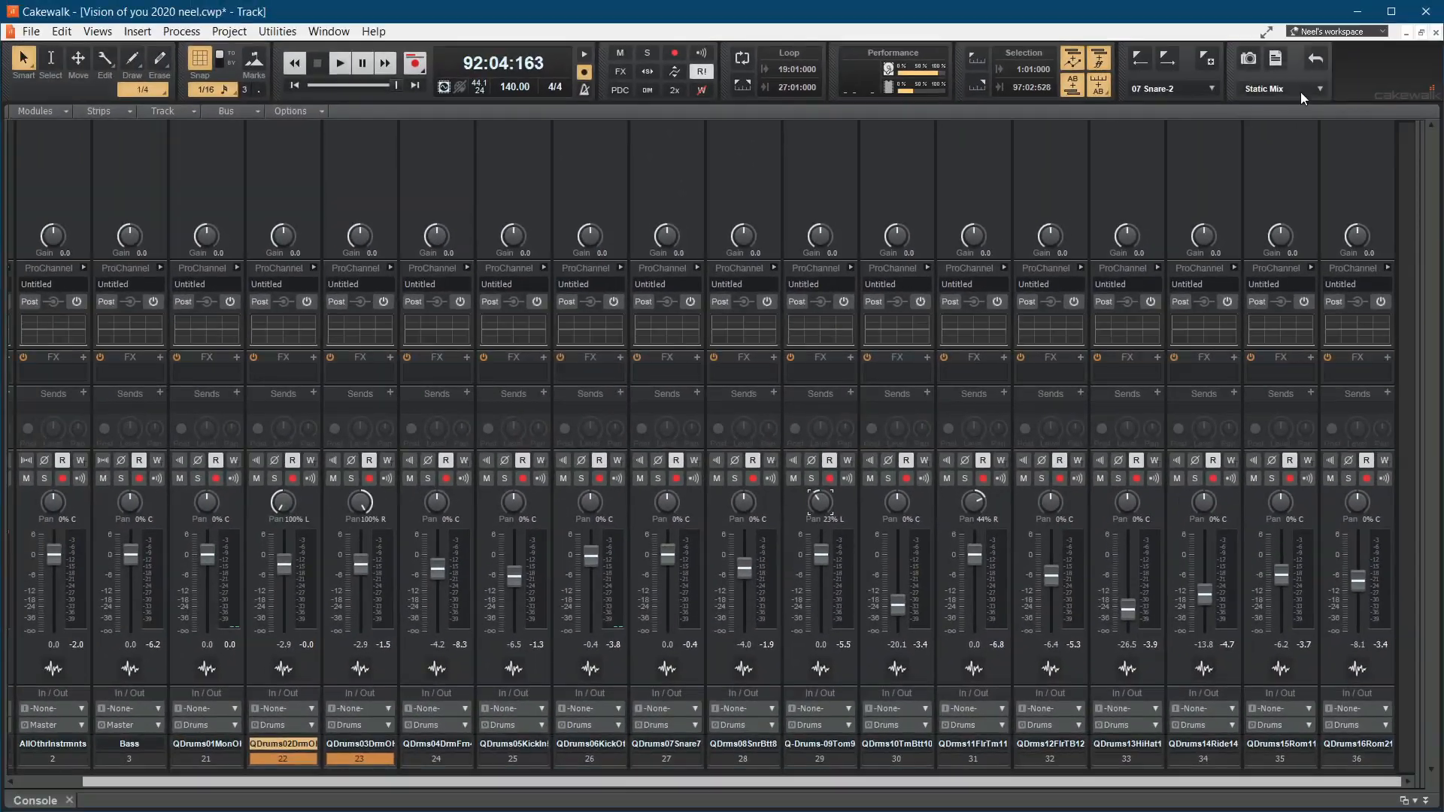
Step: Compare the two mix scenes by recalling Pre-Mix and switching back to Static Mix
left_click(1318, 90)
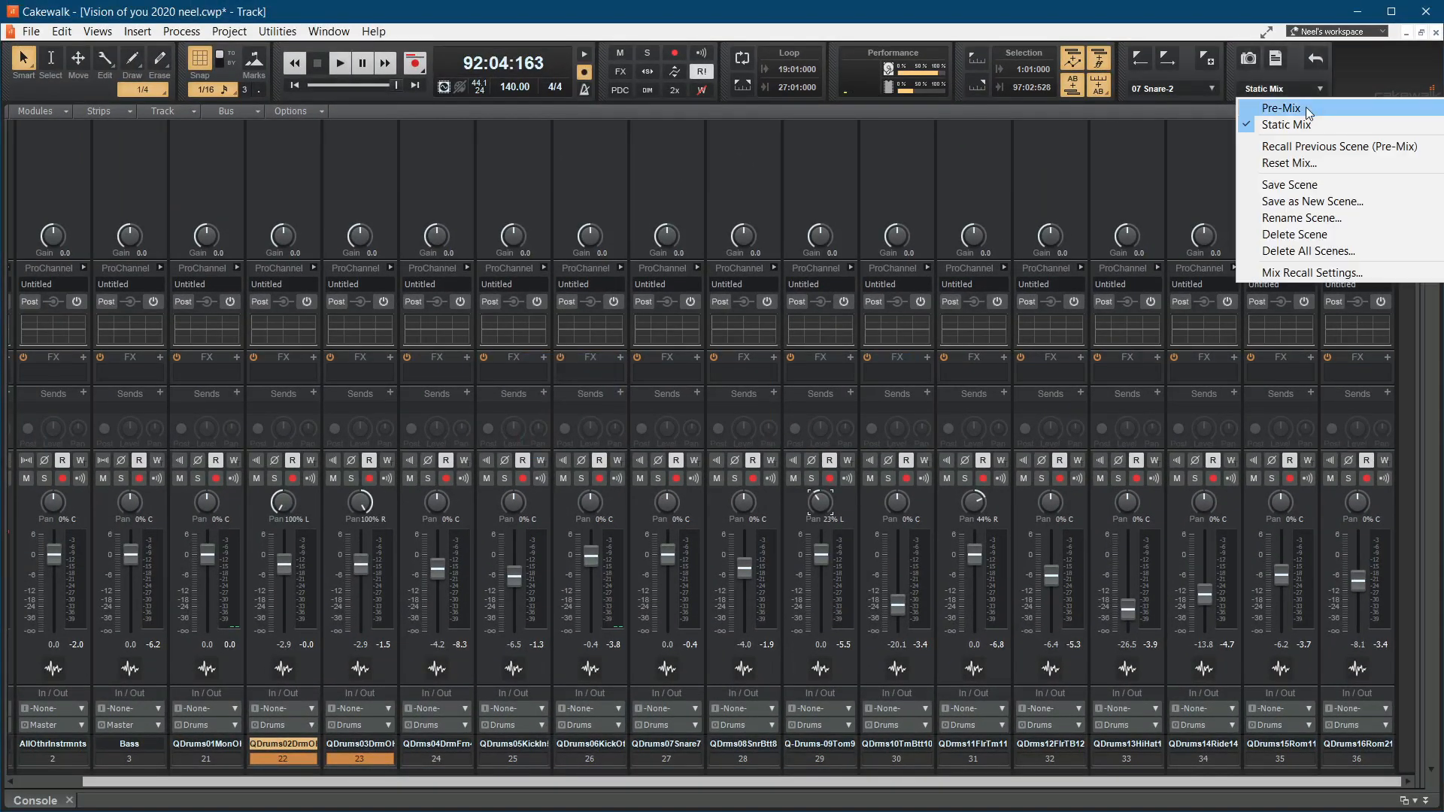
left_click(1306, 107)
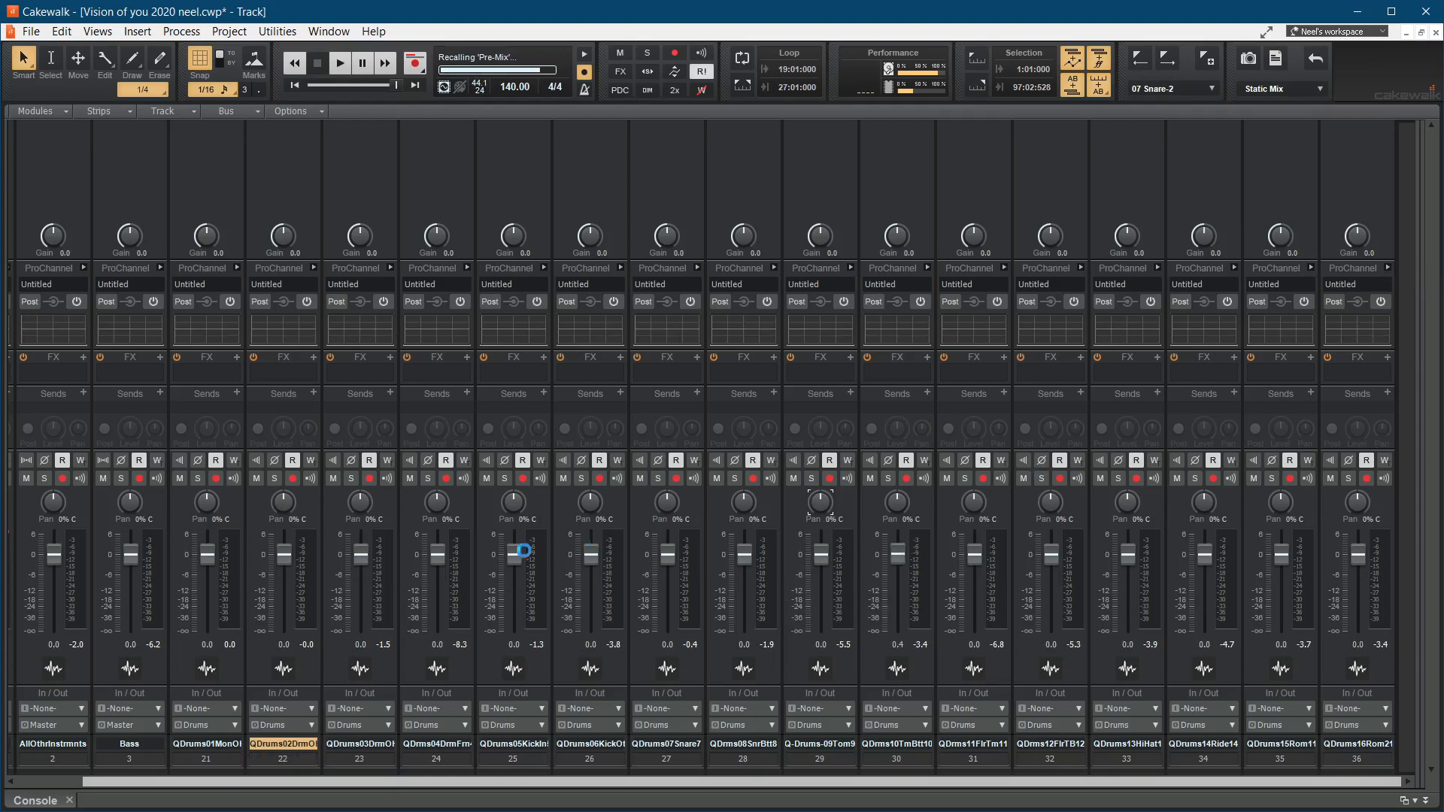
left_click(1318, 90)
left_click(1301, 126)
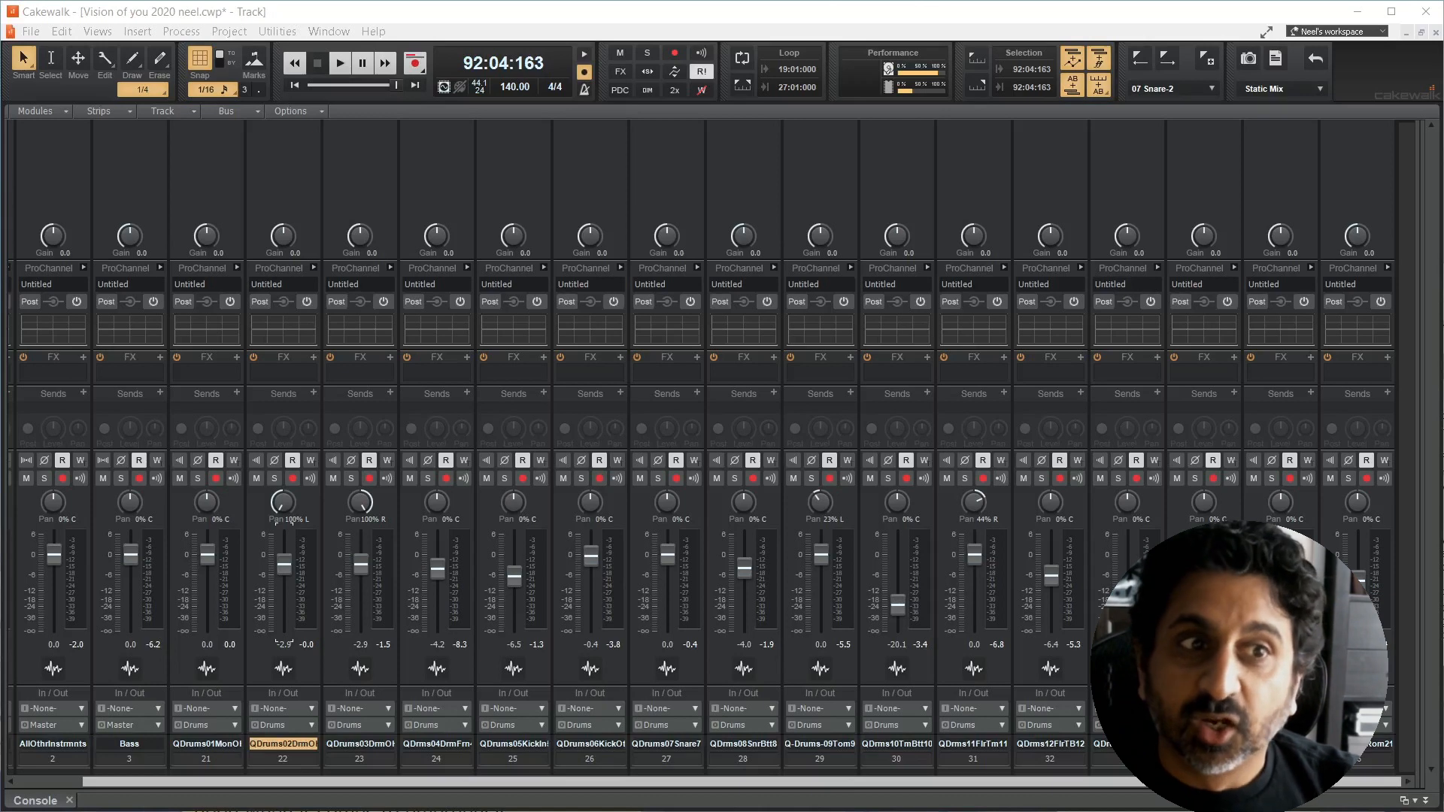
Step: Turn on Offset mode for the mixer and lower drum track 31's fader offset to -2.1 dB
left_click(743, 14)
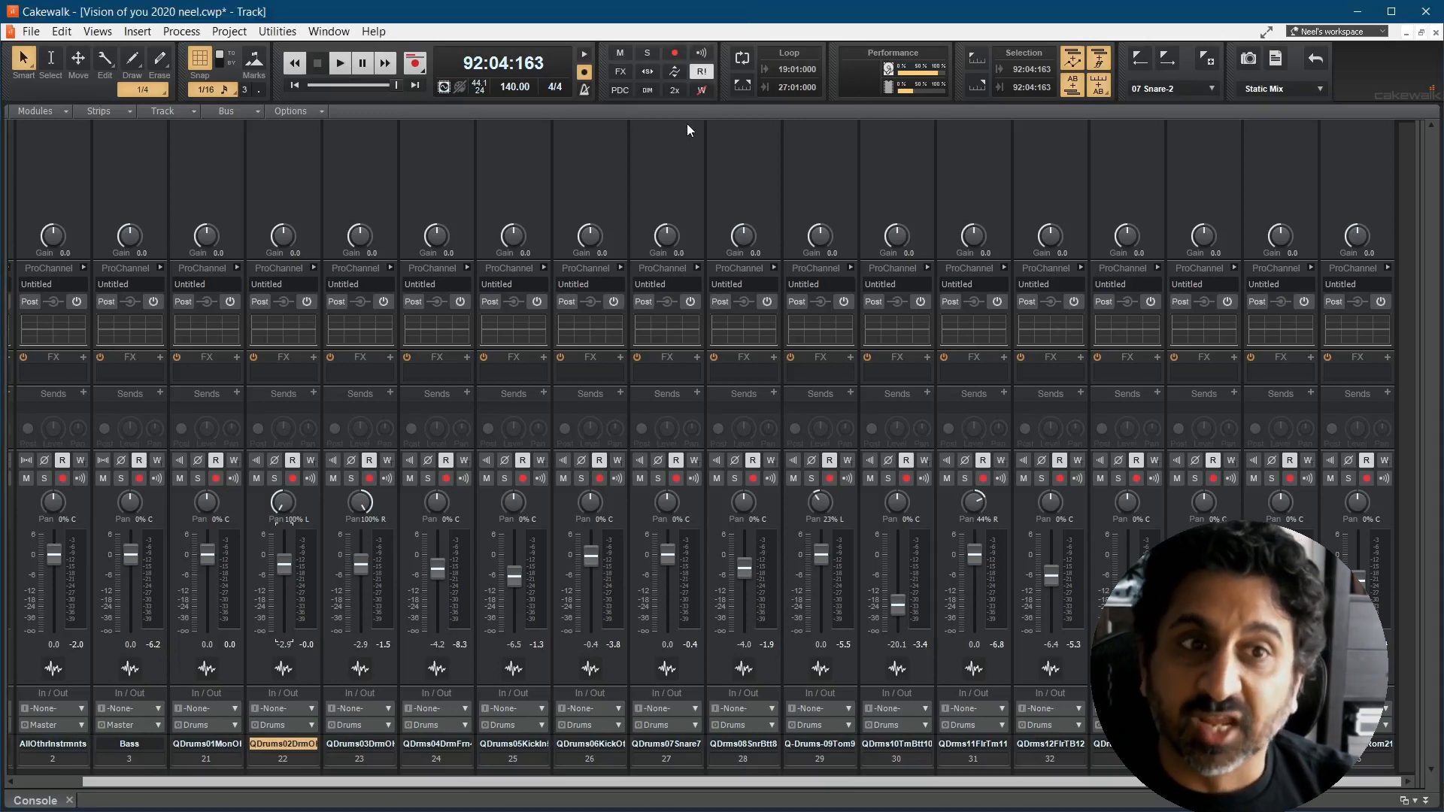
left_click(675, 72)
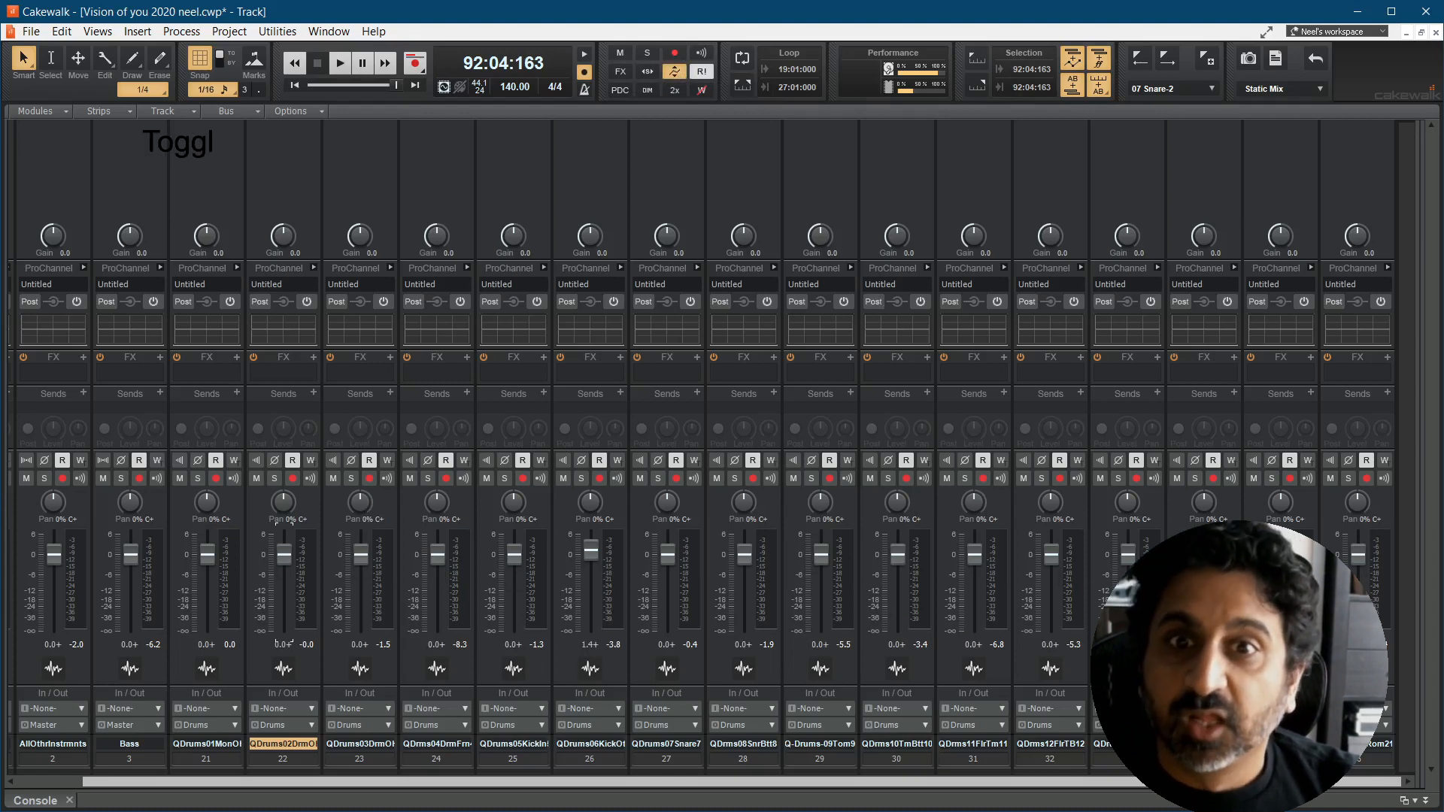
left_click(980, 561)
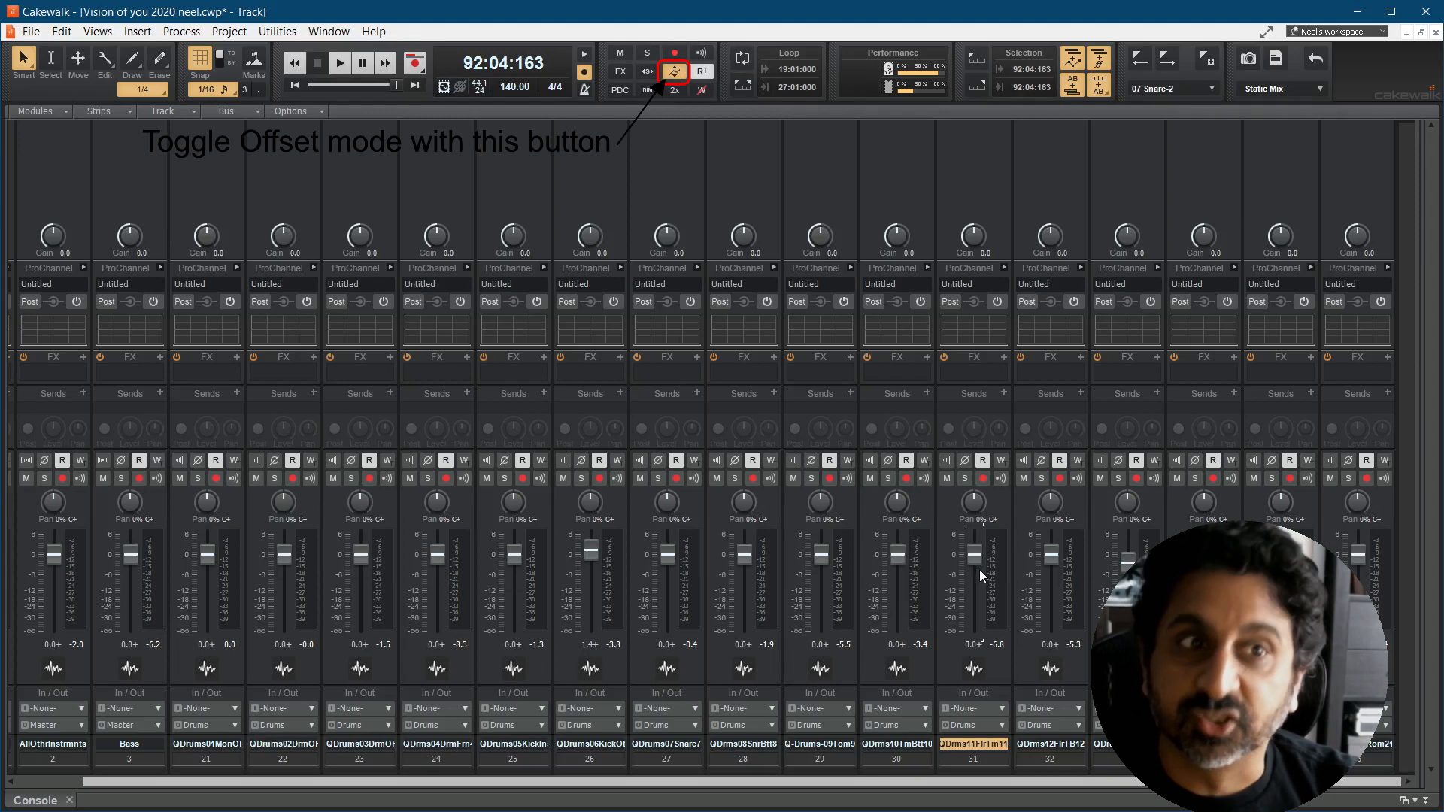
left_click_drag(973, 559, 975, 565)
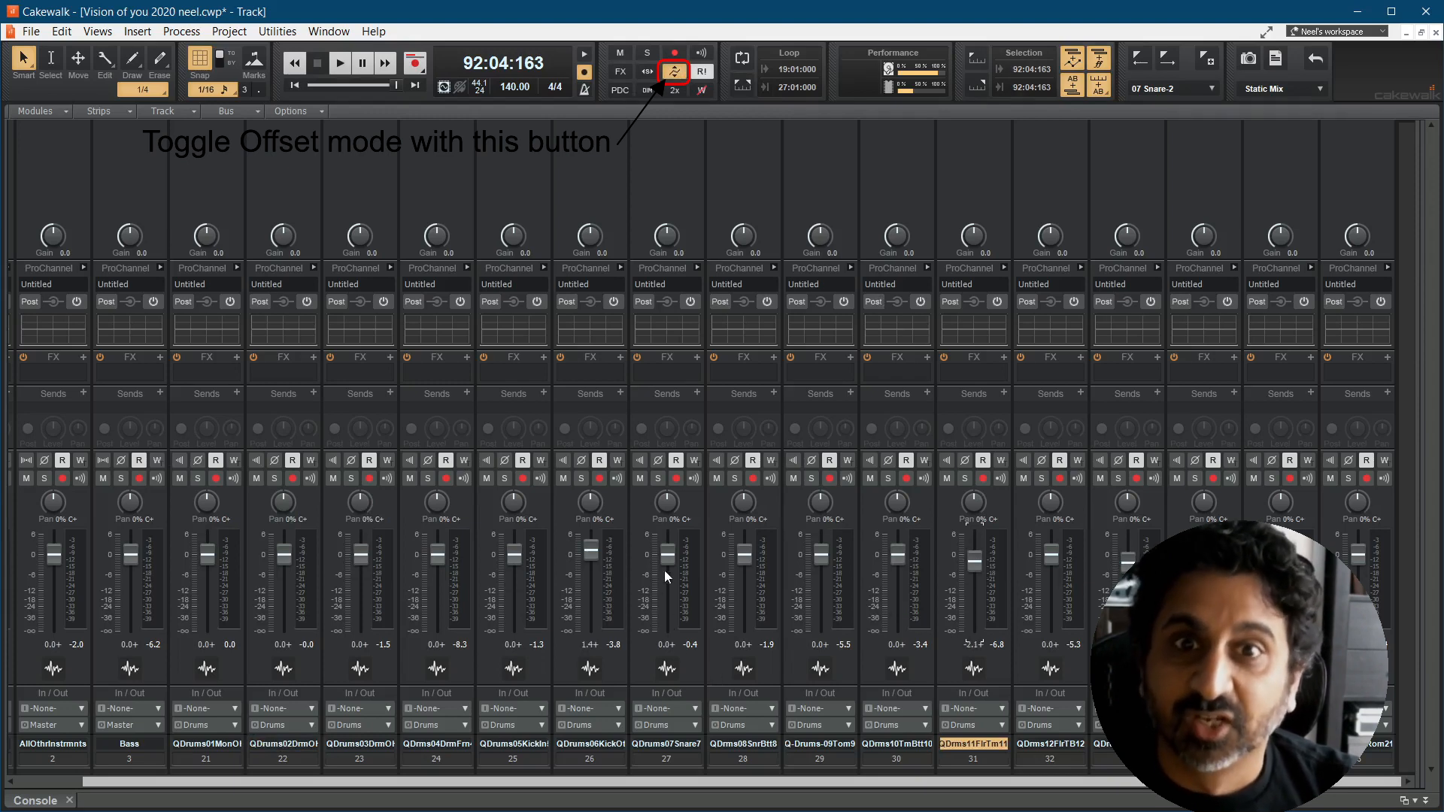
Step: Set fader offsets of 2.2 dB on drum track 27, -2.9 dB on track 26, -3.2 dB on track 23 and -3.6 dB on track 22
left_click_drag(667, 555, 592, 560)
left_click(584, 553)
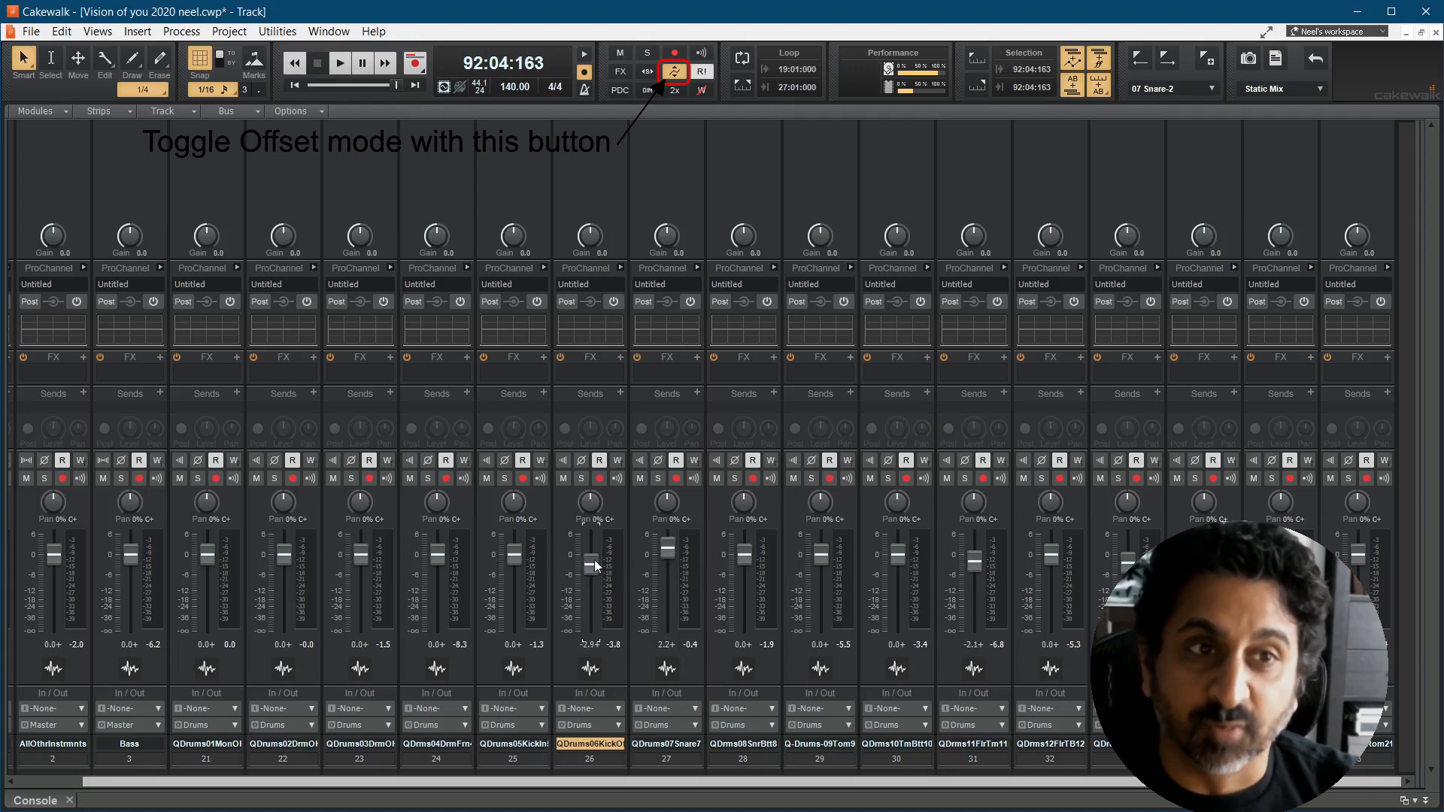
left_click_drag(359, 562, 287, 571)
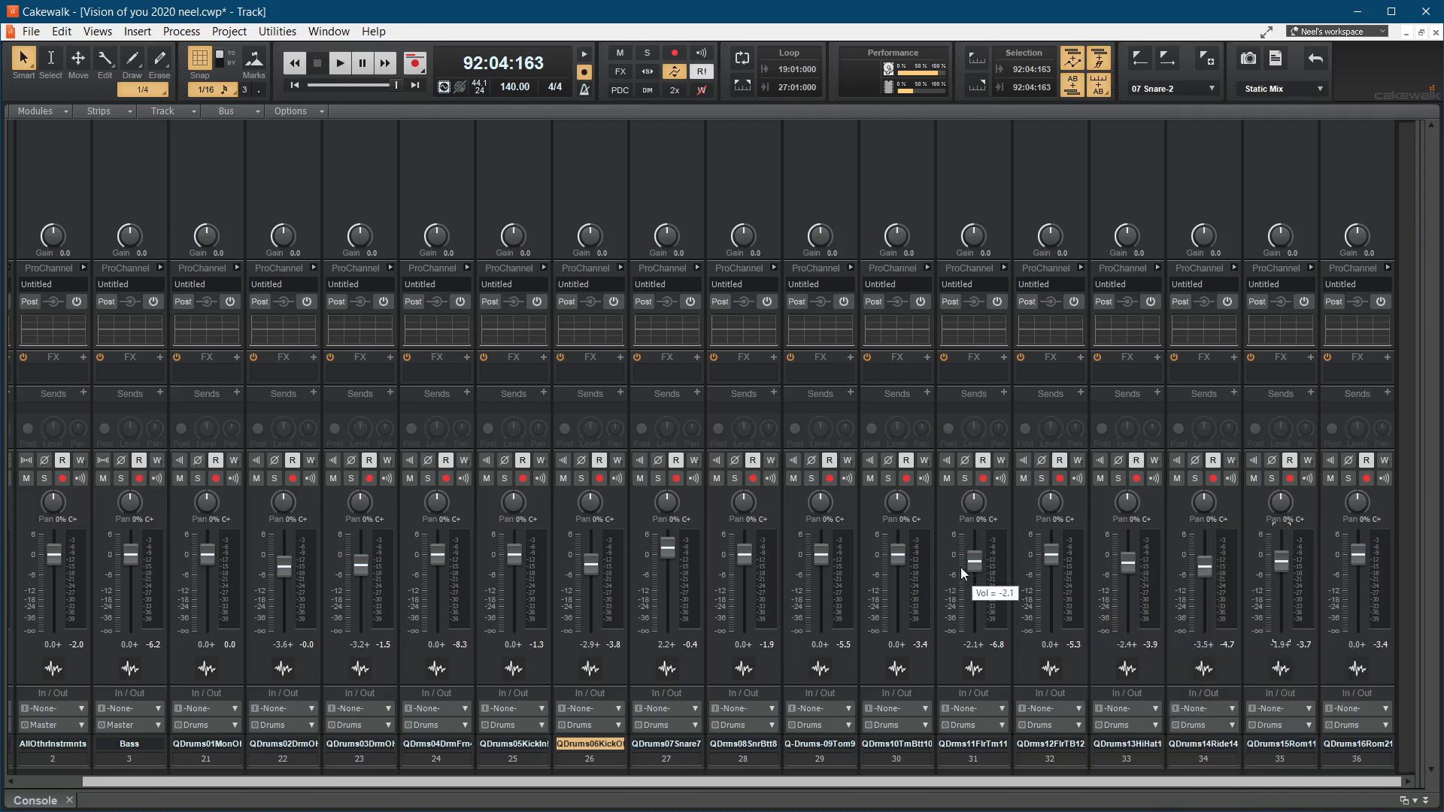
Step: Toggle Offset mode off and back on to compare the base fader levels with the offset values
left_click(674, 75)
left_click(675, 75)
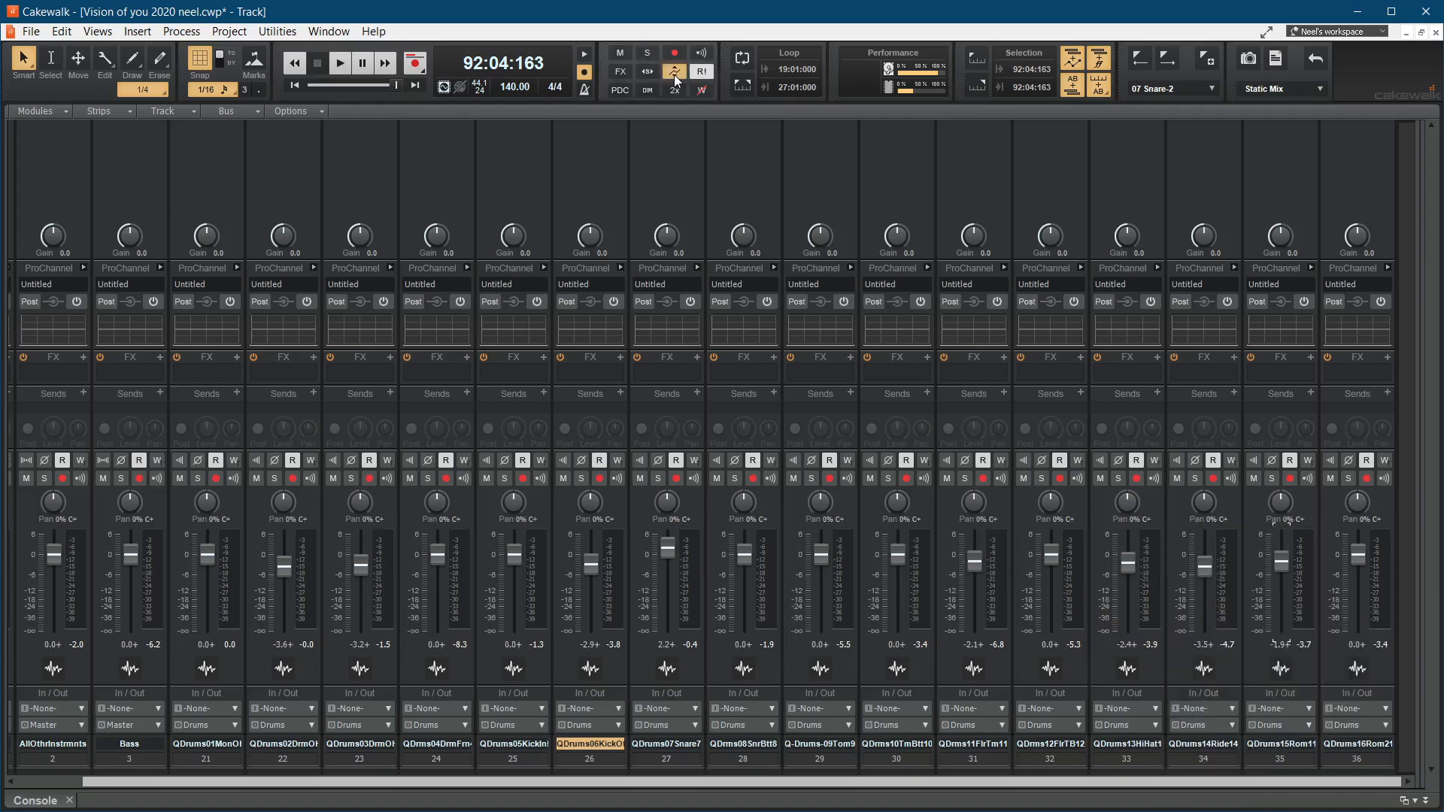